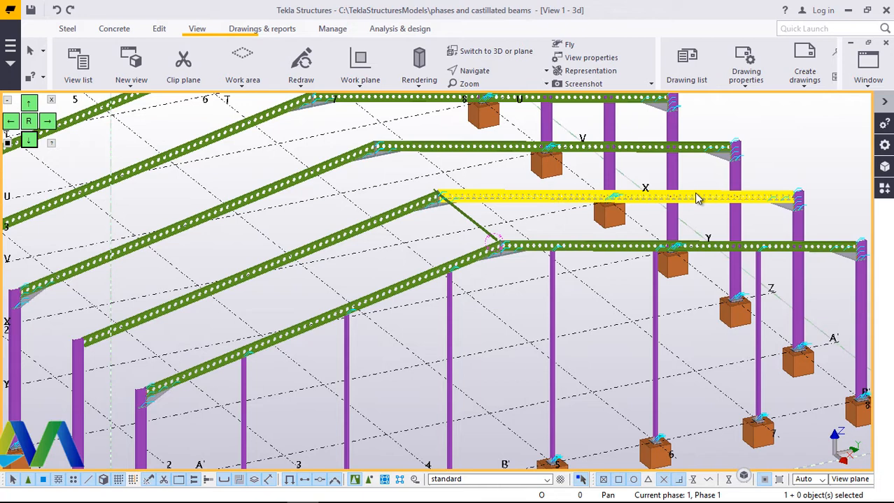
- Examine the castellated rafters of the two end frames and the purlin spanning between their ridges
click(594, 246)
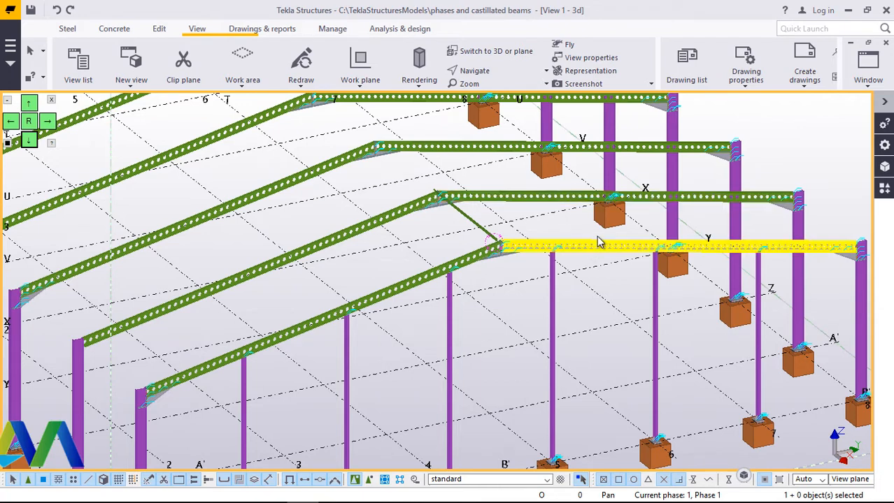
click(362, 239)
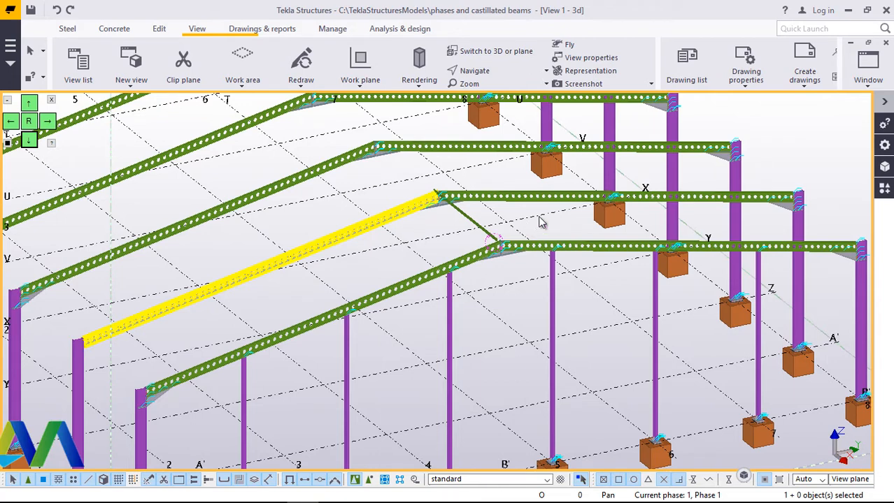
click(354, 277)
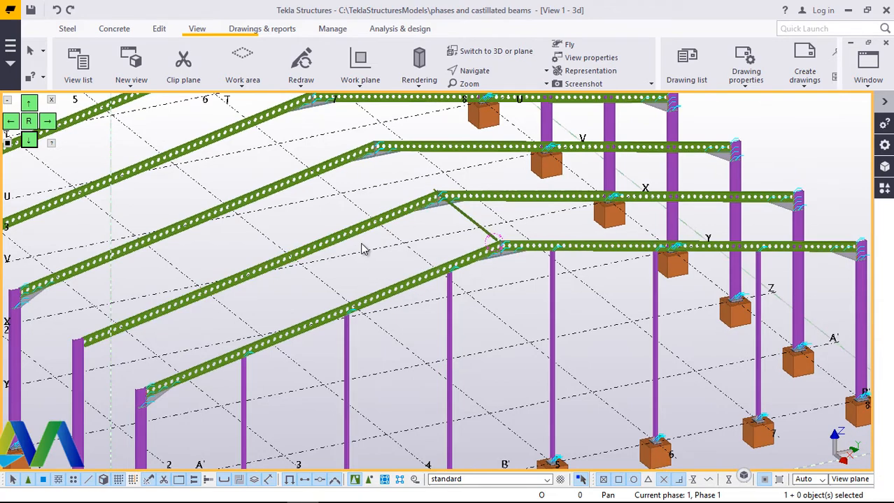
scroll(474, 225, up, 3)
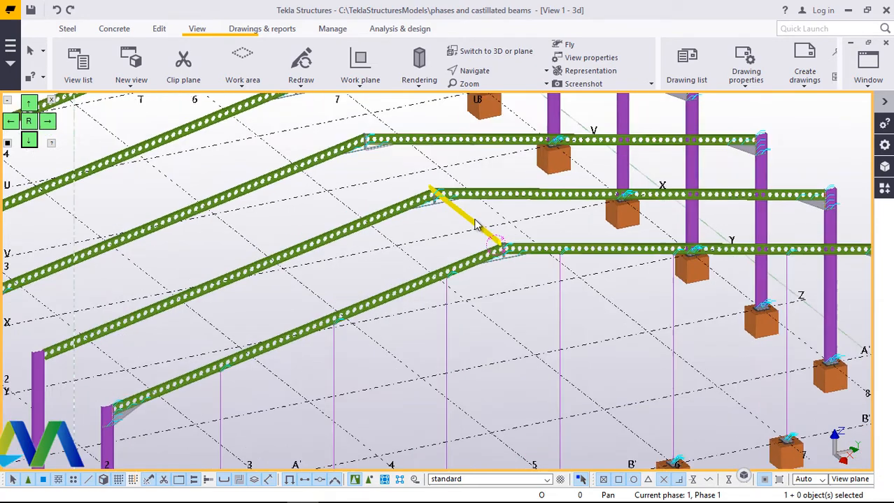
scroll(475, 225, up, 2)
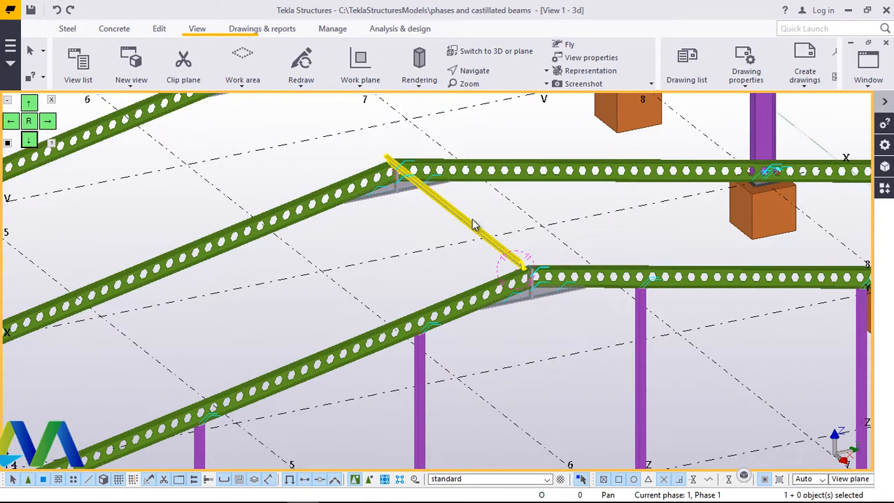
scroll(475, 226, up, 4)
scroll(330, 133, up, 3)
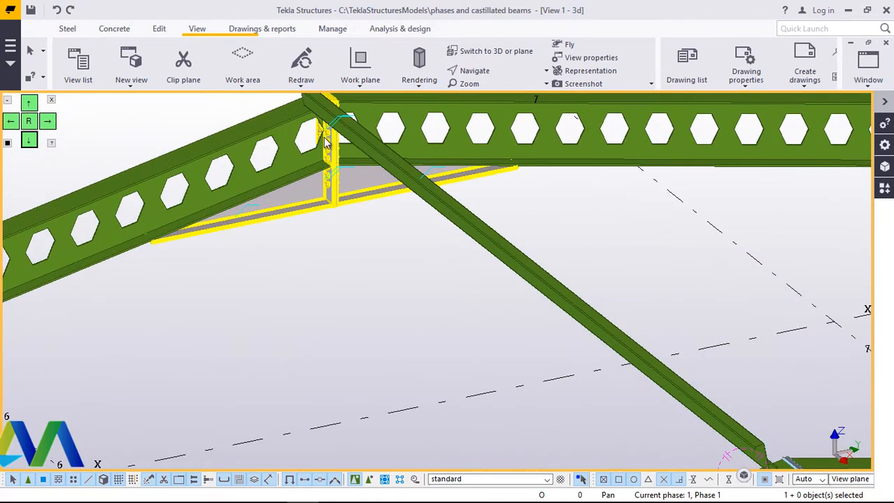
scroll(336, 163, up, 4)
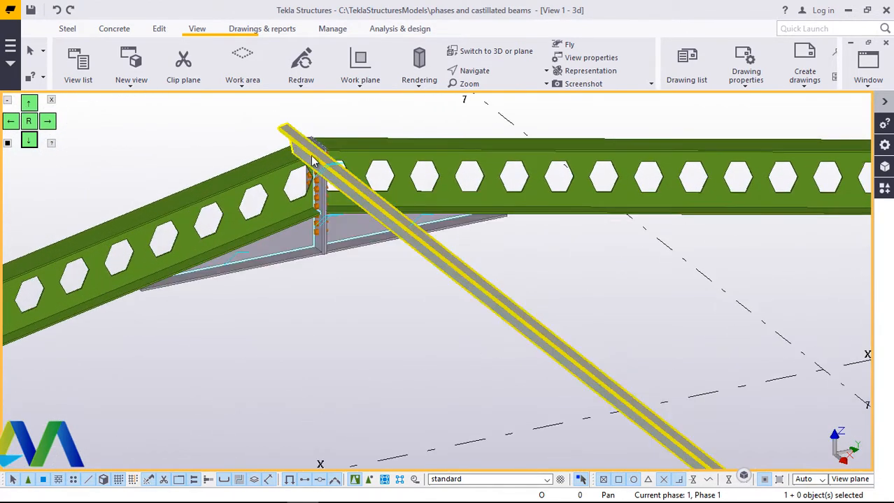
- Set a view point at the ridge and inspect both ends of the purlin where it meets the castellated rafters
click(483, 73)
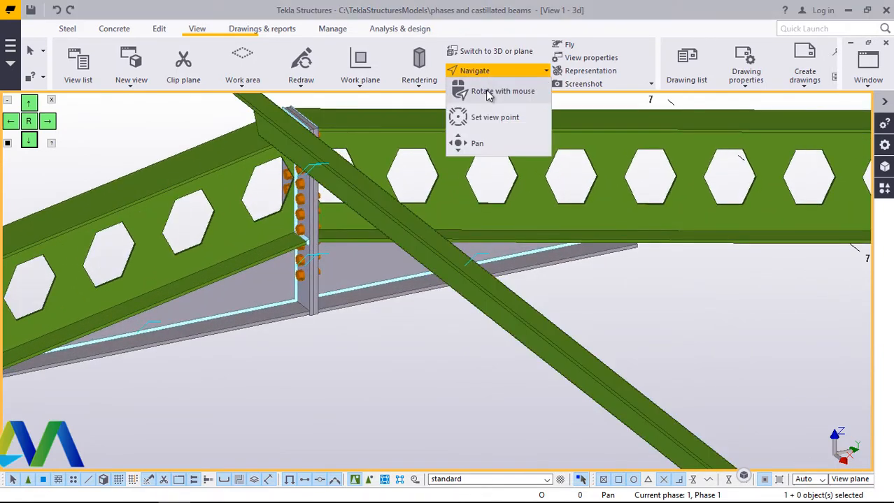
click(465, 115)
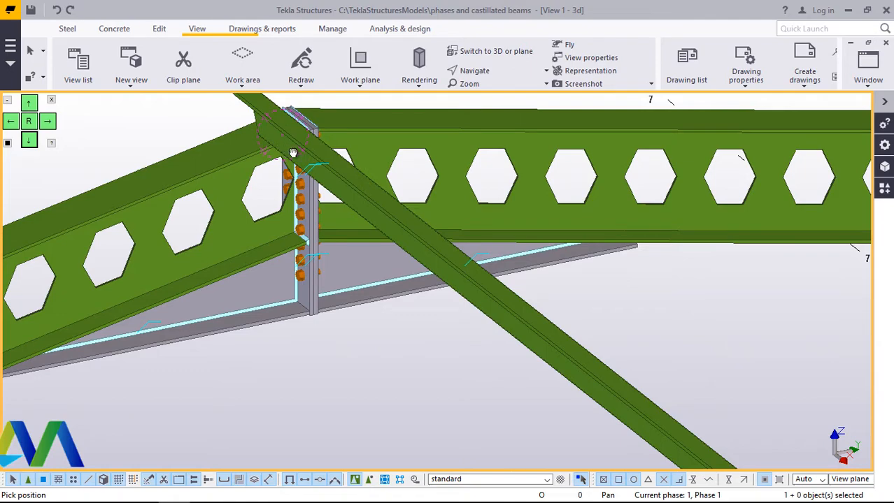
mouse_move(291, 153)
mouse_down()
mouse_move(377, 165)
mouse_move(532, 159)
mouse_move(411, 169)
mouse_move(257, 168)
mouse_move(209, 157)
mouse_move(290, 234)
mouse_move(317, 148)
mouse_move(377, 126)
mouse_move(264, 162)
mouse_move(353, 152)
mouse_move(295, 171)
mouse_move(373, 155)
mouse_move(338, 173)
mouse_up()
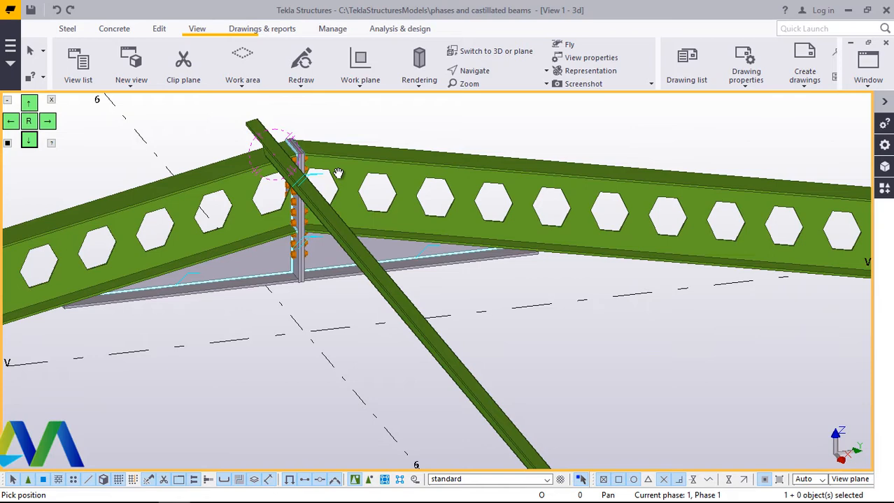
scroll(273, 174, down, 3)
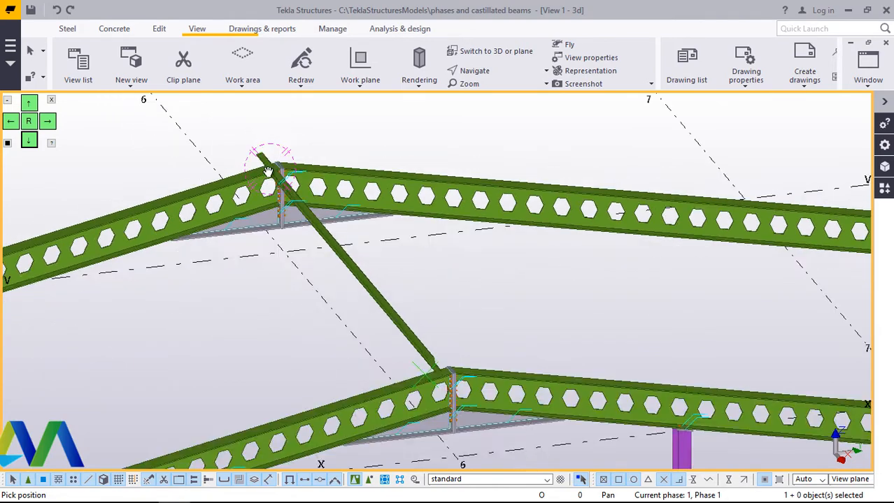
scroll(268, 172, down, 4)
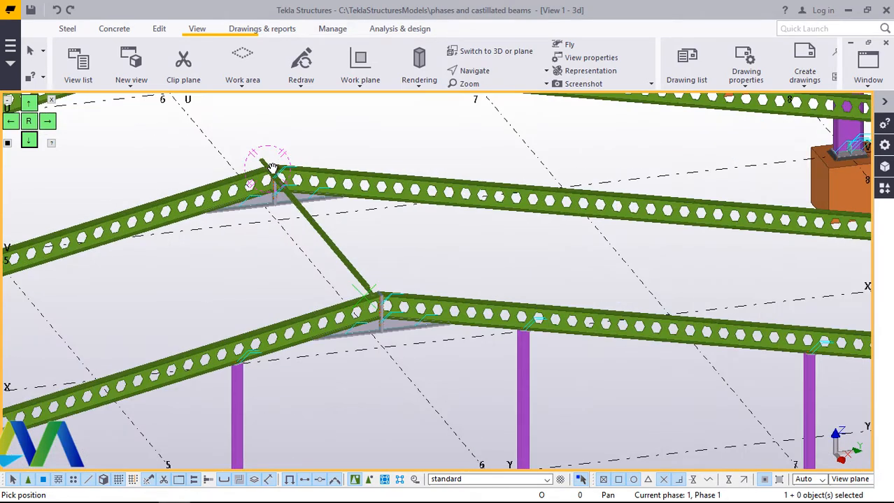
scroll(369, 293, up, 5)
scroll(369, 292, up, 6)
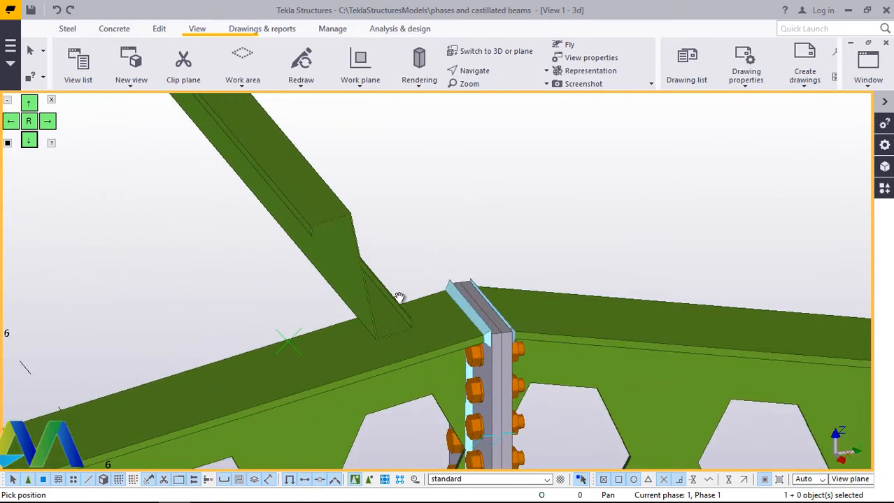
scroll(406, 334, down, 5)
scroll(402, 336, down, 4)
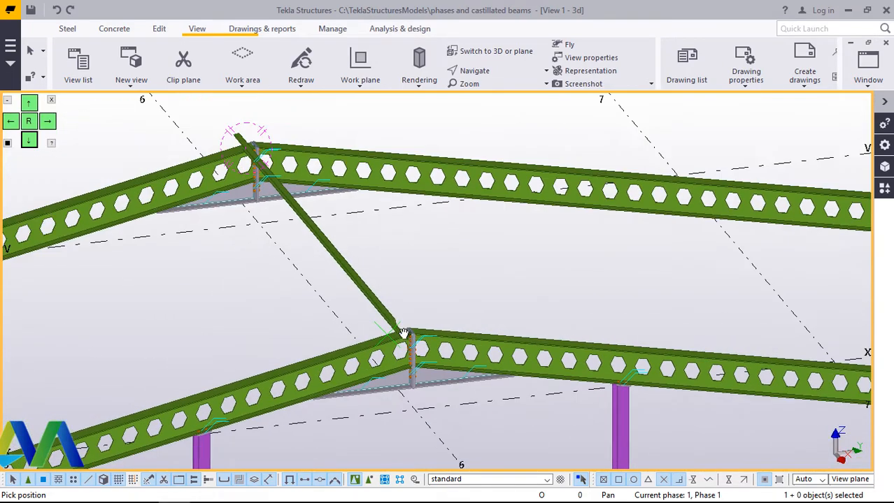
- Inspect the purlin end that extends over the second frame's rafter, up close and in relation to the surrounding frames
scroll(272, 167, up, 5)
scroll(279, 200, up, 3)
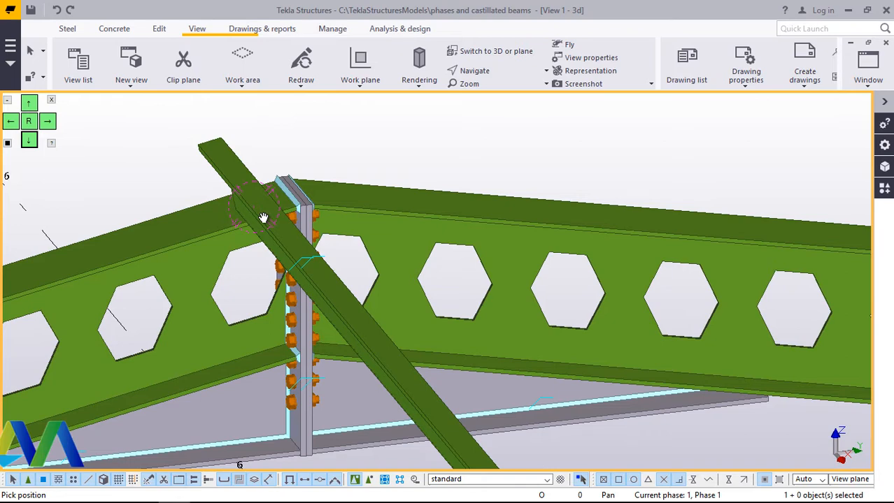
scroll(245, 214, up, 2)
scroll(243, 217, up, 1)
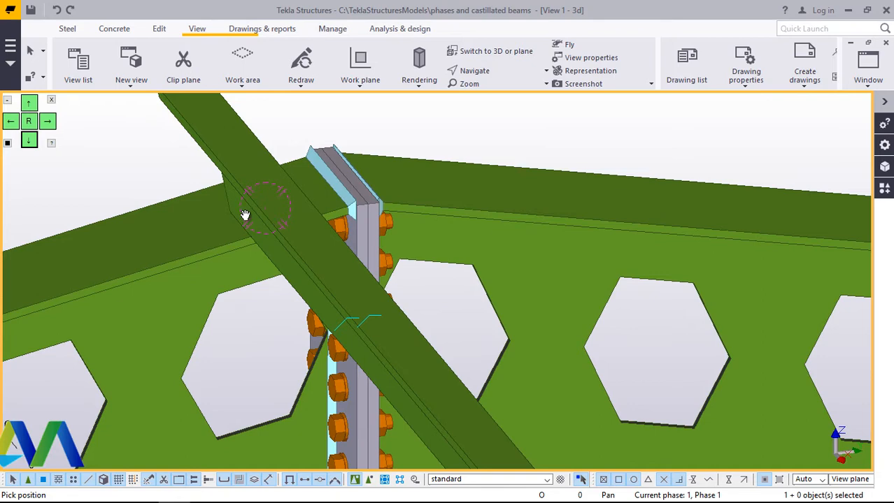
scroll(252, 204, down, 6)
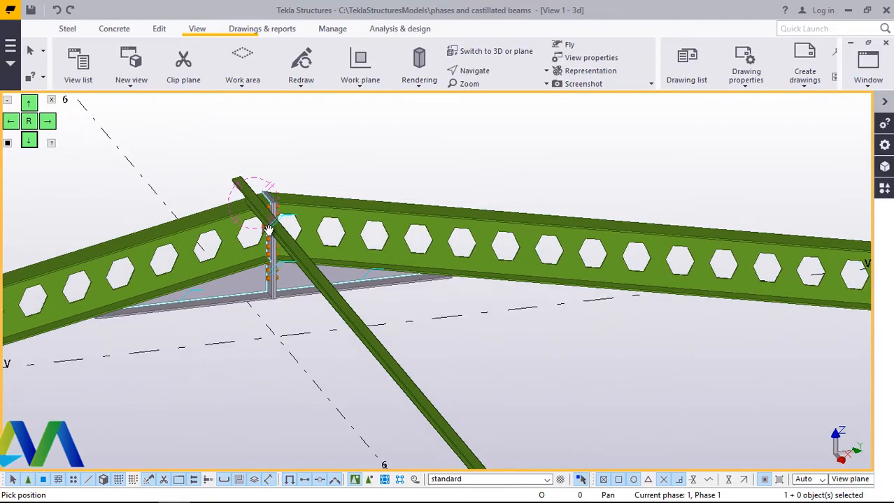
scroll(260, 195, up, 5)
scroll(290, 231, up, 2)
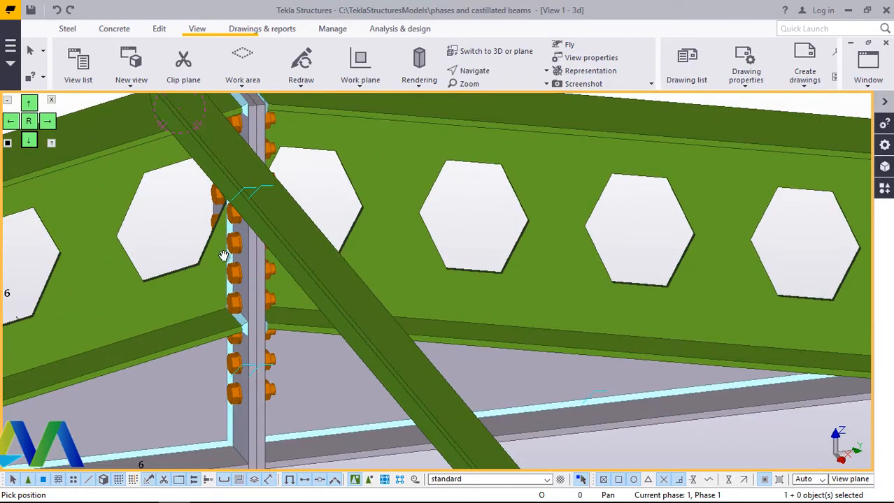
scroll(254, 203, down, 3)
scroll(254, 204, down, 1)
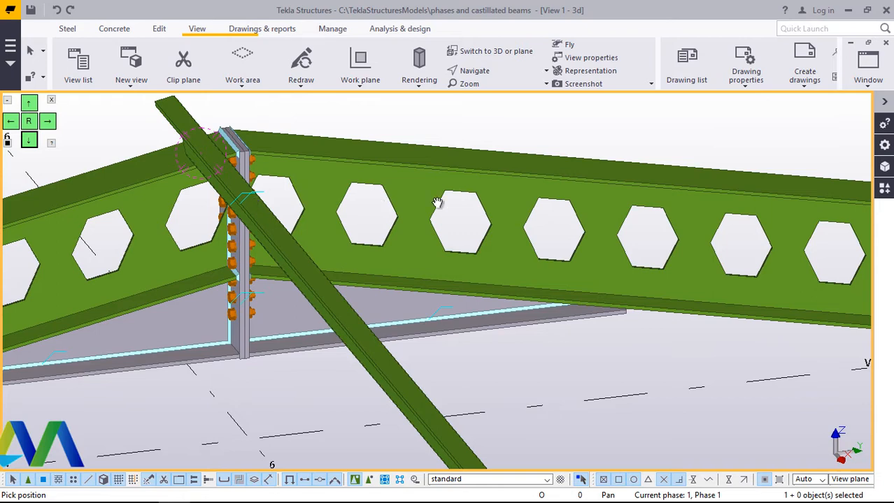
scroll(384, 230, down, 5)
scroll(318, 236, down, 8)
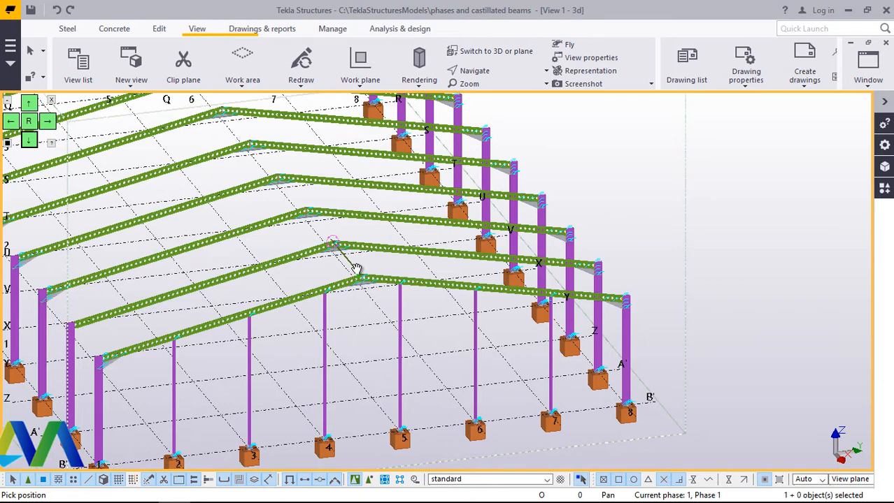
scroll(364, 259, up, 6)
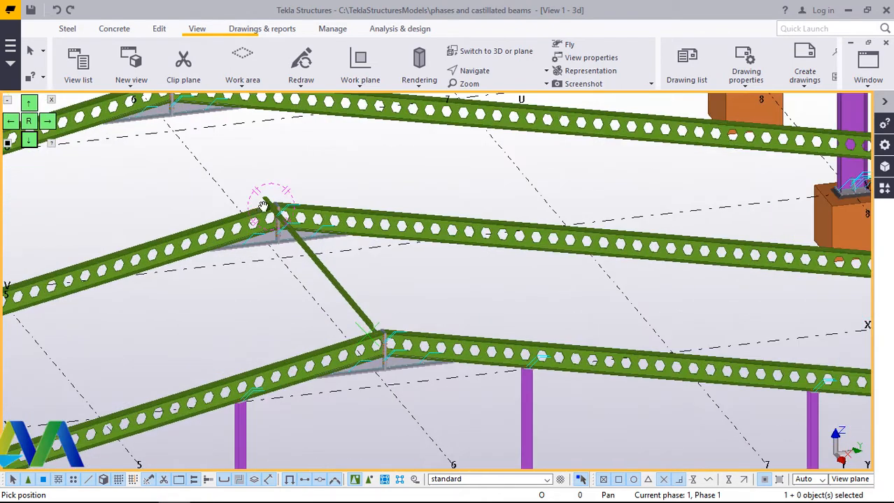
scroll(263, 205, up, 5)
scroll(294, 202, up, 2)
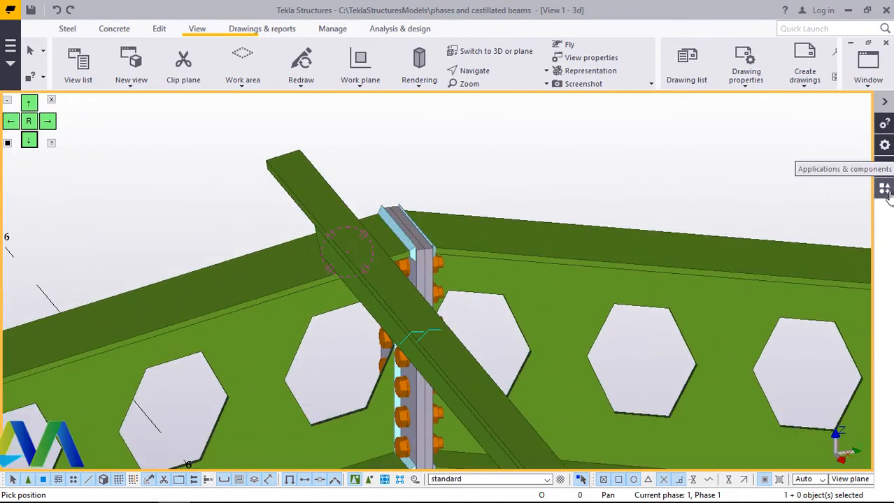
- Search the component catalog for "2" and apply Cold rolled sleeved with the second frame's rafter as main part and the purlin as secondary
click(884, 190)
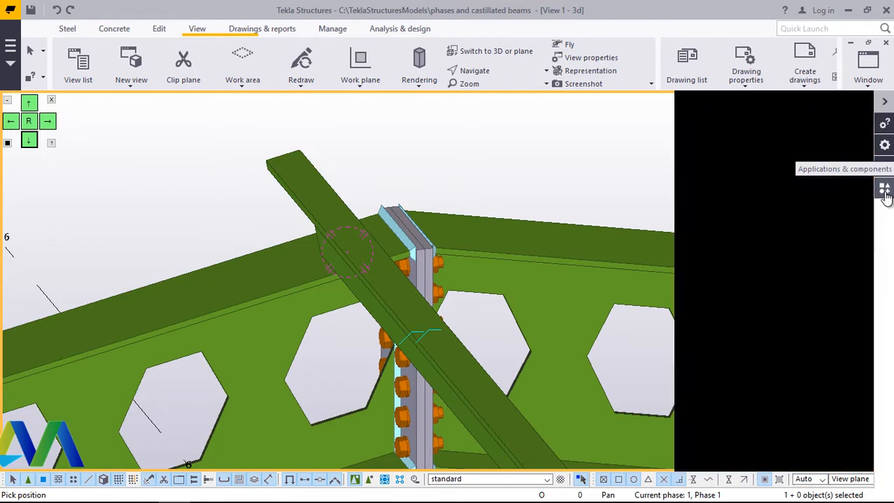
click(717, 155)
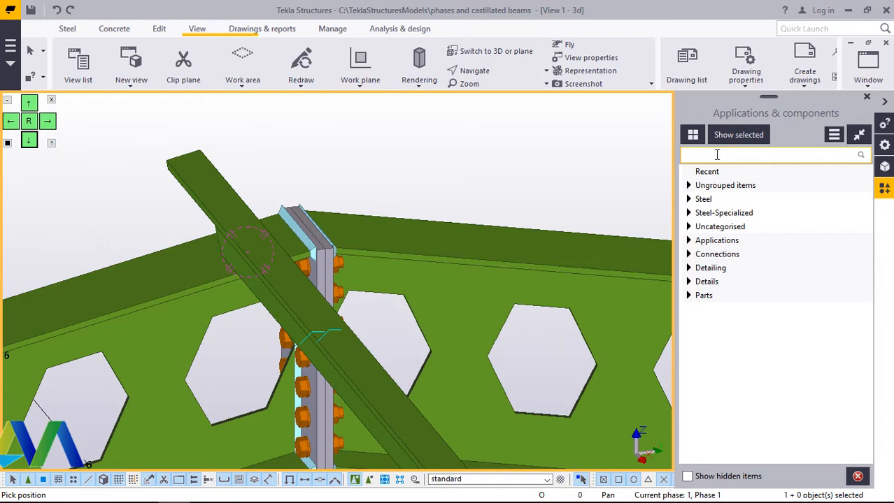
text(2)
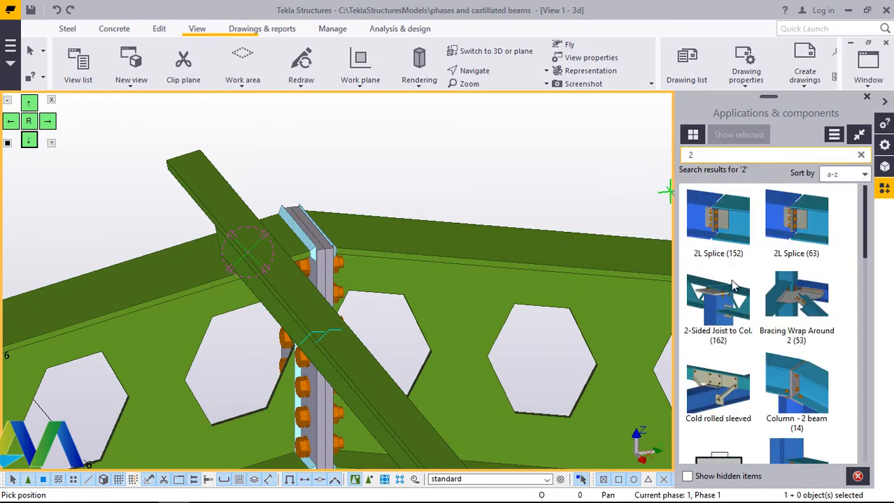
click(731, 398)
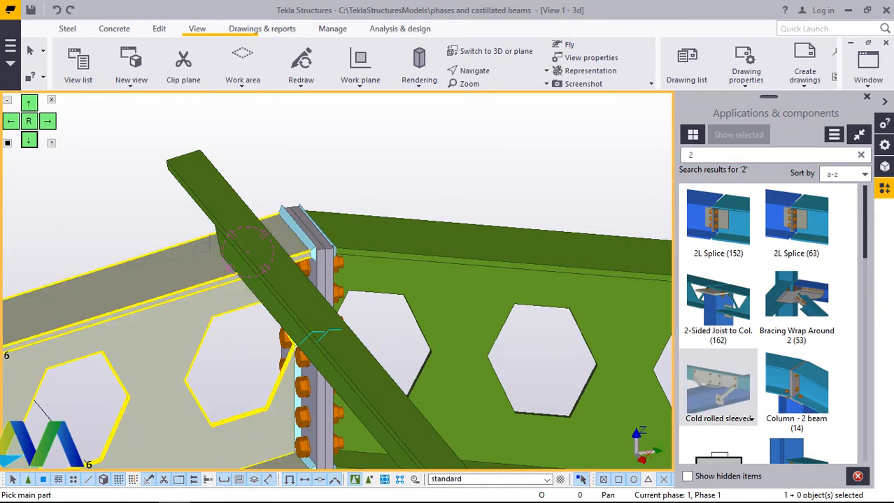
click(198, 253)
click(221, 209)
middle_click(221, 208)
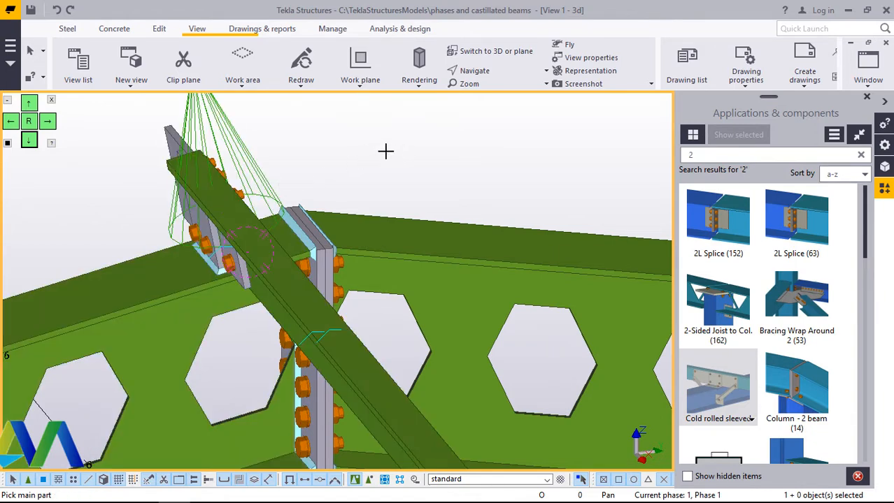
right_click(357, 150)
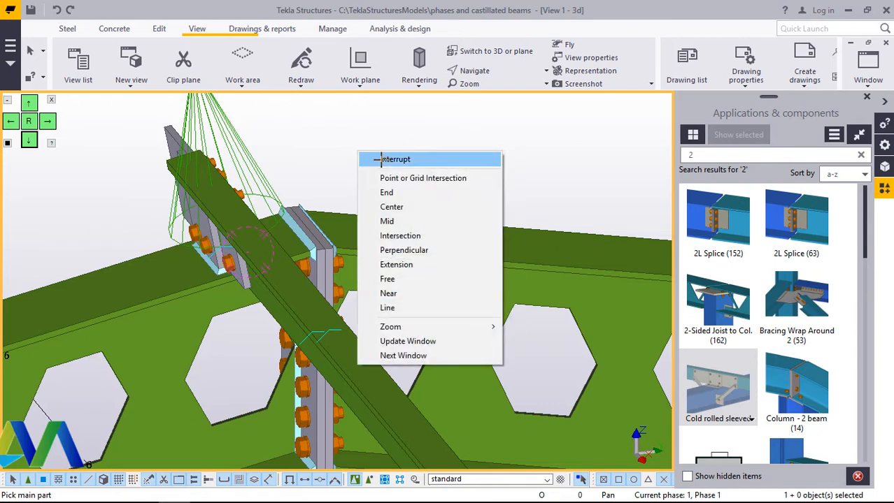
click(379, 160)
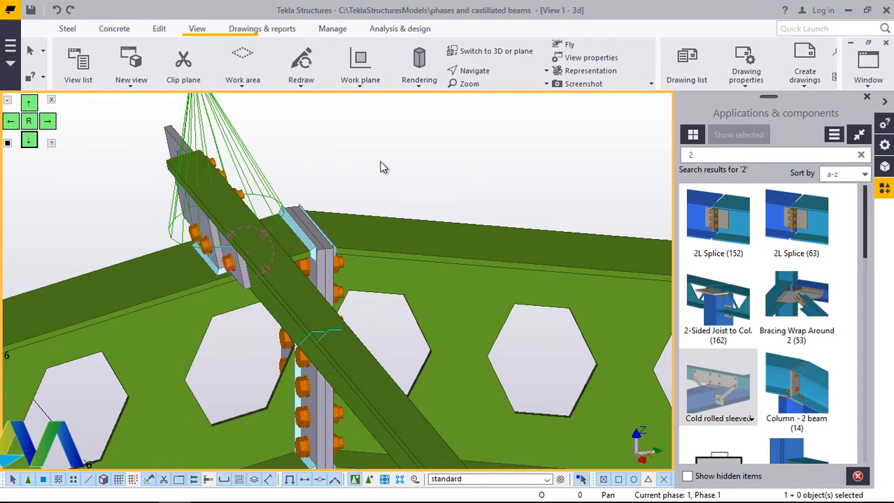
click(868, 101)
- Set a view point at the sleeved purlin connection and examine its plates, bolts and weld on the rafter from the web side
scroll(429, 112, up, 3)
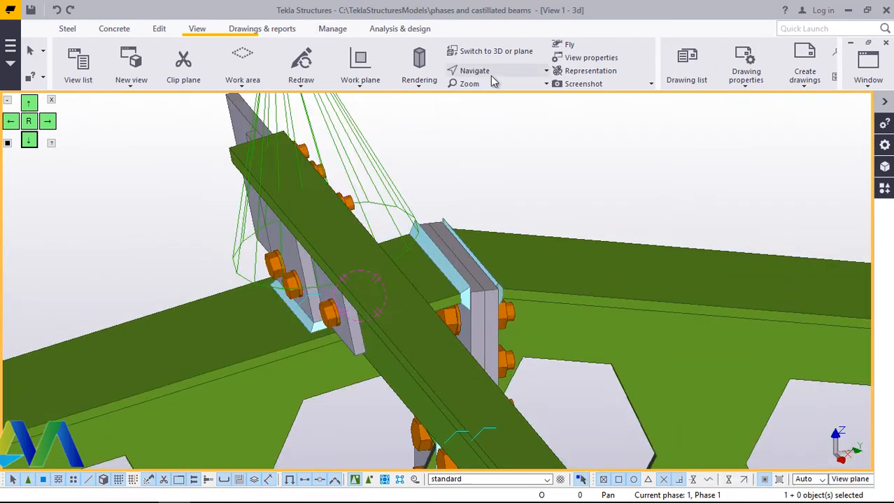
click(492, 74)
click(494, 93)
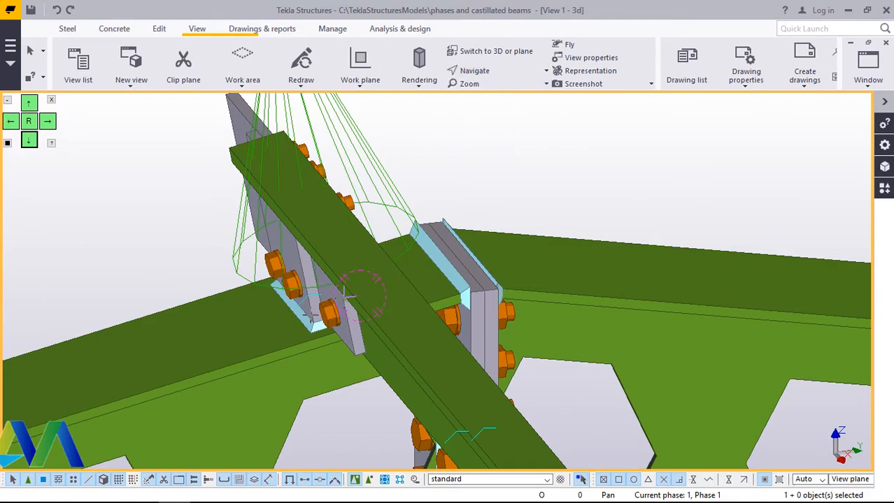
drag(314, 320, 390, 281)
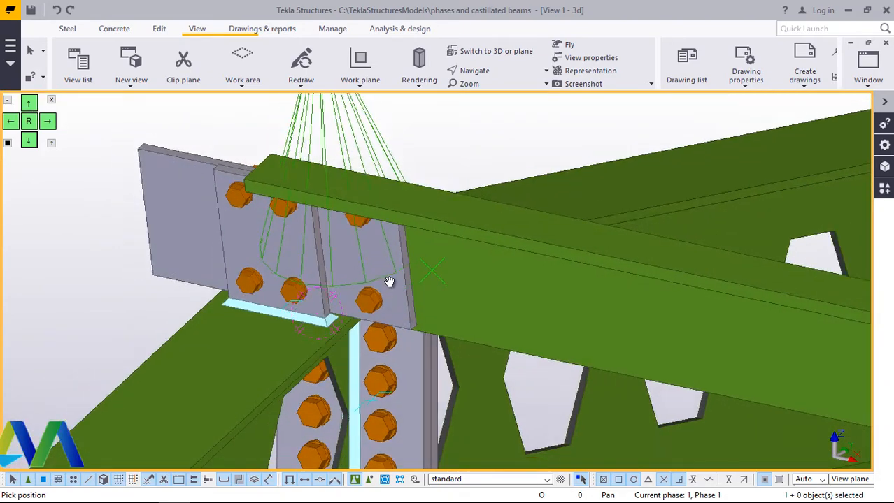
scroll(390, 282, down, 1)
scroll(274, 276, down, 4)
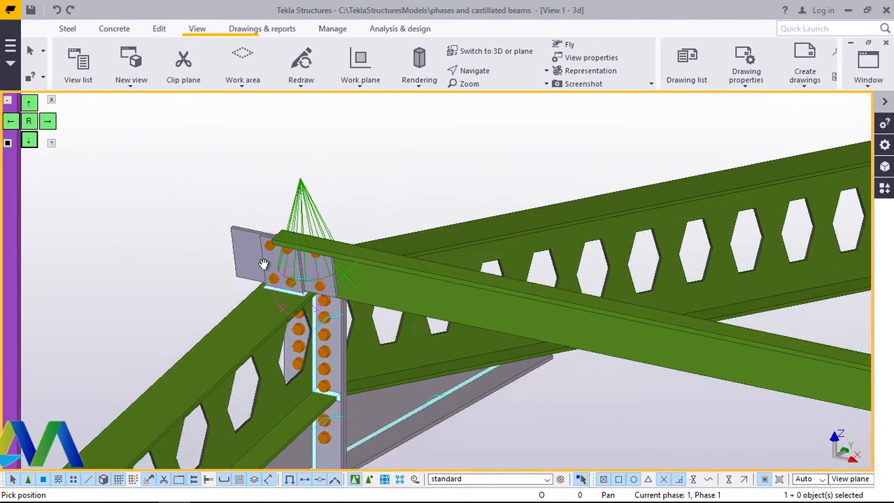
scroll(266, 265, down, 4)
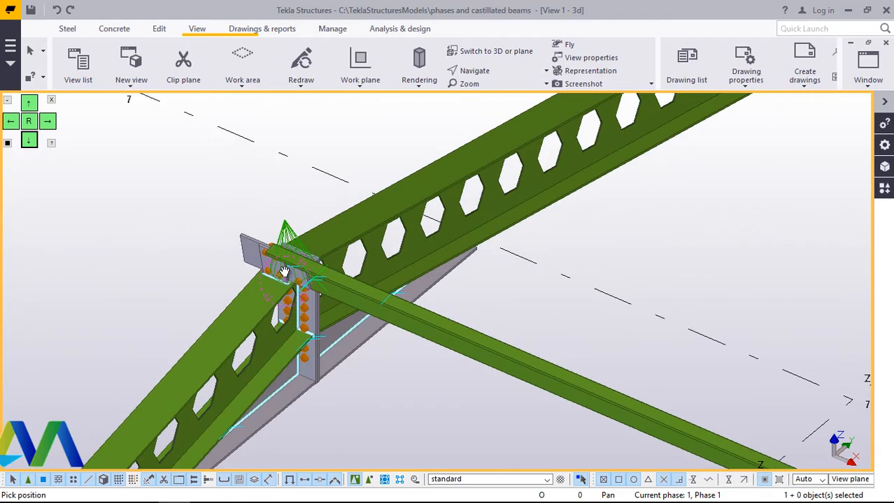
scroll(284, 272, up, 2)
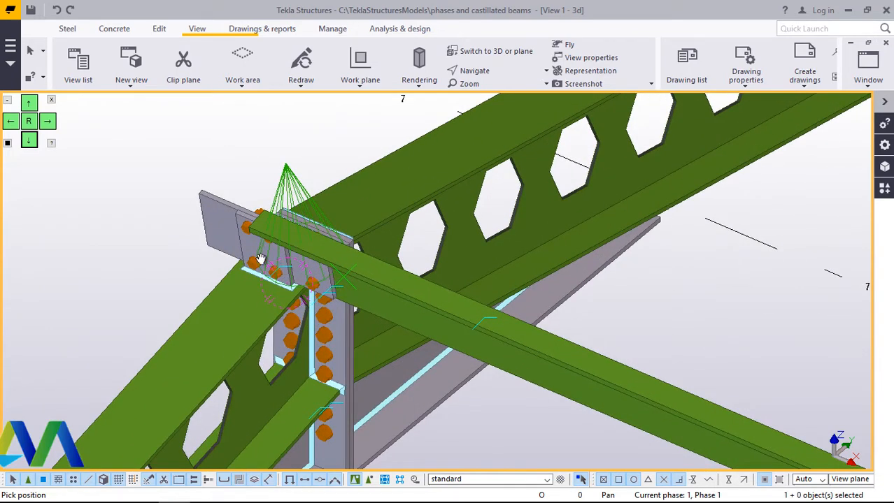
- Examine the sleeved purlin connection at the second frame's ridge, up close and in relation to the neighbouring frame
scroll(259, 255, down, 5)
scroll(211, 235, down, 3)
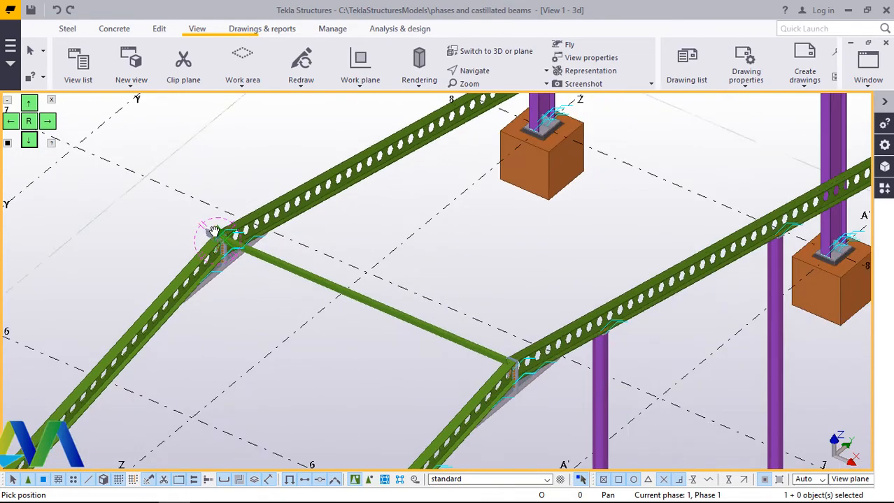
scroll(216, 238, up, 5)
scroll(219, 239, up, 4)
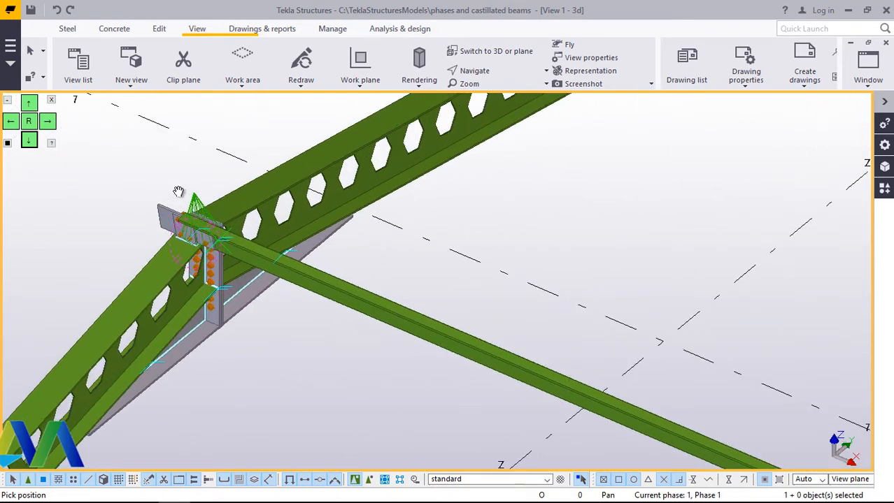
right_click(130, 152)
click(147, 159)
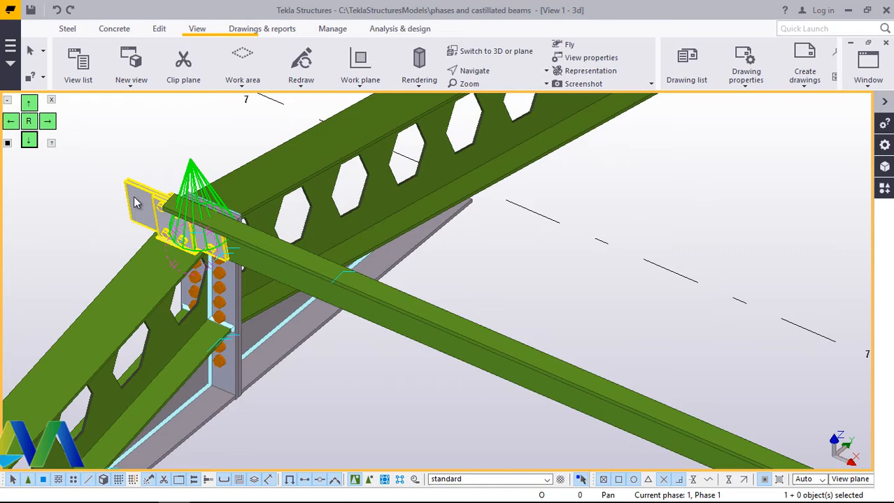
scroll(229, 207, down, 2)
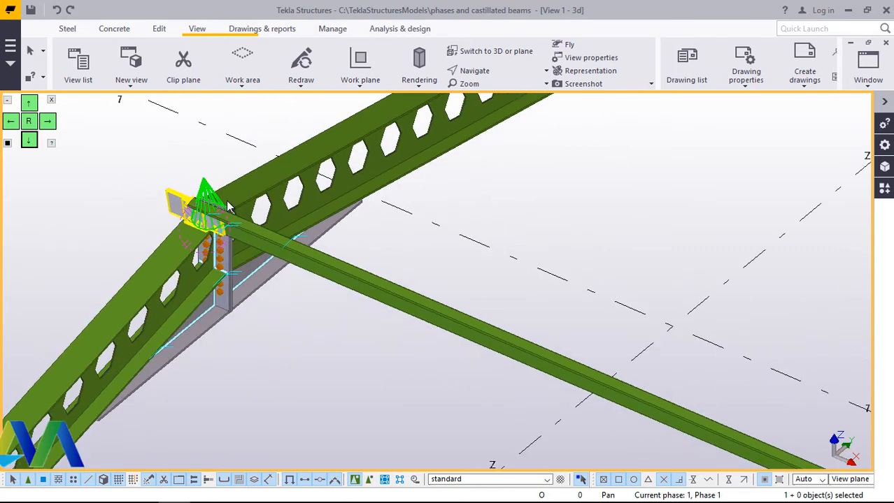
scroll(230, 213, up, 2)
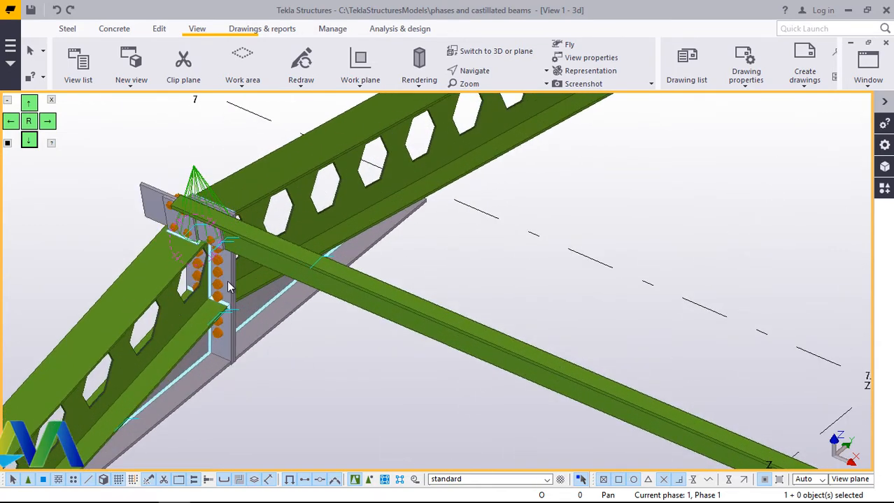
scroll(187, 230, up, 1)
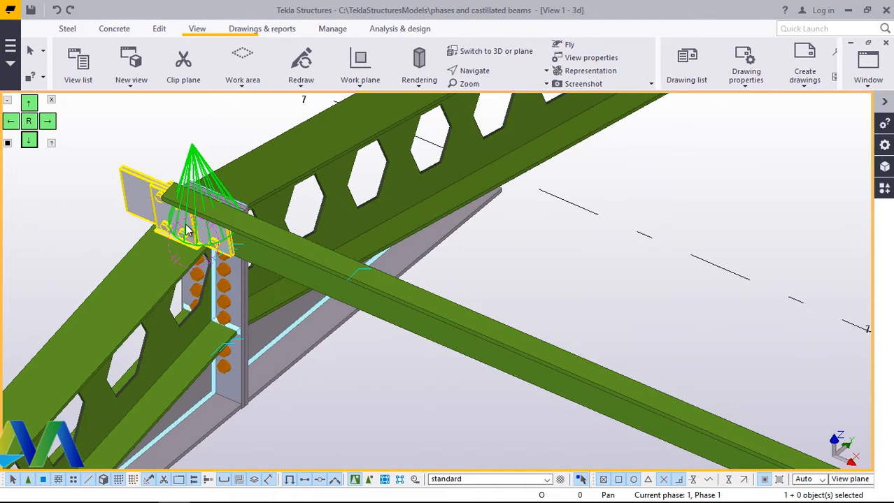
scroll(187, 231, up, 3)
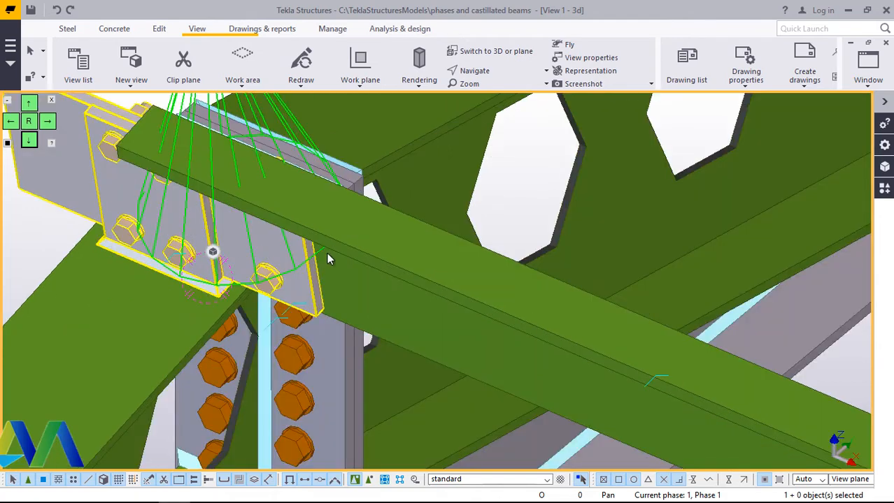
scroll(329, 253, down, 4)
- Add a phase 7 named CLEATS in the Phase Manager and make it the current phase
click(263, 32)
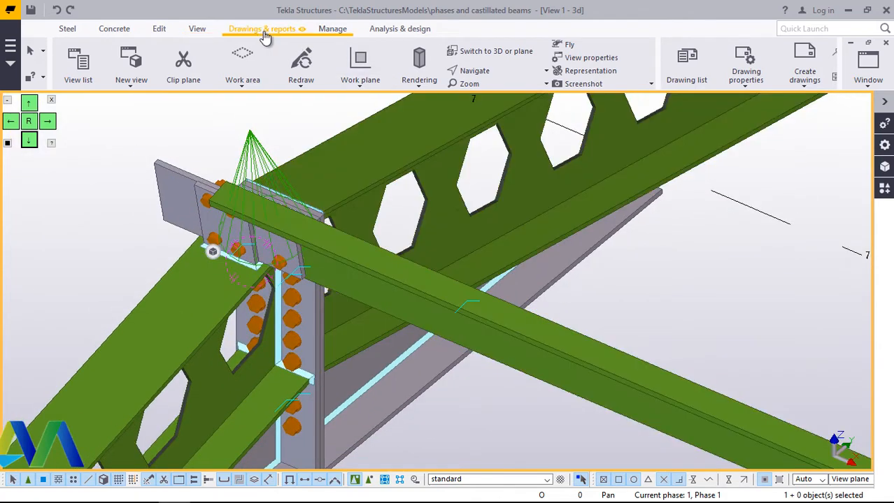
click(584, 55)
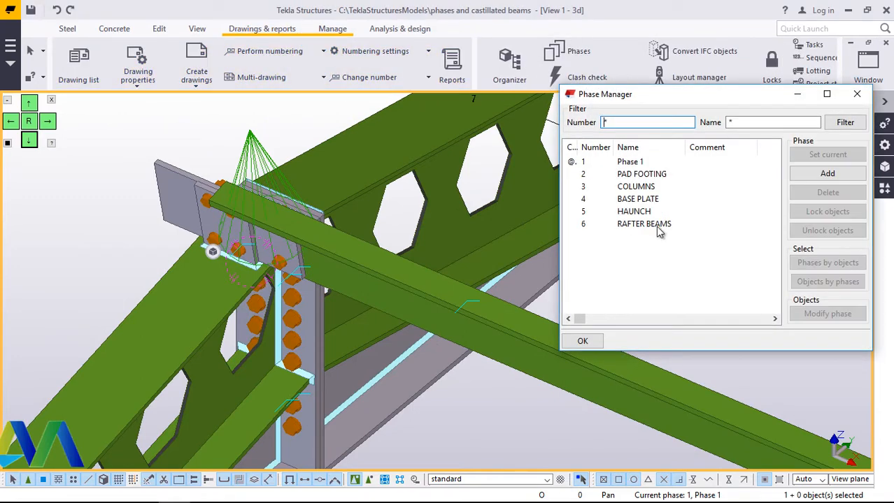
double_click(648, 225)
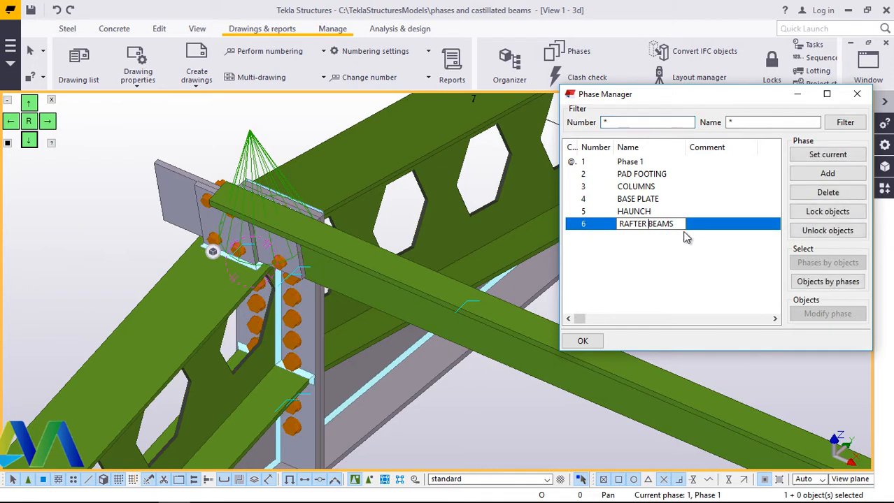
click(823, 177)
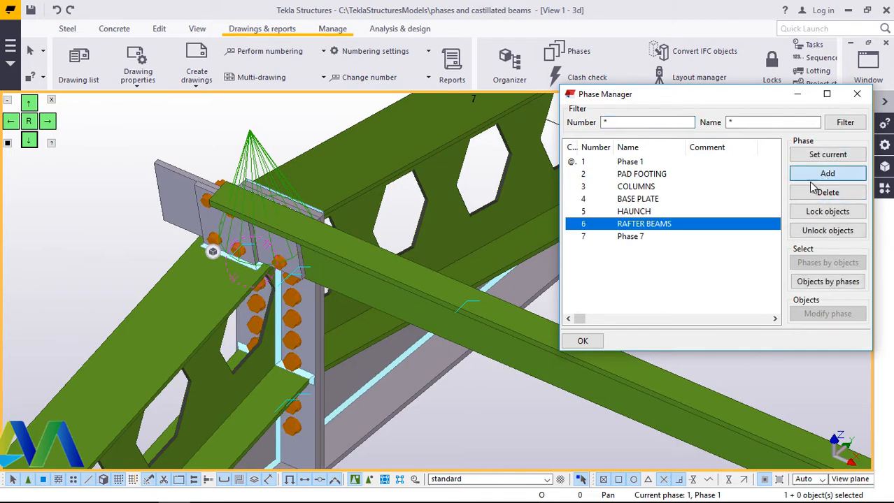
double_click(645, 236)
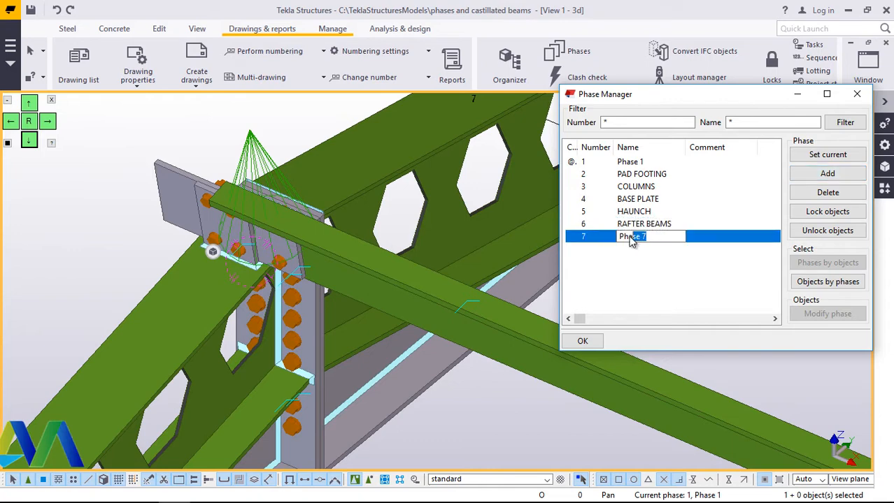
text(CLEATS)
click(670, 267)
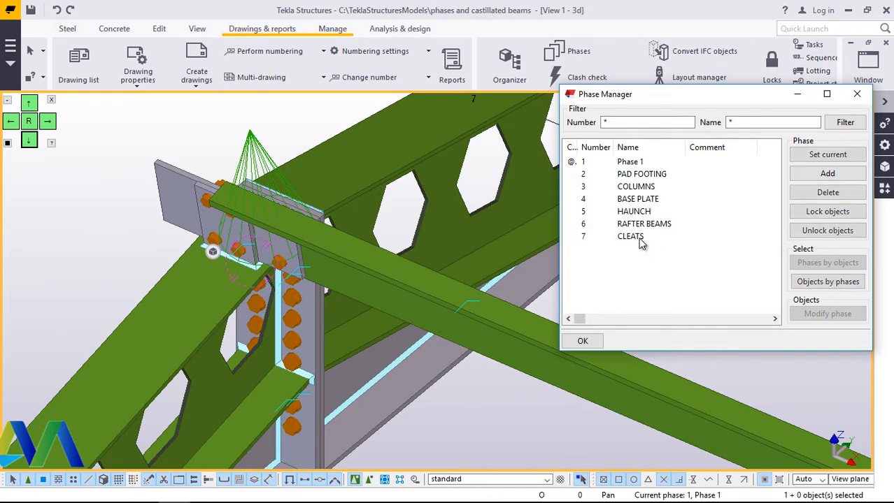
double_click(647, 238)
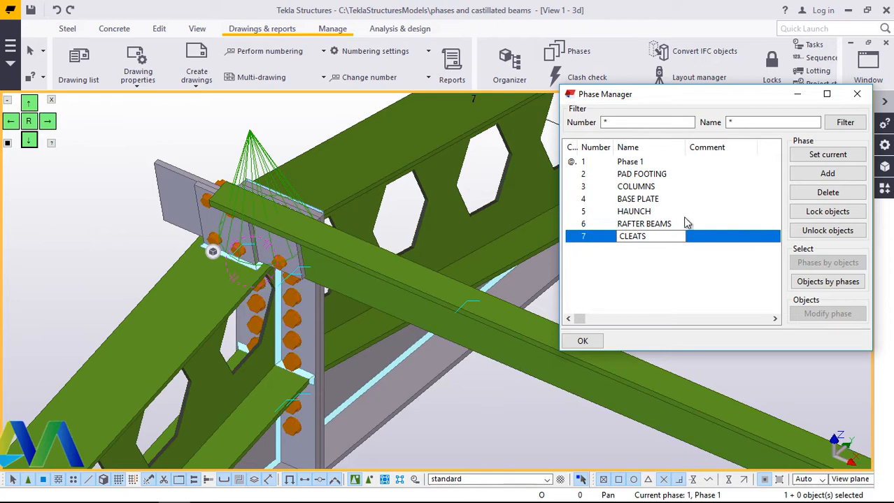
click(816, 155)
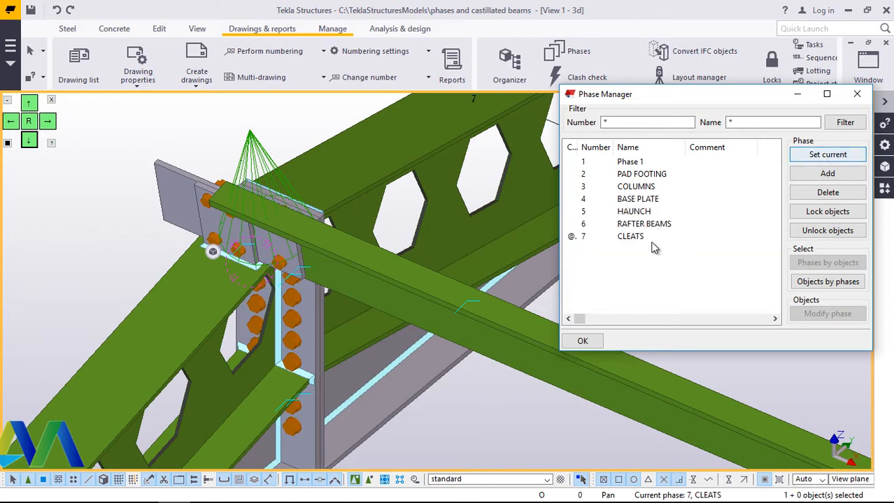
- Assign the sleeved purlin connection at the second frame's ridge to the CLEATS phase and close the Phase Manager
click(630, 242)
scroll(207, 198, down, 3)
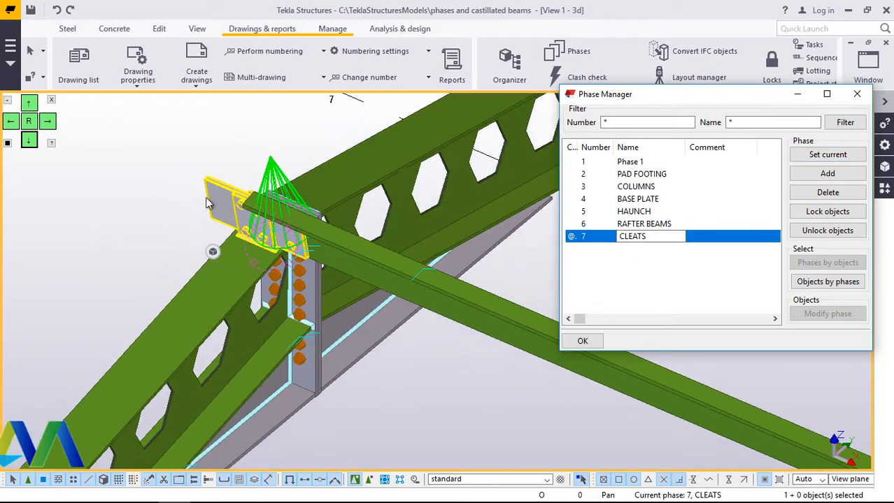
ctrl+middle_drag(206, 203, 532, 257)
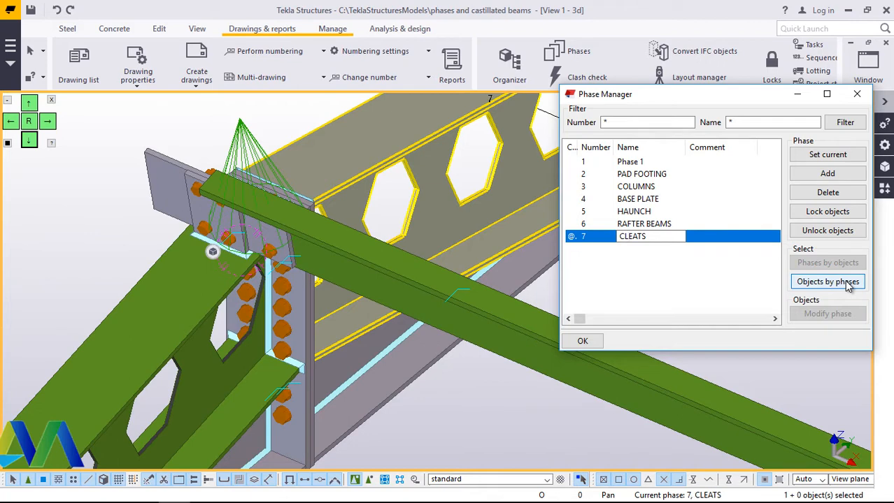
click(848, 283)
click(160, 161)
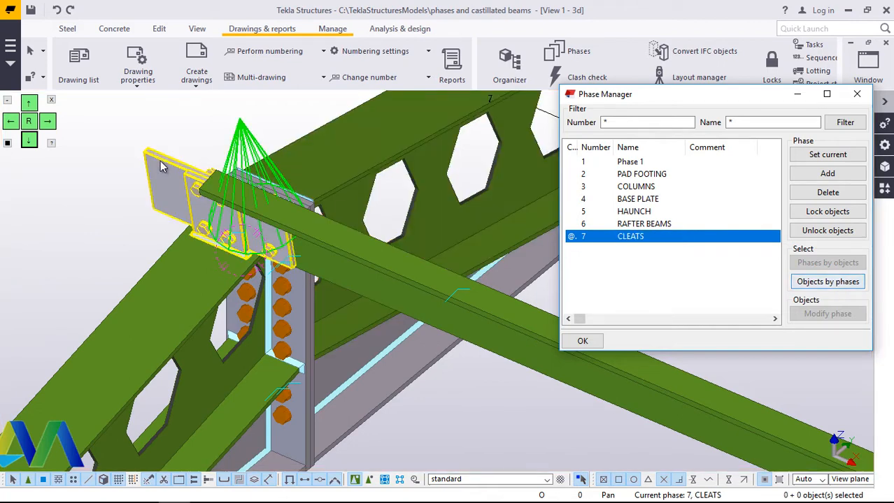
click(481, 266)
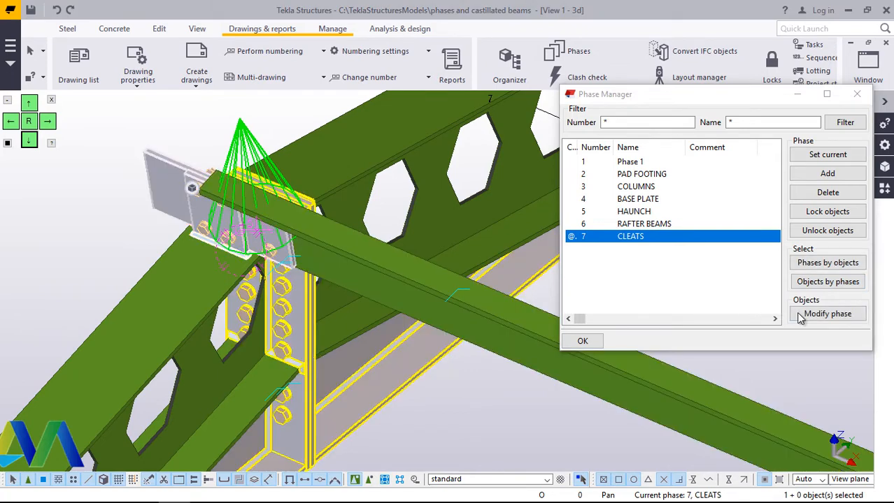
click(837, 316)
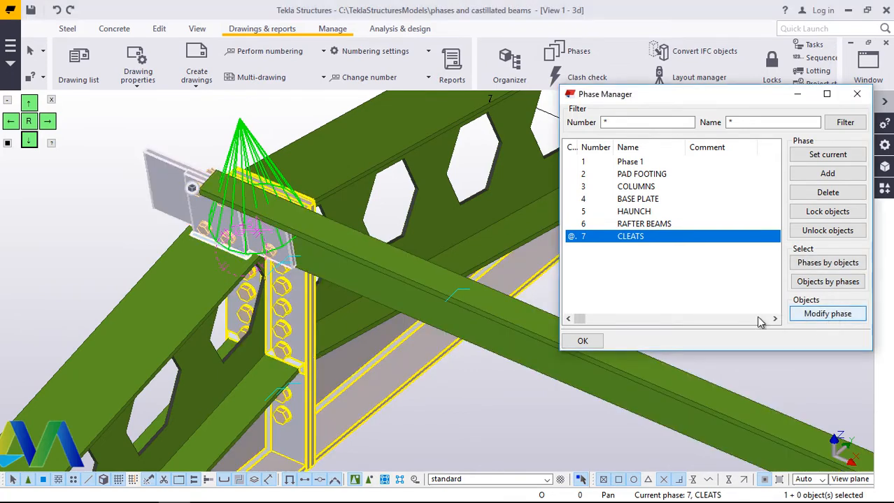
click(585, 340)
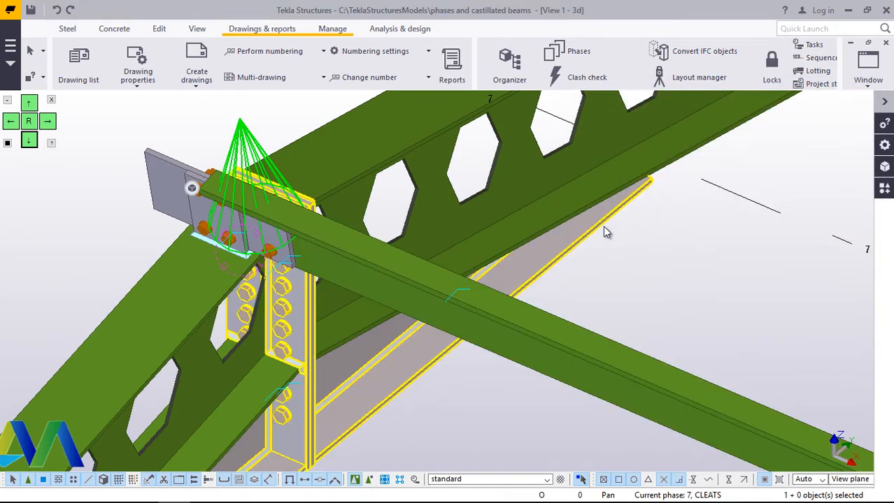
- Select all objects belonging to the CLEATS phase and check which connection parts are highlighted in the model
click(579, 55)
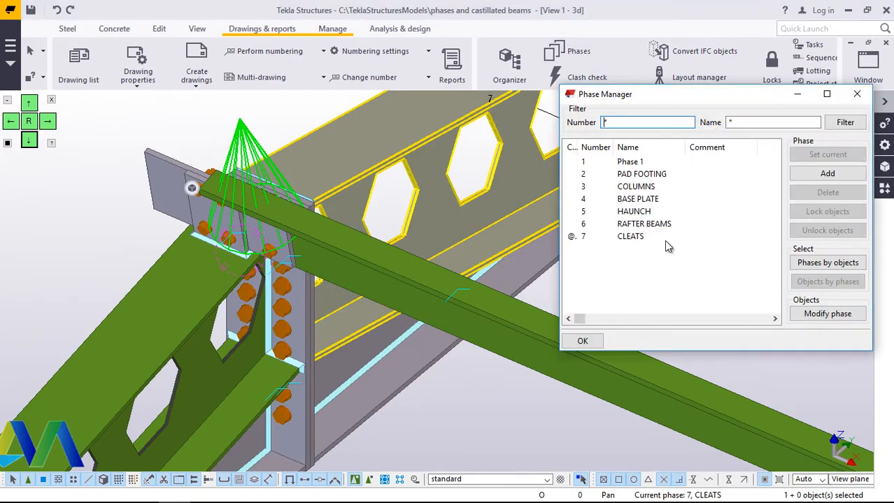
click(630, 238)
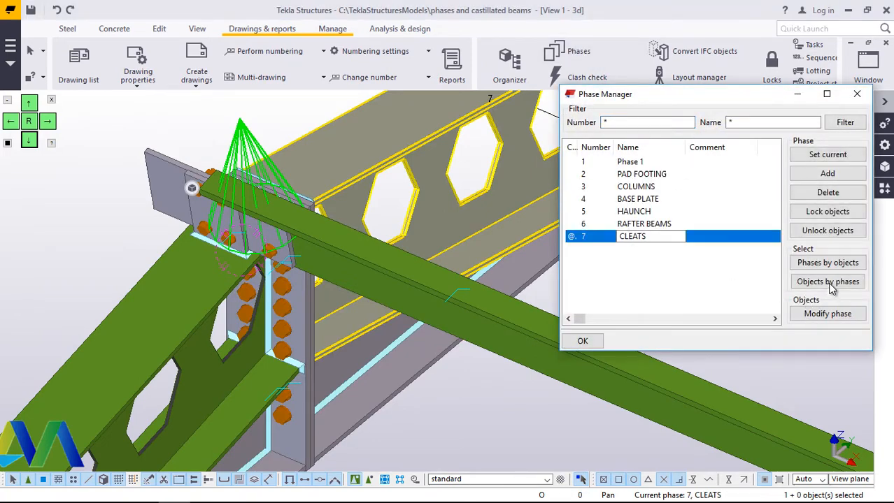
click(827, 282)
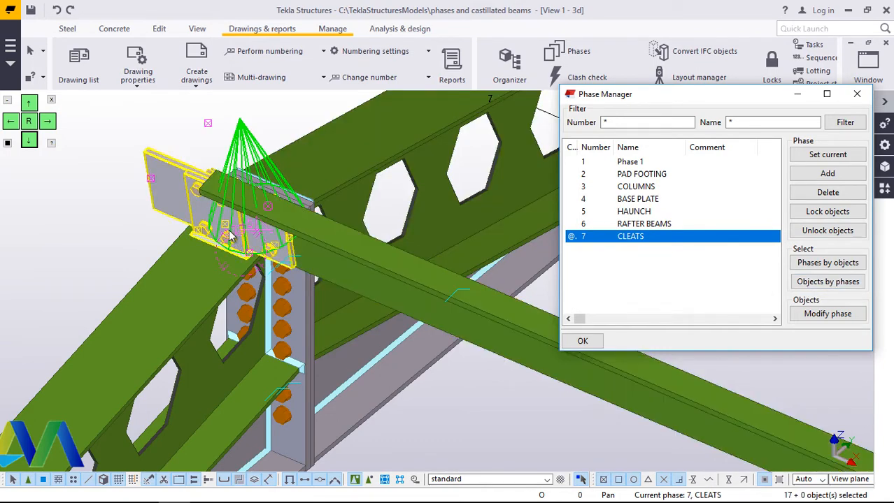
click(582, 341)
scroll(176, 196, up, 2)
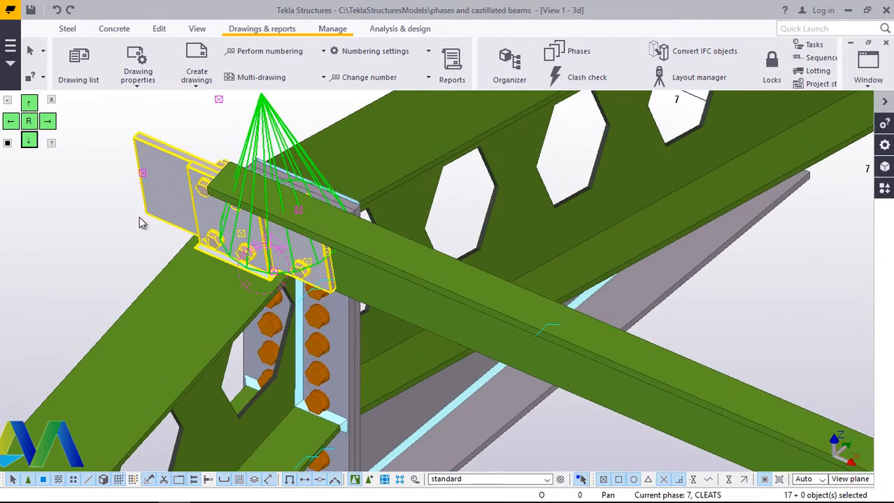
scroll(251, 248, down, 4)
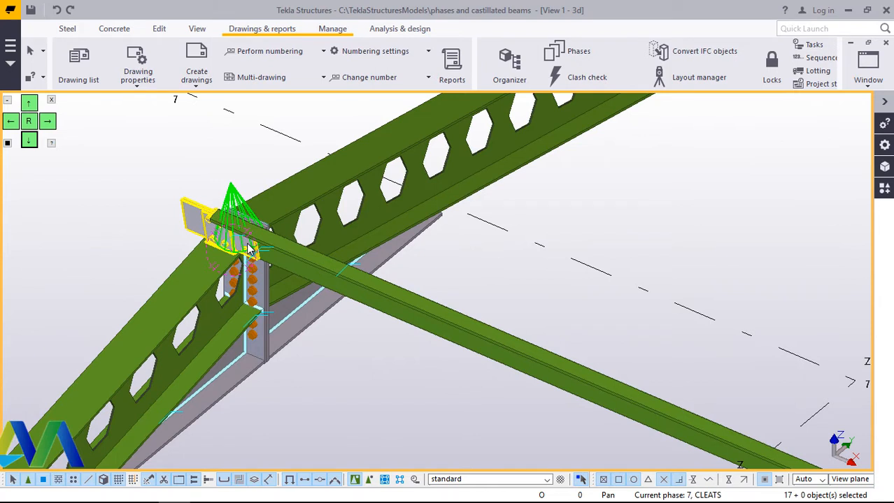
click(250, 249)
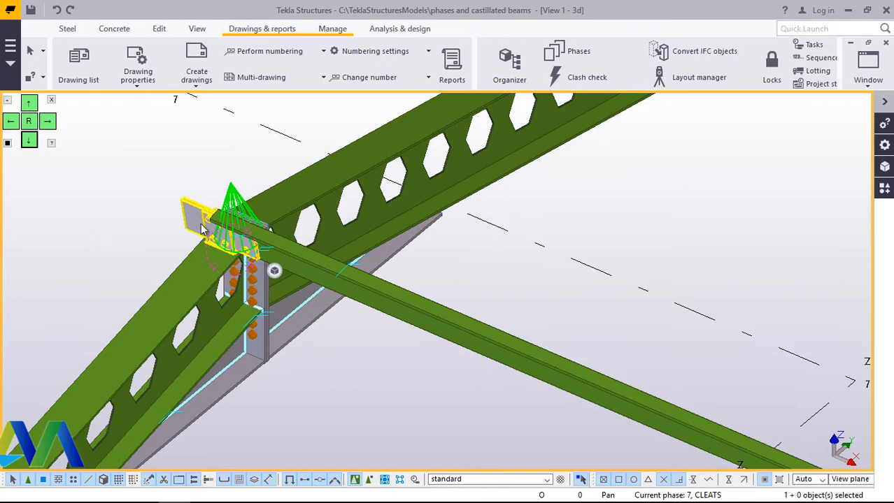
- Inspect the purlin's other end, where it meets the end frame's rafter at the ridge, and select the purlin
scroll(205, 224, down, 8)
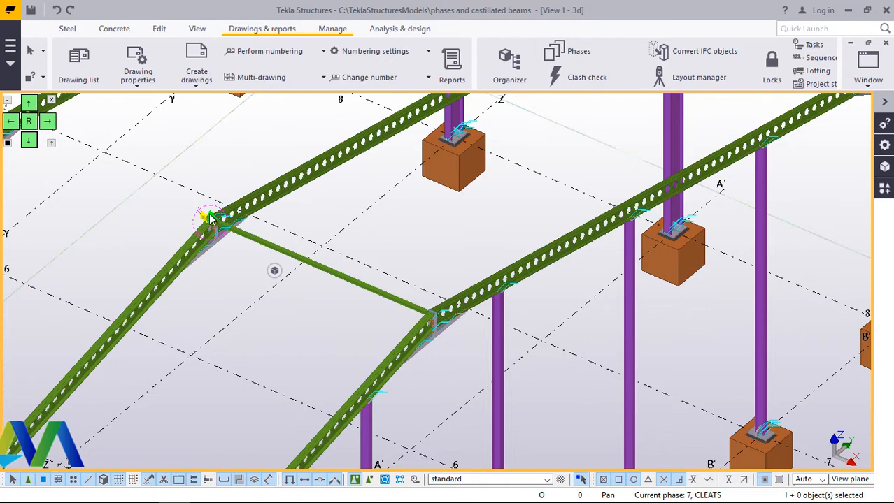
scroll(210, 219, up, 5)
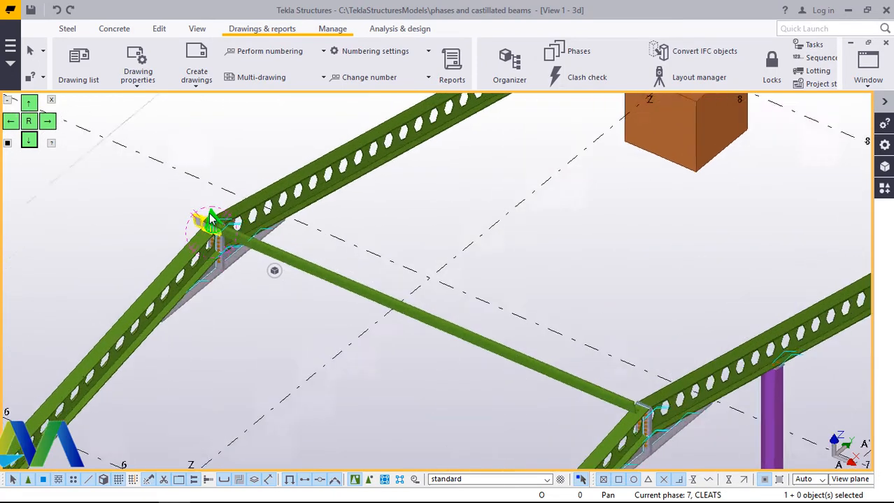
scroll(183, 223, down, 1)
scroll(183, 222, down, 2)
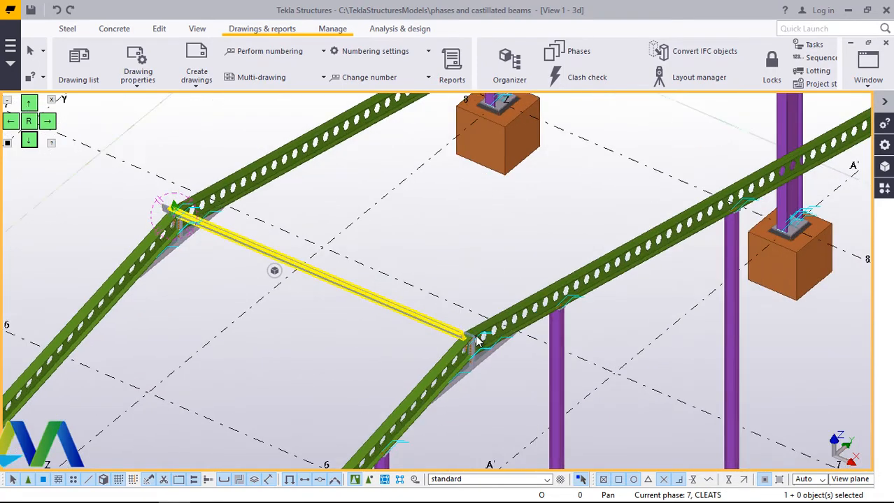
scroll(489, 357, up, 6)
scroll(507, 364, up, 8)
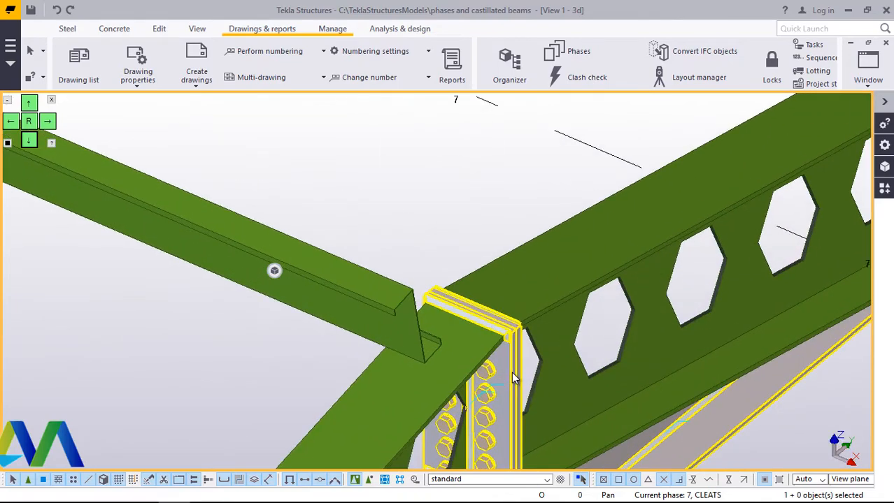
scroll(520, 316, up, 2)
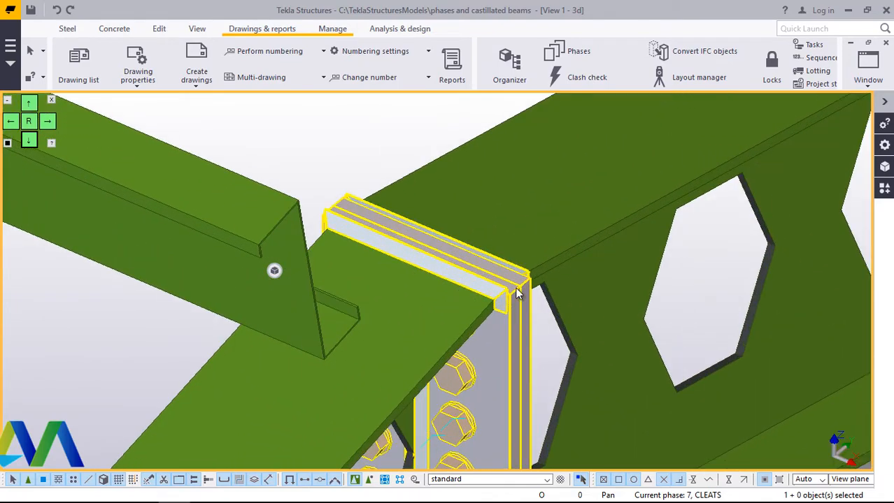
ctrl+middle_drag(517, 294, 492, 271)
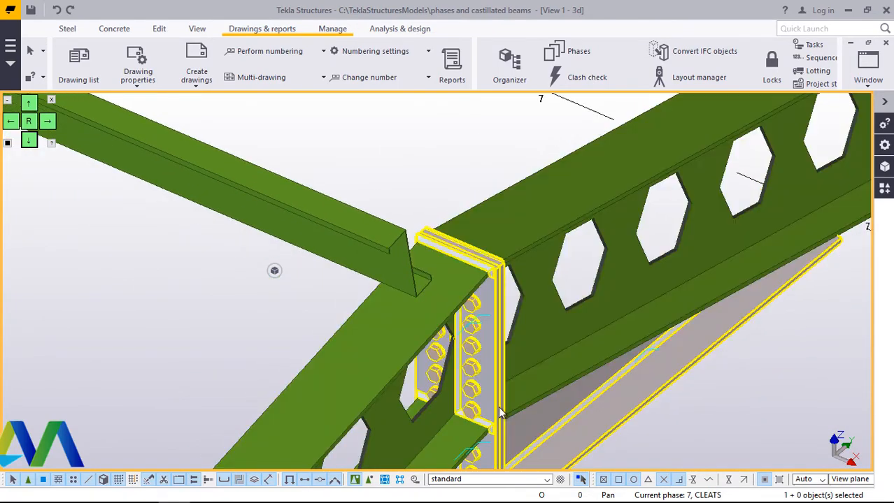
ctrl+middle_drag(506, 339, 460, 304)
scroll(459, 306, down, 4)
scroll(498, 339, down, 4)
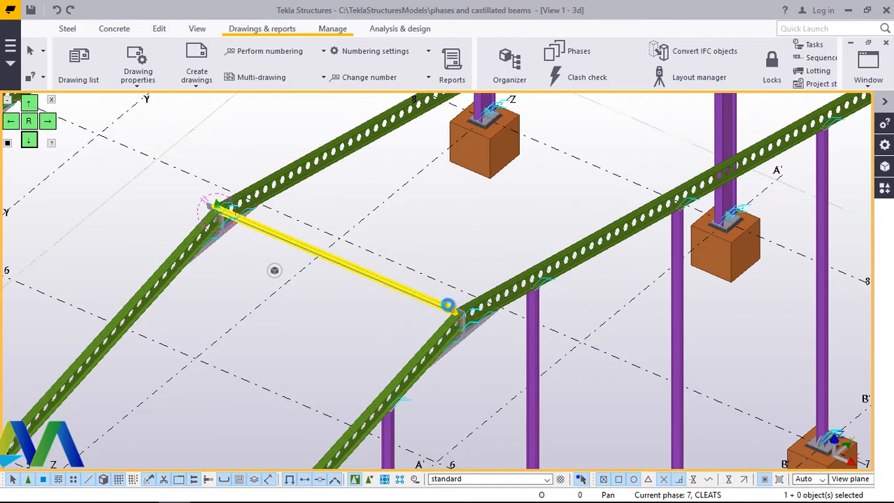
click(447, 306)
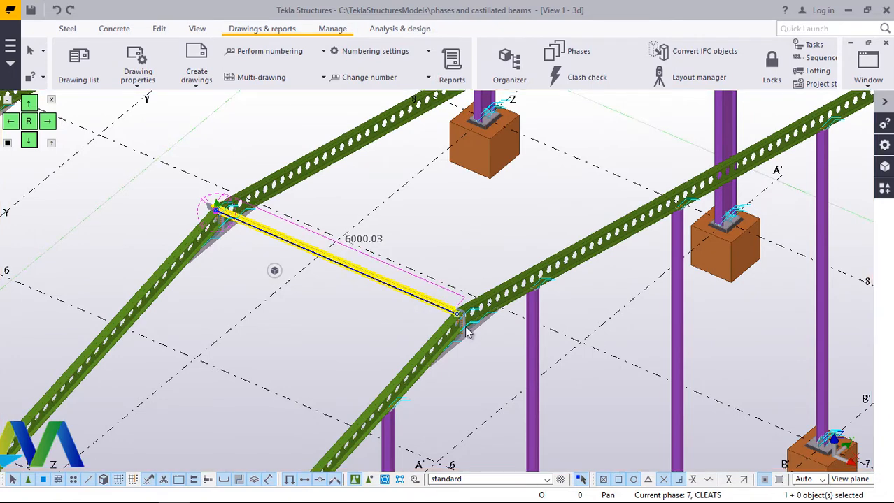
- Set the work plane on the end plate face at the end frame's ridge using the Work plane tool
key(v)
scroll(470, 336, up, 5)
scroll(402, 286, down, 4)
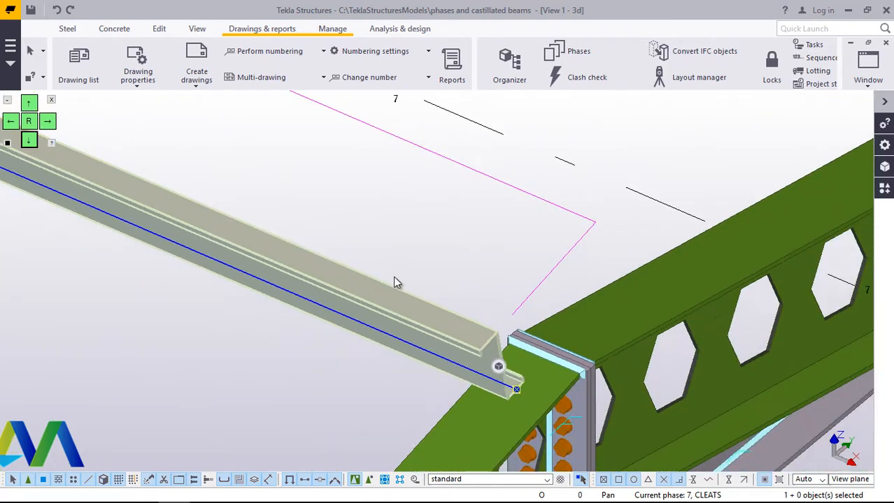
ctrl+middle_drag(376, 262, 455, 375)
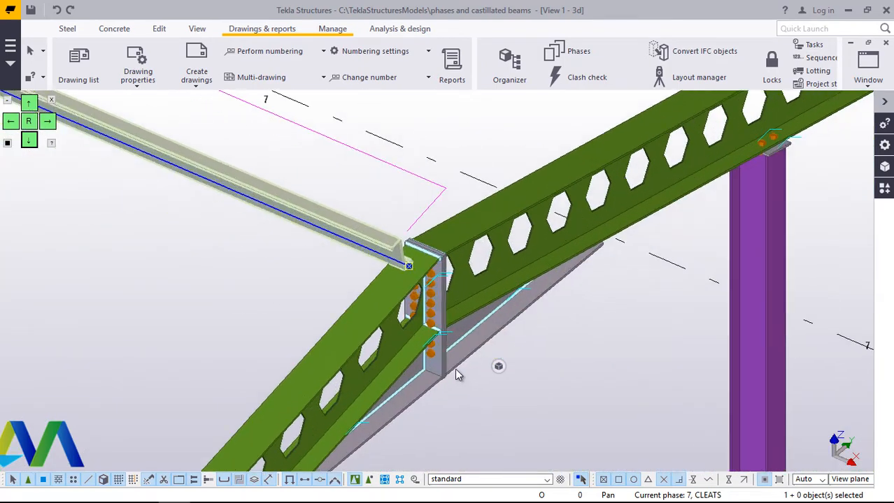
scroll(448, 375, up, 5)
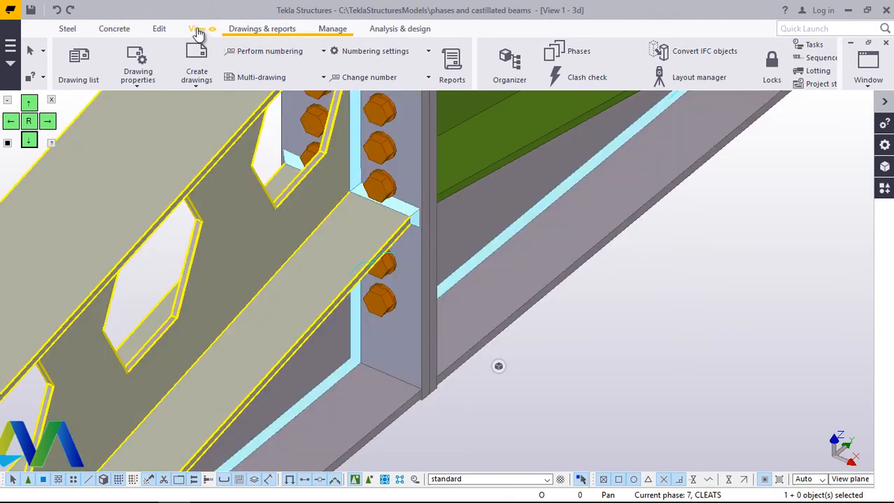
click(197, 29)
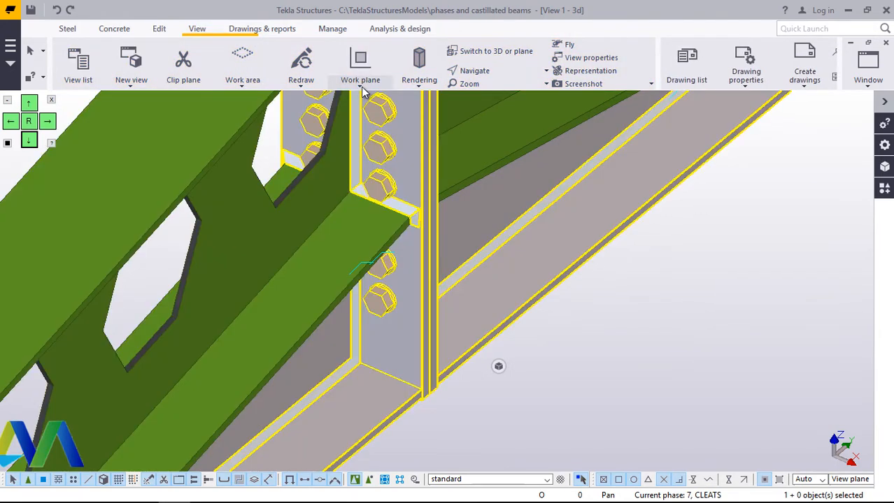
click(362, 87)
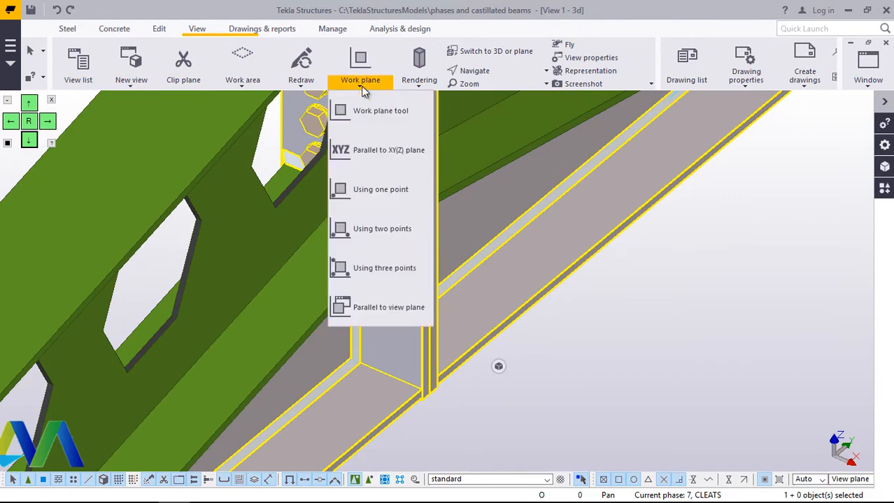
click(368, 114)
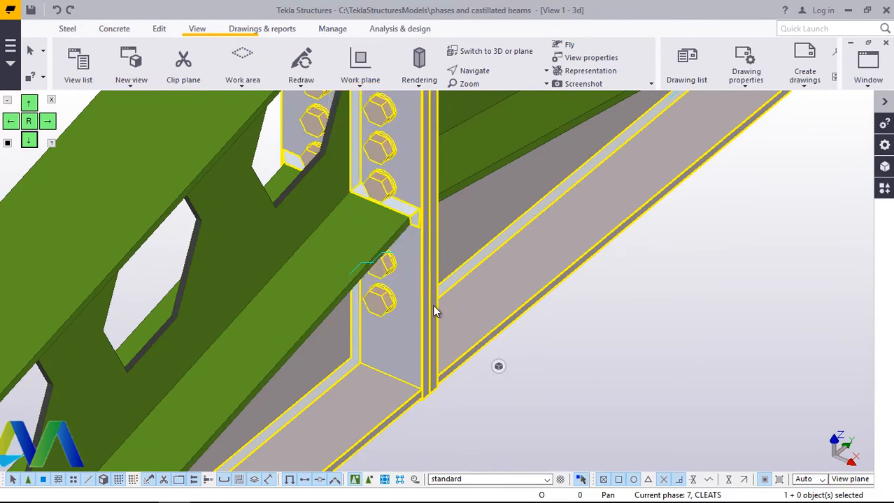
click(427, 399)
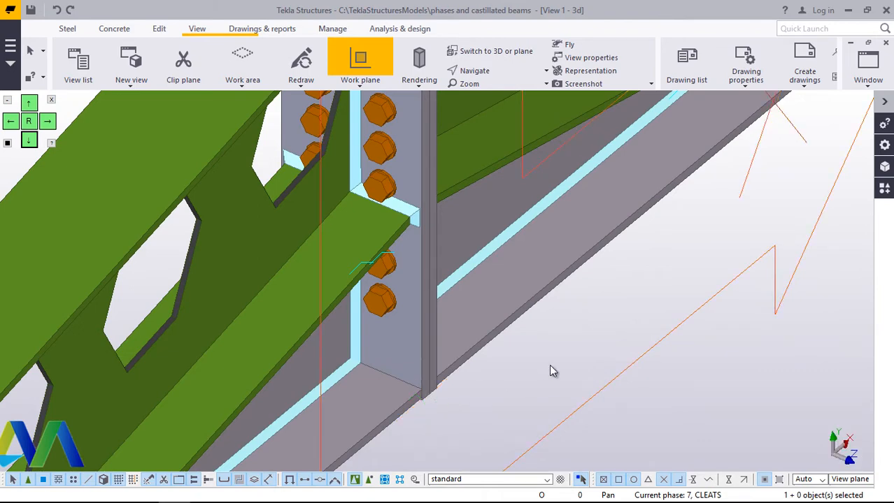
right_click(544, 153)
click(589, 161)
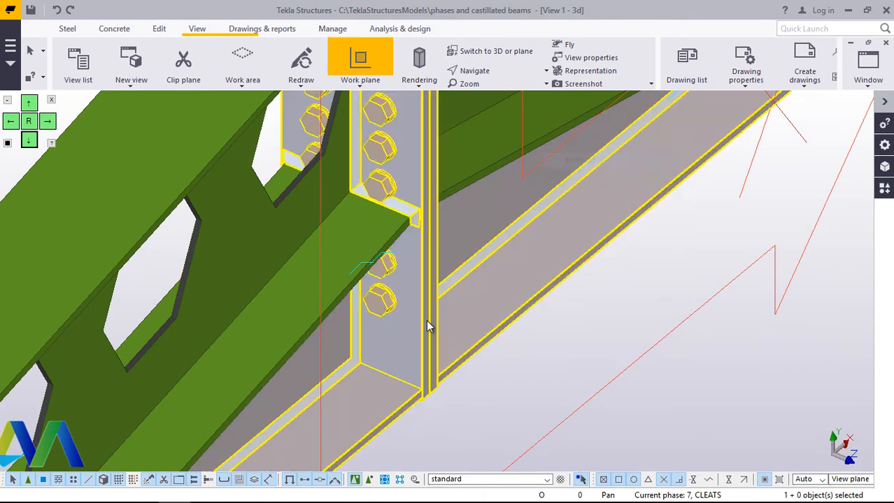
- Examine both ends of the purlin at the two ridge joints in relation to the work plane
scroll(428, 326, down, 8)
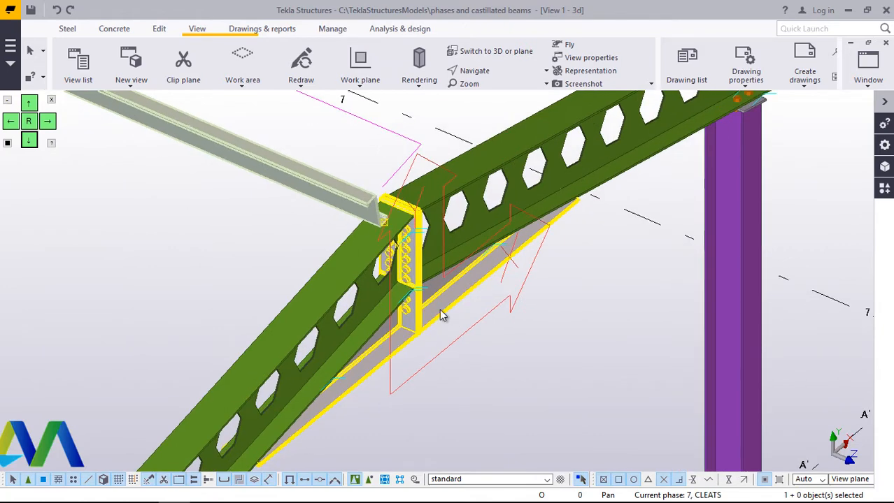
scroll(393, 335, down, 3)
scroll(421, 254, up, 1)
scroll(421, 257, up, 3)
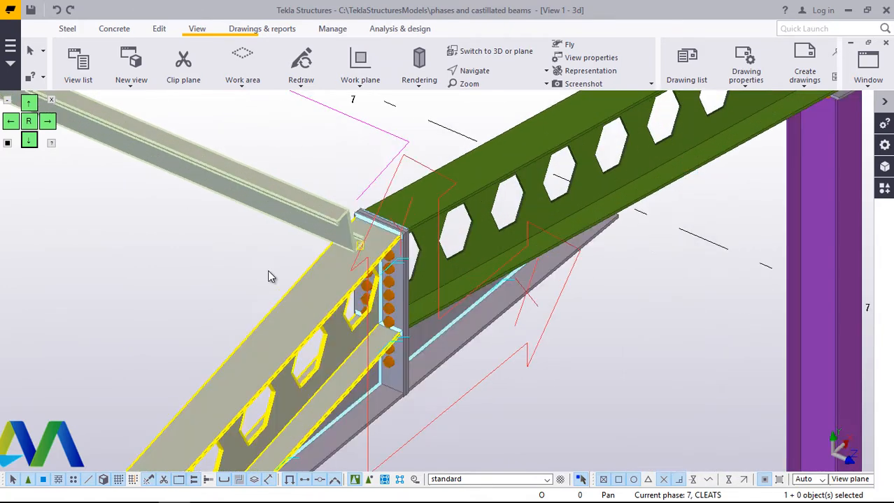
scroll(480, 353, down, 5)
scroll(482, 349, down, 4)
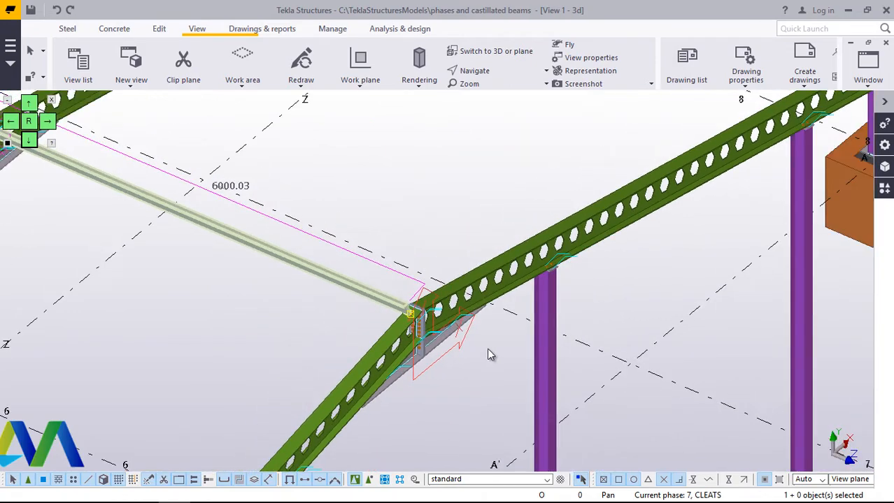
scroll(64, 171, up, 2)
scroll(64, 171, up, 3)
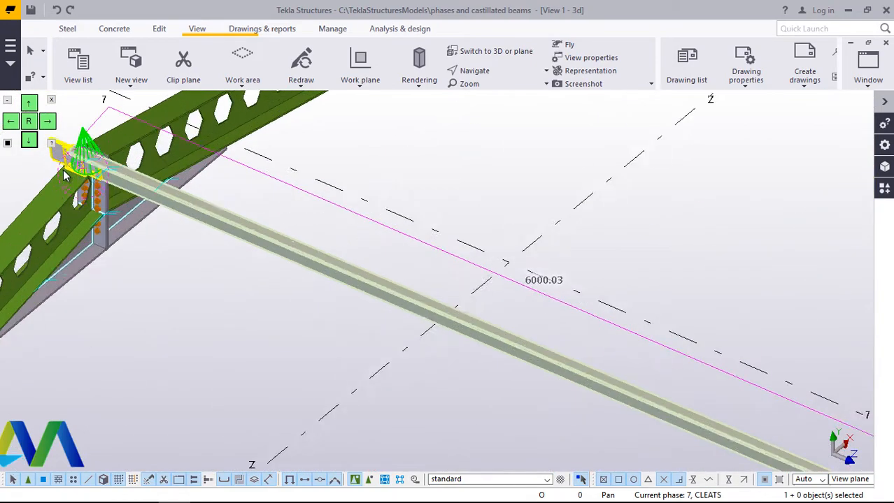
scroll(123, 187, down, 2)
scroll(132, 190, down, 3)
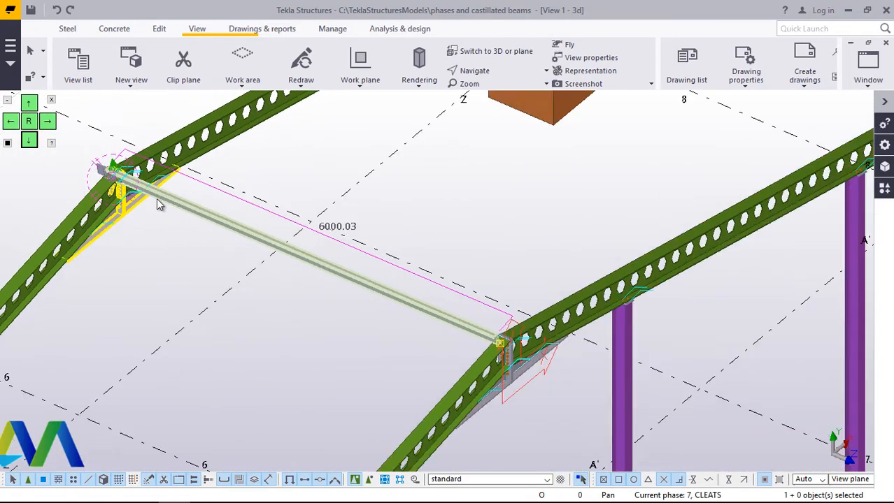
scroll(448, 328, up, 4)
scroll(449, 329, up, 2)
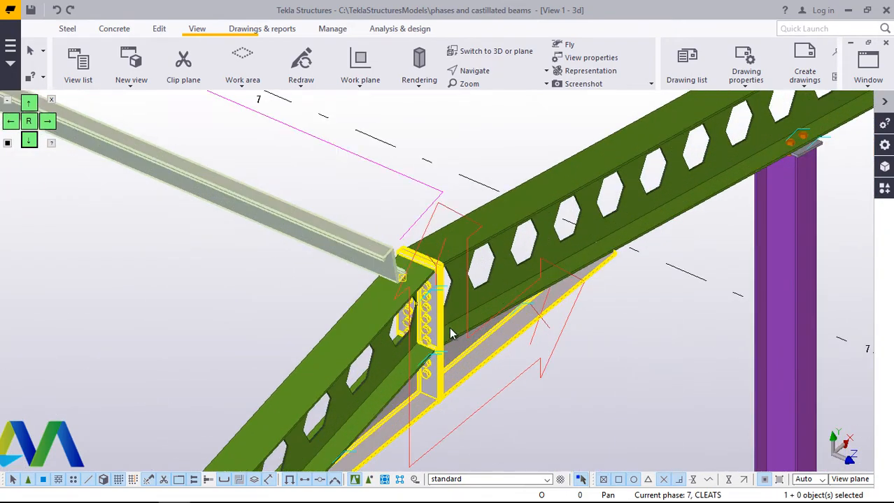
- Start a mirror copy of the purlin, with the mirror line beginning at the upper end of the seam between the ridge end plates
scroll(368, 303, up, 2)
right_click(218, 278)
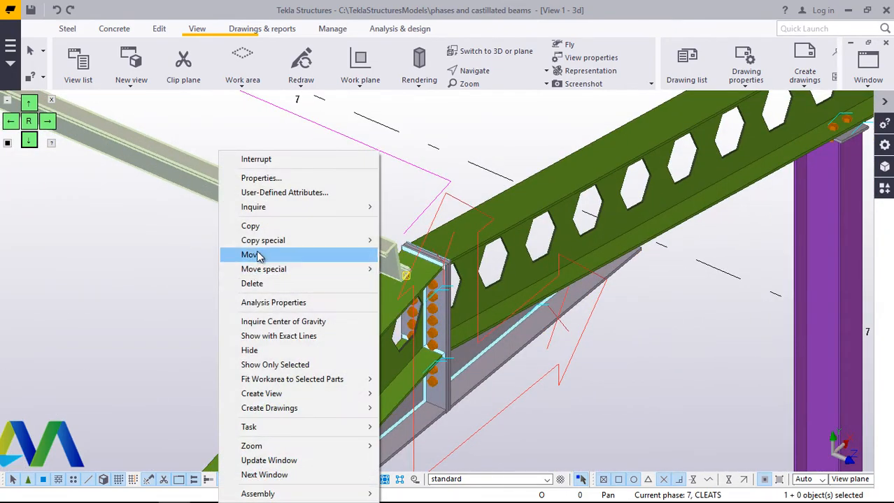
mouse_move(263, 240)
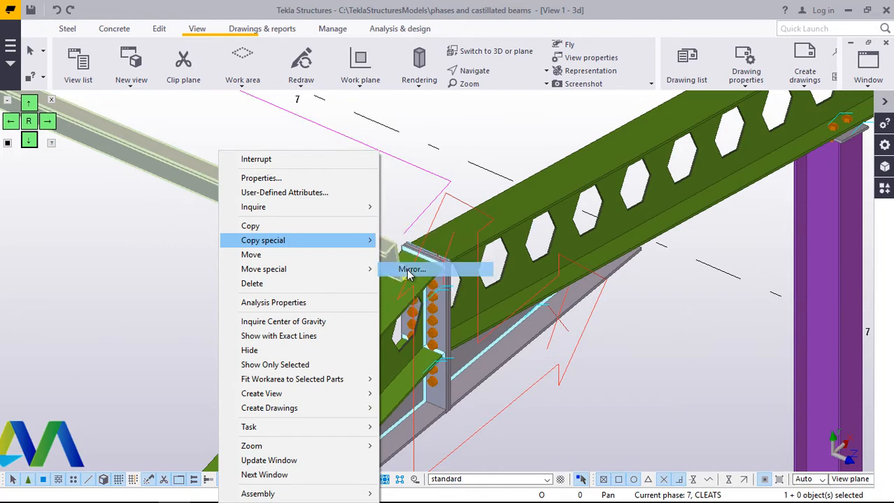
click(412, 269)
scroll(451, 267, up, 2)
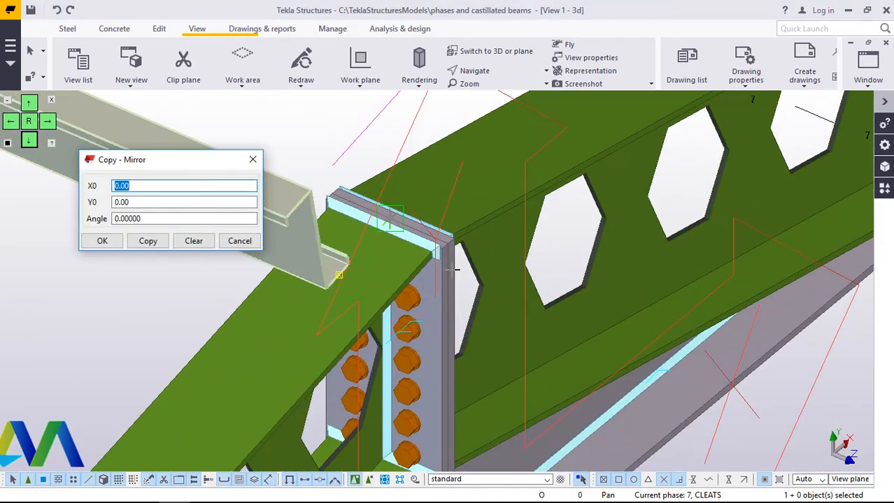
scroll(454, 268, up, 2)
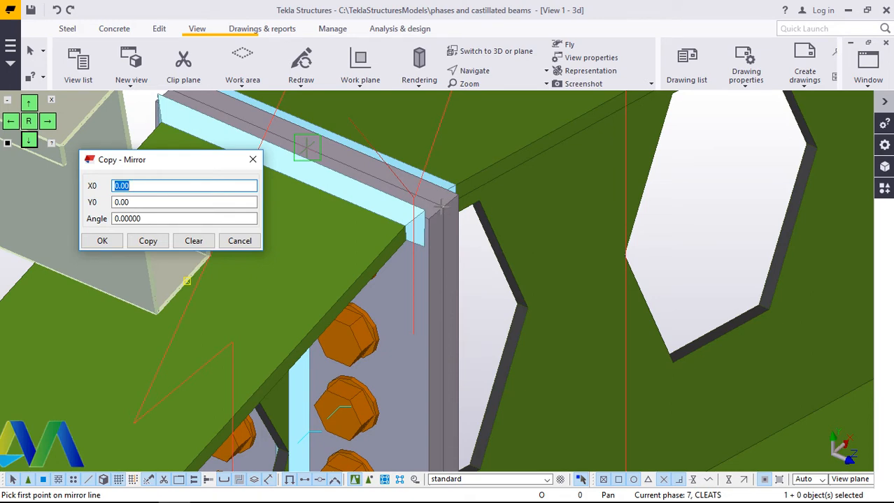
scroll(440, 207, up, 2)
scroll(441, 206, up, 4)
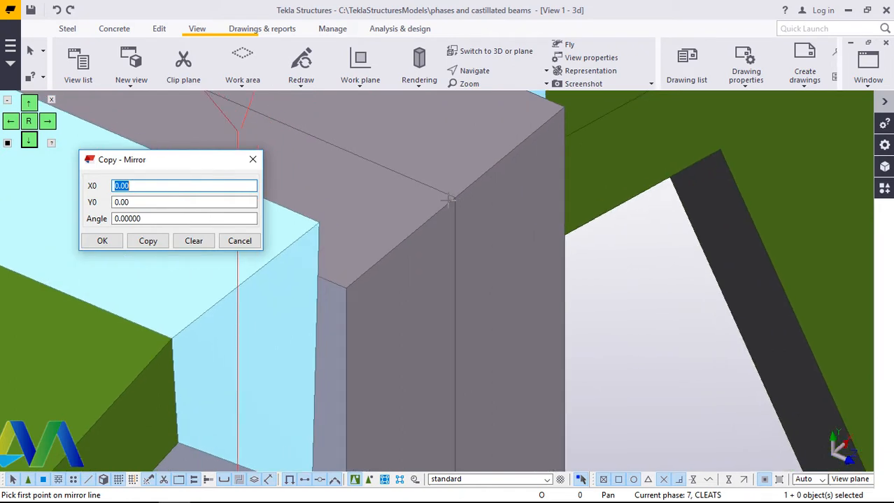
click(779, 481)
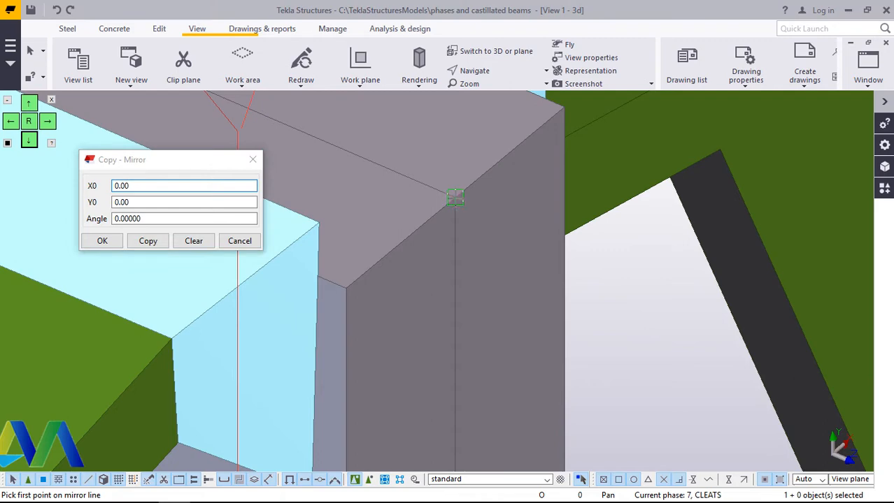
click(406, 172)
- Finish the mirror line at the seam's lower end, giving X0 15, Y0 670 and angle -90, and create the mirrored purlin
scroll(404, 175, down, 3)
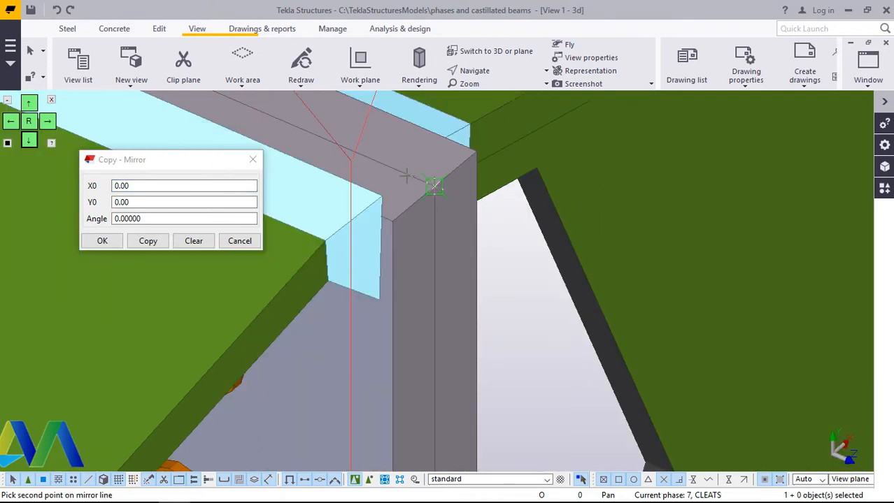
scroll(404, 178, down, 4)
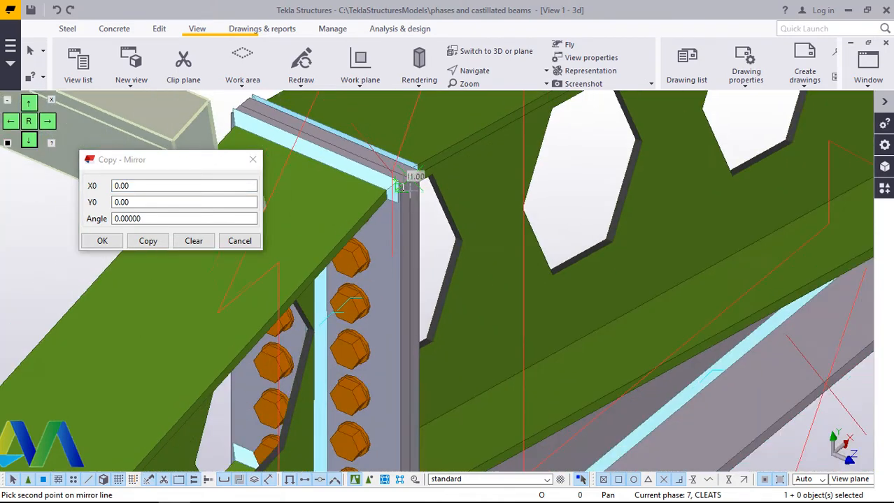
scroll(404, 214, down, 3)
scroll(425, 340, down, 3)
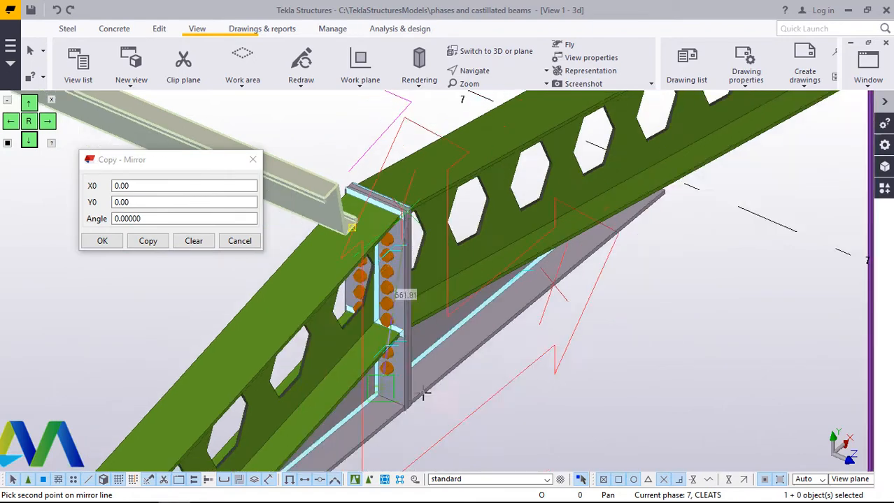
scroll(415, 392, up, 2)
scroll(415, 389, up, 3)
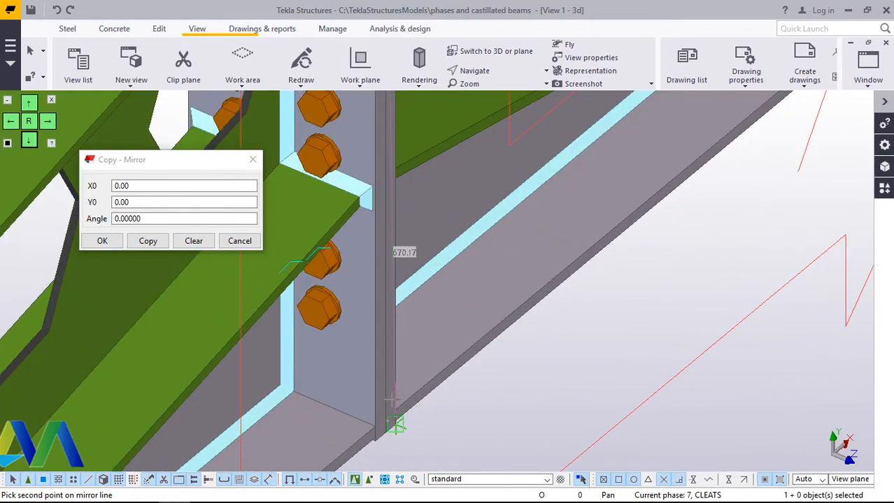
click(383, 403)
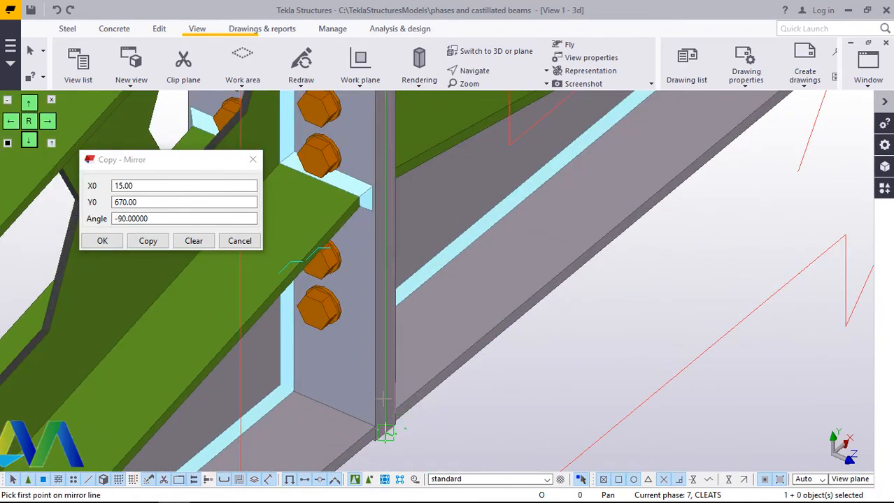
click(147, 241)
click(112, 241)
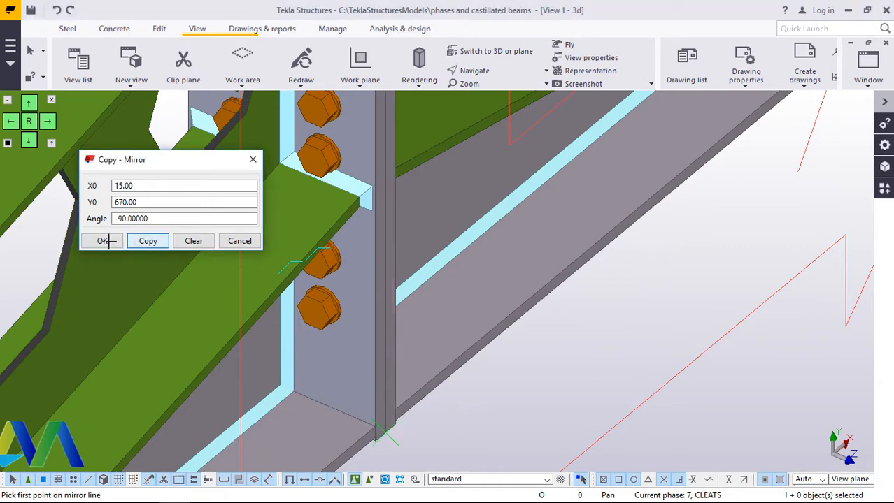
- Check the mirrored purlin's position between the two frames and end the mirror copy command
scroll(387, 340, down, 3)
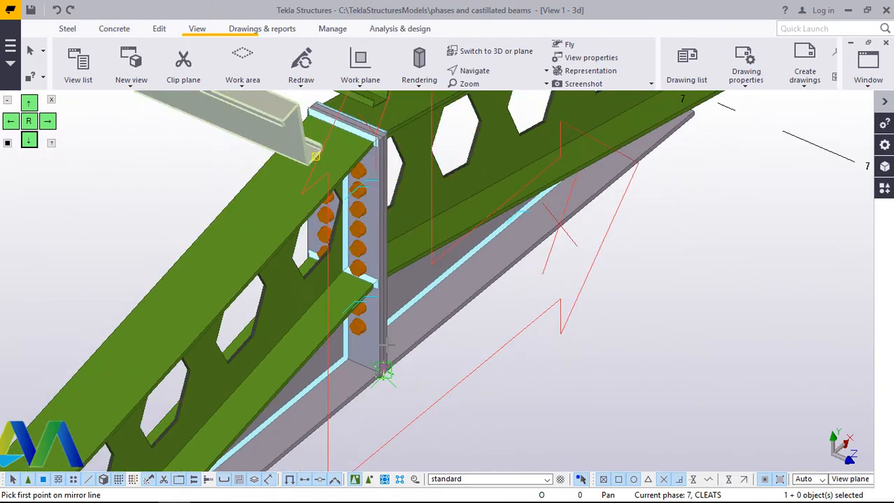
scroll(385, 345, down, 5)
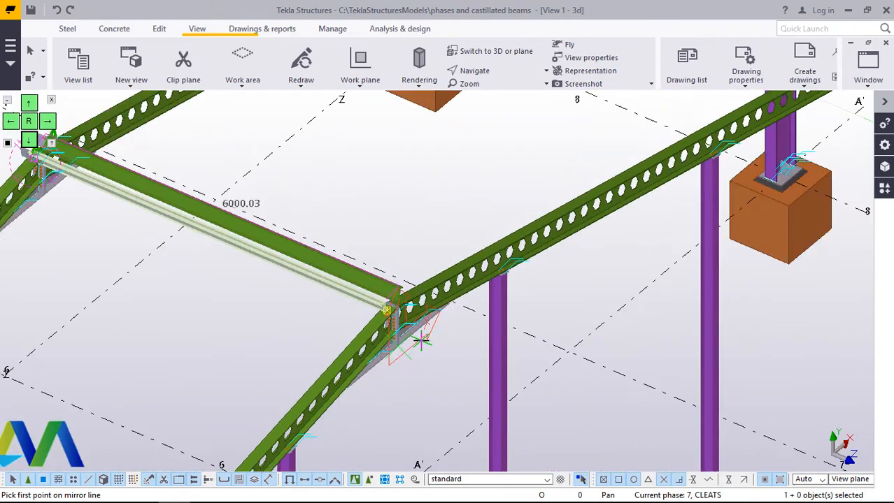
scroll(420, 340, down, 1)
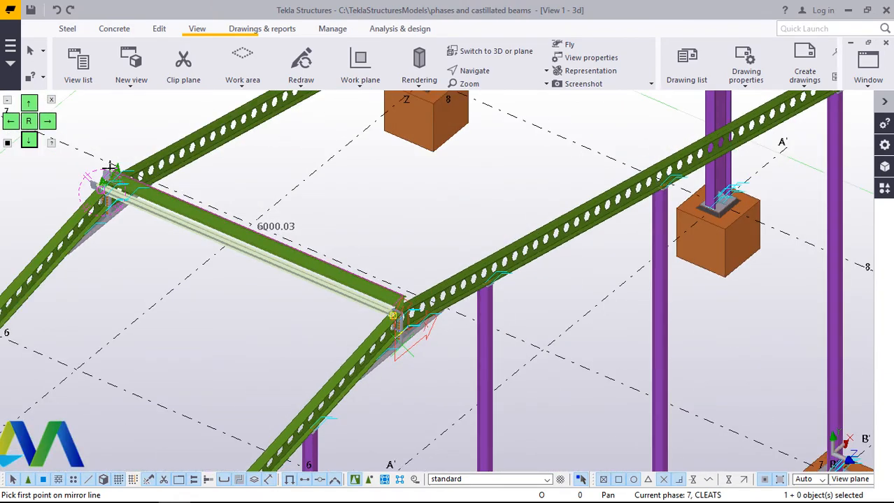
scroll(109, 168, up, 2)
scroll(324, 166, up, 3)
right_click(325, 163)
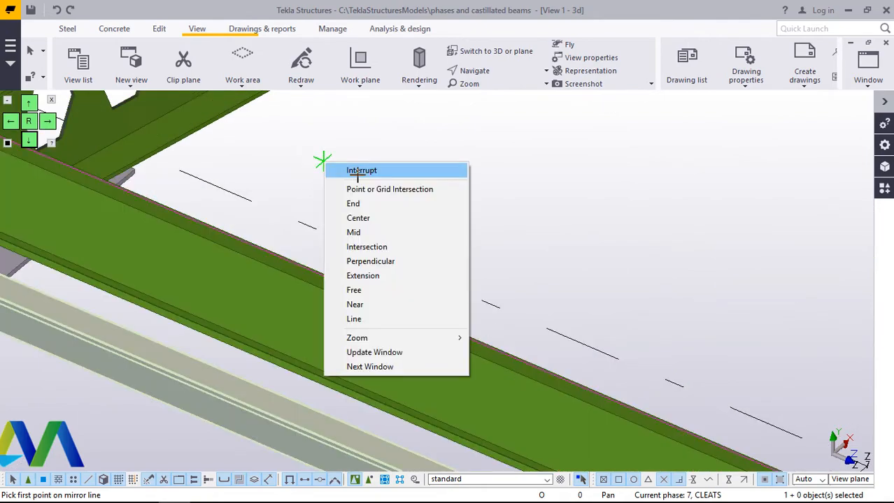
click(357, 171)
- Inspect the bolted cleats of both purlins at the second frame's ridge from several angles
scroll(483, 276, down, 5)
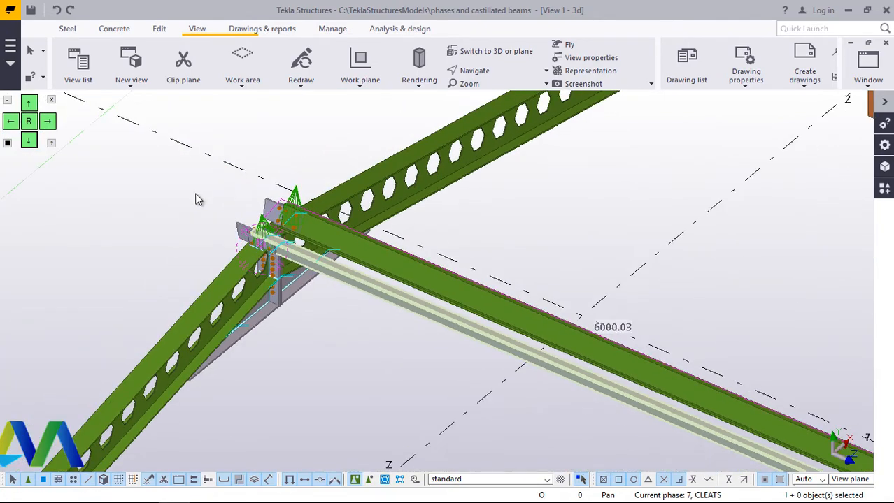
scroll(343, 250, up, 4)
scroll(454, 287, up, 5)
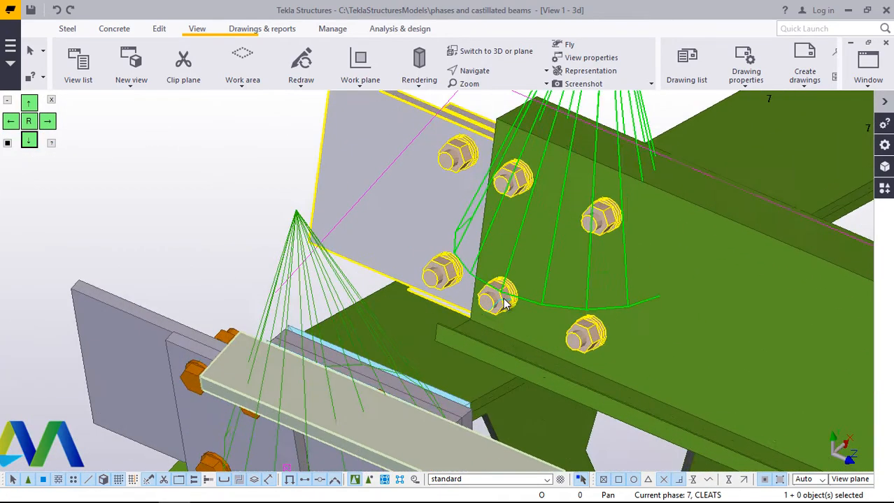
click(474, 71)
click(487, 91)
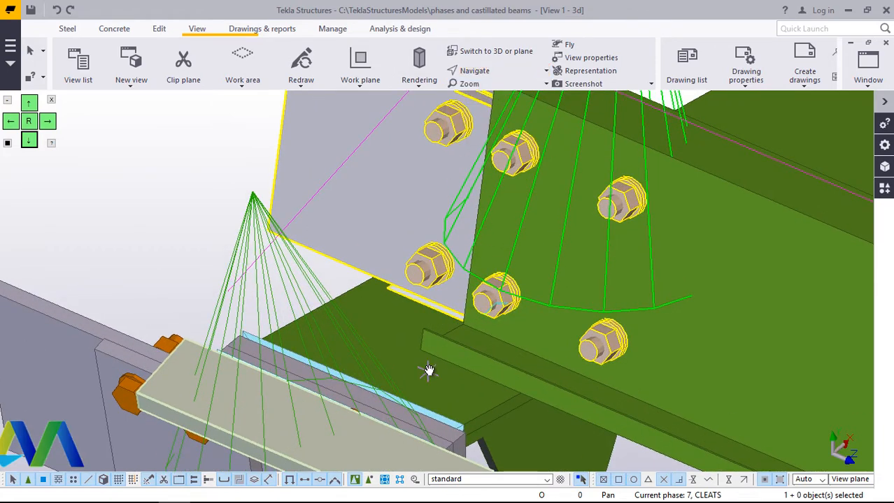
drag(412, 365, 273, 345)
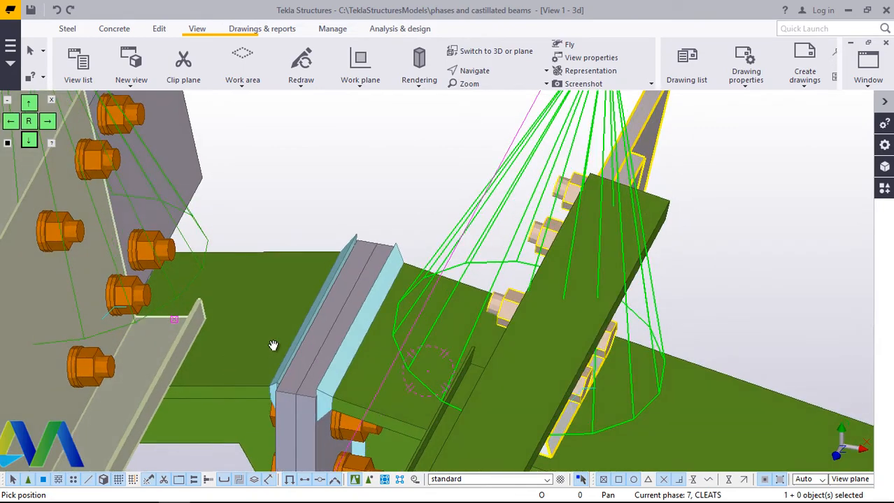
scroll(325, 253, down, 8)
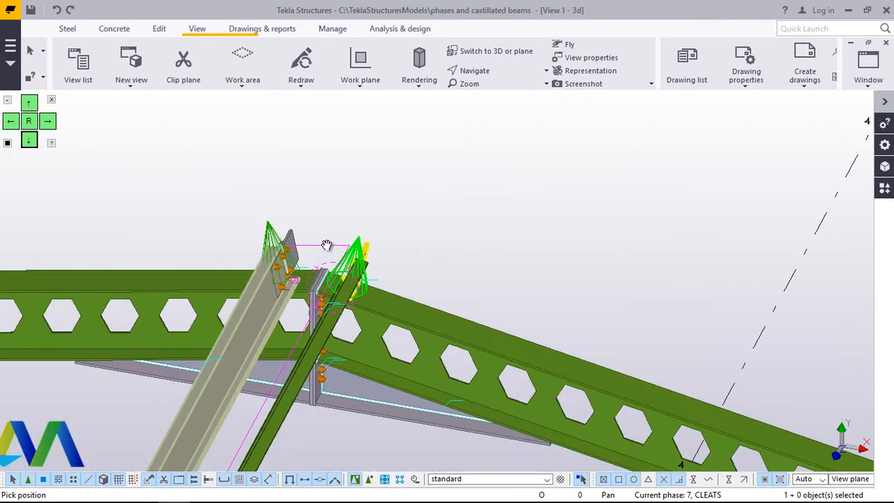
- Examine the cleats and purlin ends of the mirrored pair at both frames' ridges and end the active command
scroll(326, 245, up, 8)
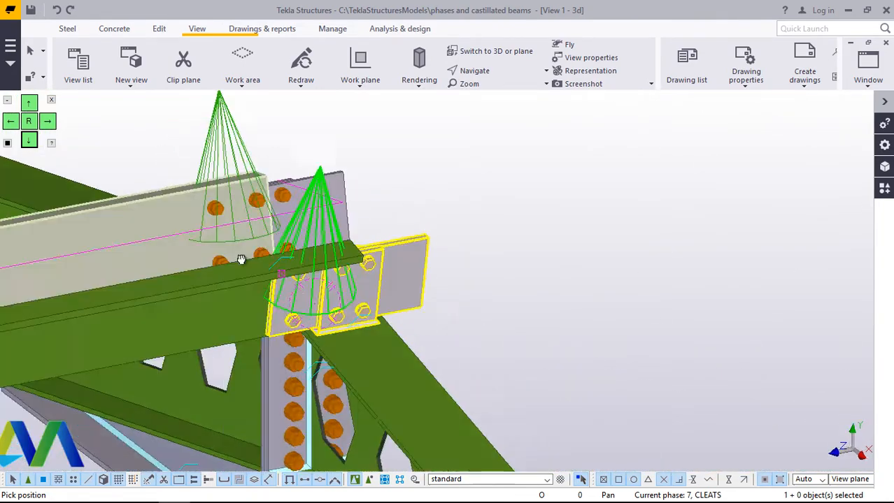
drag(344, 249, 532, 274)
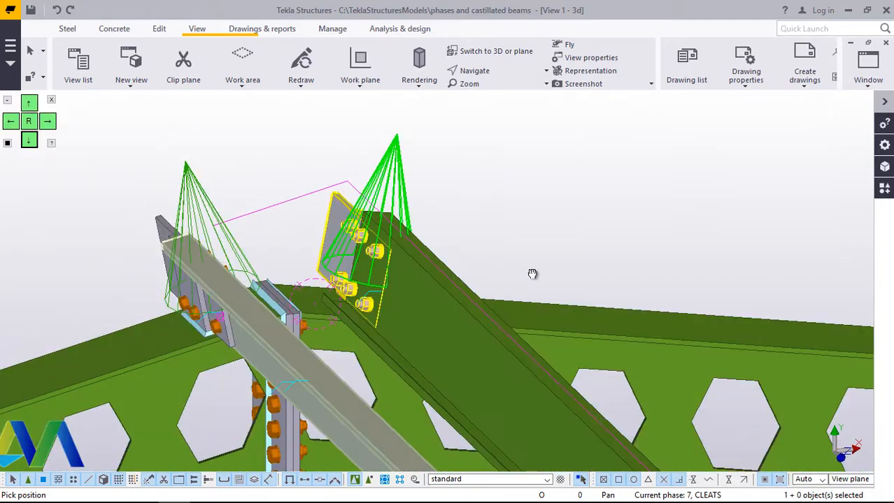
ctrl+middle_drag(532, 273, 342, 203)
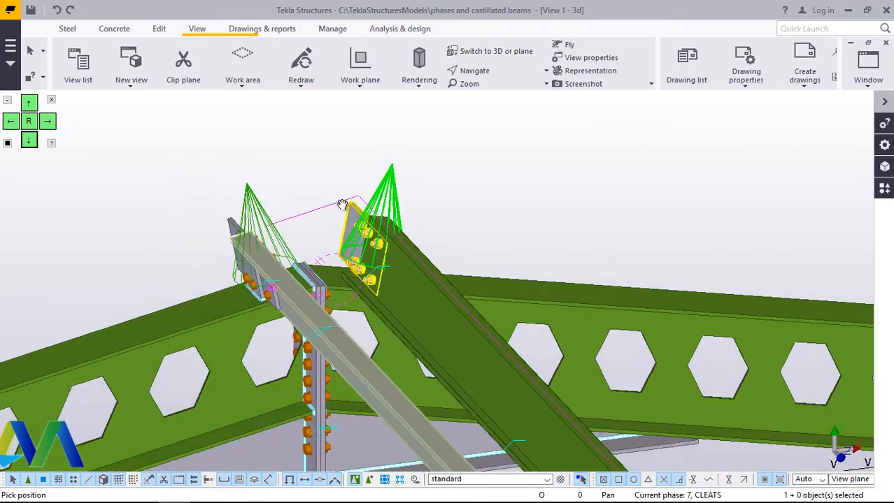
scroll(312, 203, down, 7)
scroll(423, 346, up, 2)
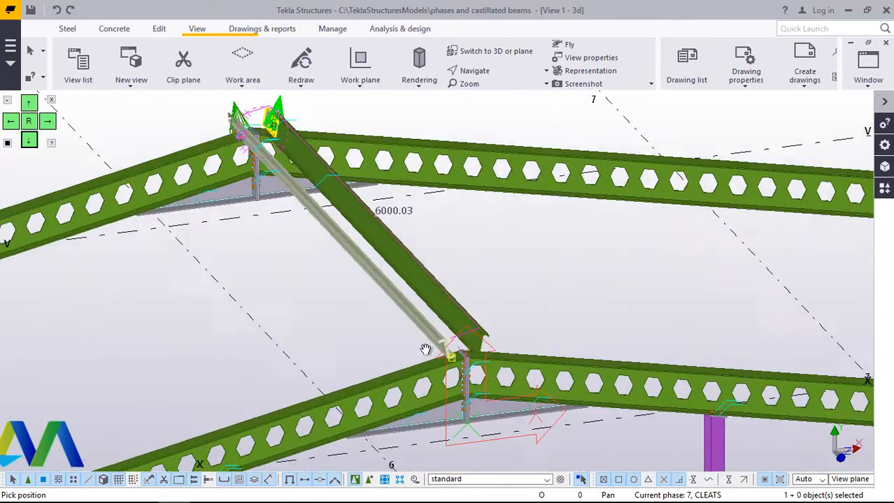
scroll(425, 350, up, 5)
right_click(586, 161)
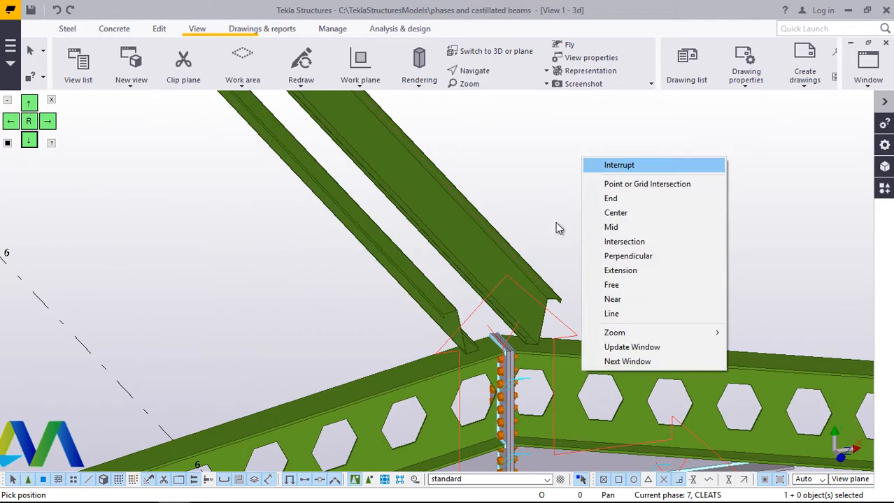
key(Return)
- Set the work plane to the top flange of the nearer frame's rafter beside grid line 6, using the work plane tool
scroll(401, 354, down, 2)
scroll(391, 384, up, 2)
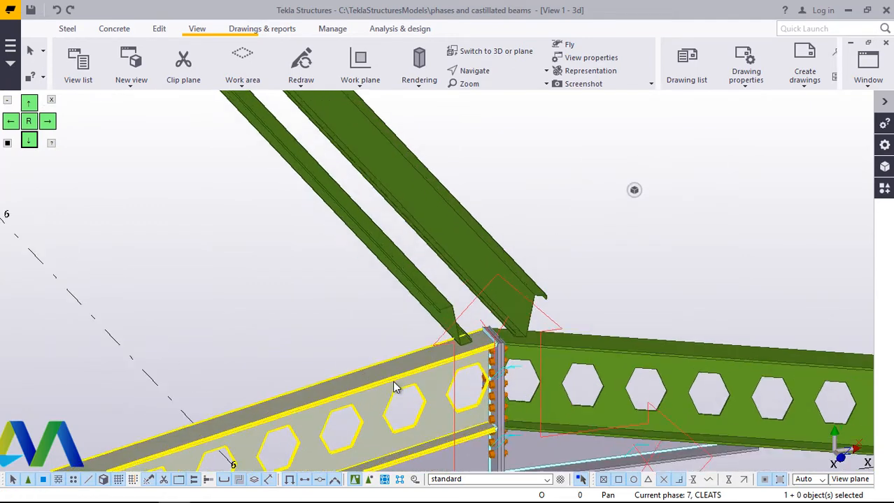
scroll(393, 381, up, 3)
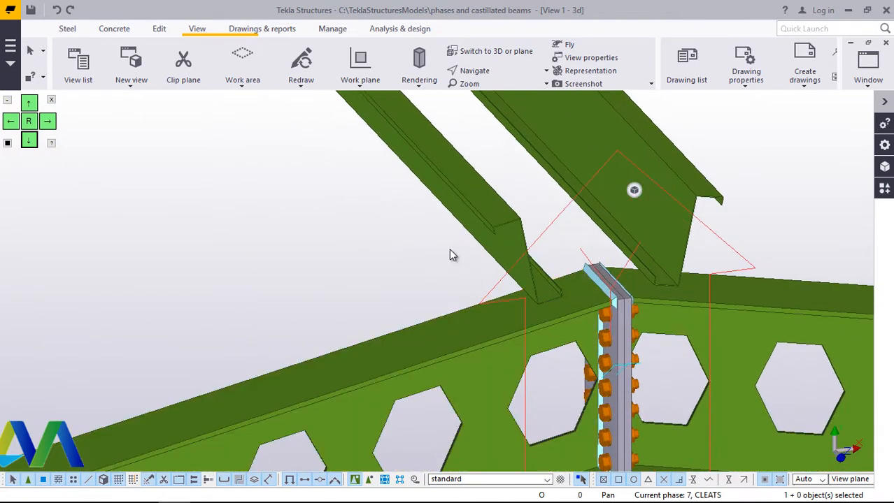
scroll(358, 285, down, 2)
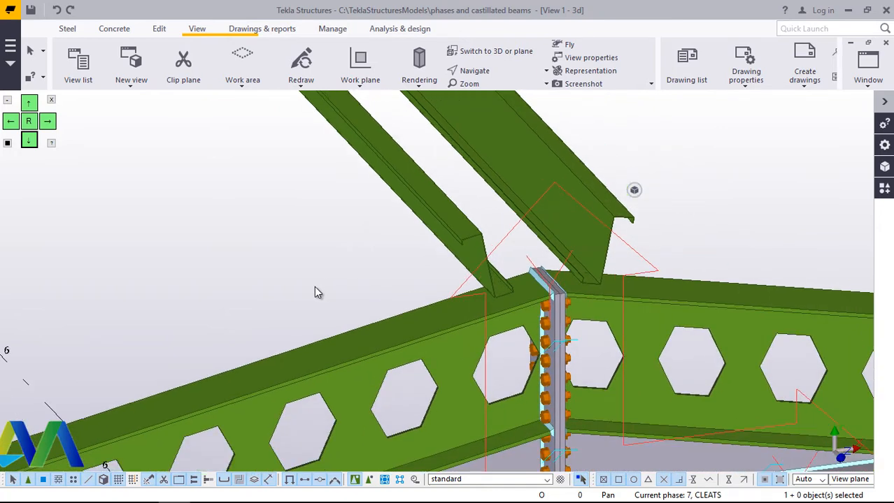
scroll(313, 293, down, 2)
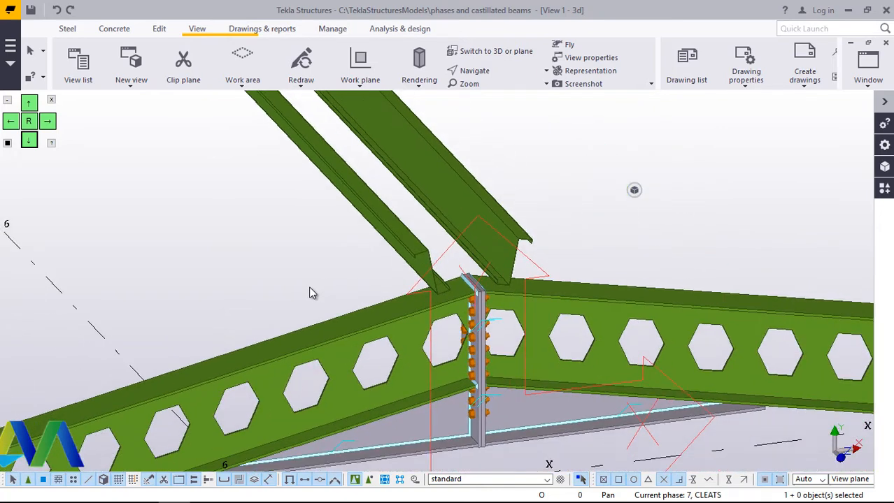
click(363, 82)
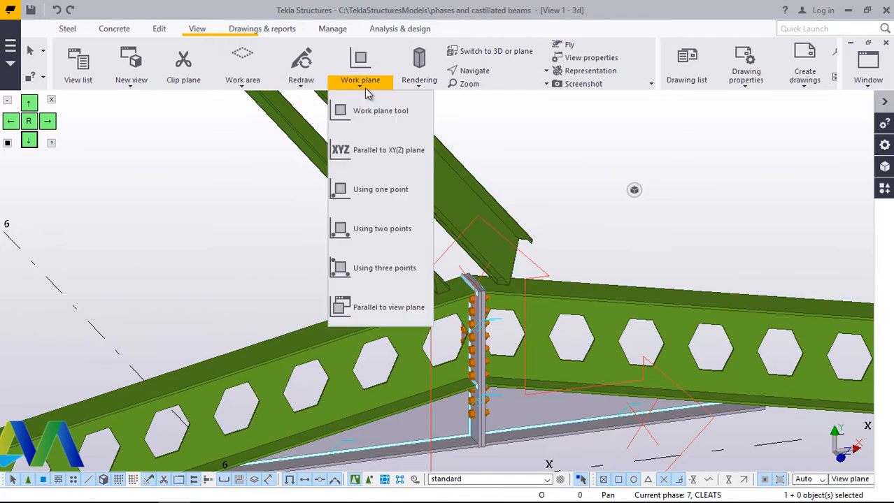
click(365, 113)
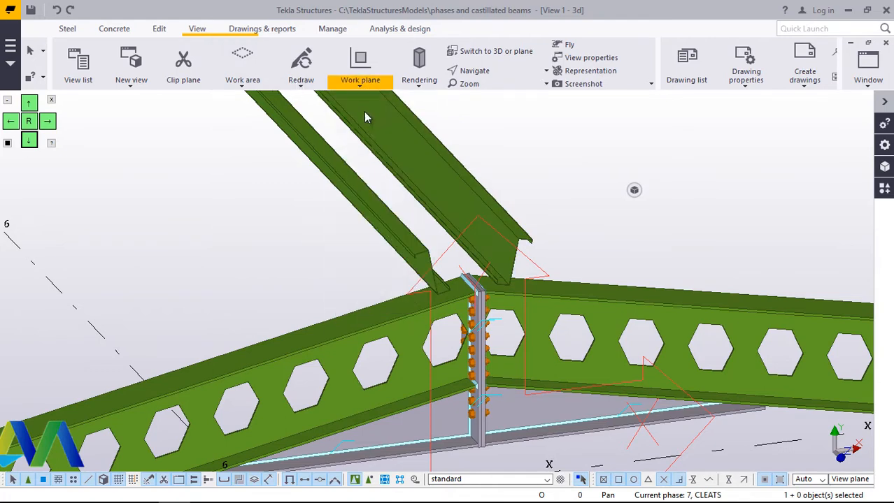
click(363, 318)
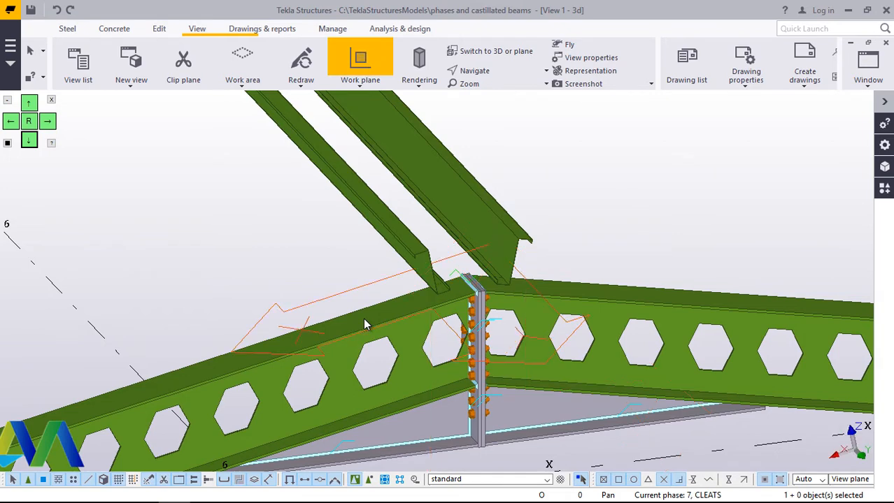
right_click(363, 318)
click(403, 115)
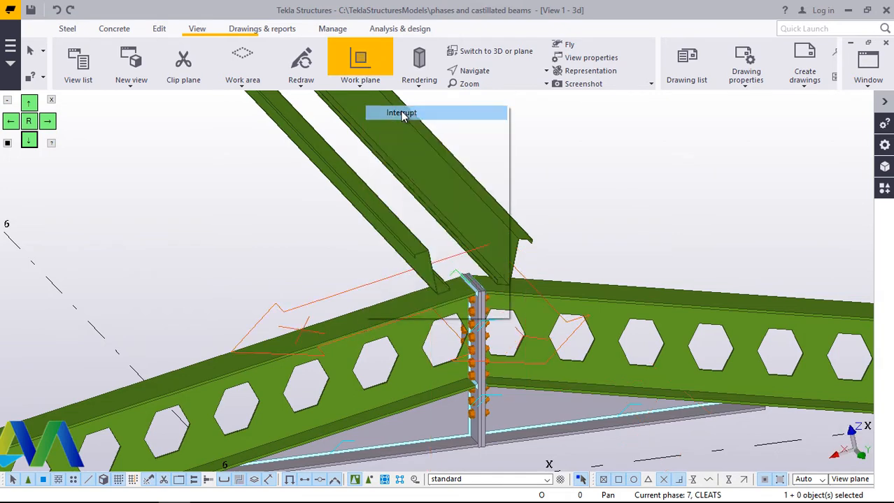
- Try to copy the original ridge purlin linearly down the rafter slope with dX 1200 and 14 copies
scroll(413, 342, down, 3)
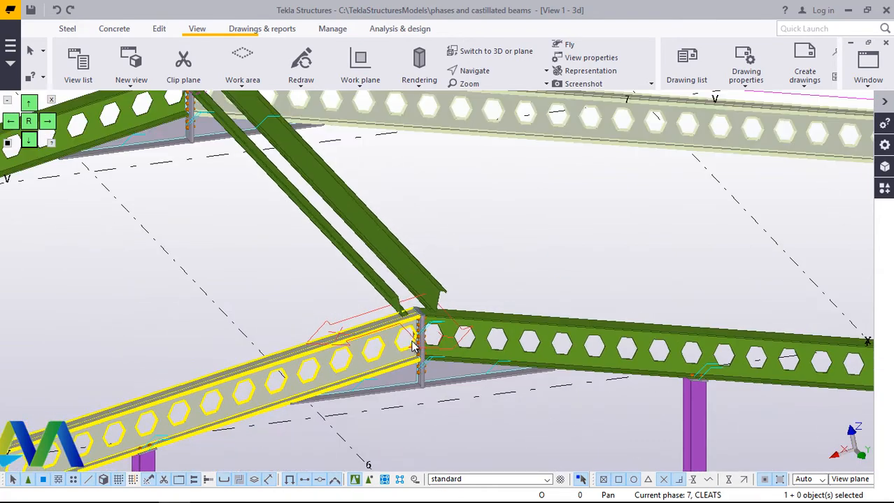
scroll(437, 344, down, 2)
scroll(323, 183, up, 1)
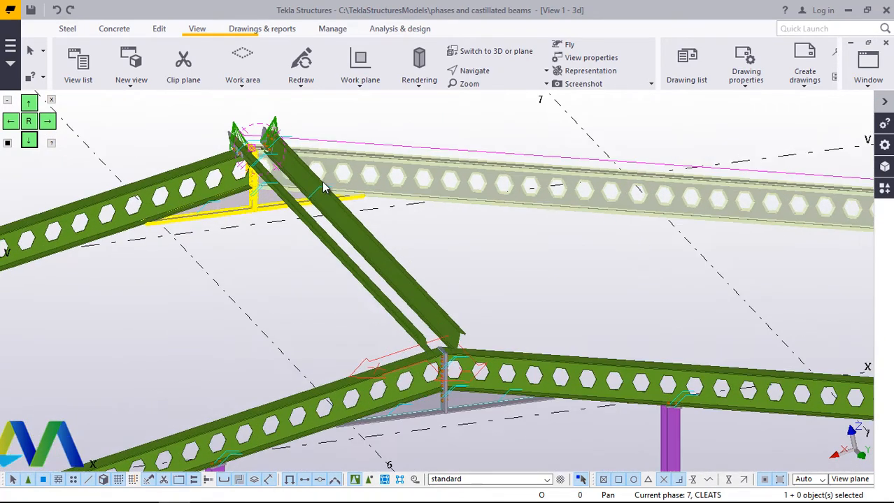
scroll(321, 182, up, 2)
scroll(418, 334, down, 2)
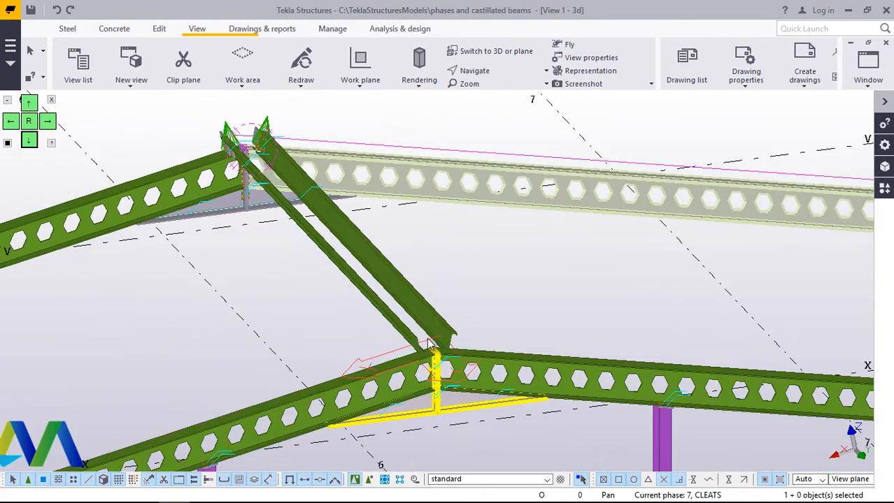
scroll(430, 344, down, 1)
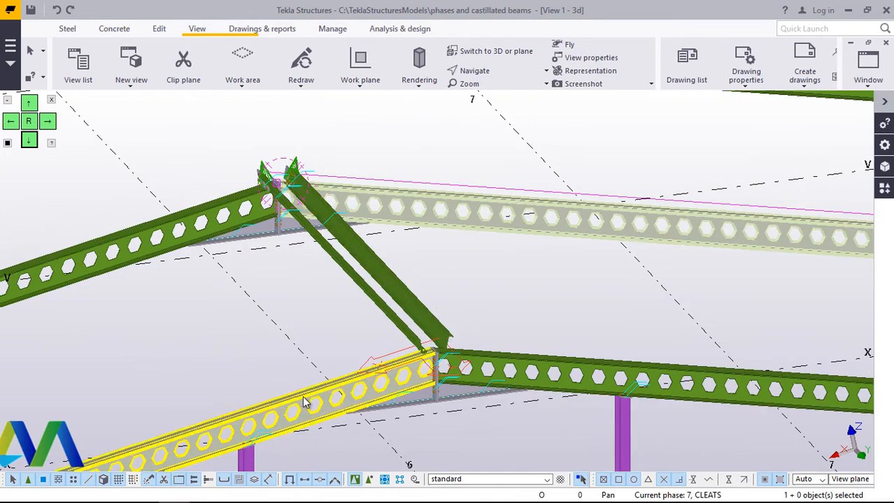
scroll(424, 350, up, 2)
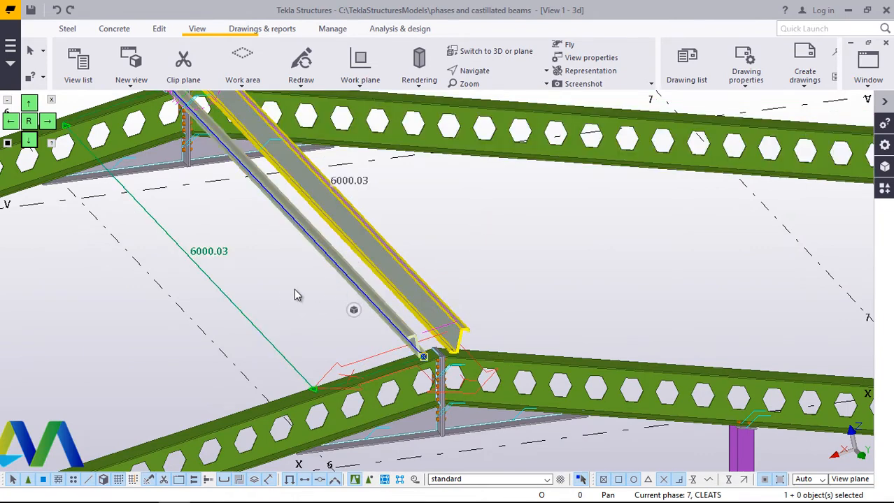
scroll(295, 291, down, 4)
right_click(159, 313)
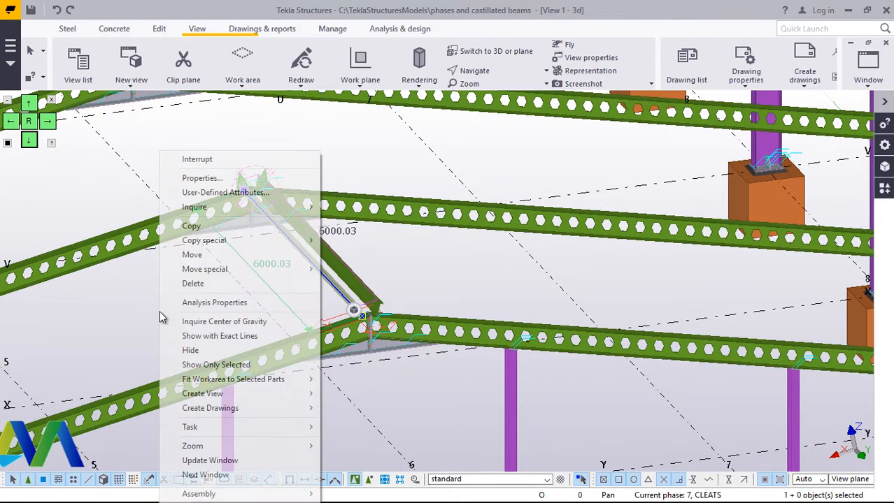
mouse_move(236, 243)
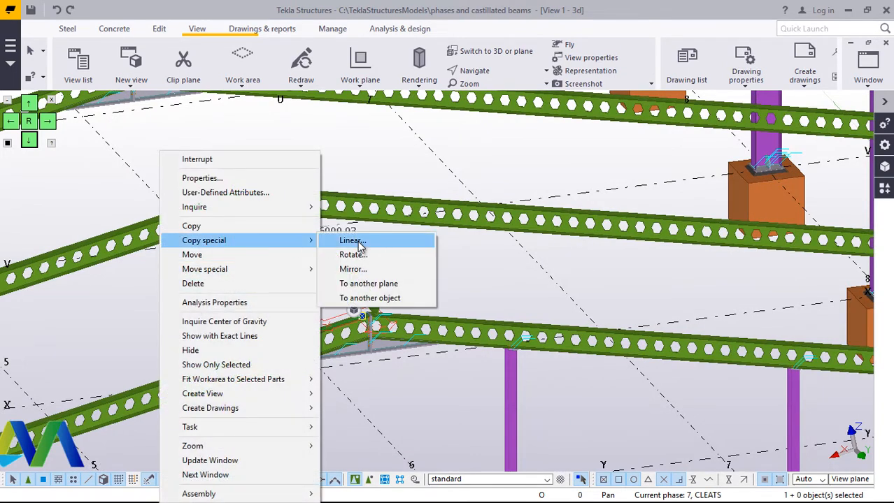
click(360, 245)
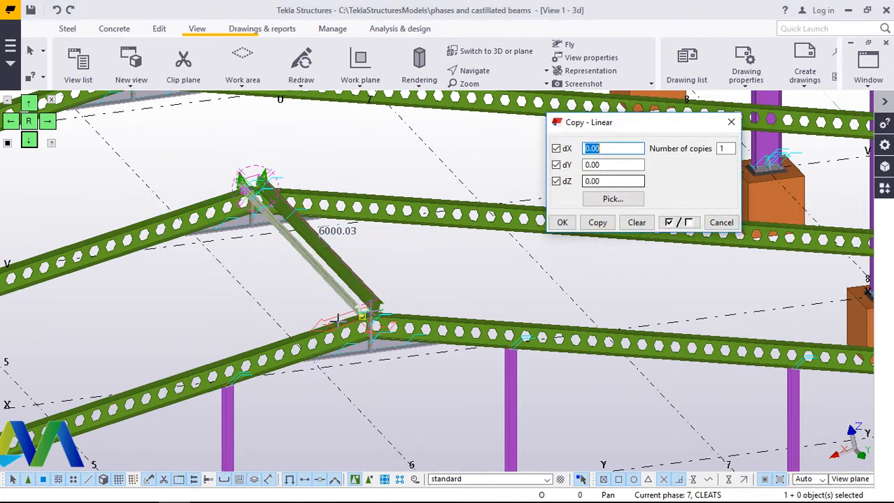
scroll(337, 318, up, 1)
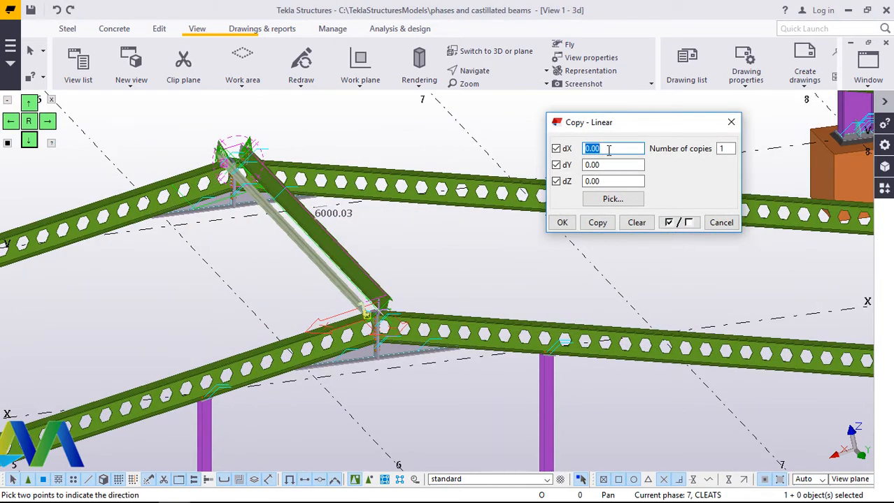
text(120)
click(725, 149)
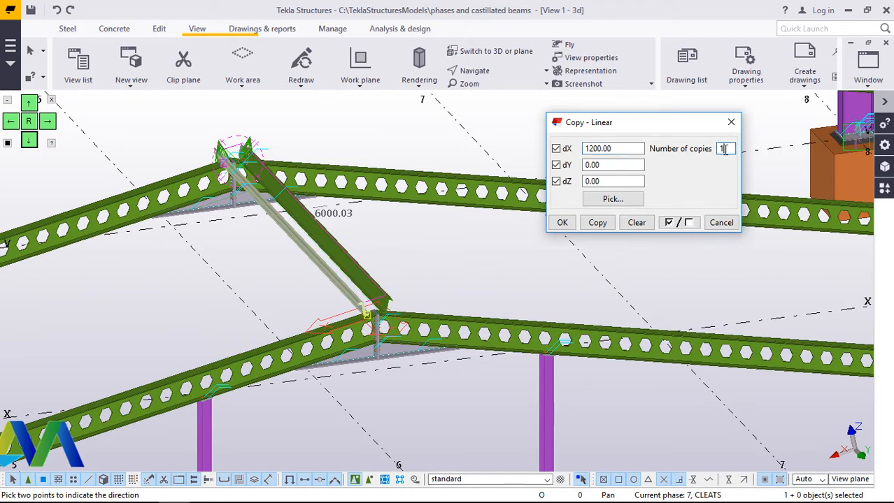
text(4)
click(598, 222)
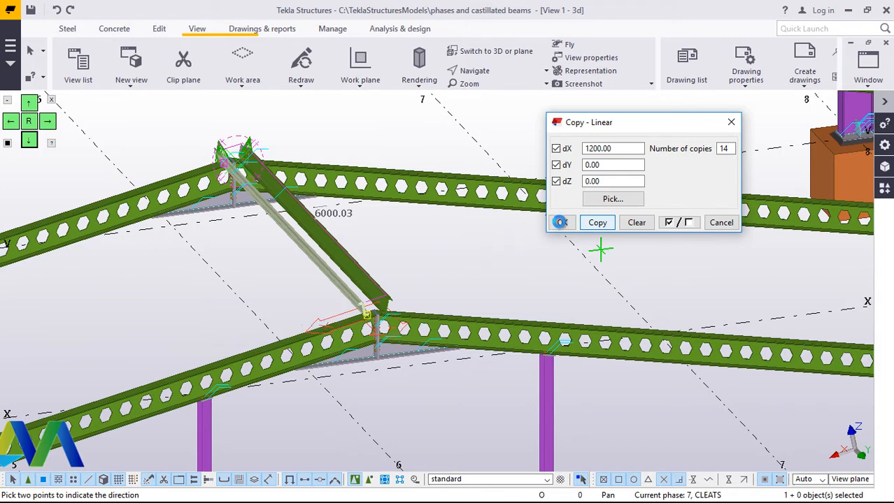
click(561, 223)
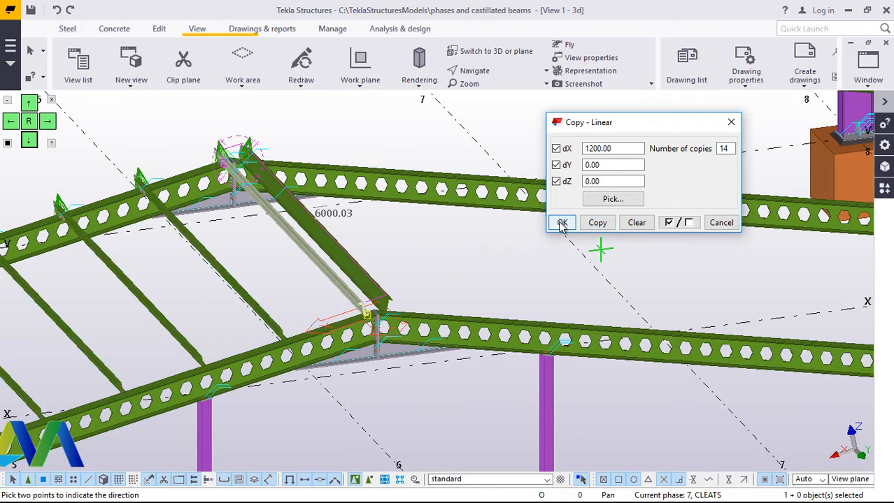
- End the linear copy command, undo the purlin copies and clear the selection
scroll(355, 313, up, 5)
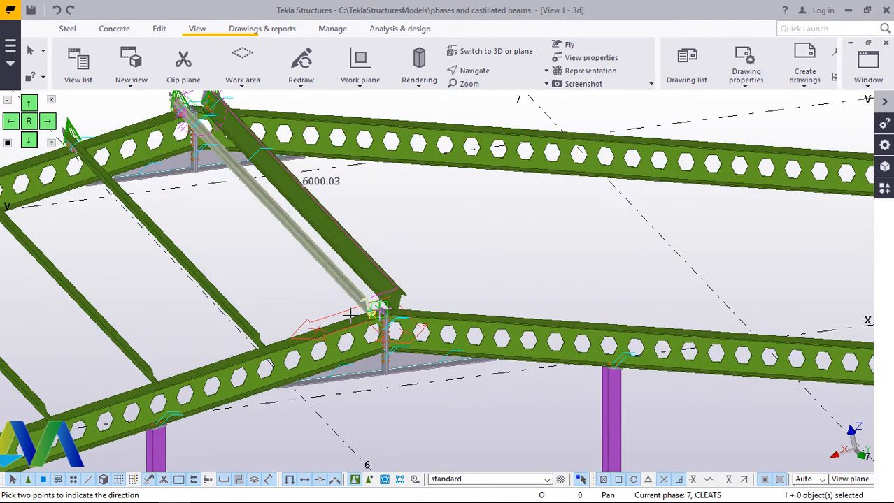
right_click(471, 209)
click(499, 216)
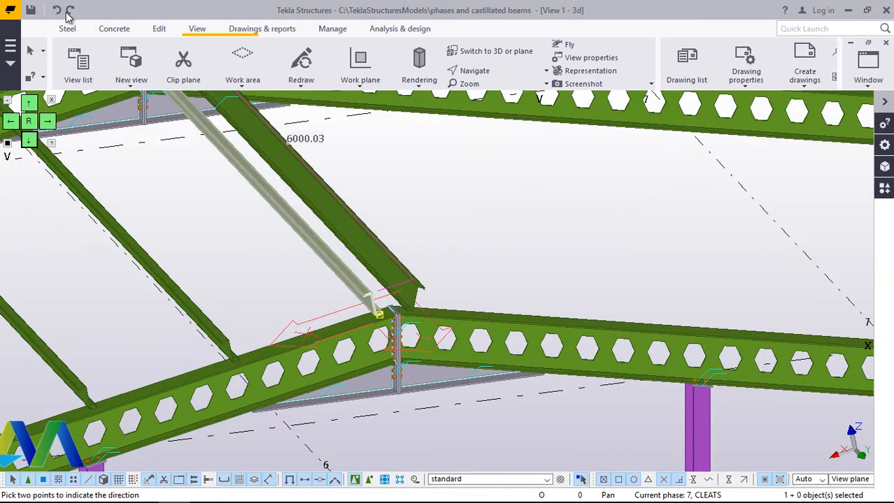
click(58, 11)
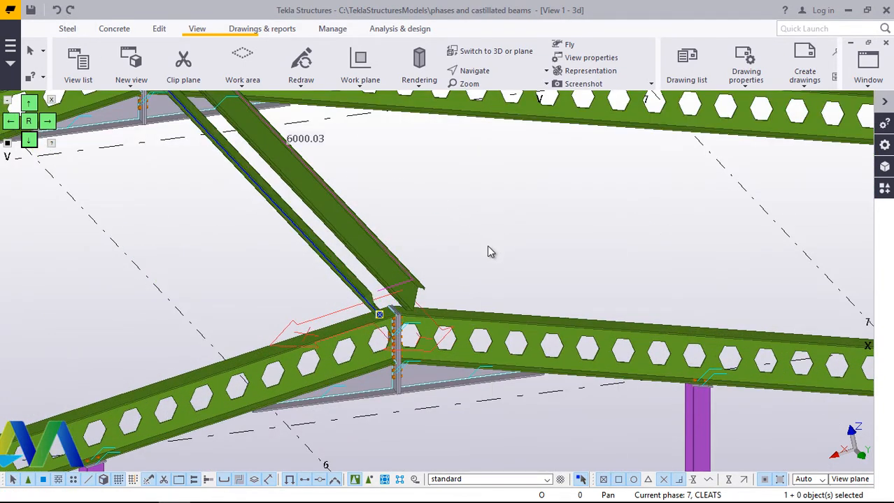
scroll(432, 285, down, 5)
scroll(383, 197, up, 5)
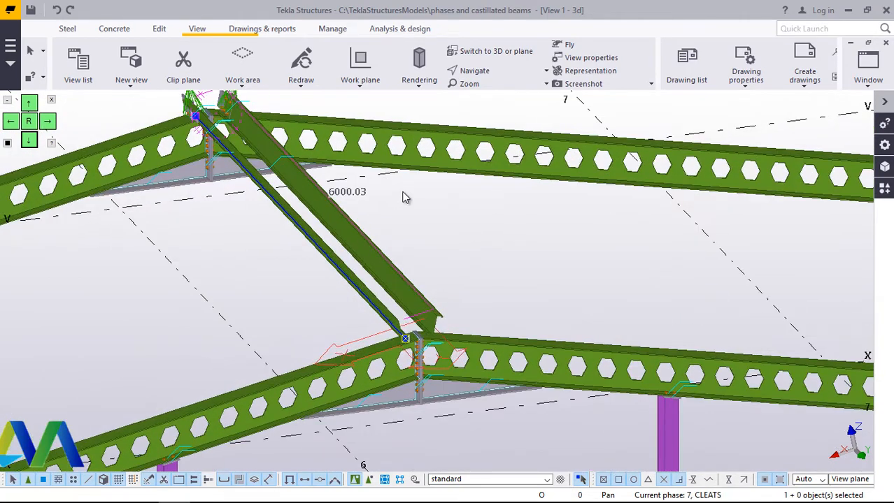
click(474, 215)
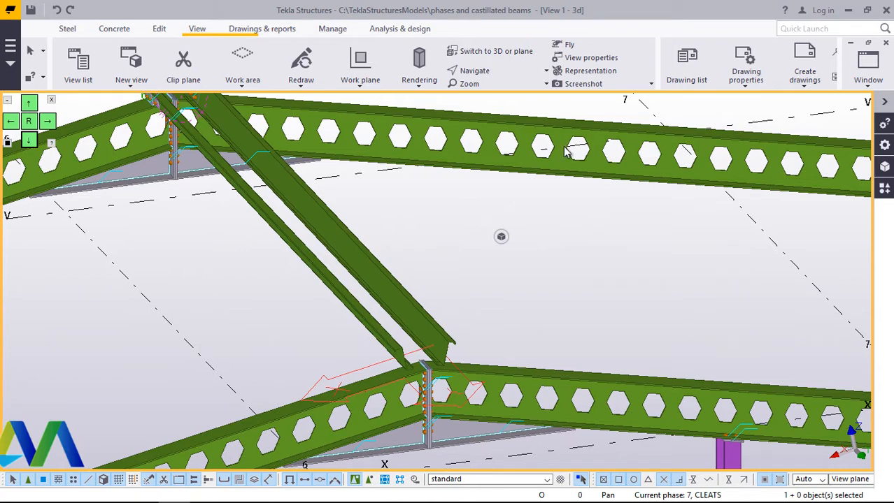
- Add a new phase to the model's phase list and name it PURLINS
click(261, 29)
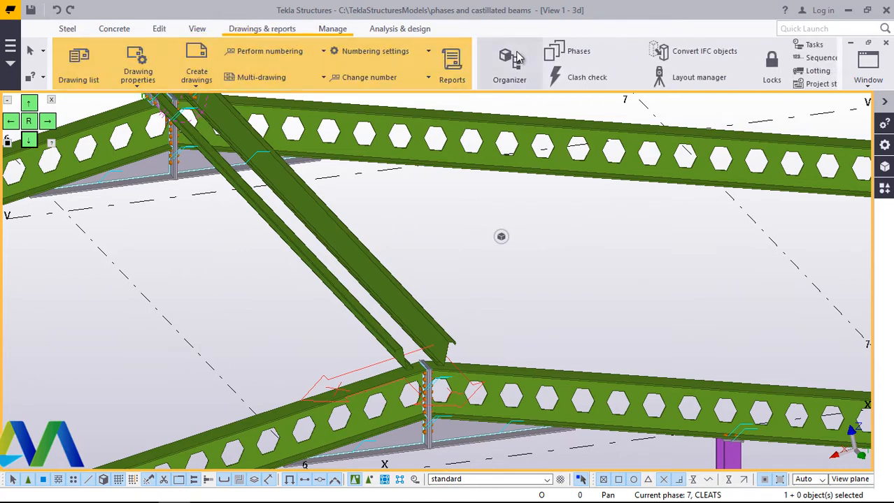
click(586, 57)
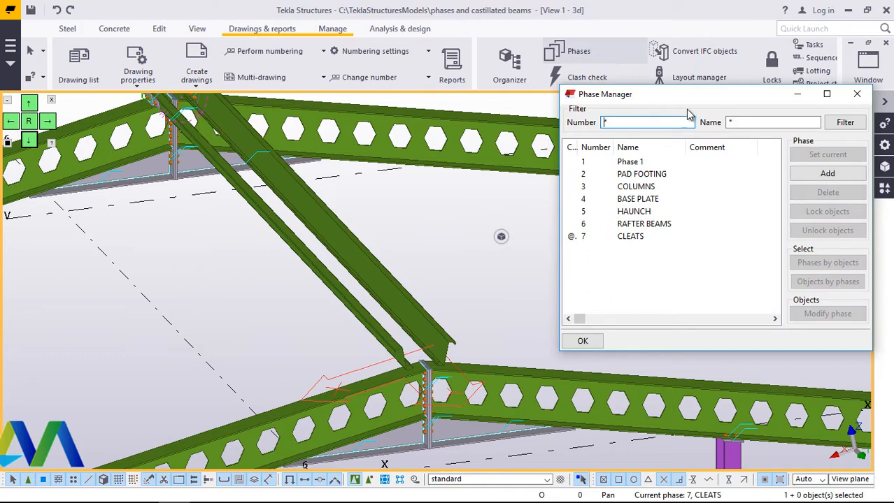
click(634, 236)
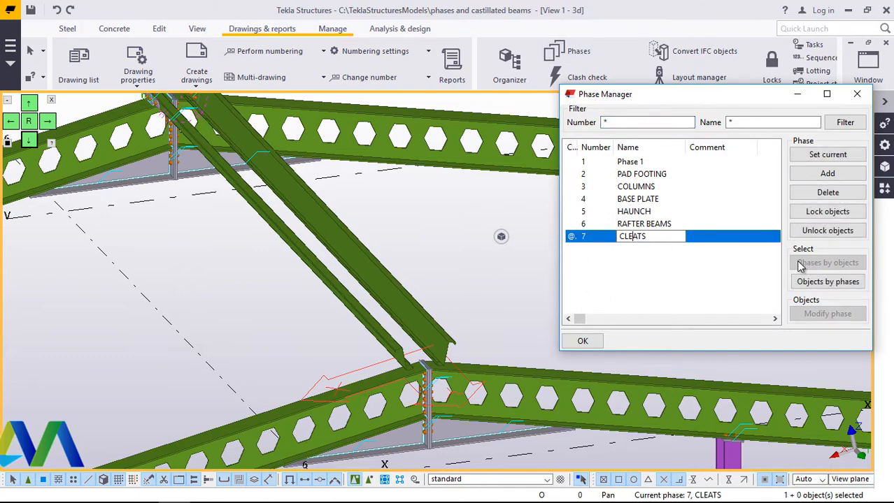
click(840, 181)
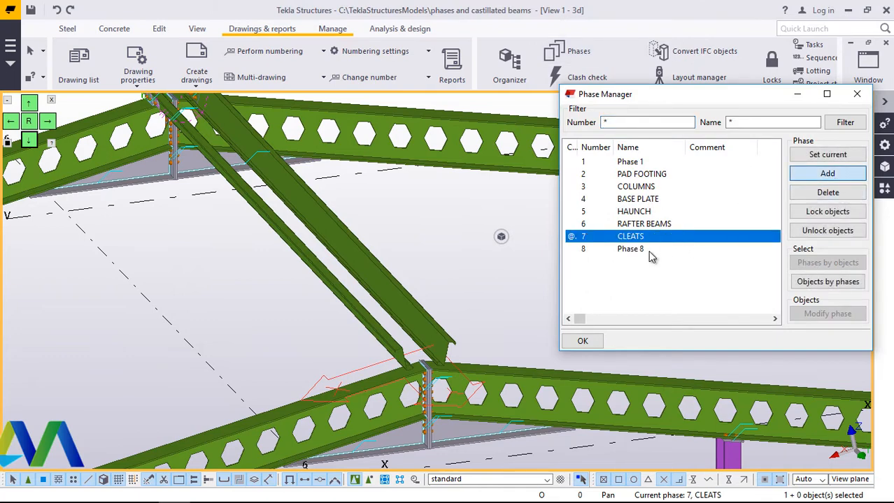
click(642, 250)
drag(641, 253, 607, 256)
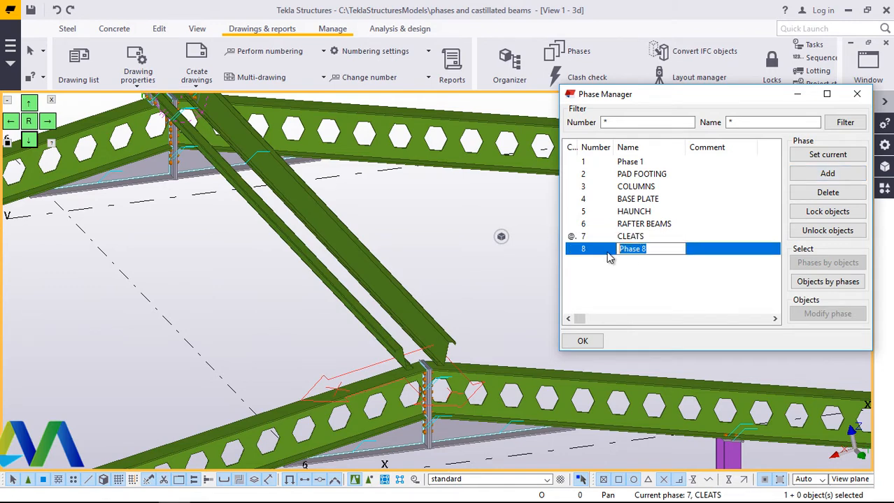
text(PURLINS)
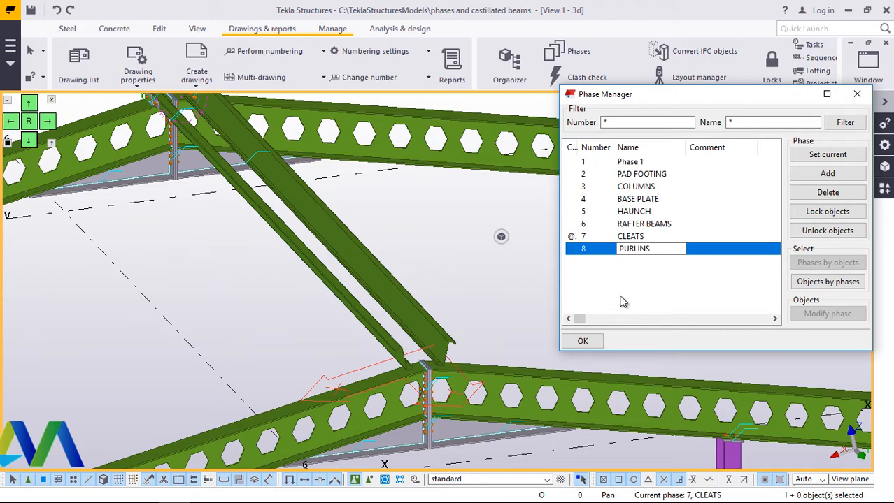
click(676, 277)
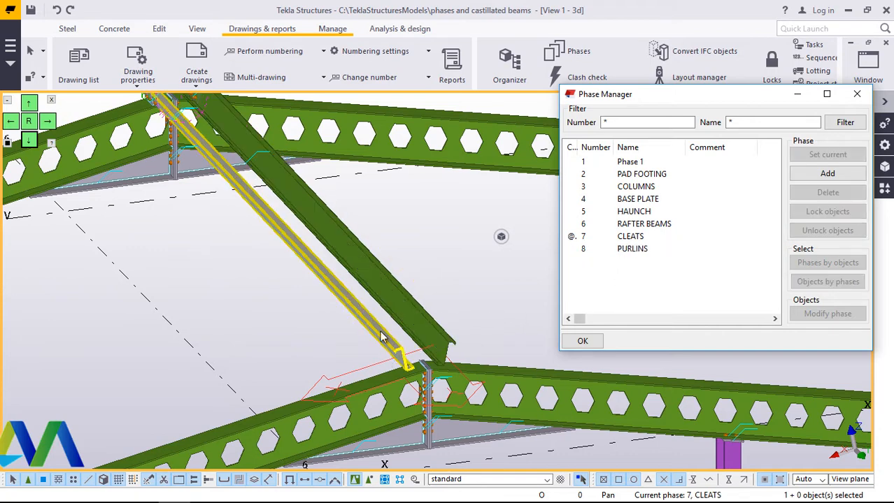
- Make PURLINS the current phase and select the objects belonging to it
drag(427, 282, 328, 301)
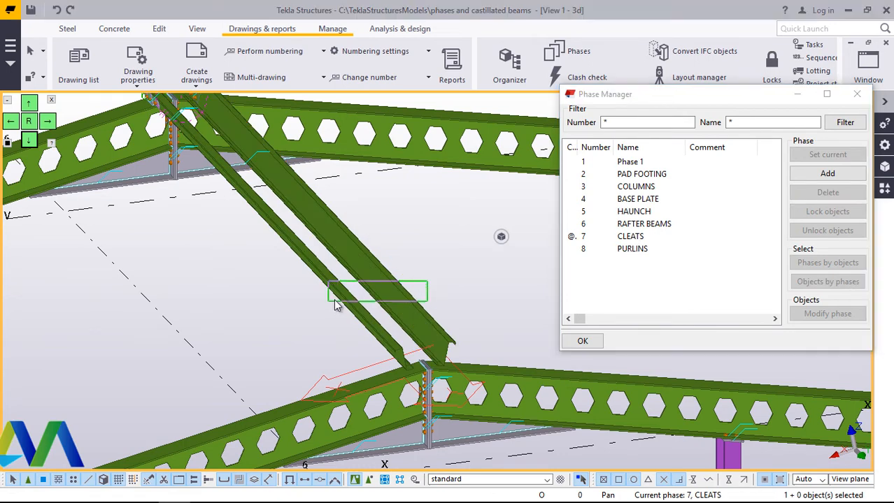
drag(400, 296, 421, 275)
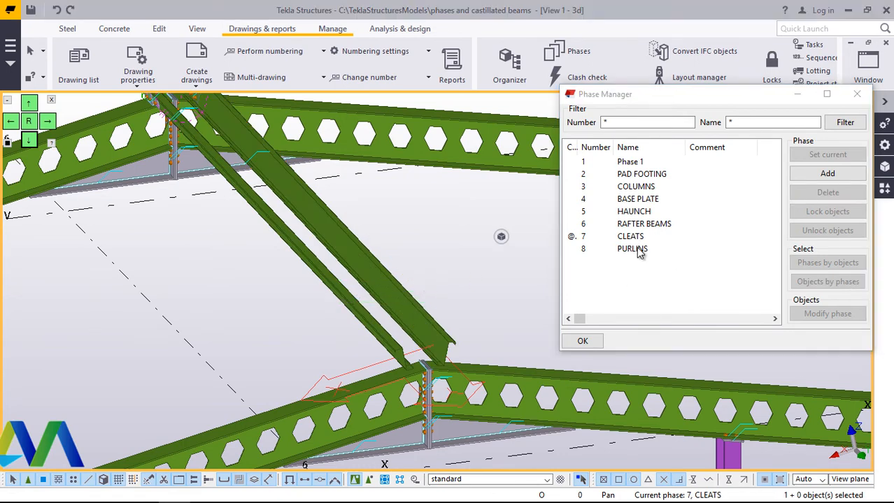
click(639, 252)
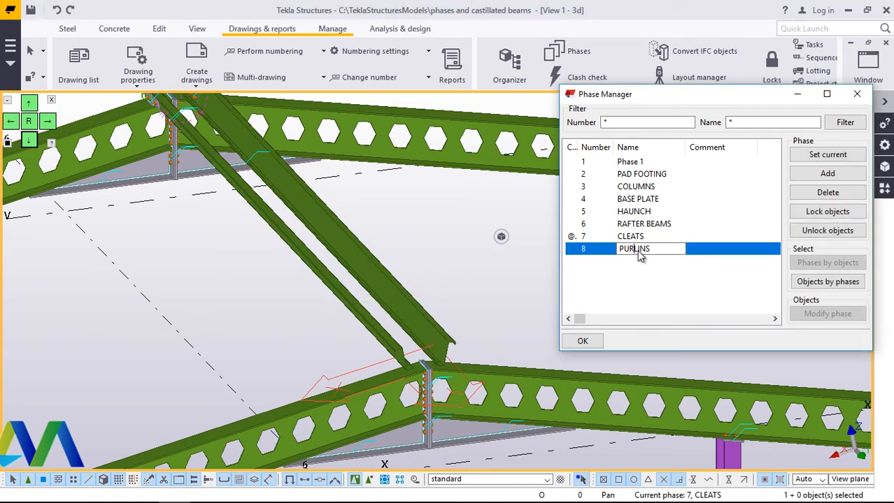
click(828, 156)
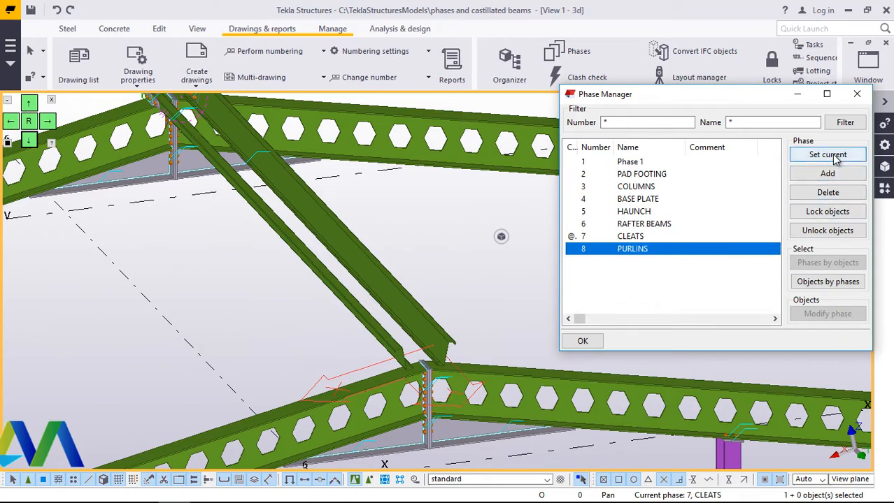
click(832, 284)
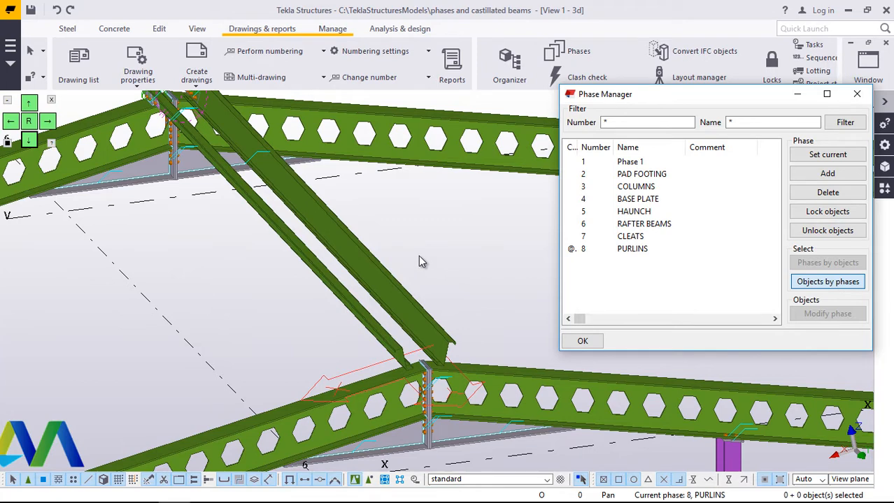
- Try to modify the phase of the two ridge purlins without a phase chosen in the list, and clear the selection
drag(404, 238, 305, 307)
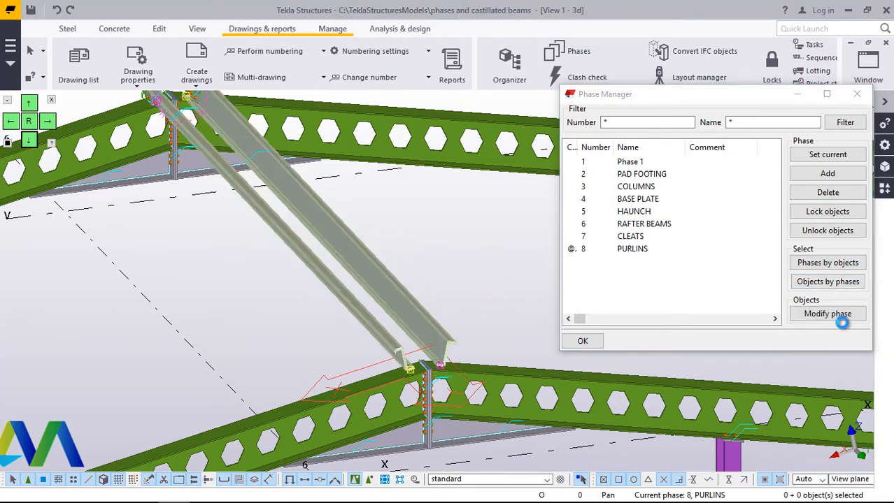
click(833, 314)
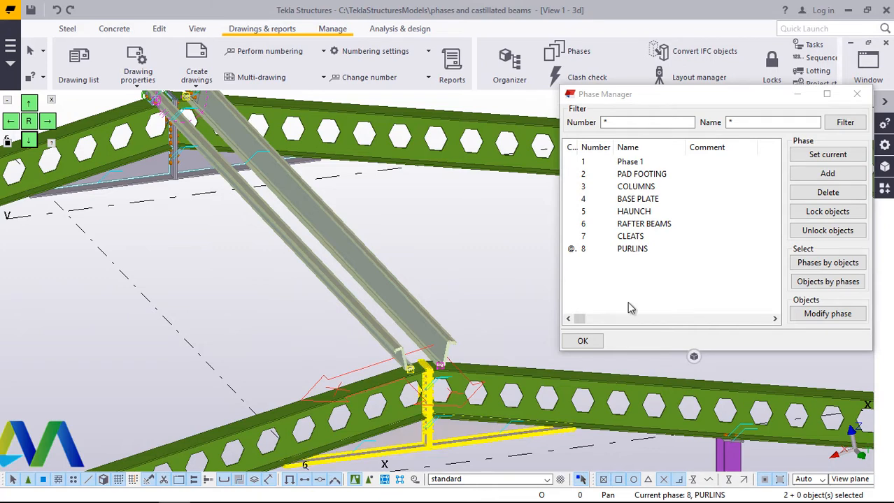
click(827, 315)
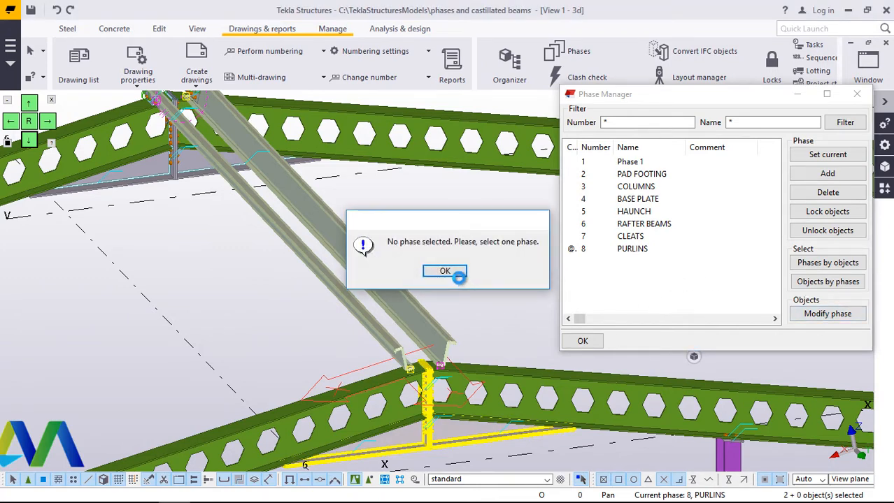
click(444, 271)
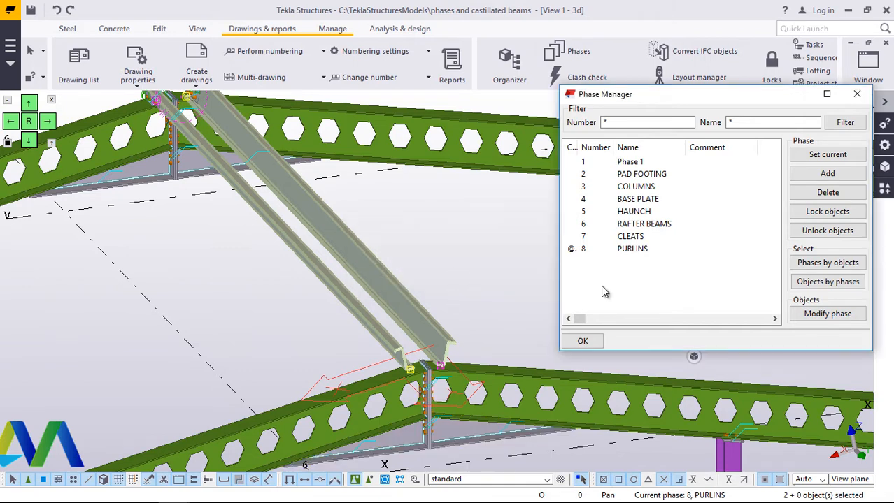
click(455, 256)
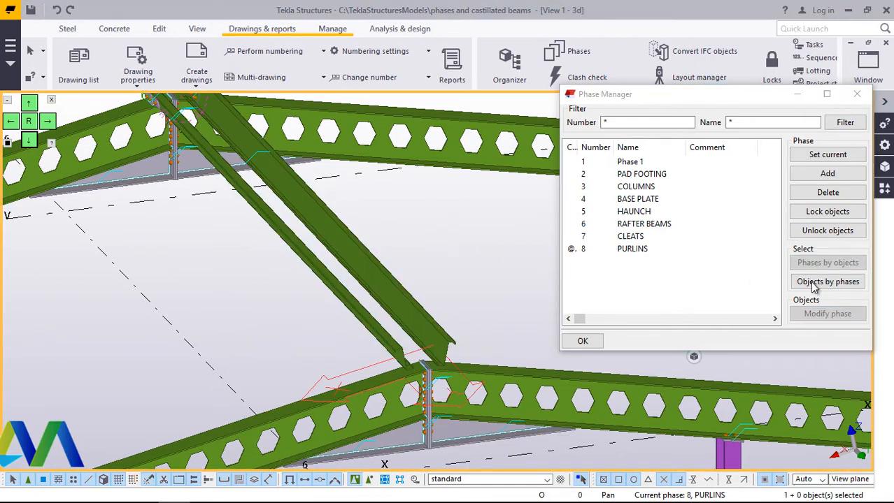
- Assign the two ridge purlins to the PURLINS phase and close the phase manager
click(641, 250)
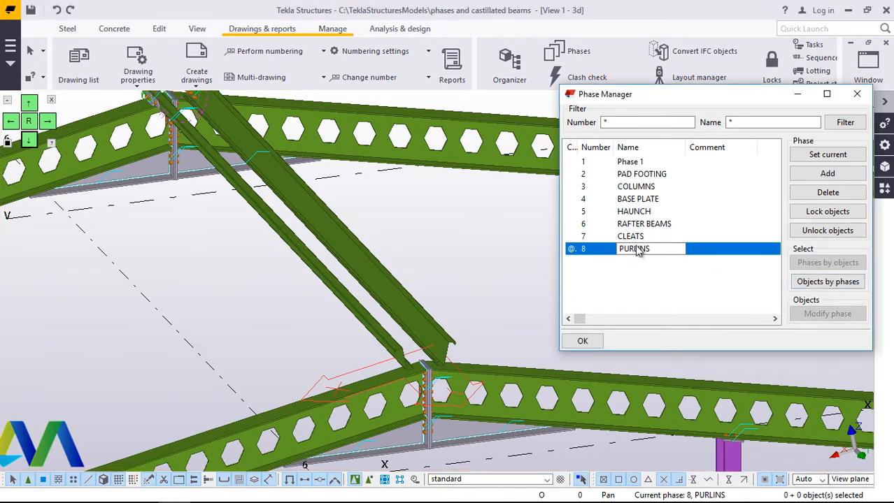
click(816, 285)
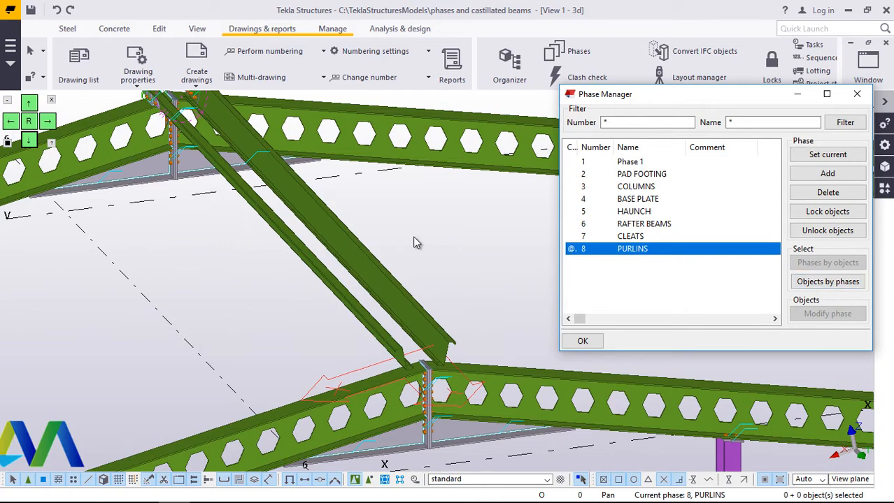
drag(413, 238, 306, 297)
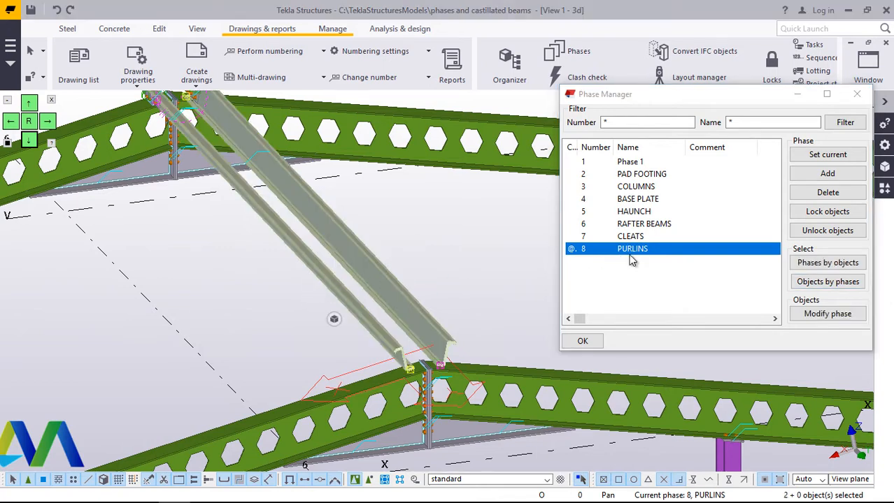
click(827, 316)
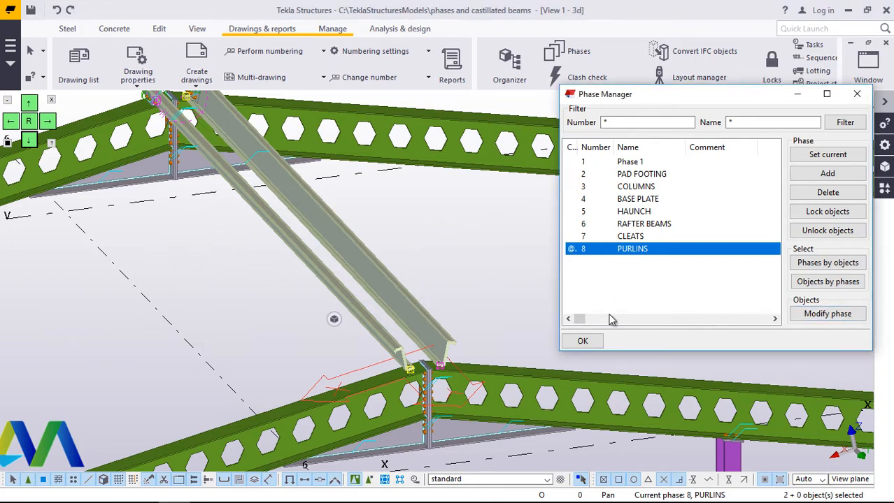
click(582, 341)
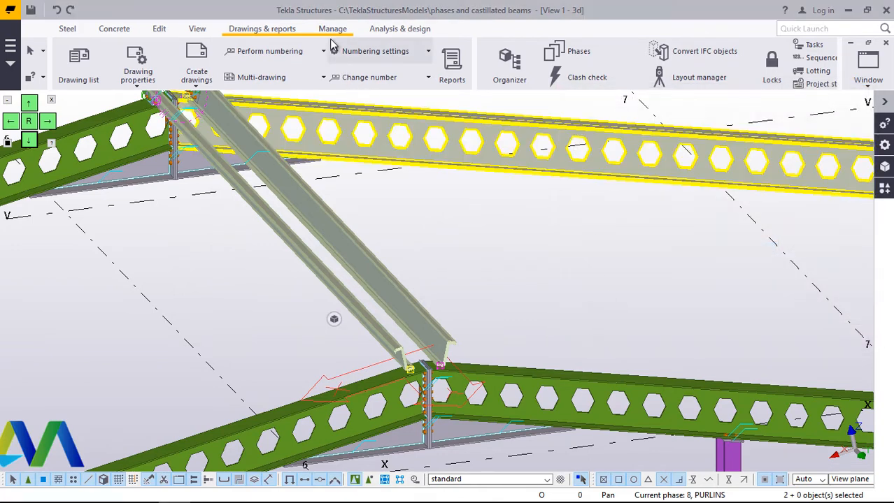
- Check the PURLINS phase assignment by selecting objects by phase in the reopened phase manager, and close it
click(580, 53)
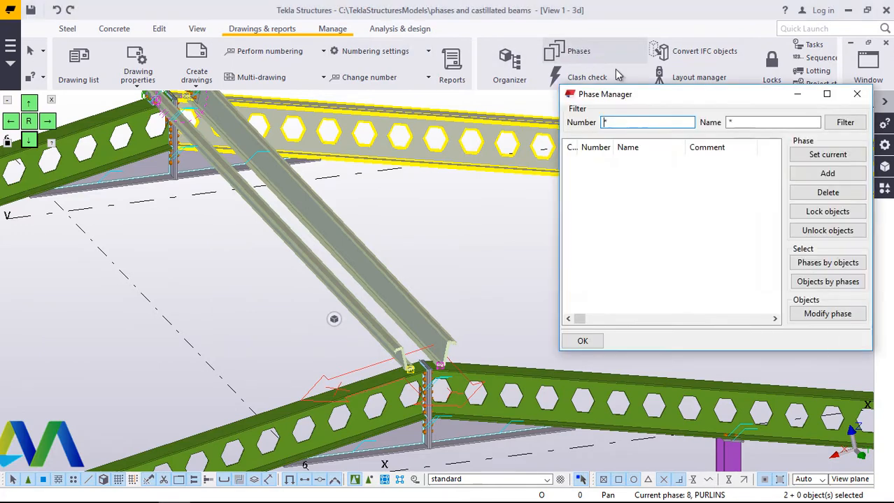
click(634, 249)
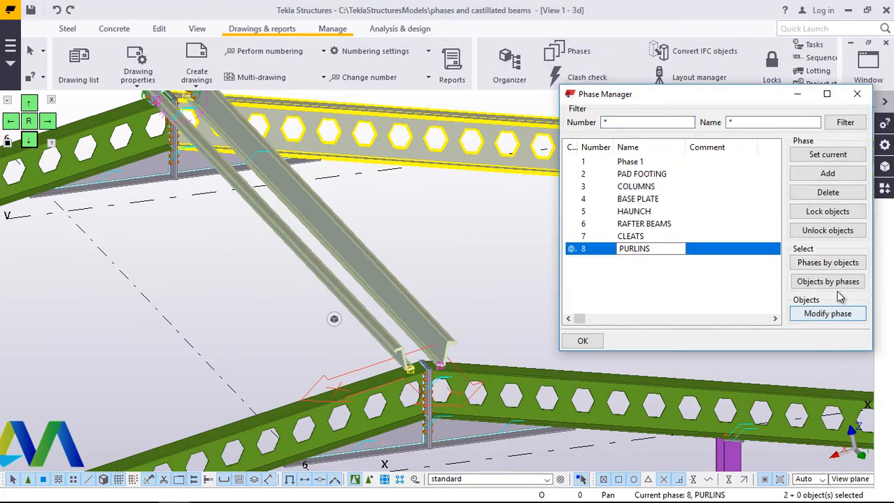
click(836, 282)
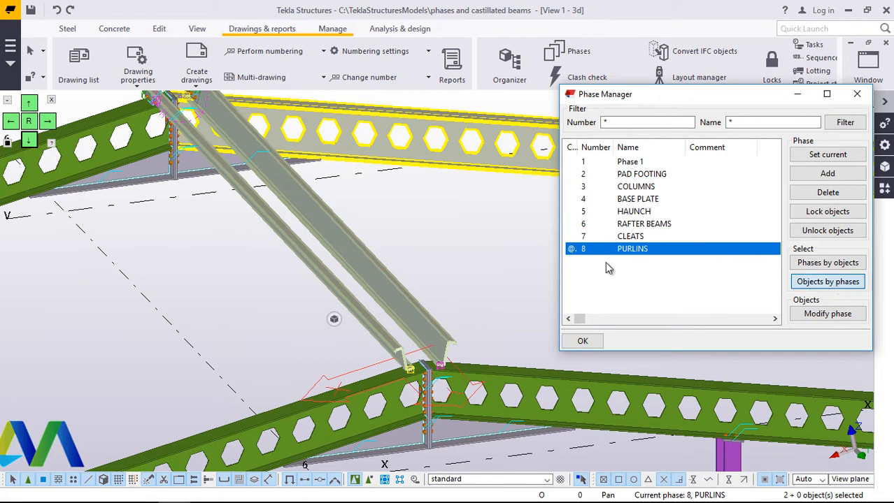
click(467, 252)
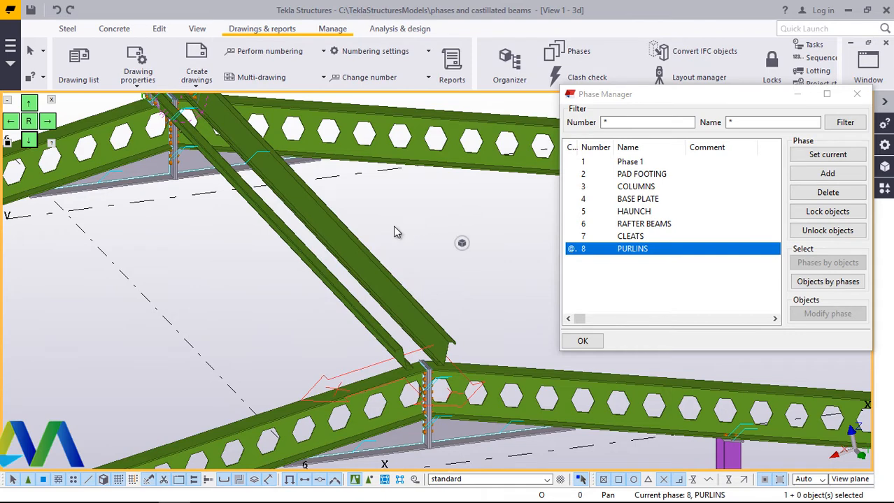
click(375, 267)
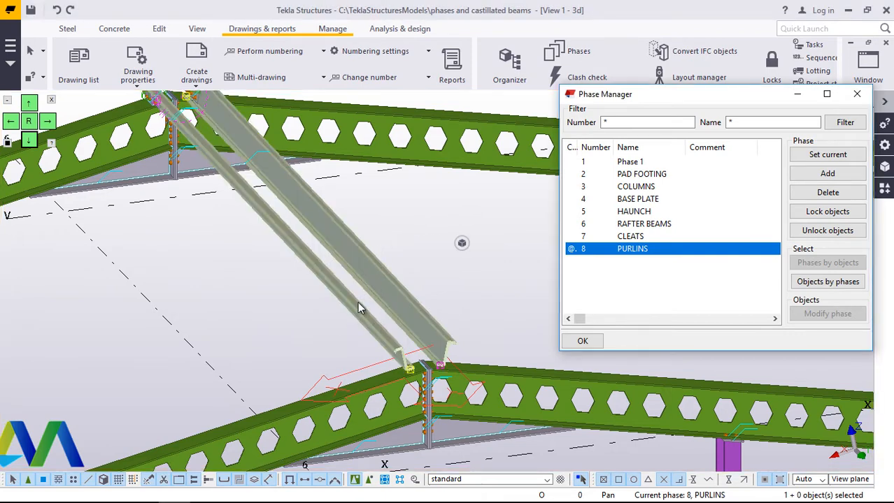
click(600, 336)
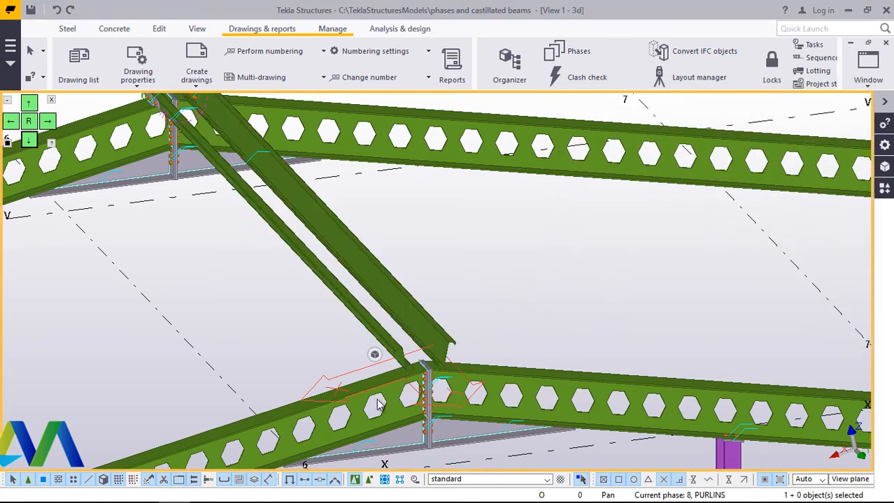
- Copy the original ridge purlin linearly down the rafter slope towards grid line 5 with dX 1200 and 14 copies
scroll(341, 323, down, 3)
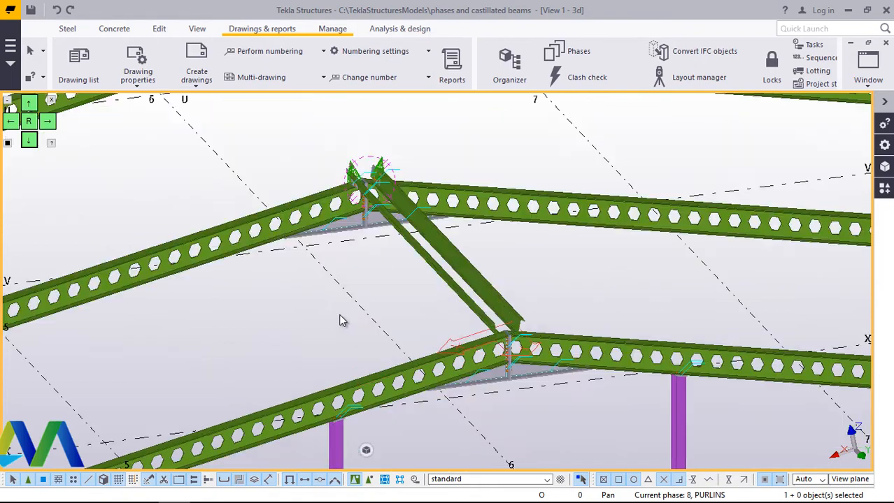
scroll(376, 382, up, 2)
scroll(549, 293, up, 1)
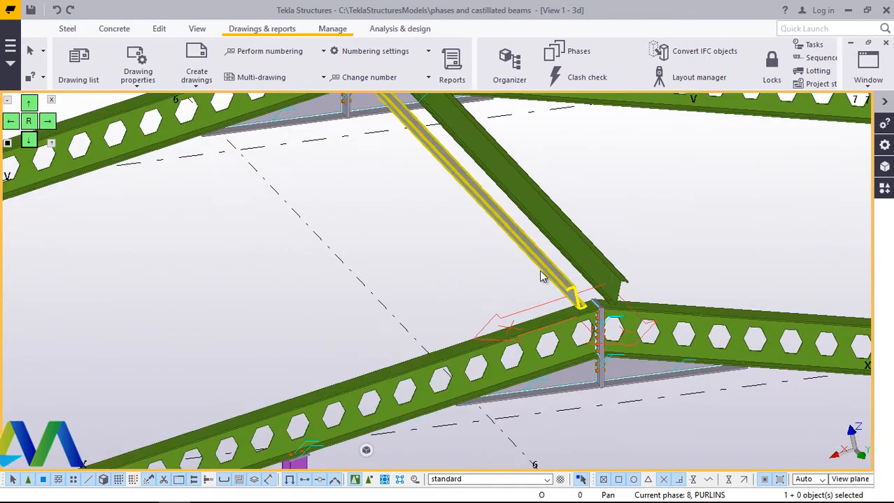
click(535, 265)
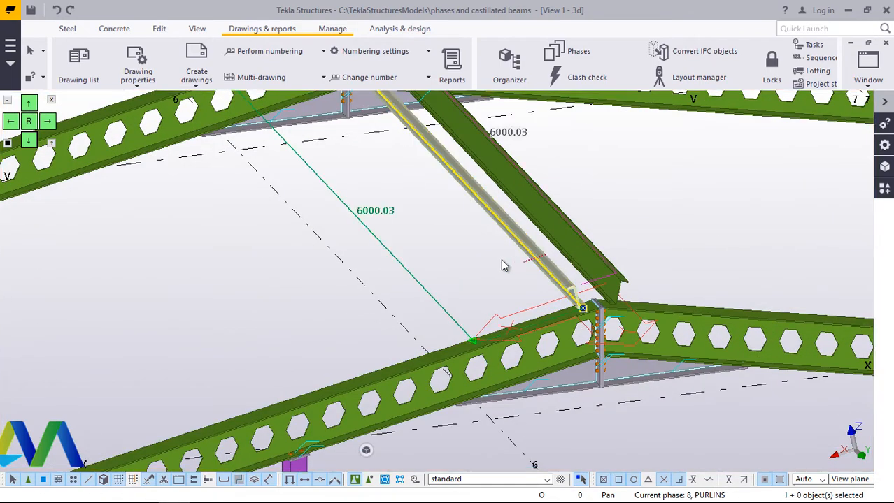
right_click(433, 243)
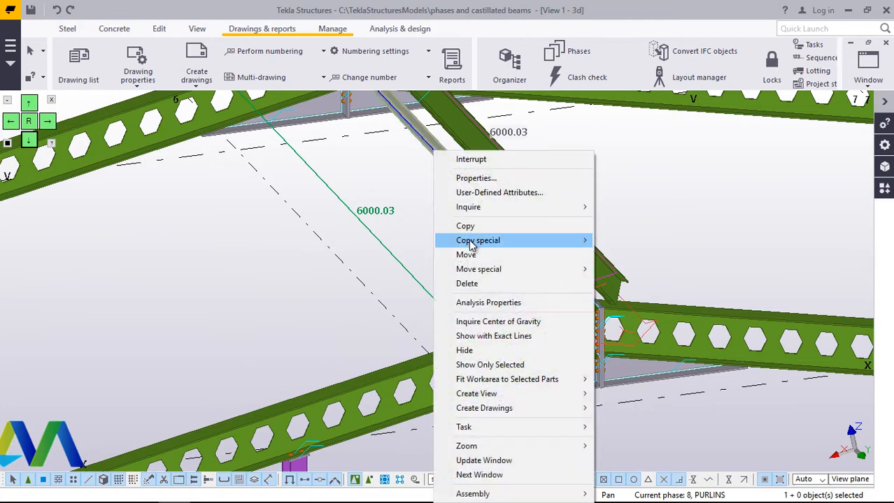
mouse_move(475, 245)
click(629, 241)
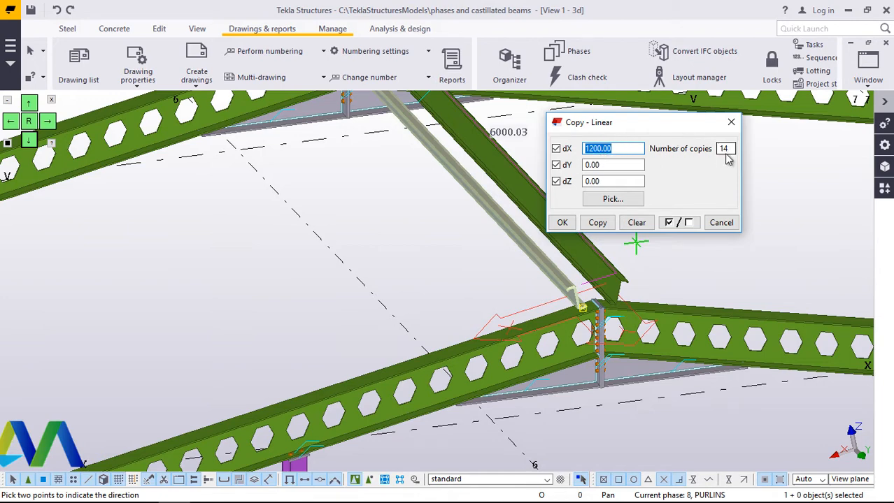
click(600, 223)
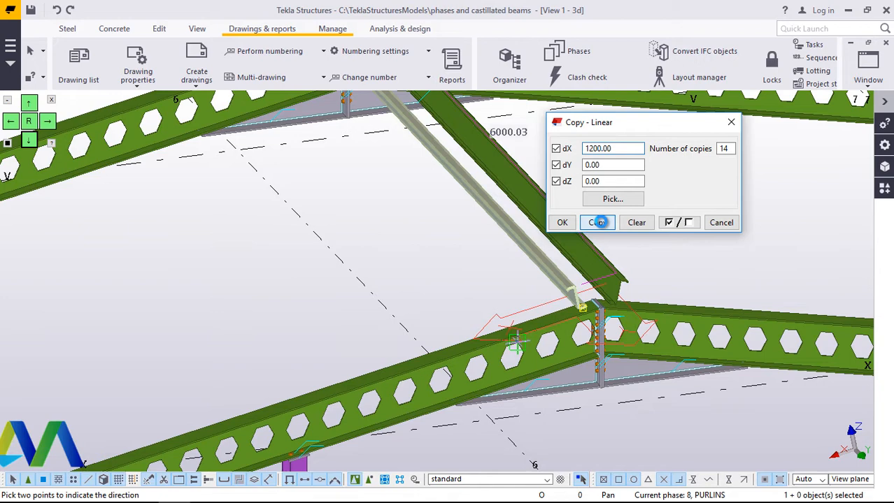
click(599, 224)
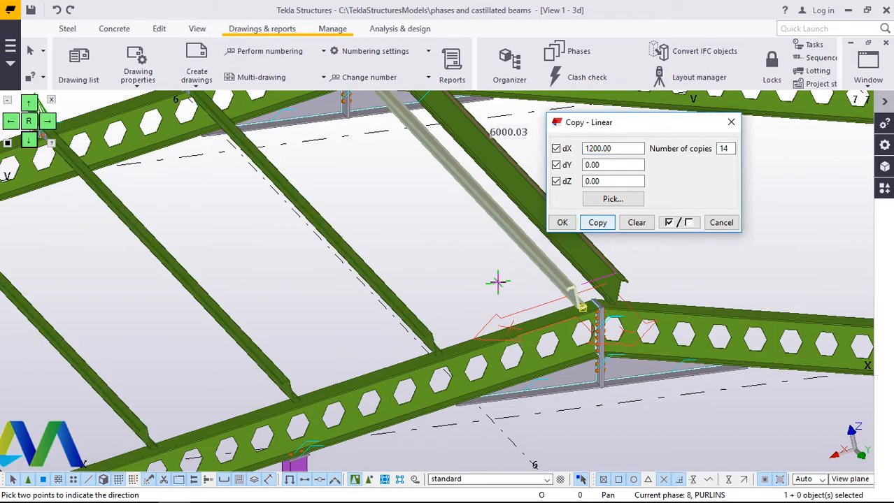
- Check the purlins copied down the slope as far as the eave and end the linear copy command
click(562, 223)
scroll(553, 244, down, 3)
scroll(556, 244, up, 2)
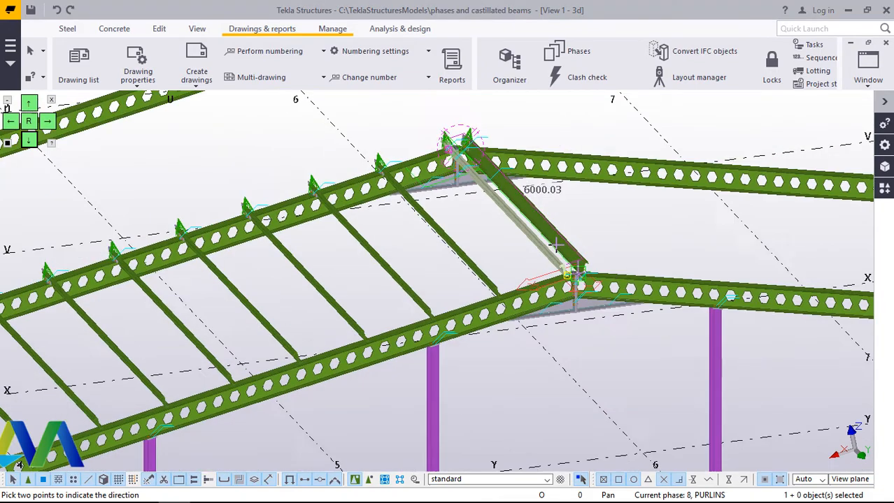
scroll(556, 245, down, 5)
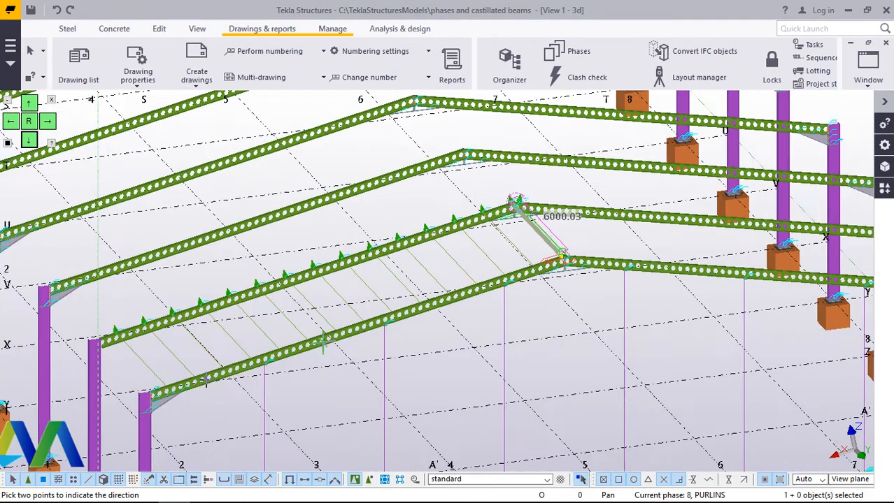
scroll(154, 383, up, 1)
scroll(149, 383, up, 4)
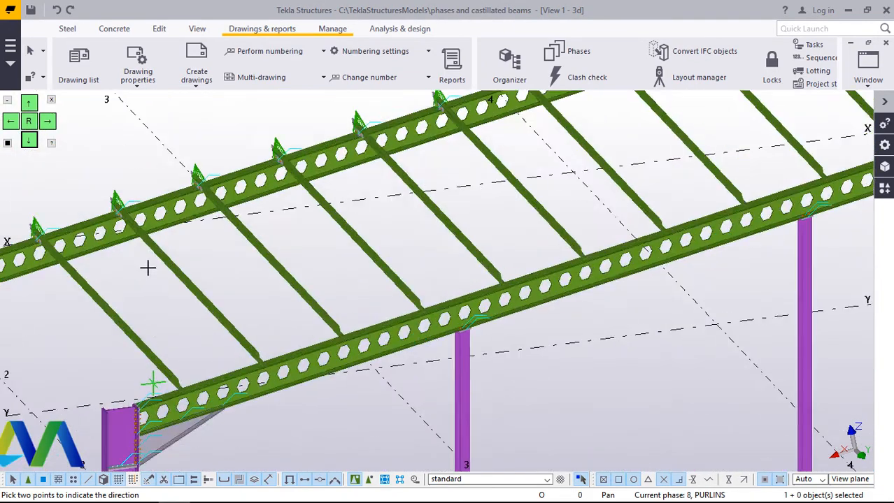
scroll(105, 149, up, 2)
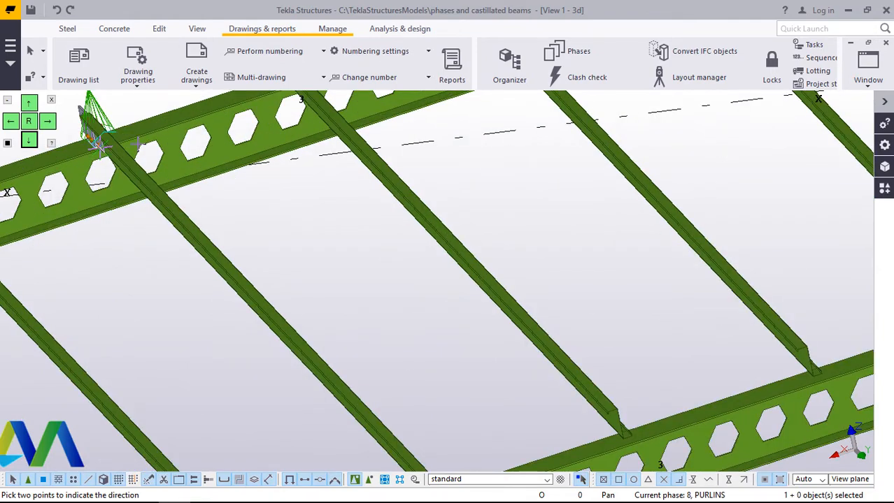
scroll(138, 144, up, 2)
right_click(449, 253)
click(459, 260)
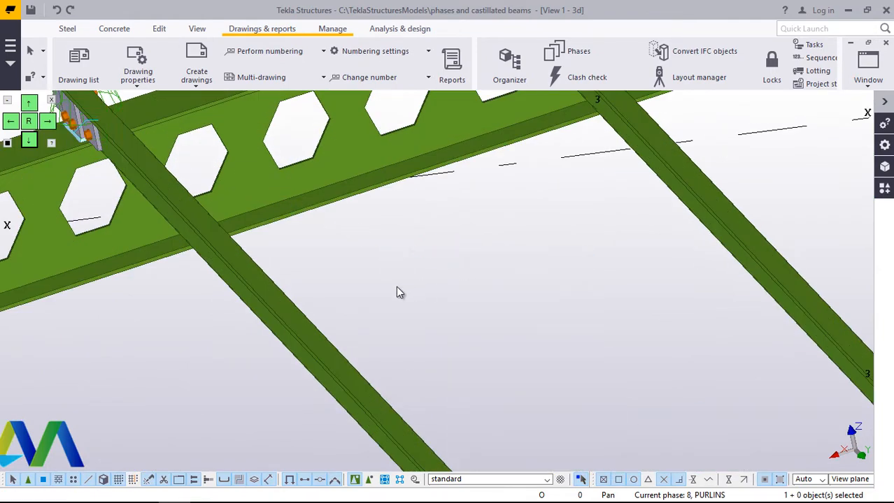
- Examine the purlin layout along the whole slope and the second ridge purlin on the opposite rafter
scroll(297, 309, down, 2)
scroll(273, 313, down, 3)
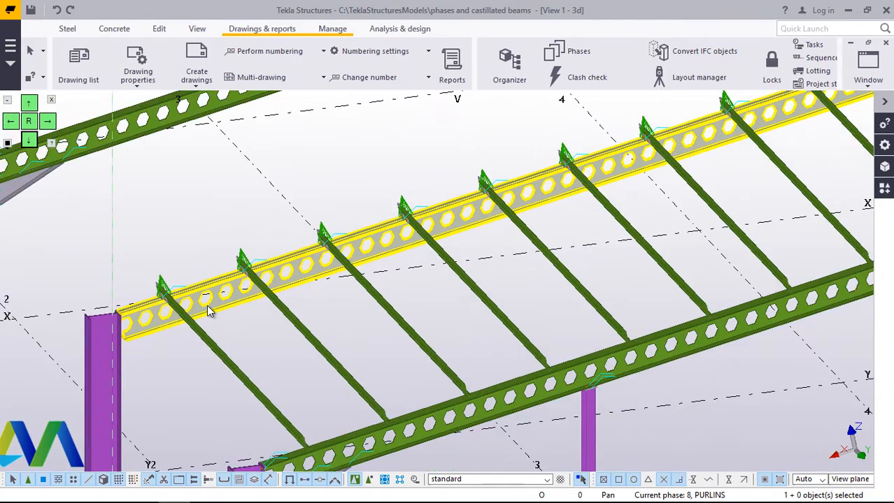
scroll(207, 305, down, 3)
scroll(766, 211, up, 2)
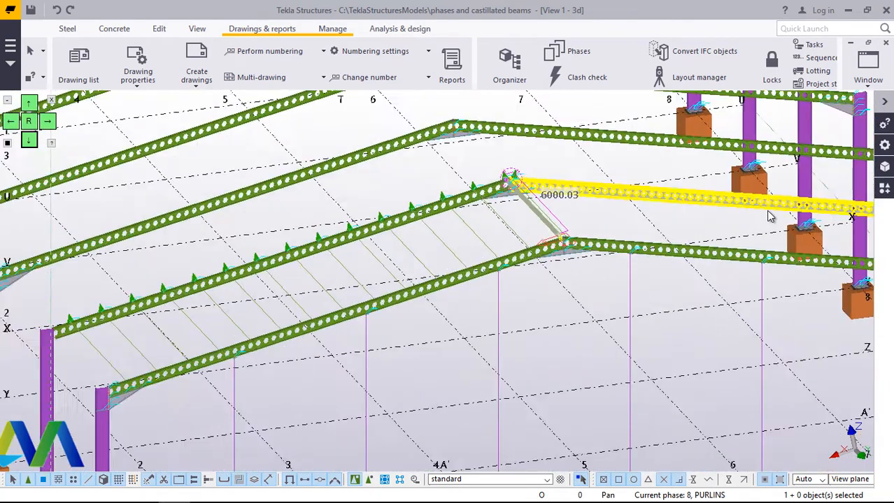
scroll(520, 210, up, 1)
scroll(420, 251, up, 3)
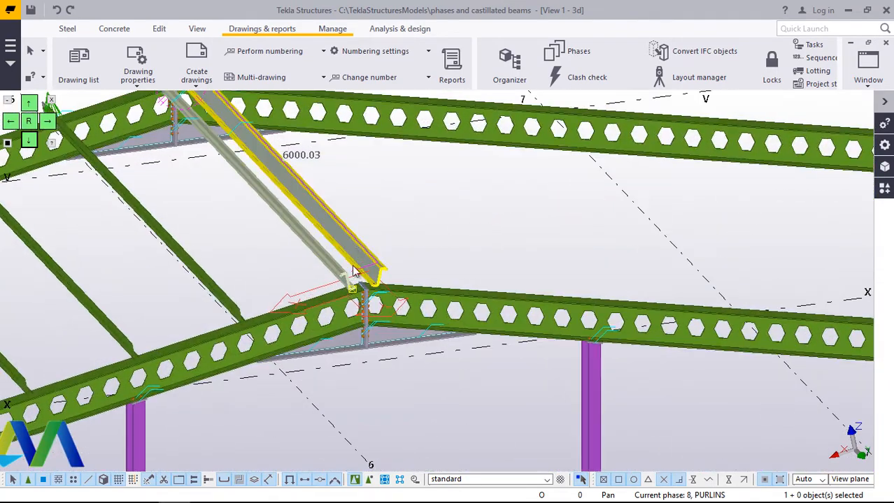
scroll(353, 273, up, 3)
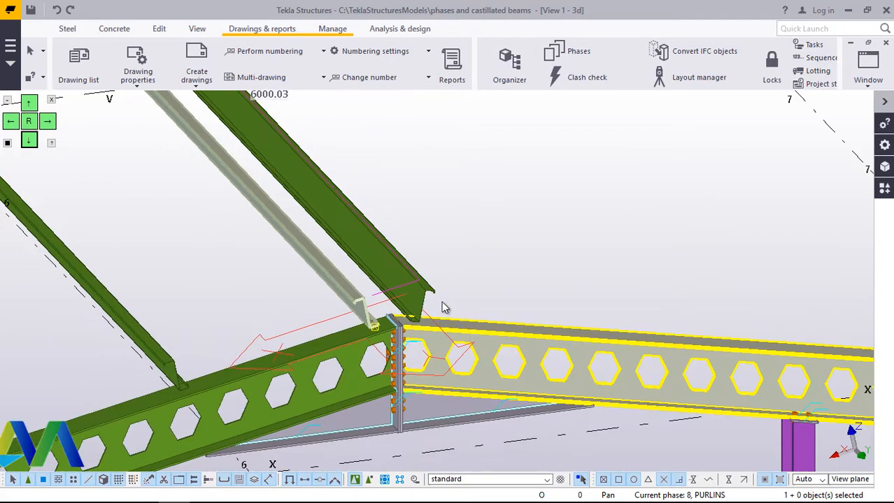
scroll(441, 308, down, 3)
scroll(388, 256, up, 2)
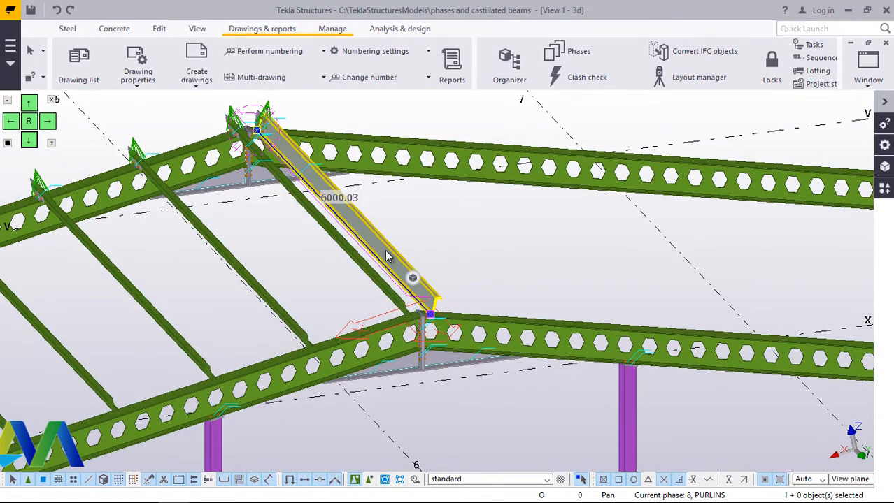
- Set the work plane to the face of the opposite rafter beside the ridge with the Work plane tool, and end the command
click(508, 237)
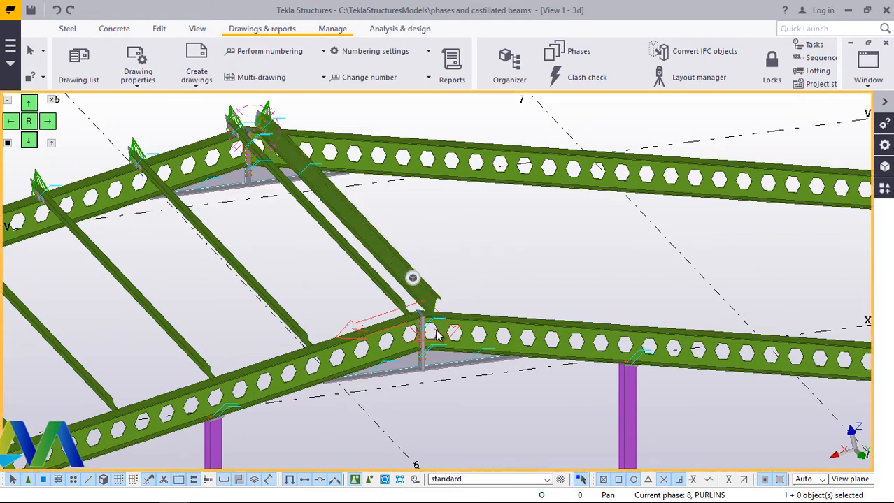
scroll(461, 343, up, 5)
scroll(471, 248, down, 6)
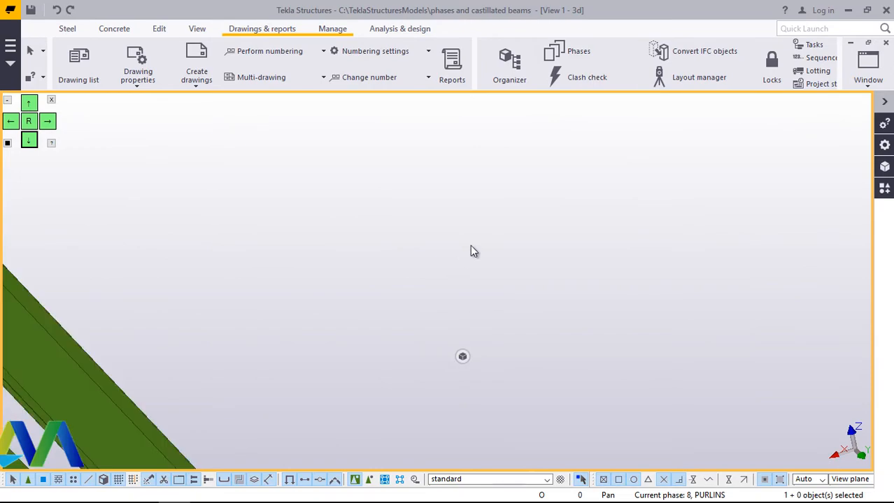
scroll(395, 395, up, 2)
scroll(395, 397, up, 4)
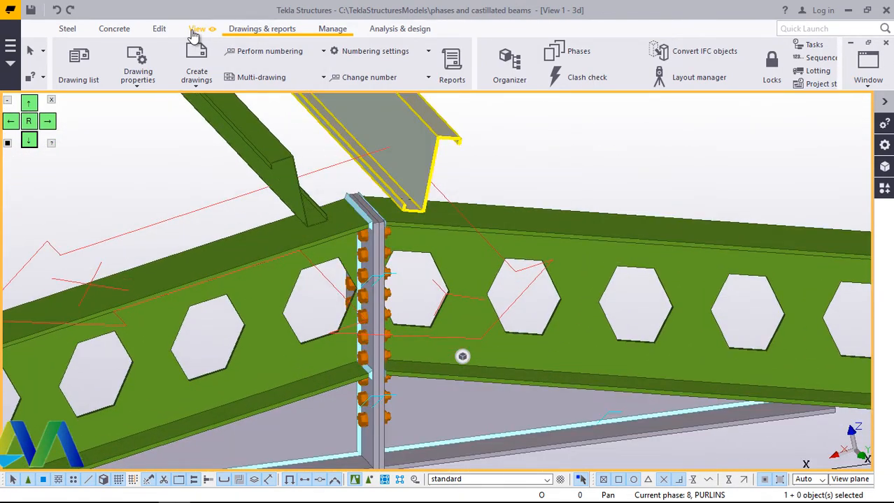
click(196, 29)
click(359, 86)
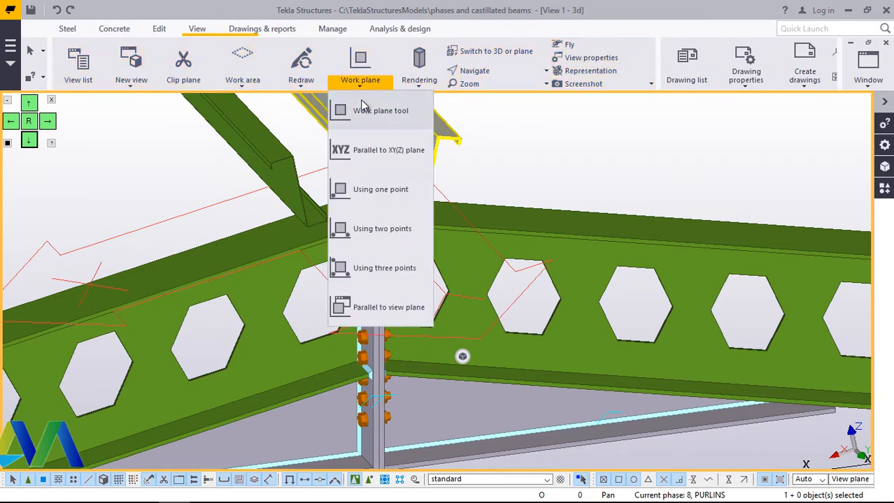
click(381, 112)
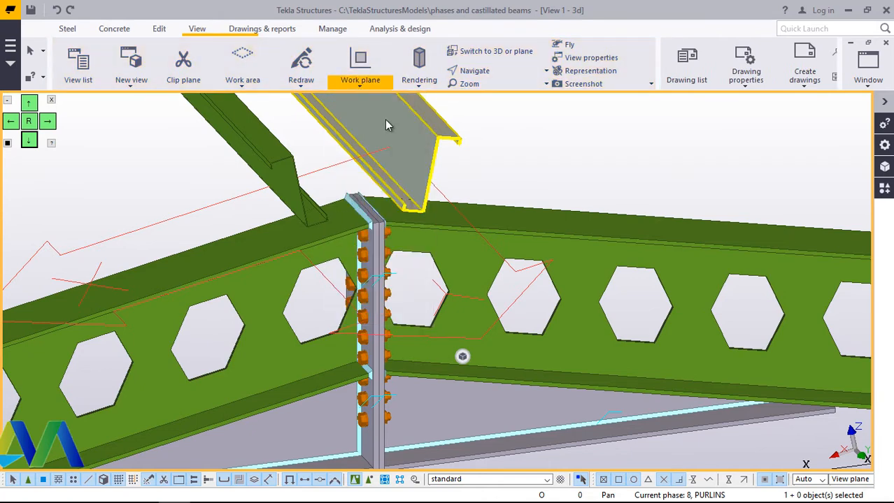
click(605, 233)
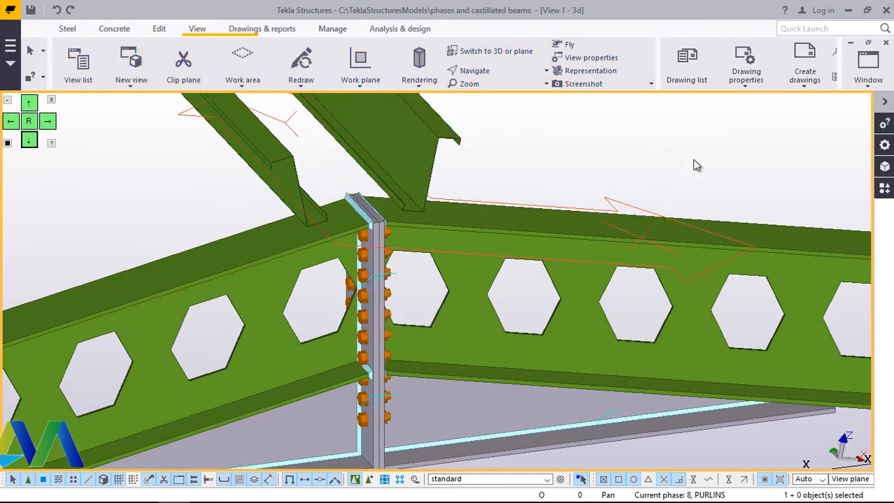
right_click(595, 188)
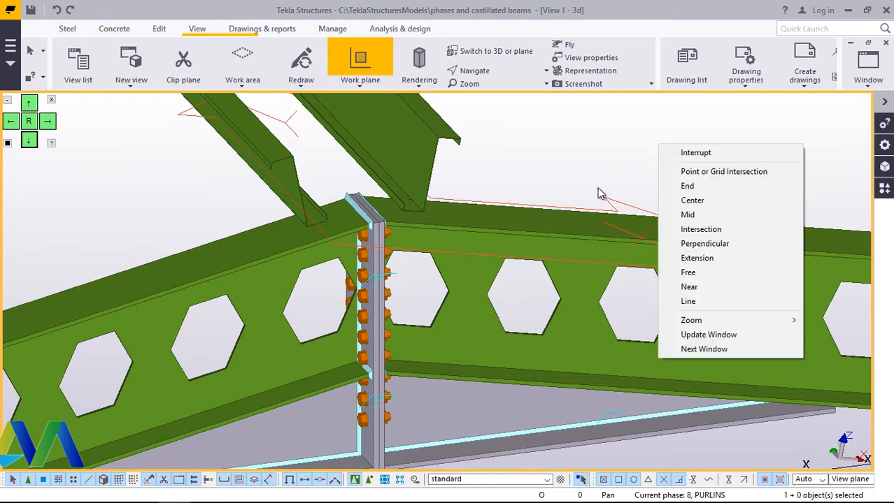
click(696, 153)
- Copy the second ridge purlin linearly down the opposite slope towards grid line 8 with dX 1200 and 14 copies
scroll(446, 301, down, 6)
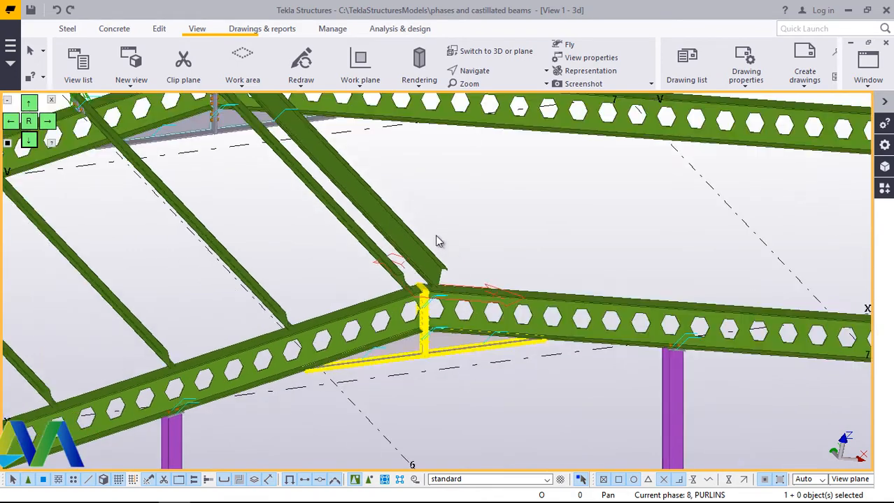
scroll(383, 204, up, 5)
click(372, 209)
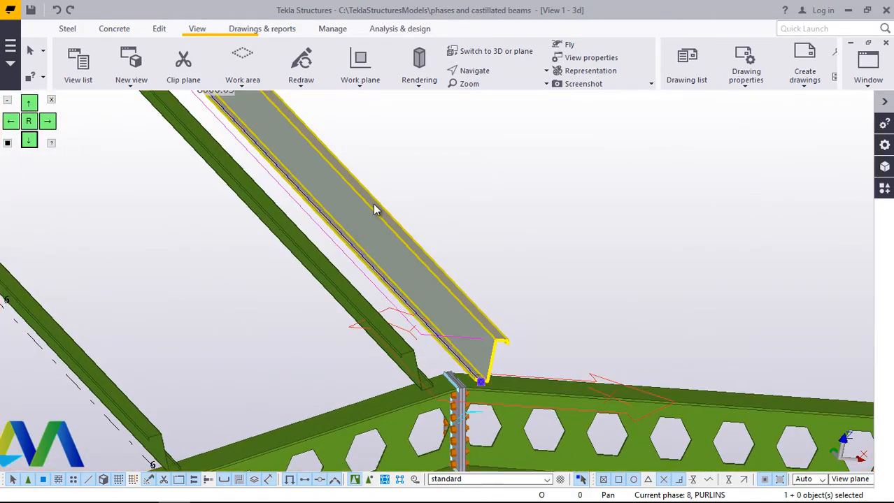
right_click(376, 210)
mouse_move(462, 241)
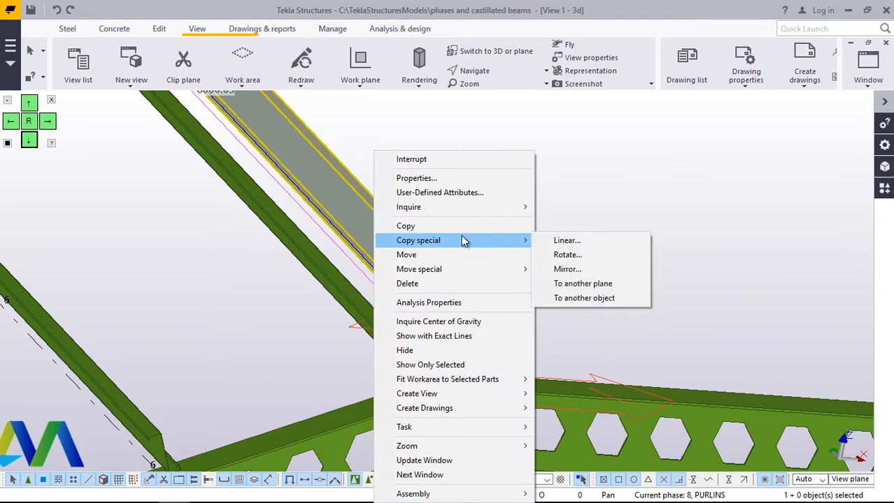
click(581, 240)
click(614, 202)
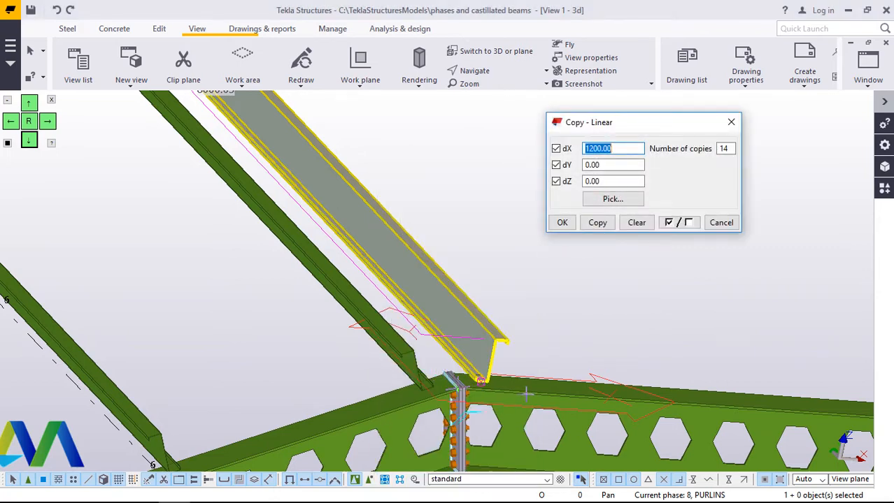
click(478, 386)
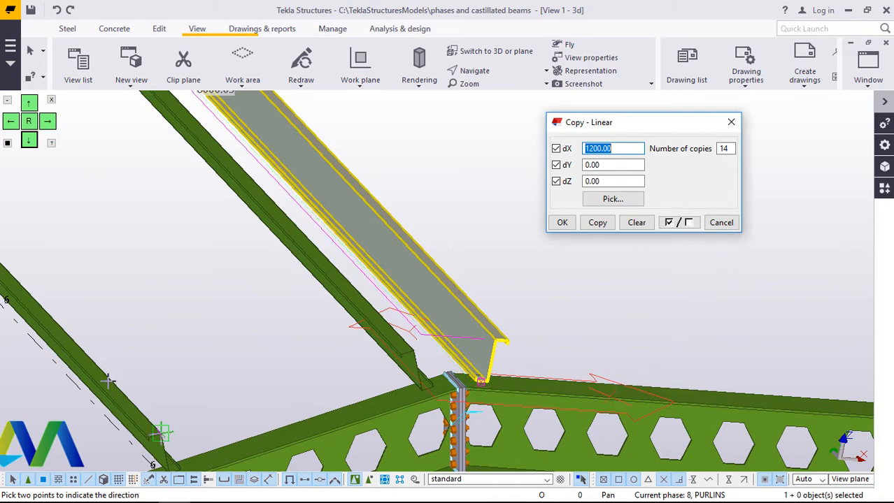
click(599, 222)
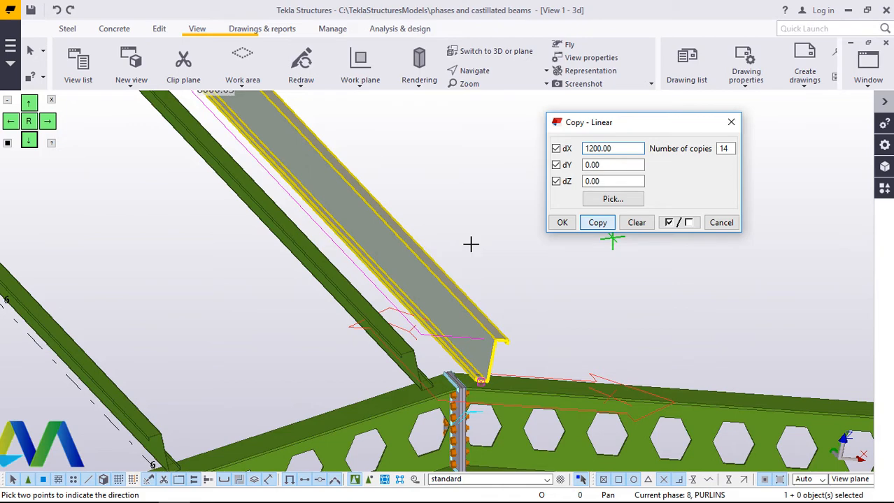
click(560, 222)
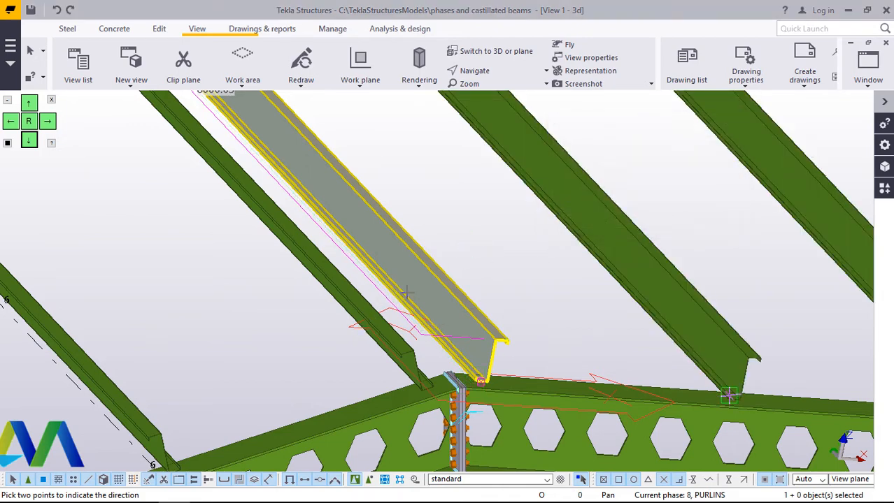
scroll(383, 297, down, 5)
right_click(438, 238)
click(452, 252)
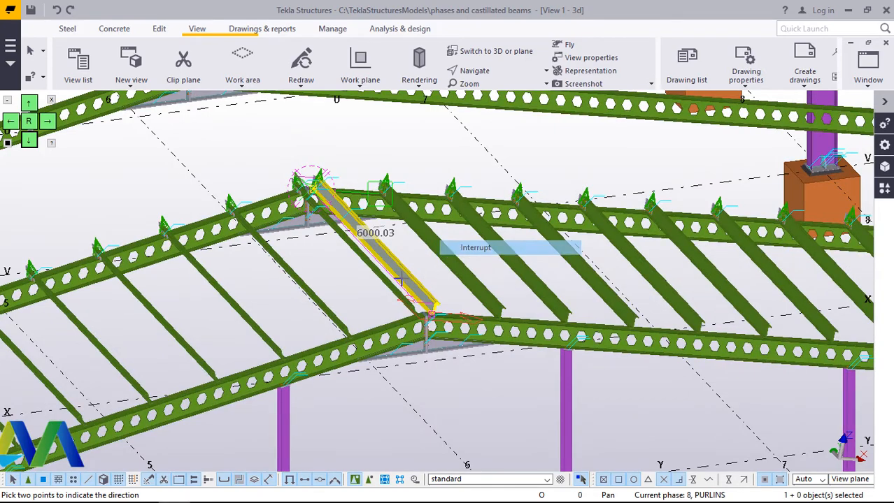
- Examine the copied purlins on the slope towards grid line 8, especially the last ones at the eave
scroll(401, 279, down, 4)
scroll(468, 280, down, 6)
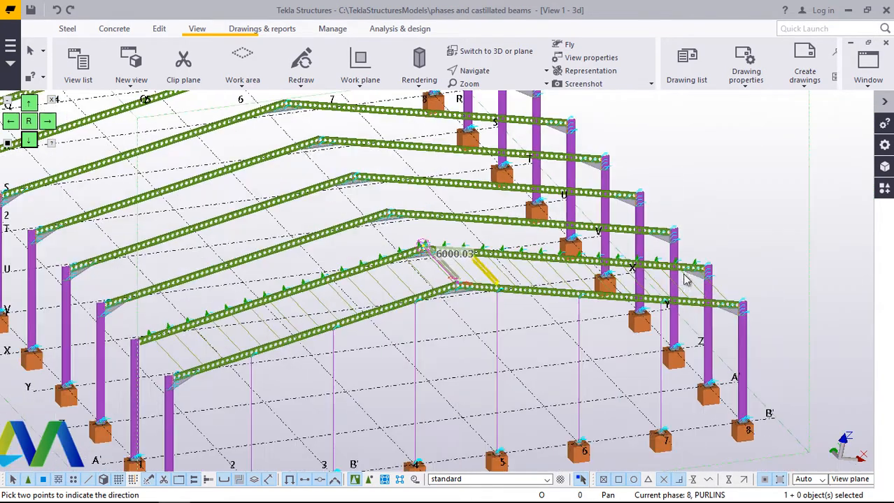
scroll(707, 302, up, 8)
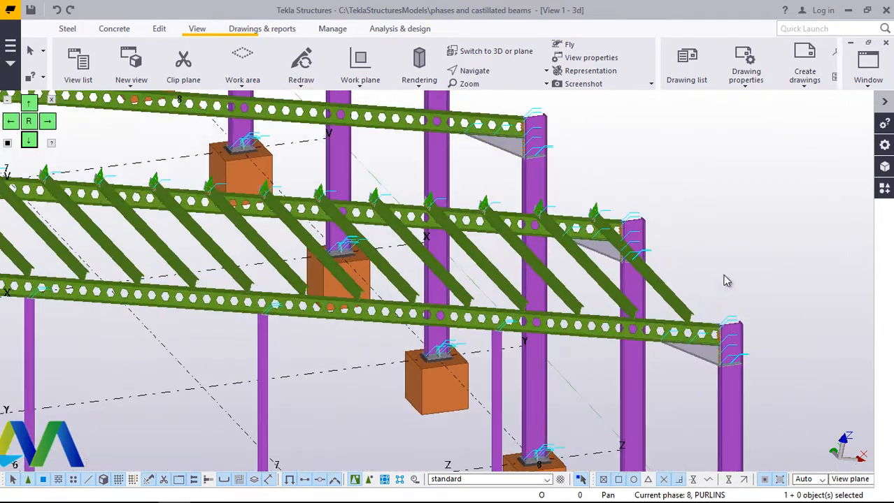
scroll(734, 279, down, 2)
scroll(674, 292, up, 4)
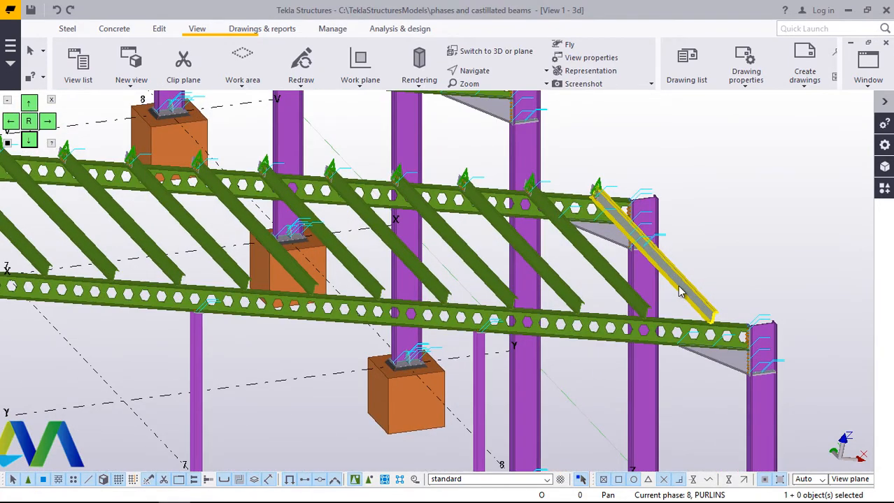
scroll(713, 301, down, 6)
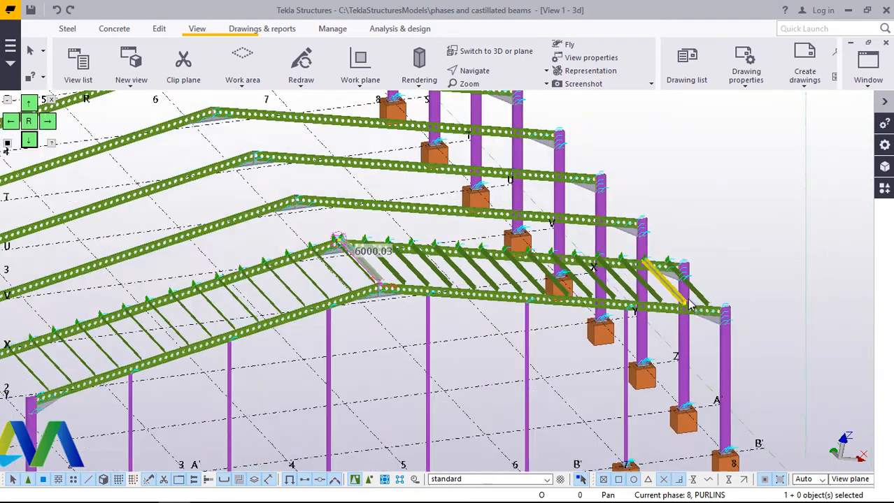
scroll(689, 305, down, 3)
scroll(734, 318, up, 3)
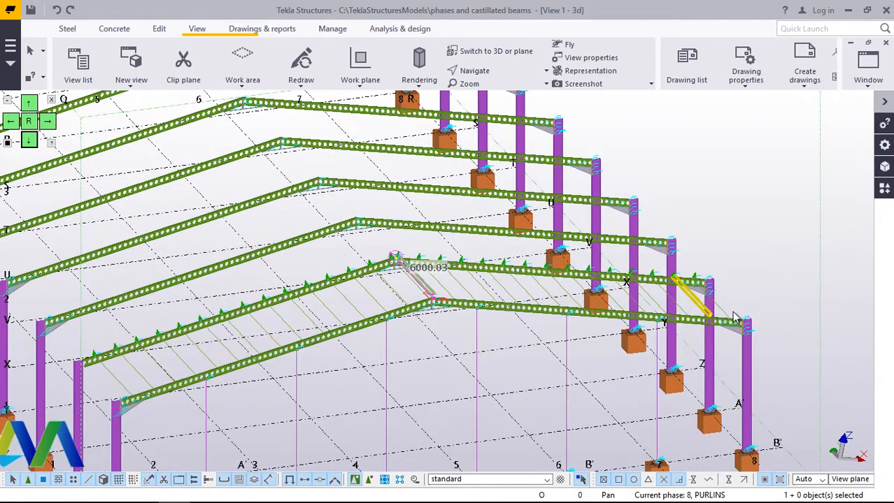
scroll(733, 315, up, 3)
scroll(707, 322, up, 1)
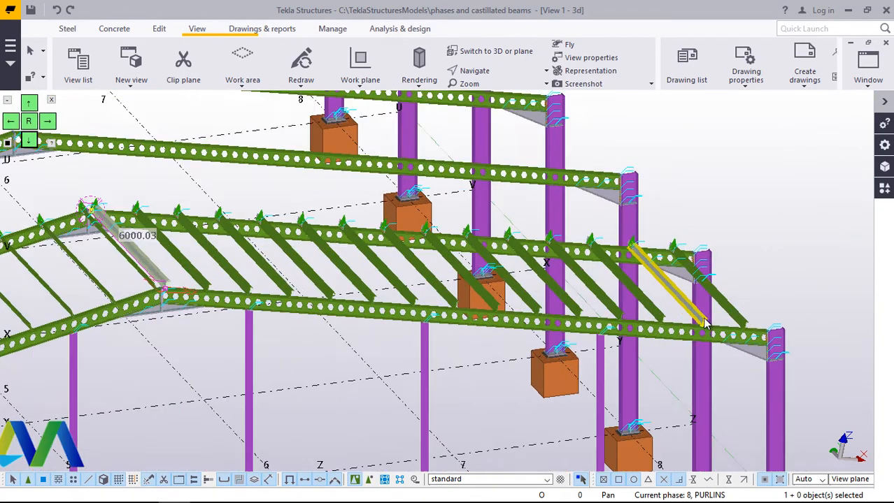
scroll(704, 323, up, 1)
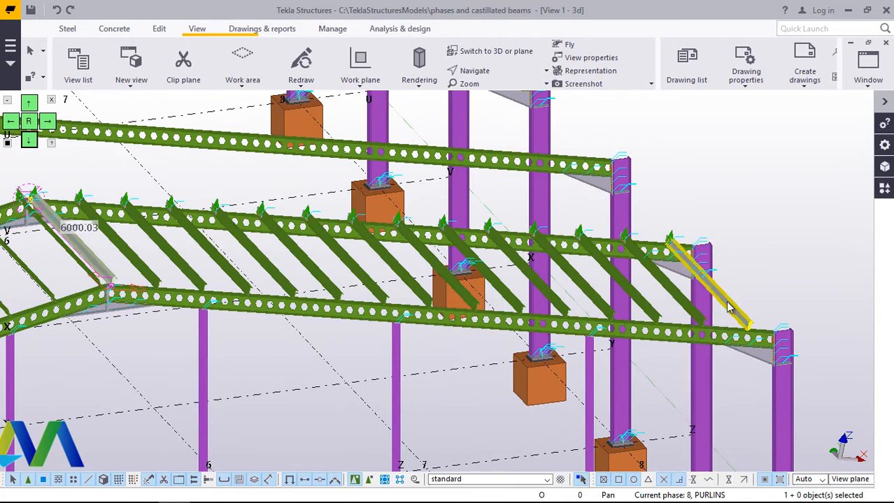
- Select all the purlins on the slope towards grid line 8, from the eave up to the ridge
shift+click(678, 304)
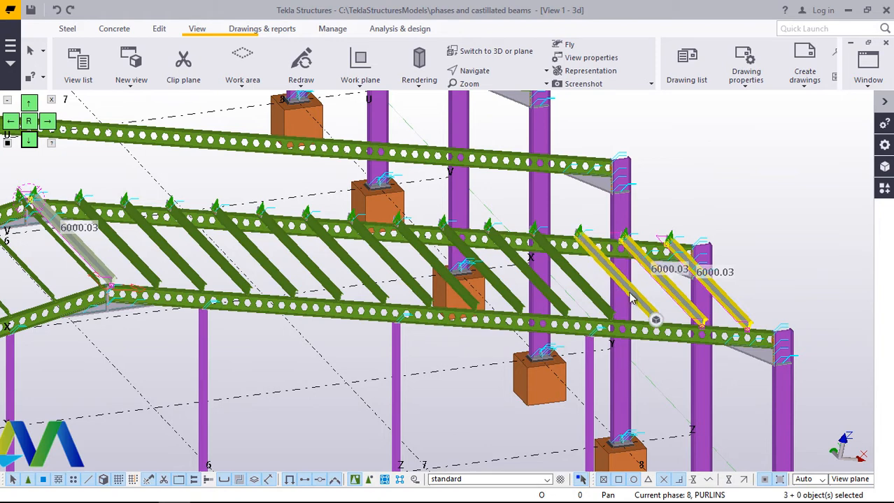
shift+click(625, 294)
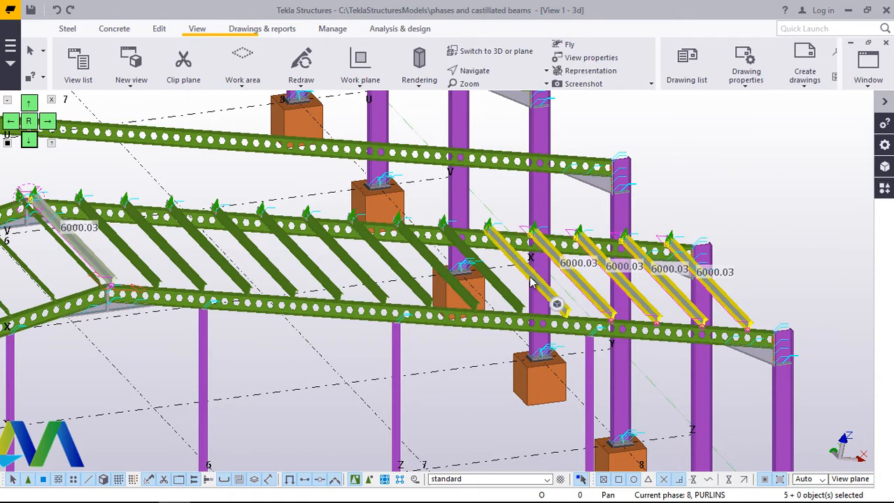
ctrl+click(530, 281)
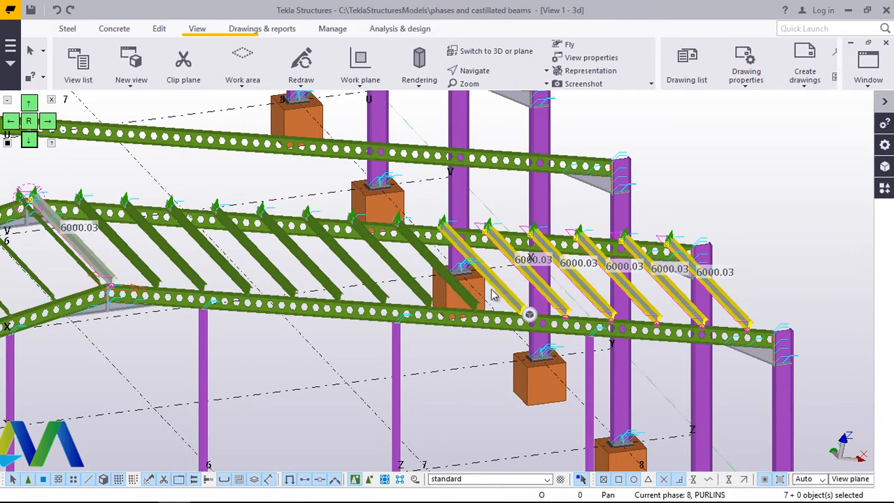
ctrl+click(462, 291)
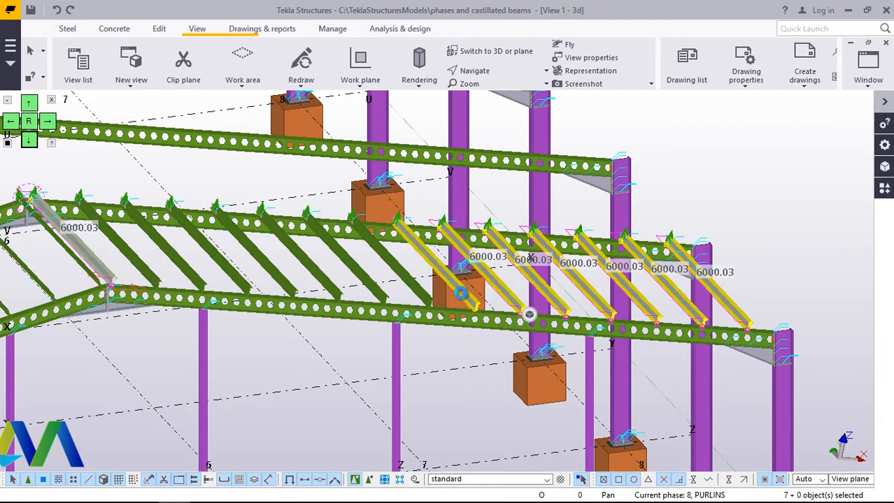
ctrl+click(462, 297)
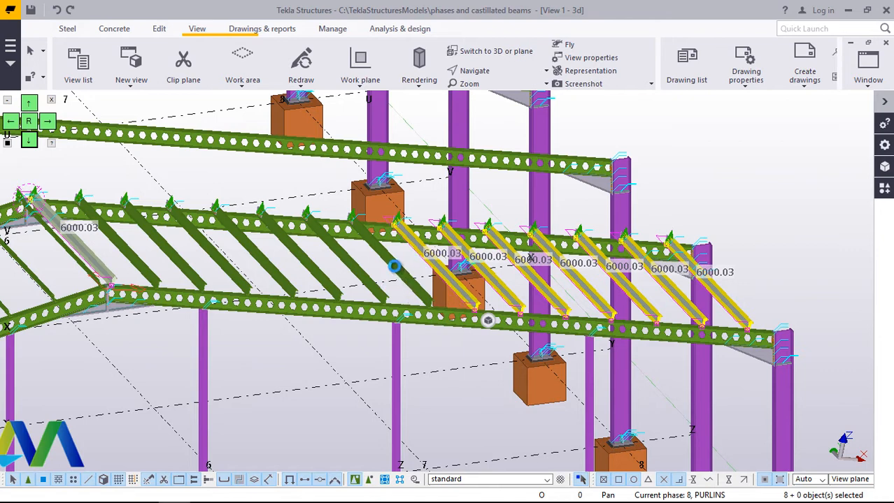
ctrl+click(356, 265)
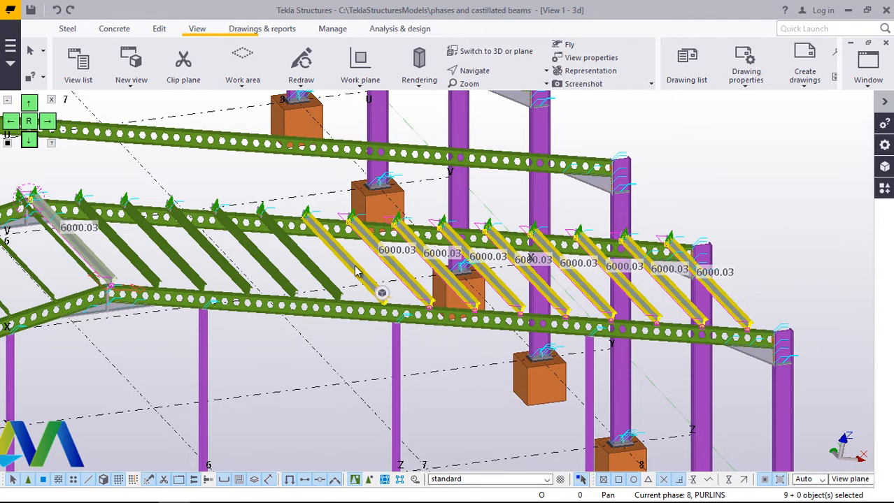
ctrl+click(320, 270)
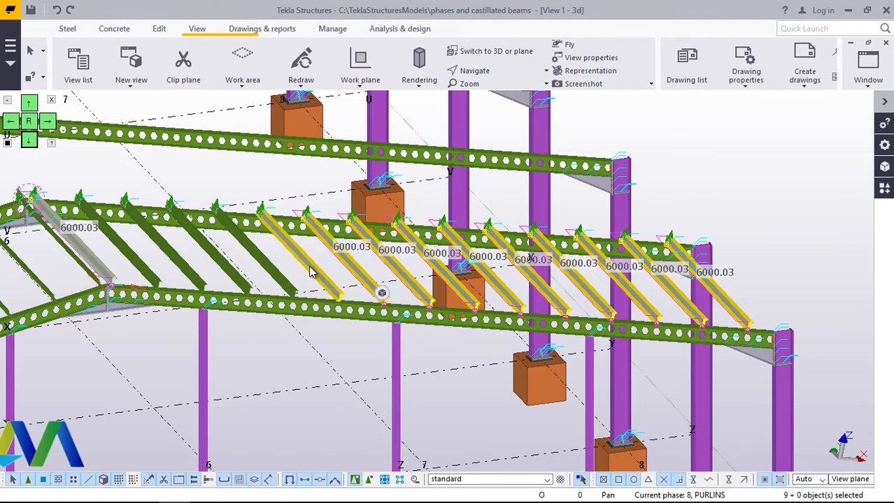
ctrl+click(263, 263)
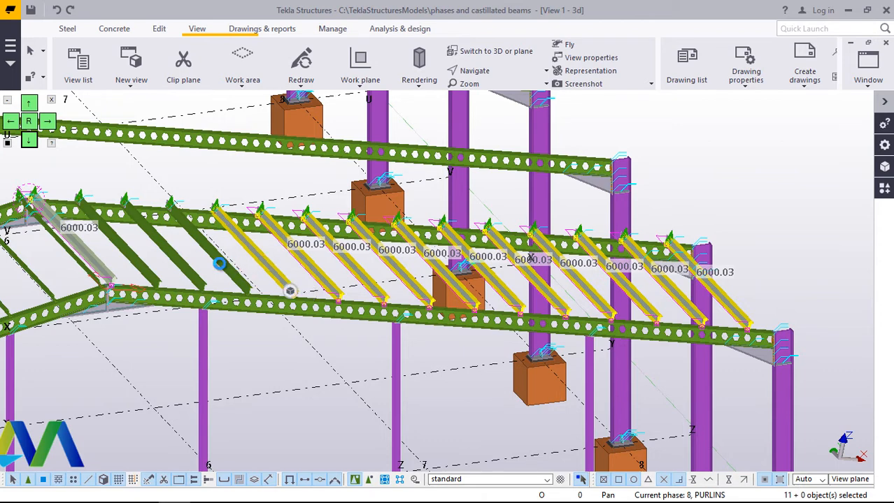
ctrl+click(220, 266)
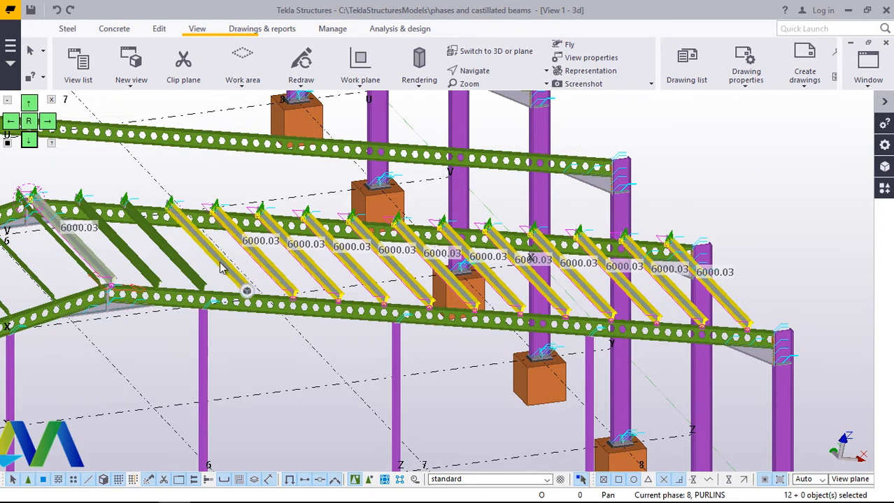
ctrl+click(179, 259)
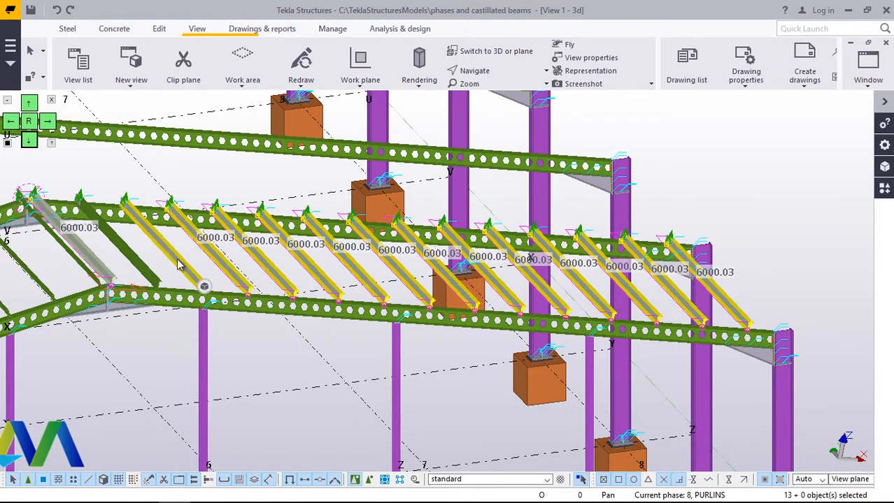
ctrl+click(141, 261)
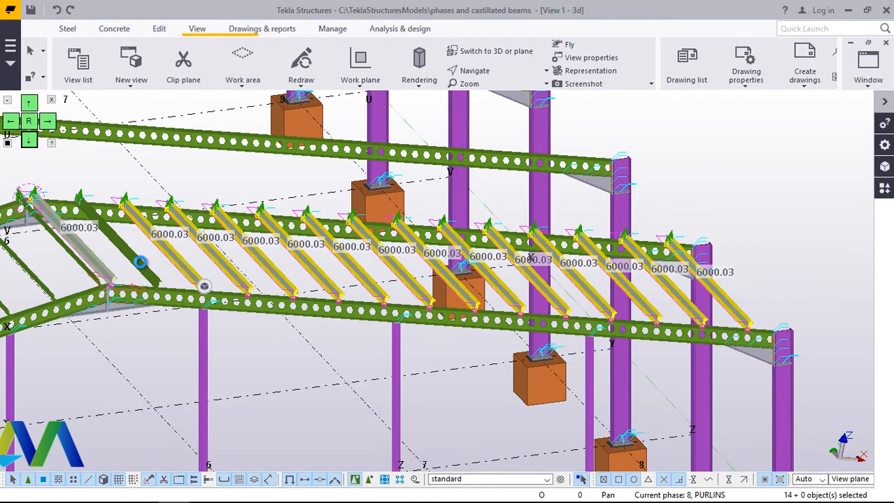
ctrl+click(141, 268)
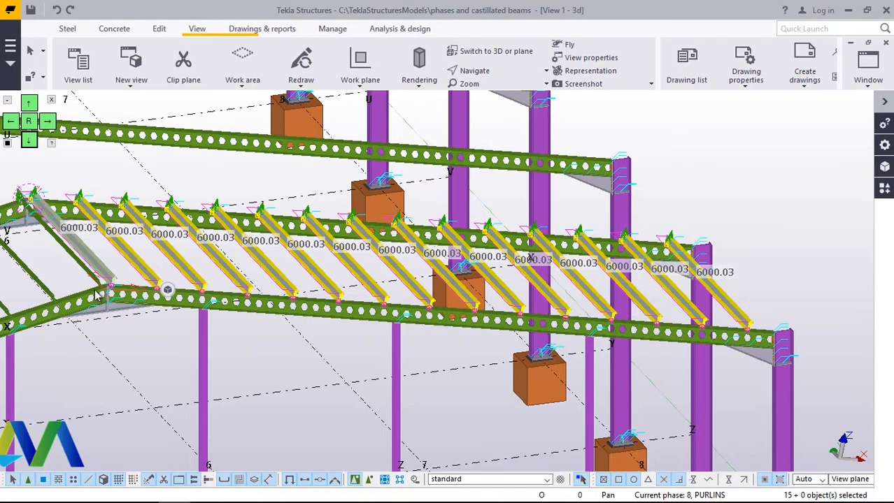
scroll(94, 299, up, 5)
scroll(409, 346, down, 4)
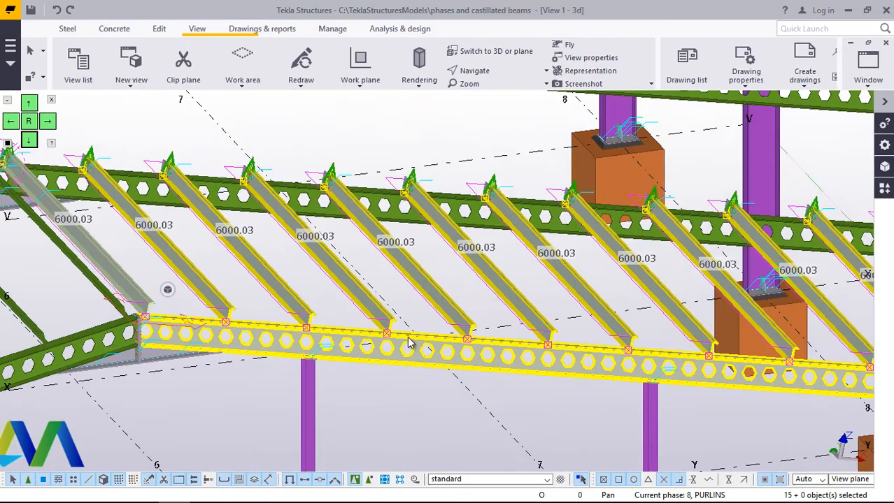
scroll(153, 311, up, 5)
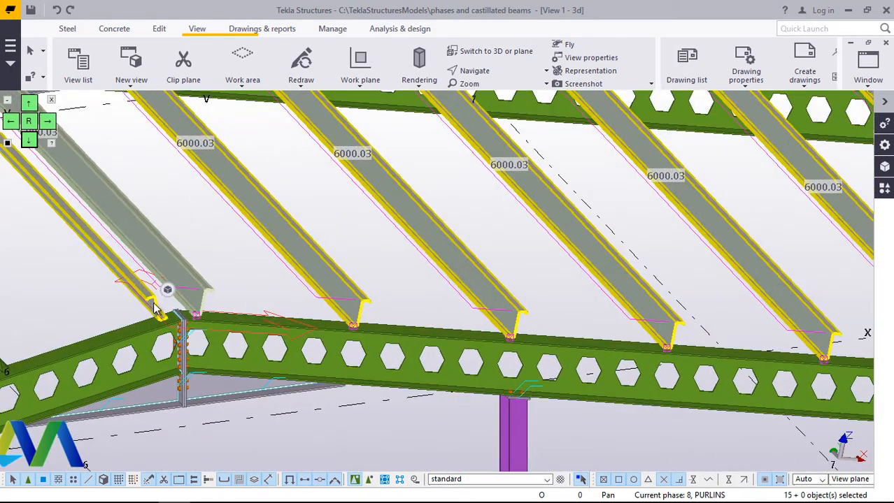
scroll(186, 290, down, 4)
scroll(178, 288, down, 4)
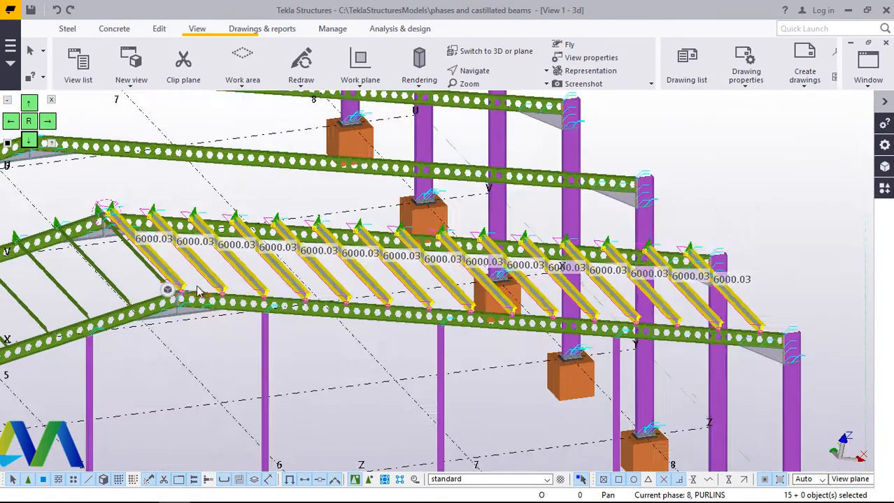
- Copy the selected purlins linearly along the building with dX 0, dY 6000 and 24 copies, without expanding the work area
right_click(290, 343)
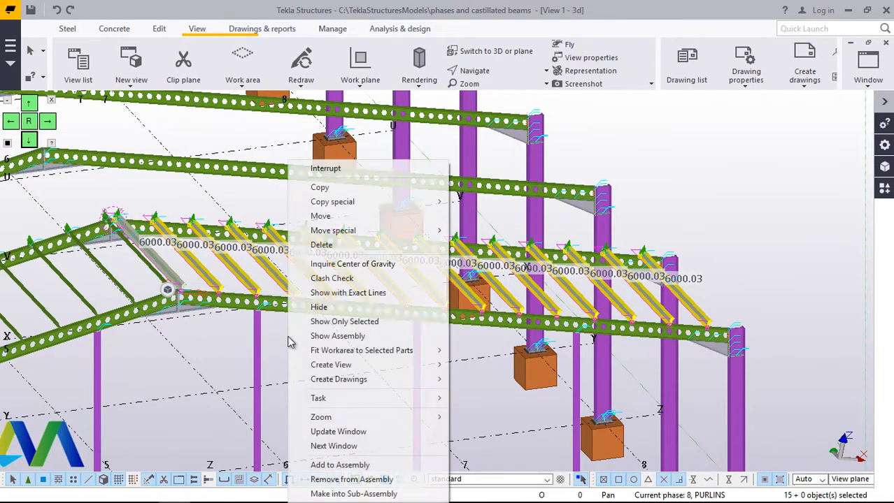
mouse_move(357, 207)
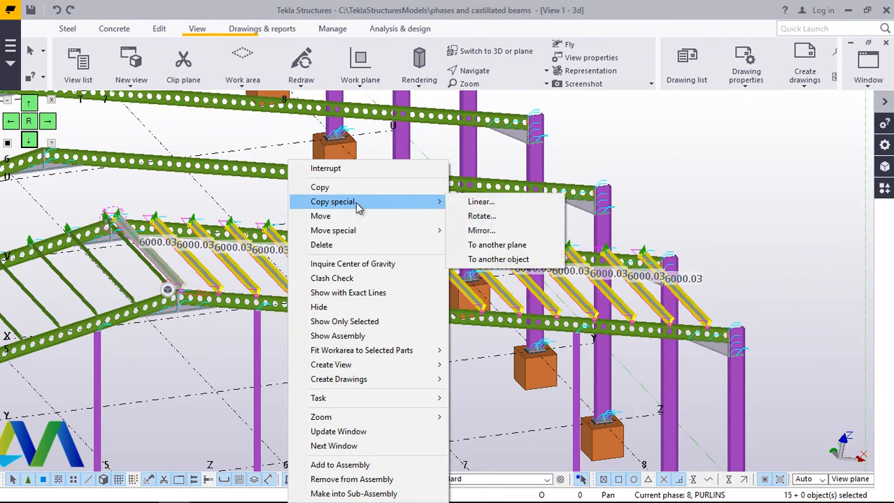
click(479, 201)
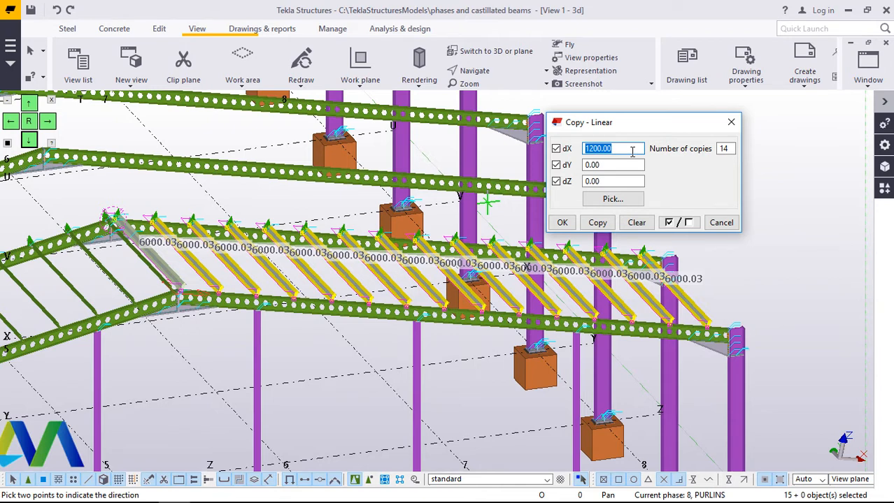
text(0)
scroll(404, 307, down, 1)
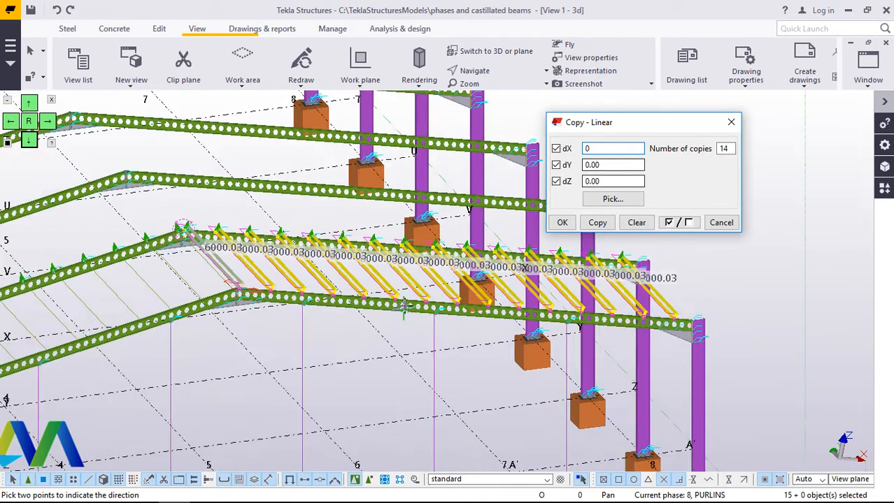
scroll(404, 308, down, 1)
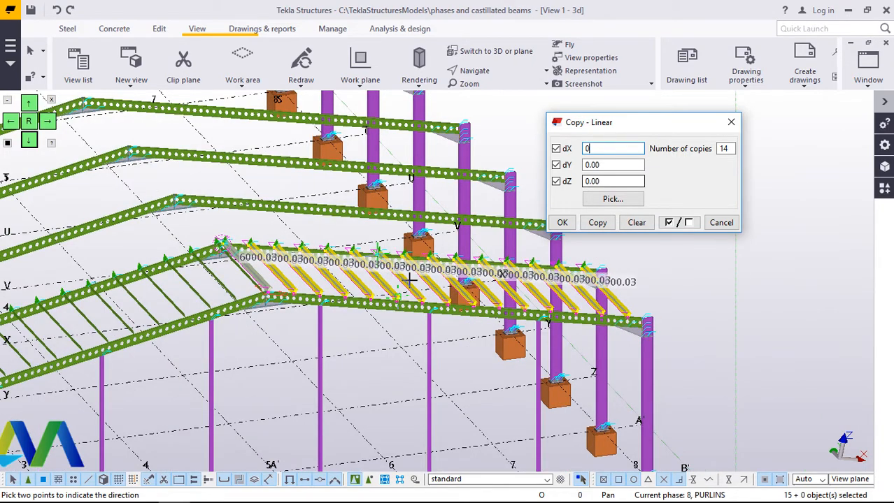
scroll(422, 298, down, 1)
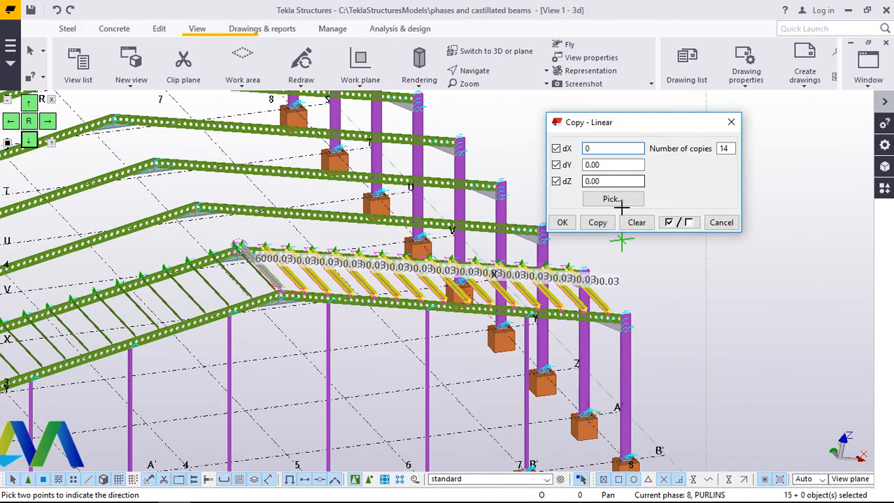
click(608, 165)
drag(608, 164, 584, 165)
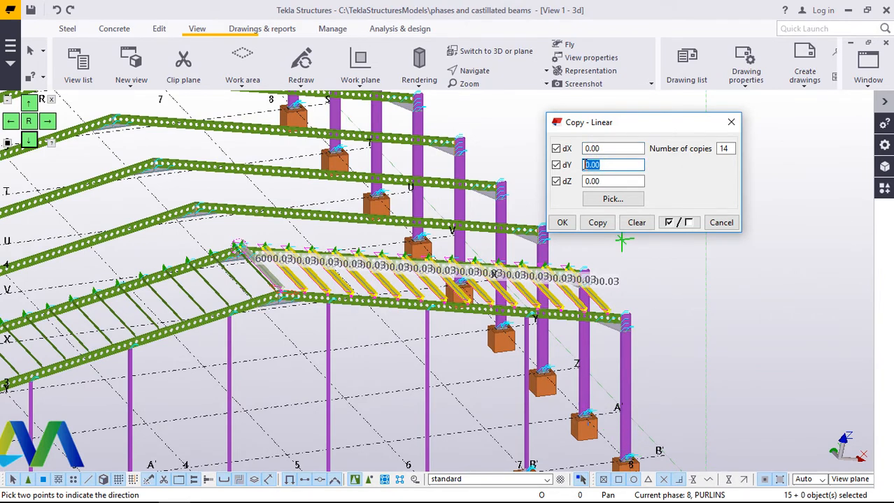
text(6000)
drag(728, 149, 716, 151)
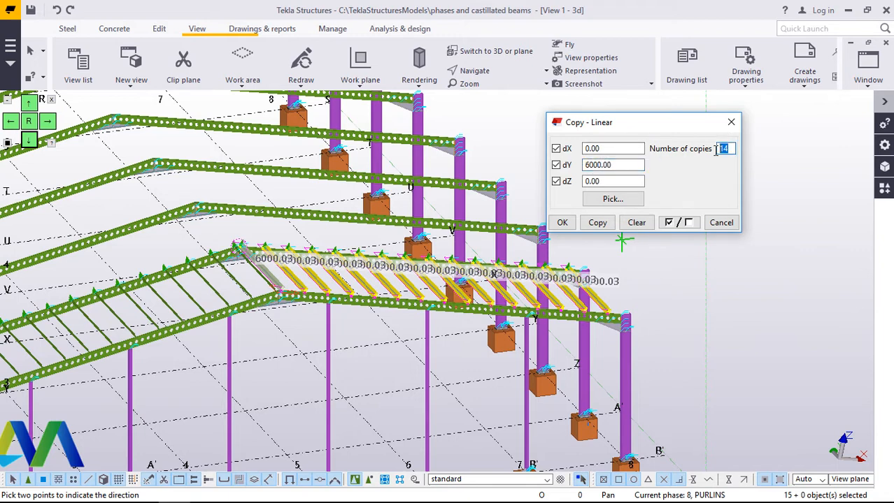
text(24)
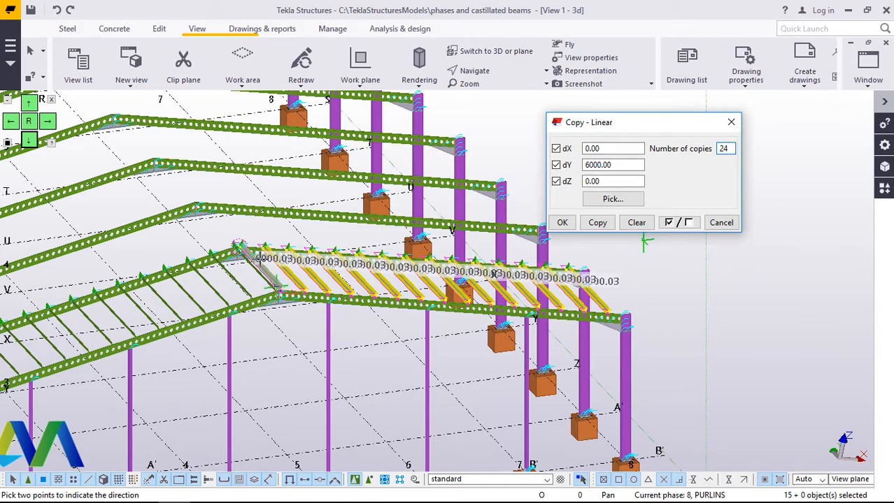
scroll(246, 253, up, 1)
scroll(246, 253, up, 2)
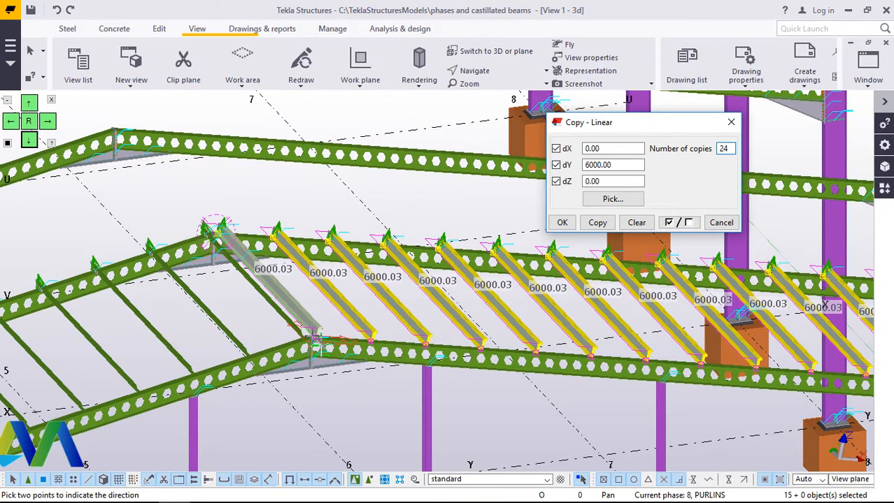
scroll(314, 339, up, 1)
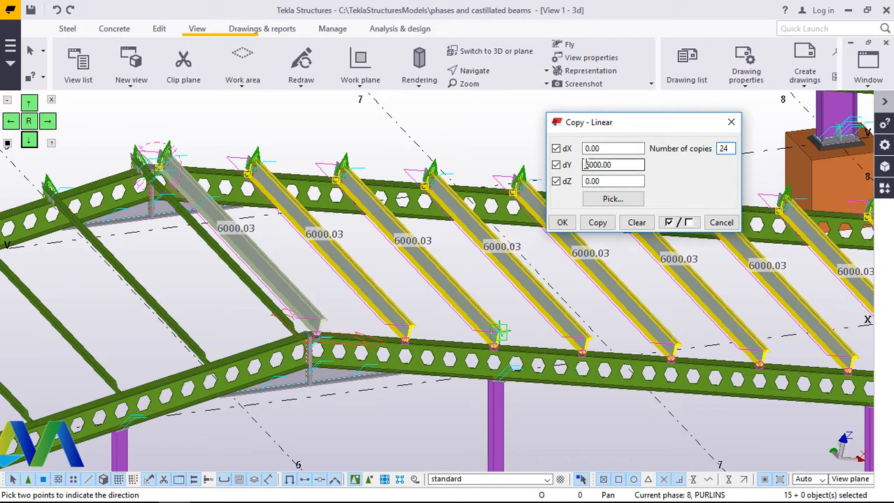
click(597, 222)
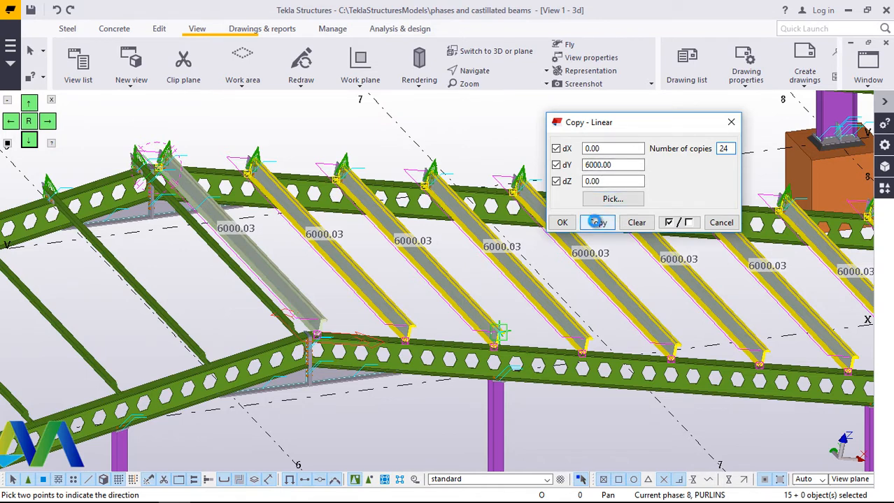
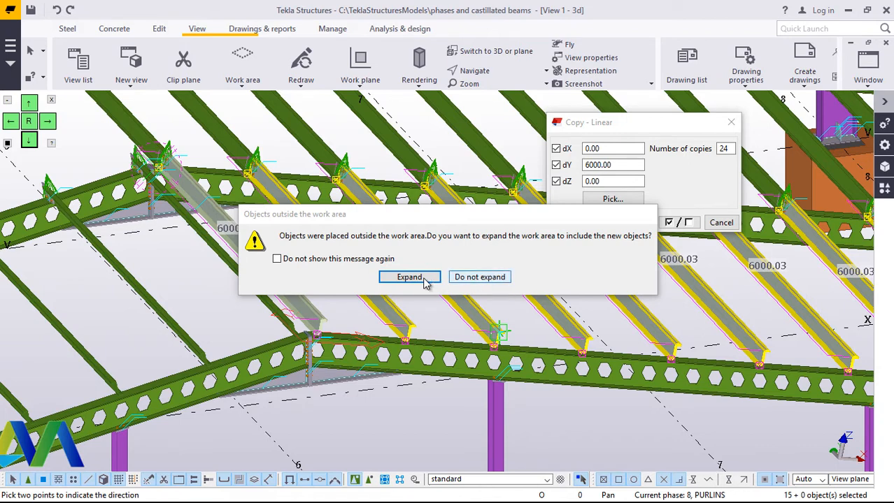
click(479, 277)
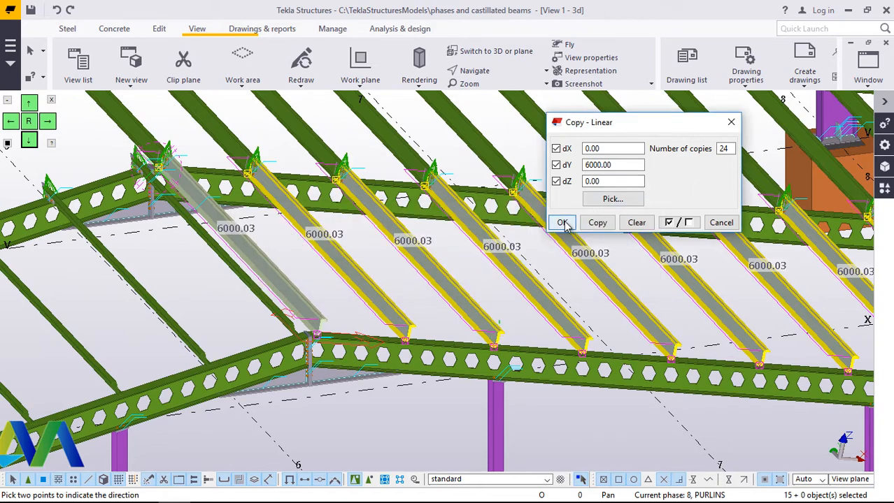
click(564, 222)
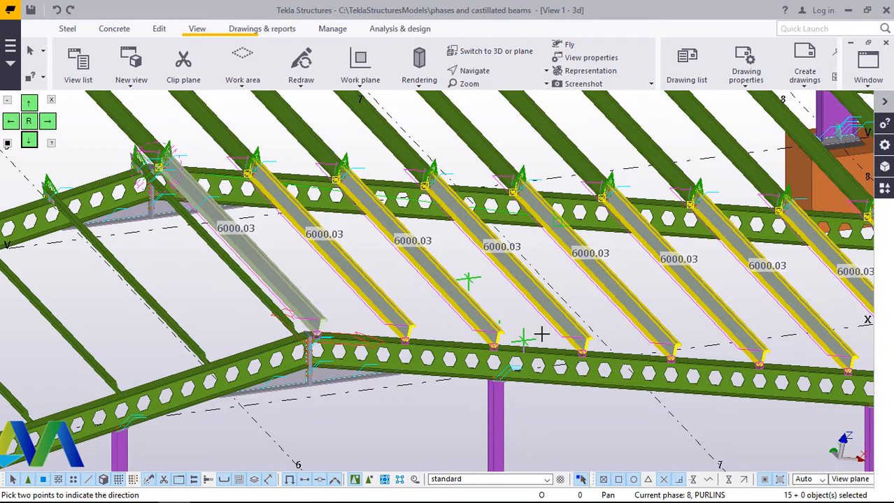
- Examine the copied purlins across all bays of the slope, out to the far end of the building
scroll(544, 335, down, 5)
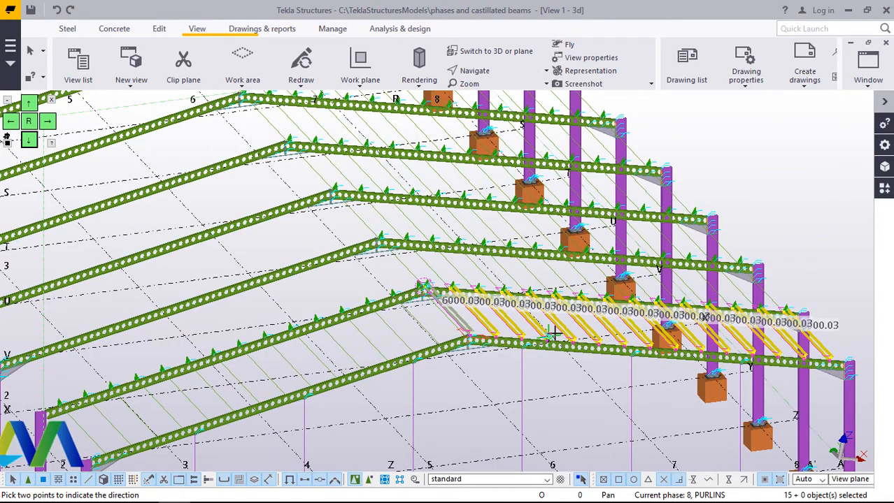
scroll(552, 334, down, 5)
scroll(643, 358, down, 3)
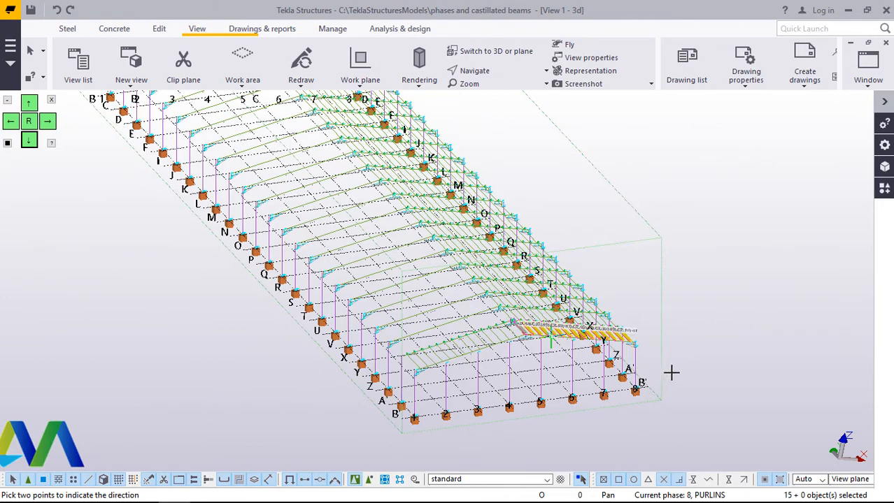
scroll(671, 371, down, 8)
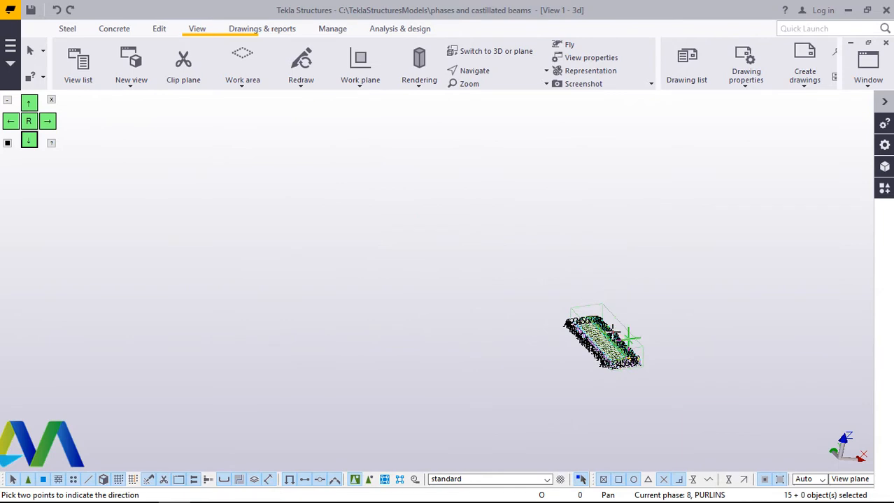
scroll(523, 306, up, 5)
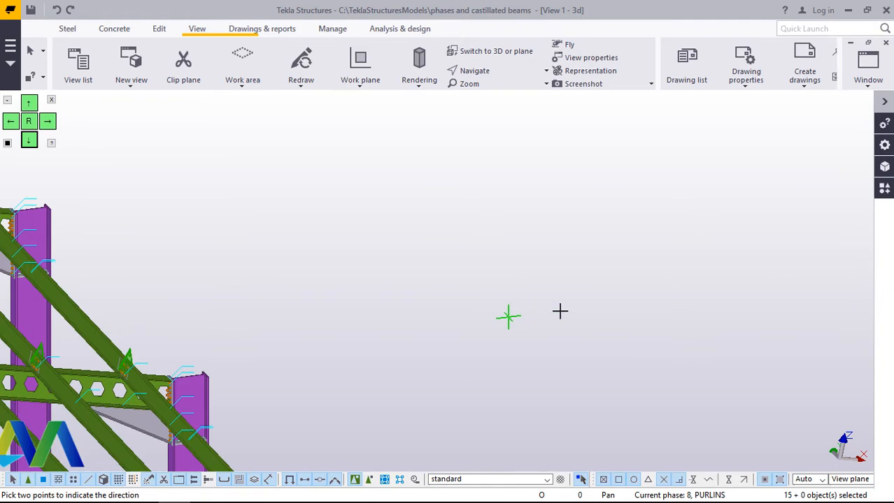
scroll(597, 315, down, 3)
scroll(616, 326, down, 2)
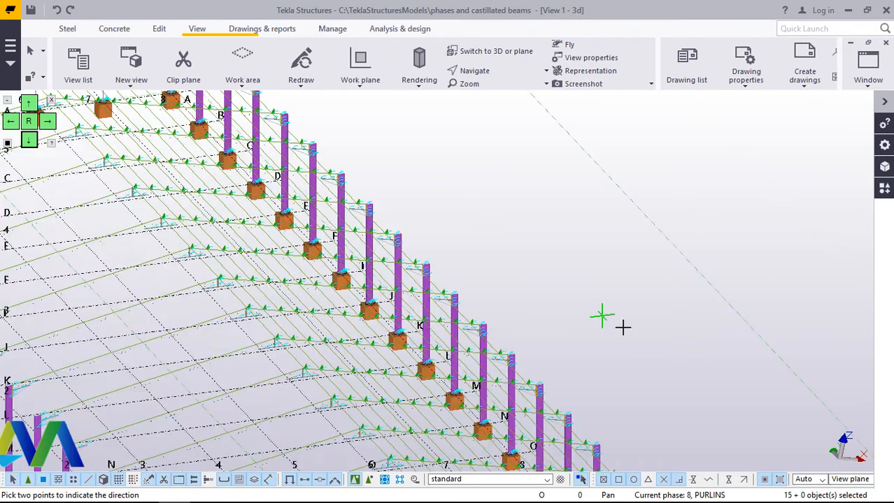
- End the linear copy command for the purlins
scroll(600, 316, down, 2)
right_click(560, 204)
click(587, 211)
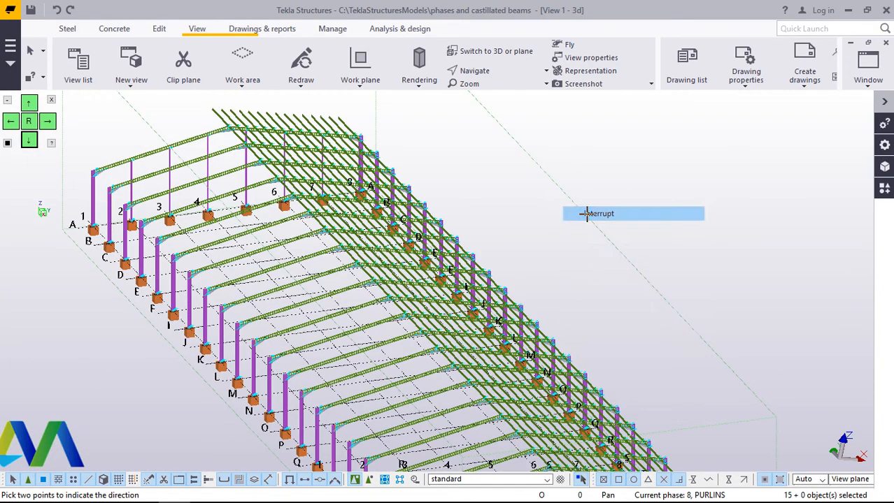
- Delete the row of purlins projecting beyond the end rafter on grid line A, from the ridge down to the eave
middle_drag(514, 323, 515, 323)
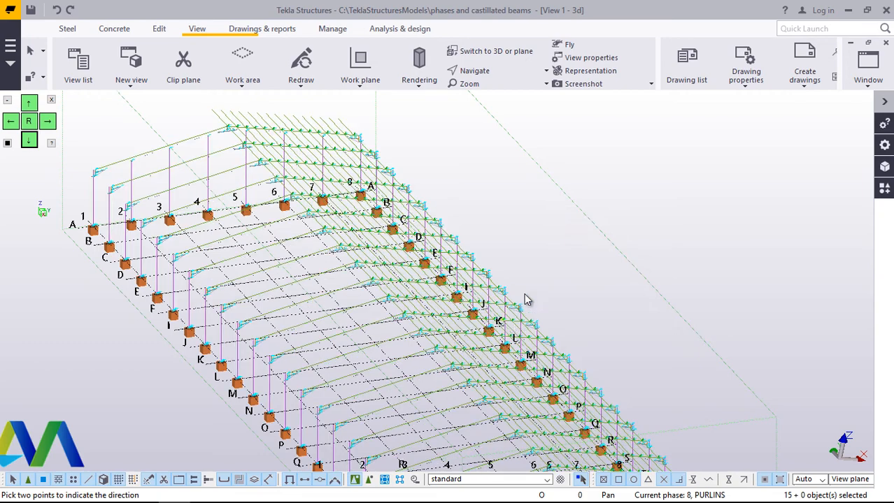
scroll(409, 197, down, 2)
scroll(399, 218, up, 8)
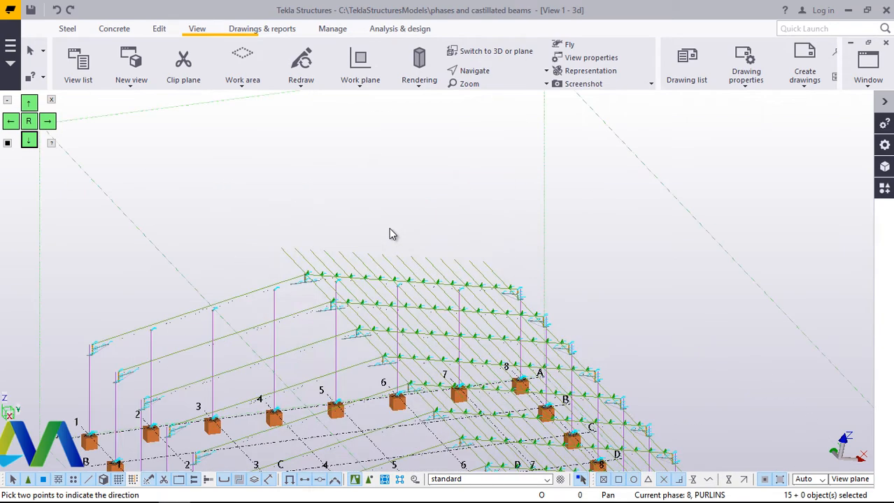
scroll(370, 278, up, 3)
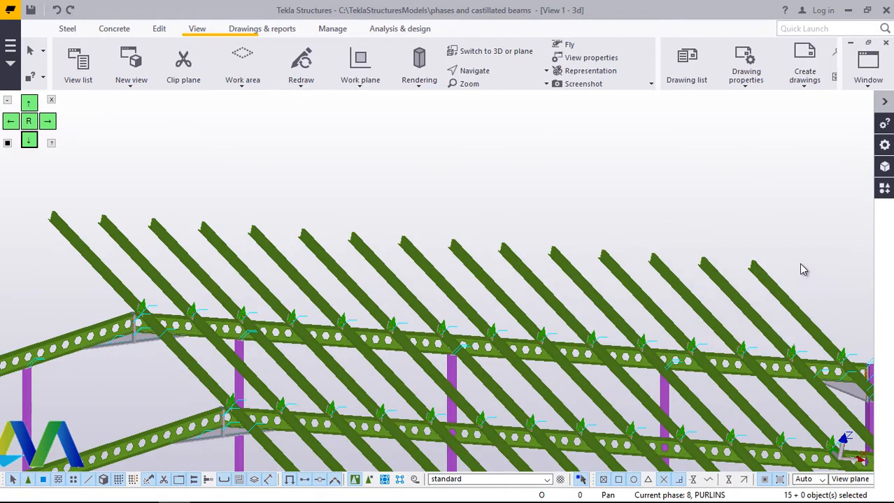
drag(812, 229, 89, 266)
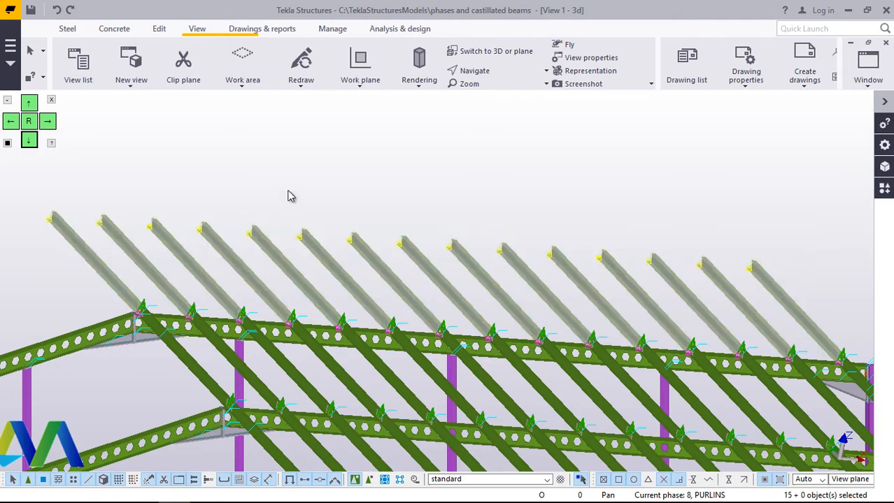
right_click(344, 159)
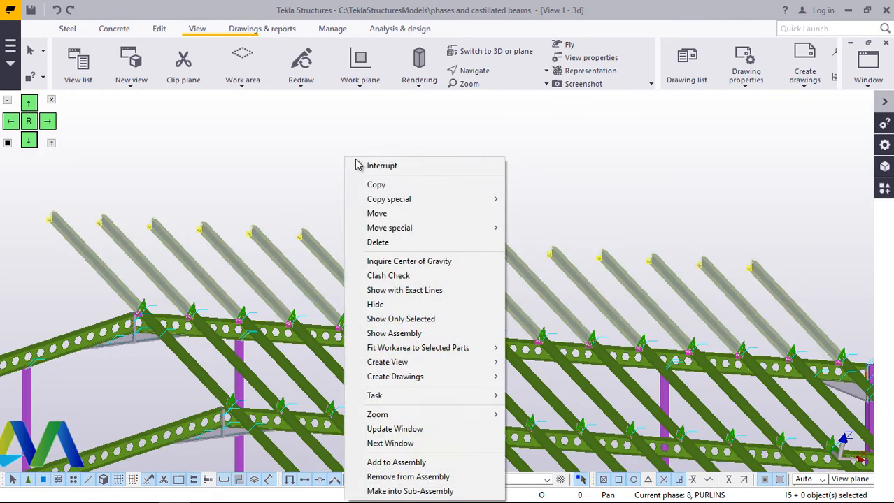
click(381, 242)
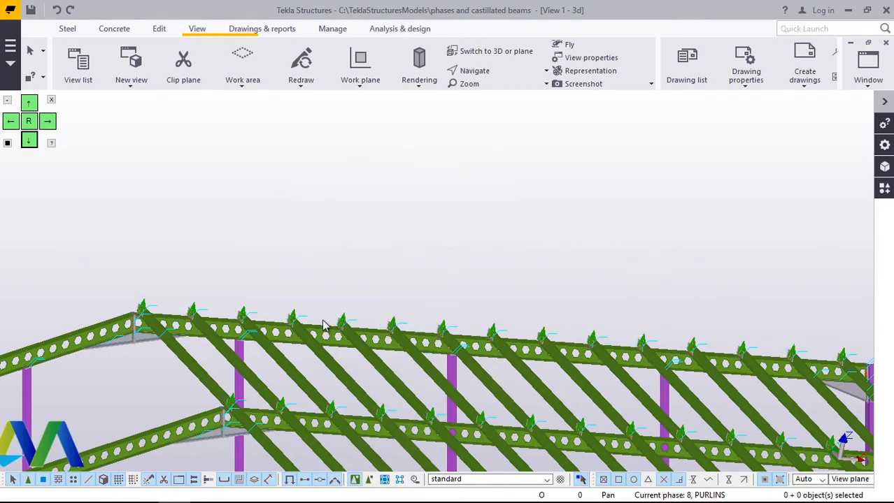
- Examine the bolted cleat connection where two purlins meet on top of the castellated rafter near the ridge
scroll(268, 434, up, 10)
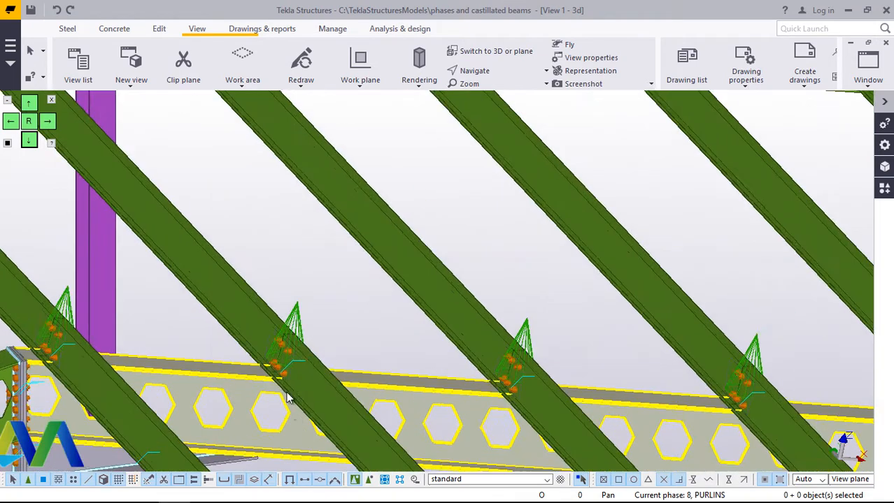
scroll(284, 369, up, 4)
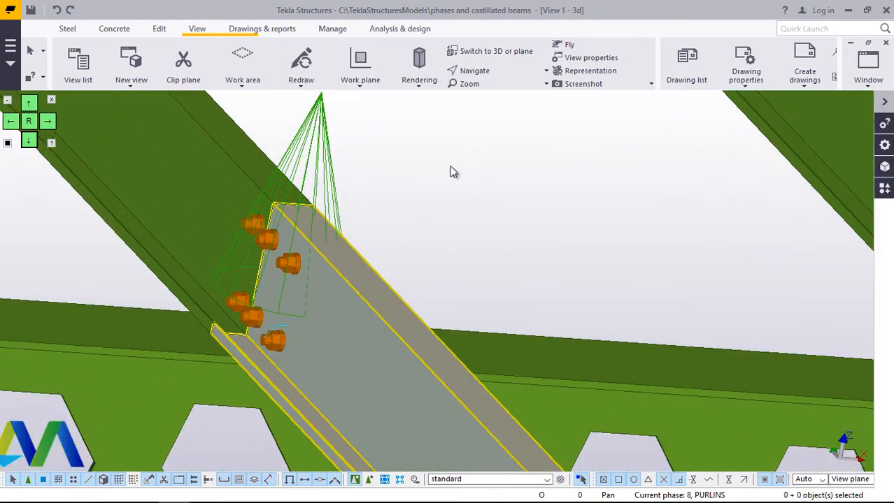
- Examine the bolted purlin-to-rafter connections from several angles and their distribution along the roof
click(474, 70)
click(492, 95)
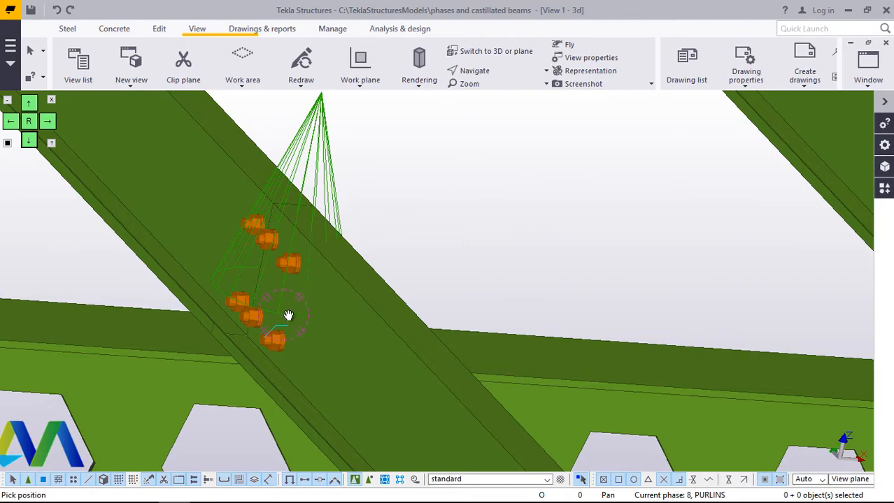
drag(288, 315, 355, 331)
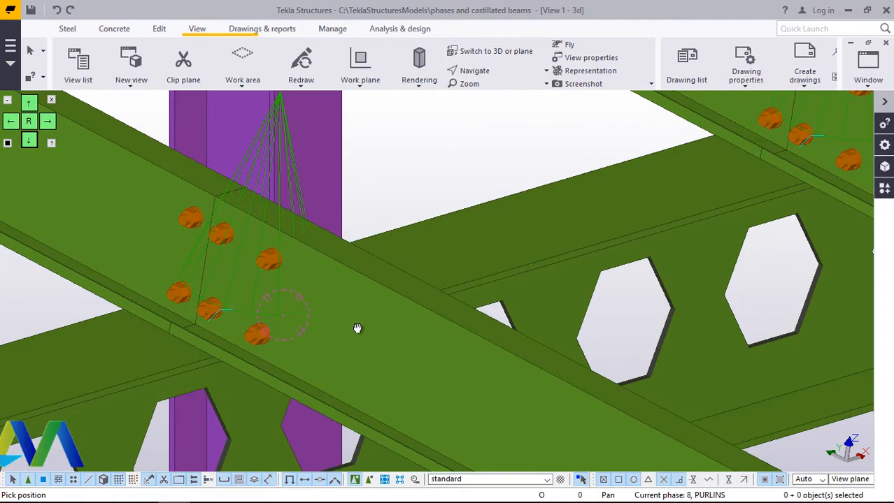
scroll(363, 309, down, 4)
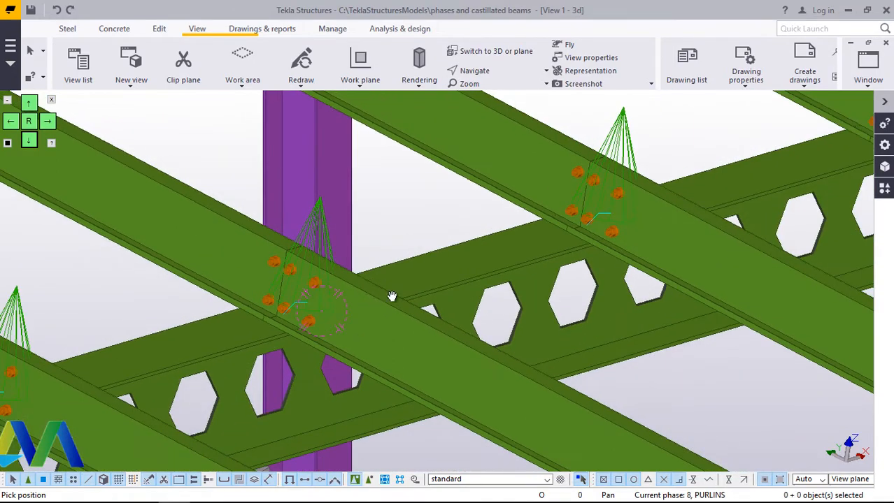
drag(392, 297, 123, 249)
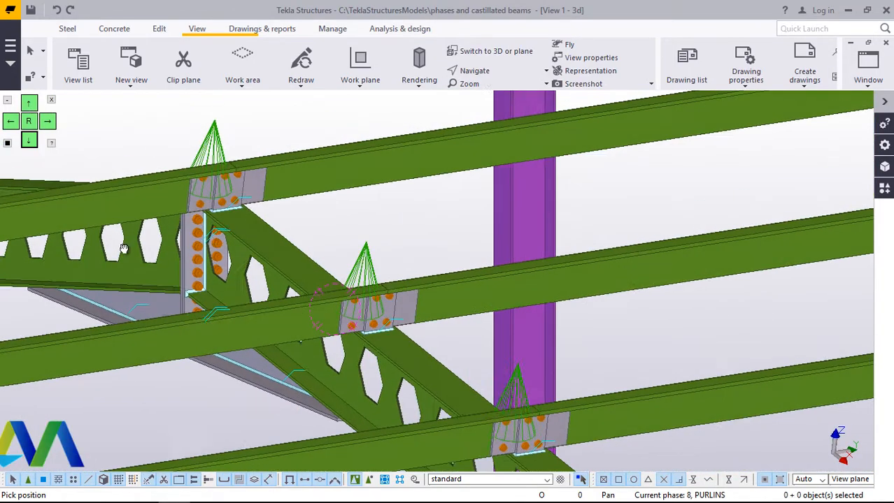
ctrl+middle_drag(124, 249, 345, 260)
scroll(339, 258, down, 4)
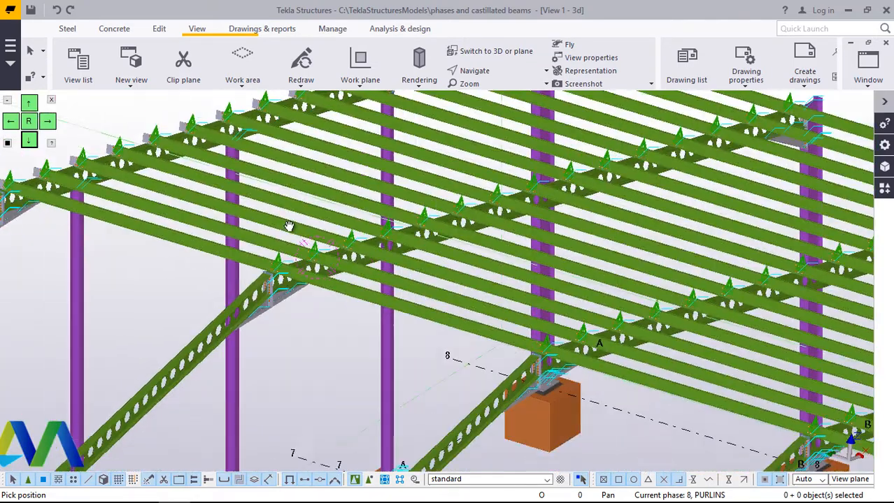
scroll(288, 226, down, 3)
scroll(252, 221, down, 4)
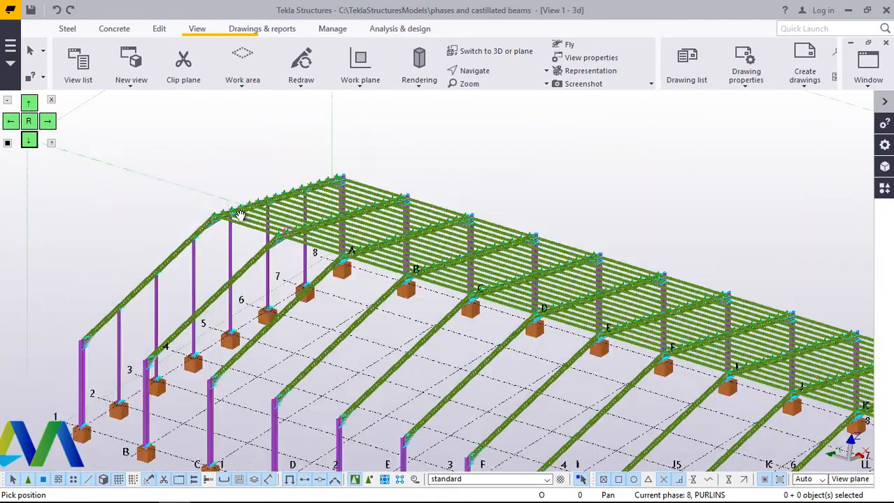
- Examine the purlins of the last bay and their ends on the gable frame at the far end of the building
scroll(234, 207, down, 2)
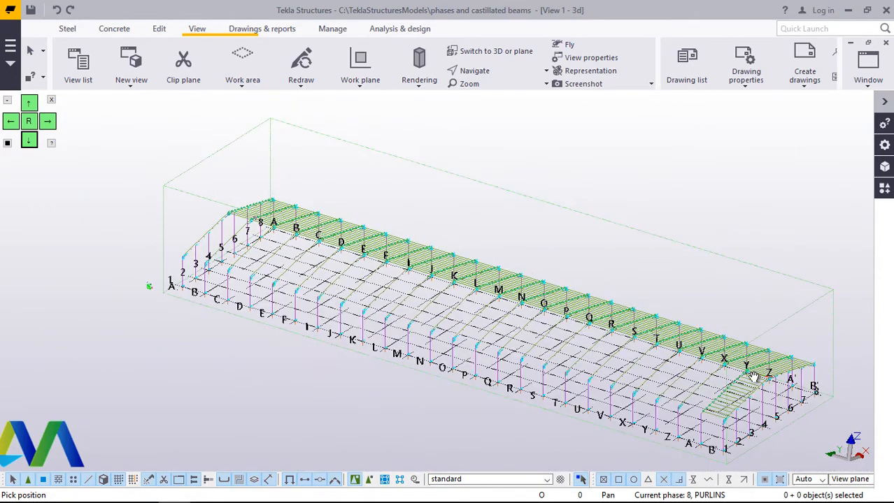
scroll(754, 374, up, 5)
scroll(758, 228, up, 3)
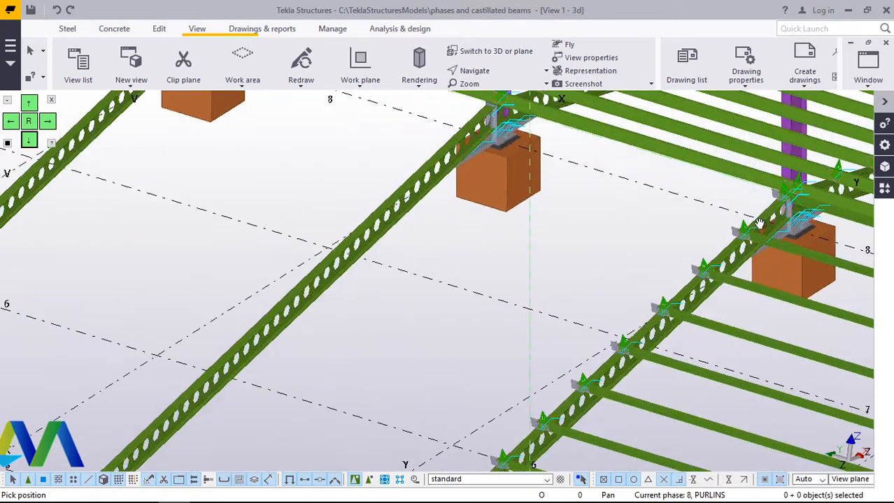
scroll(381, 271, down, 2)
scroll(381, 261, down, 3)
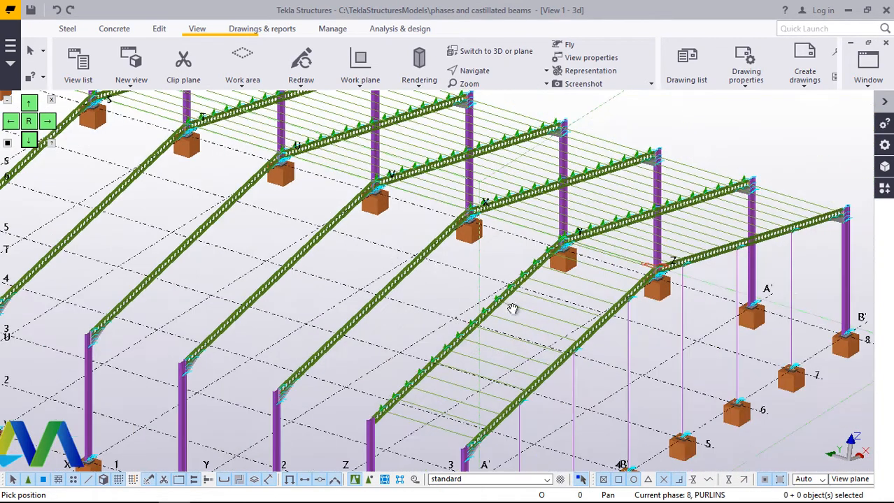
scroll(558, 364, up, 3)
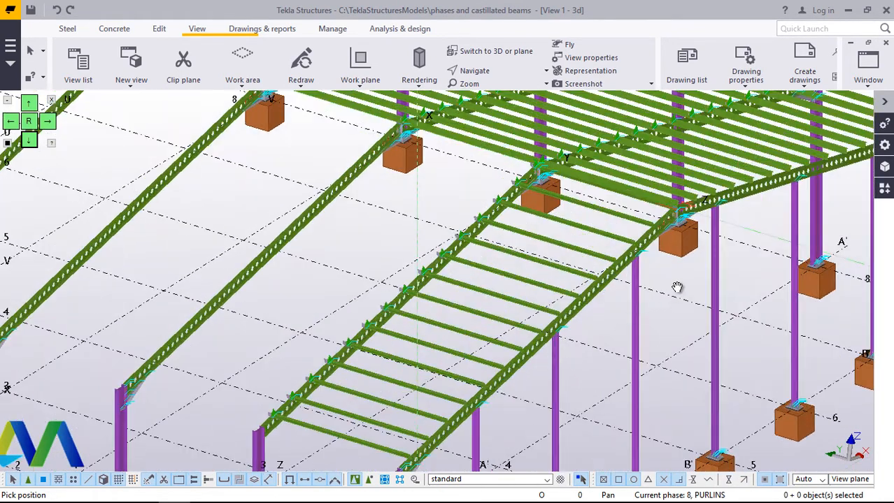
scroll(674, 286, up, 3)
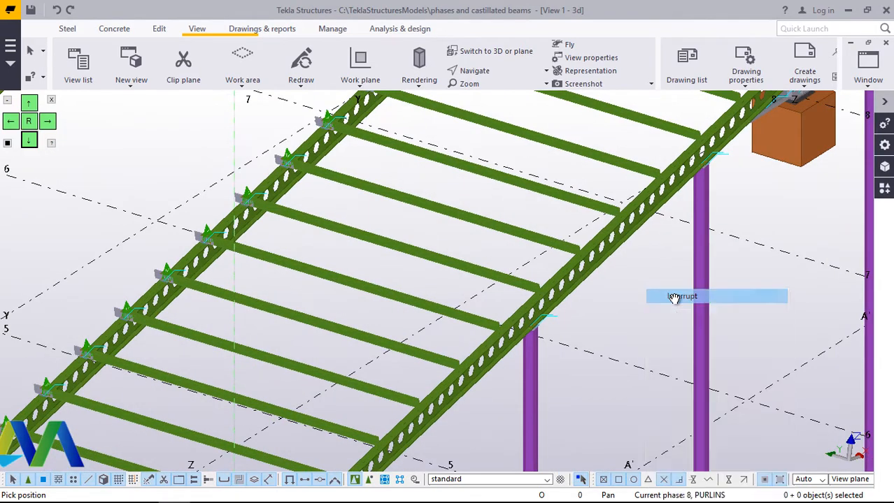
scroll(421, 360, down, 4)
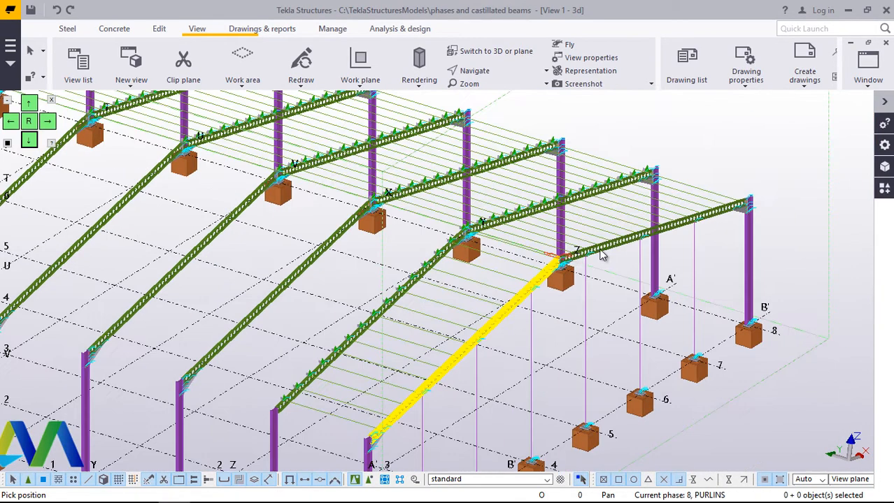
- Set the work plane with the Work plane tool at the ridge joint of the gable frame's castellated rafters
scroll(509, 282, up, 3)
scroll(508, 282, up, 5)
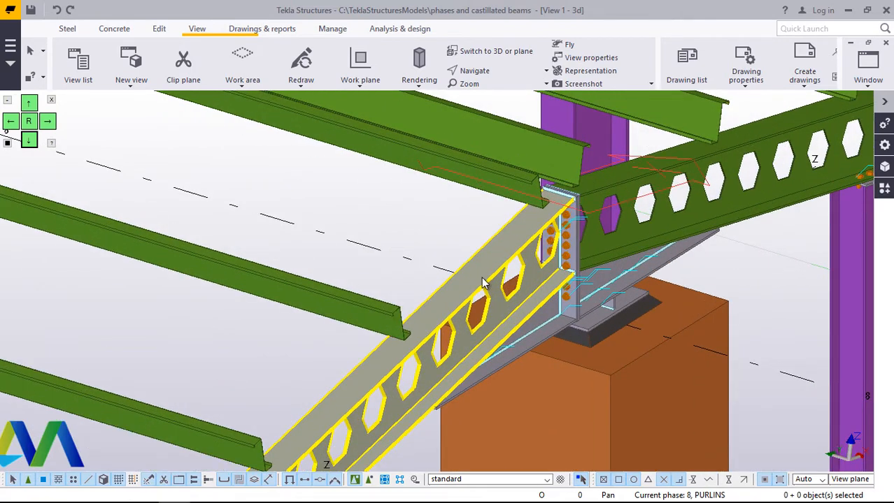
click(361, 86)
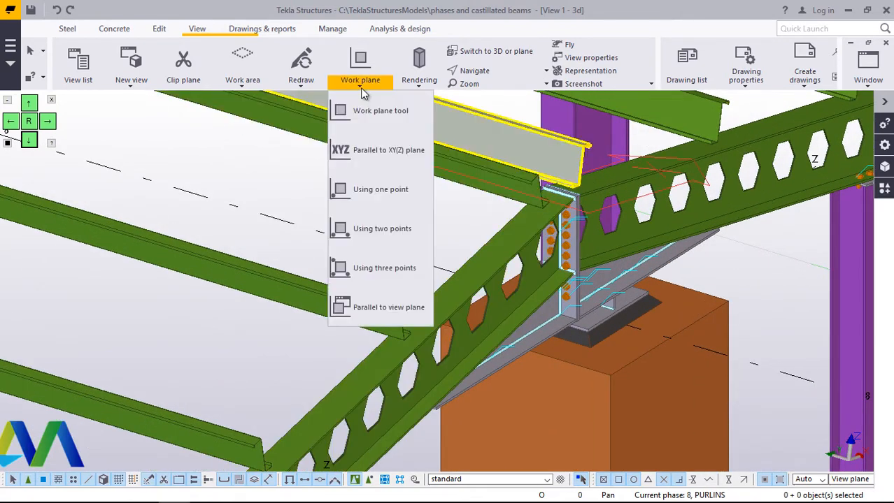
click(368, 111)
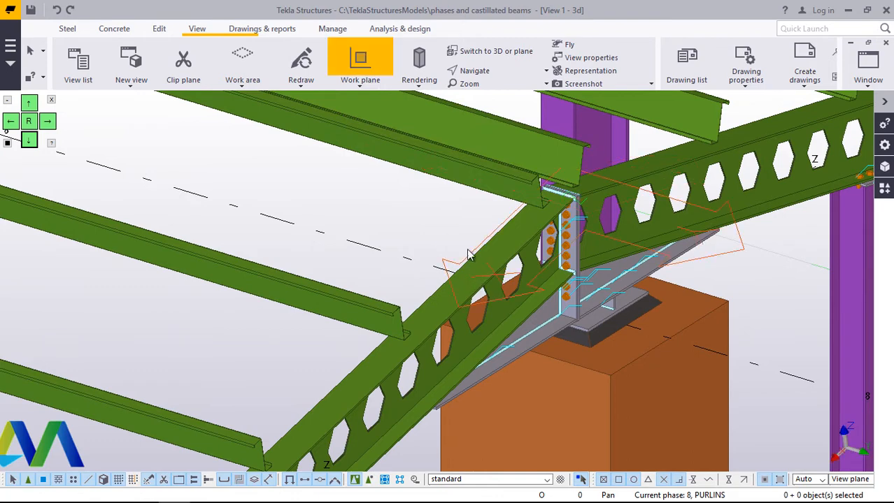
right_click(424, 219)
click(434, 213)
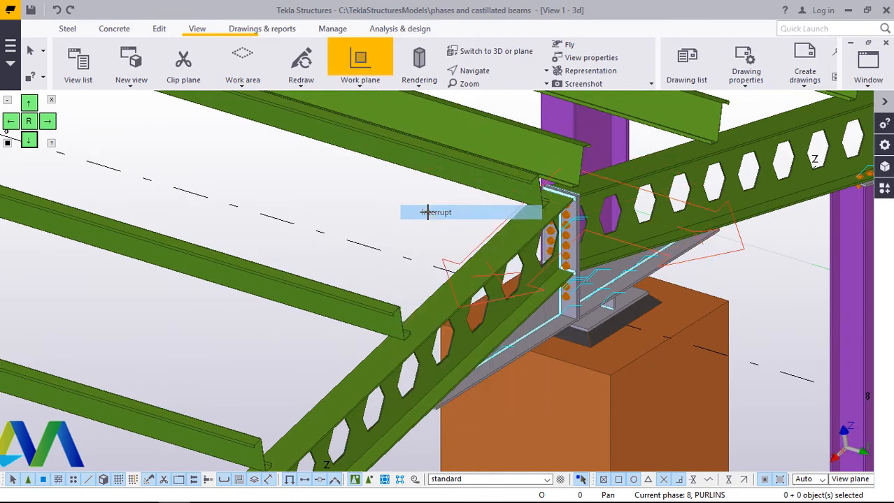
- Select the purlins nearest the ridge on the front slope of the end bay
scroll(529, 272, down, 5)
scroll(529, 271, up, 2)
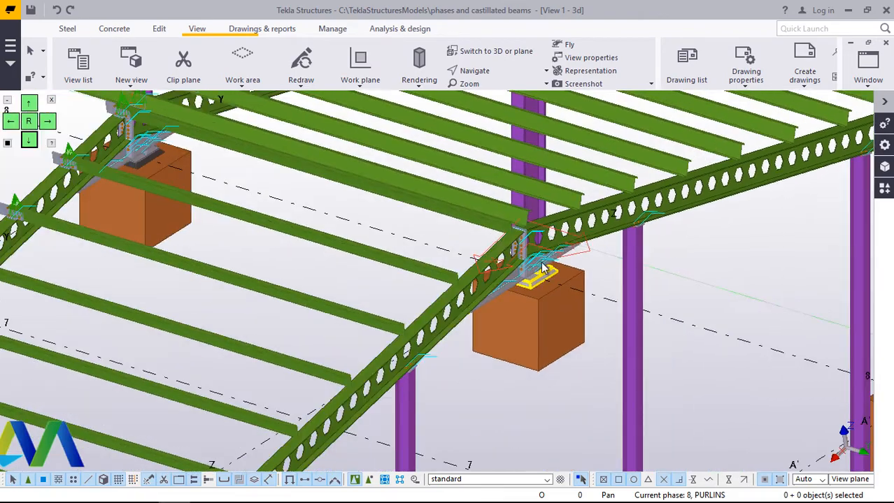
scroll(529, 271, down, 2)
scroll(563, 225, down, 4)
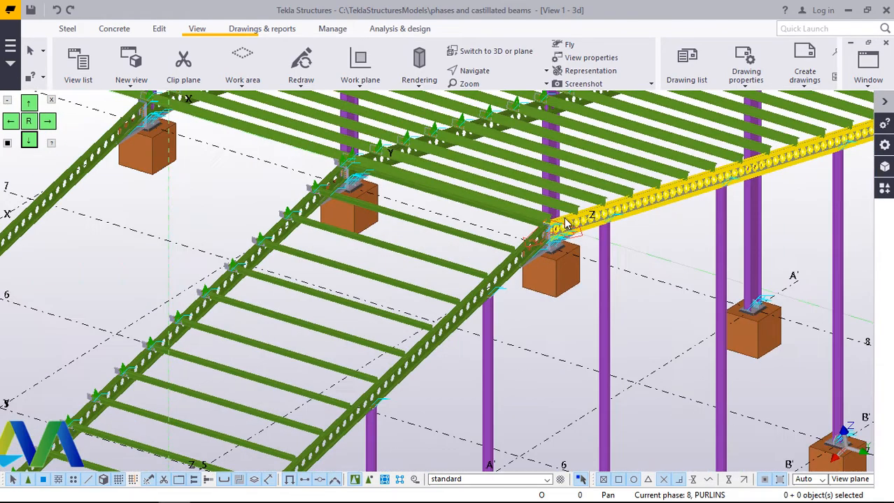
scroll(526, 224, up, 2)
scroll(527, 224, up, 4)
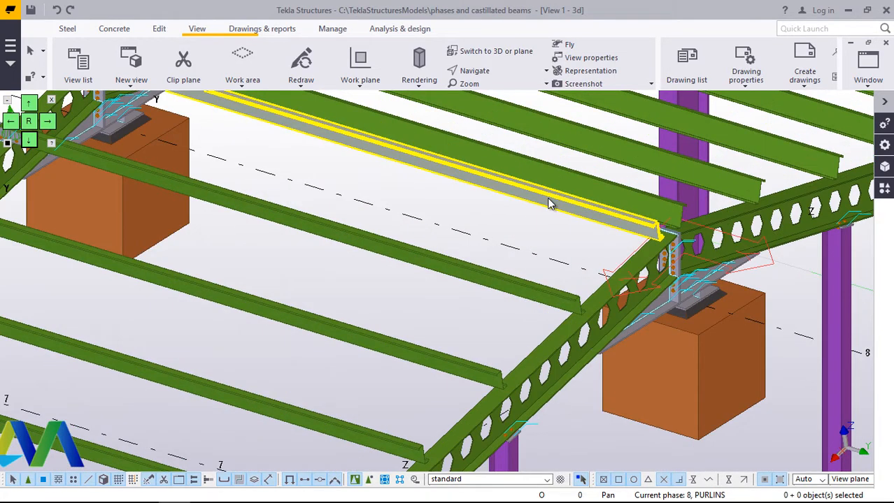
click(548, 203)
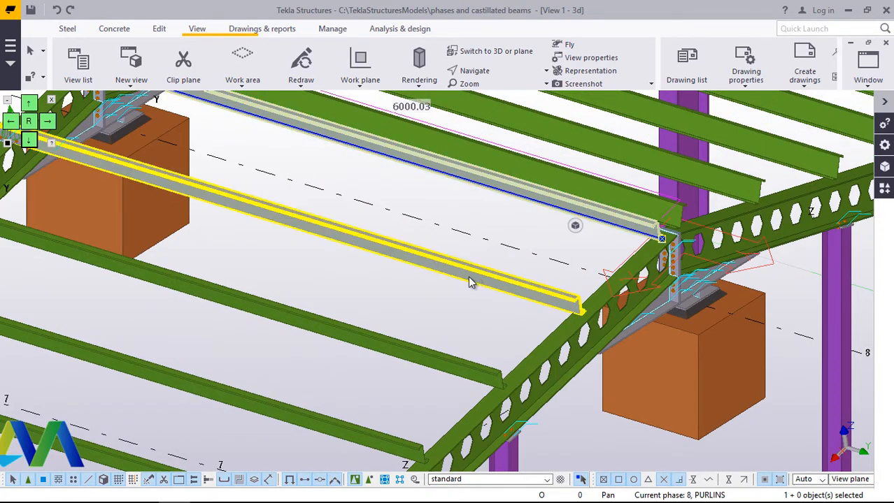
ctrl+click(468, 276)
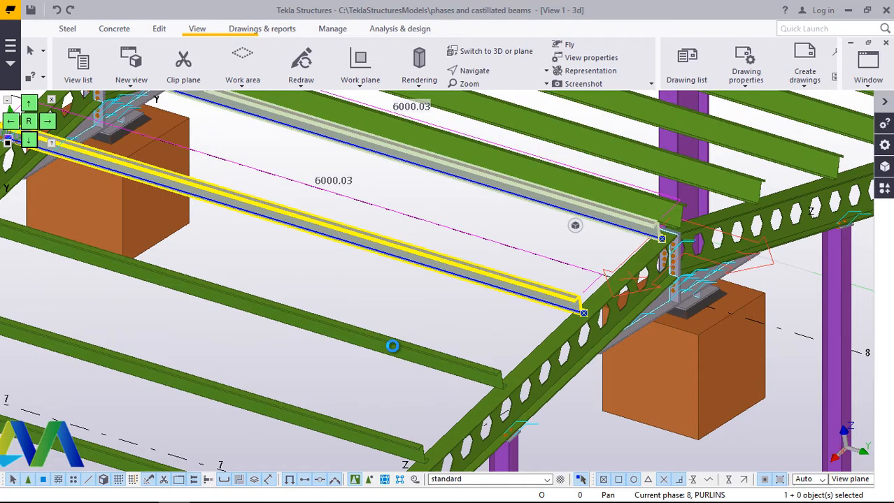
ctrl+click(392, 346)
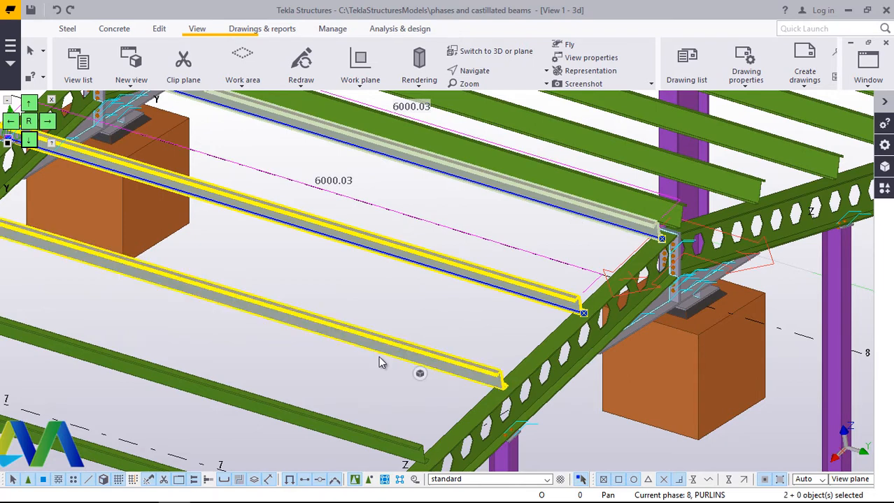
ctrl+click(379, 358)
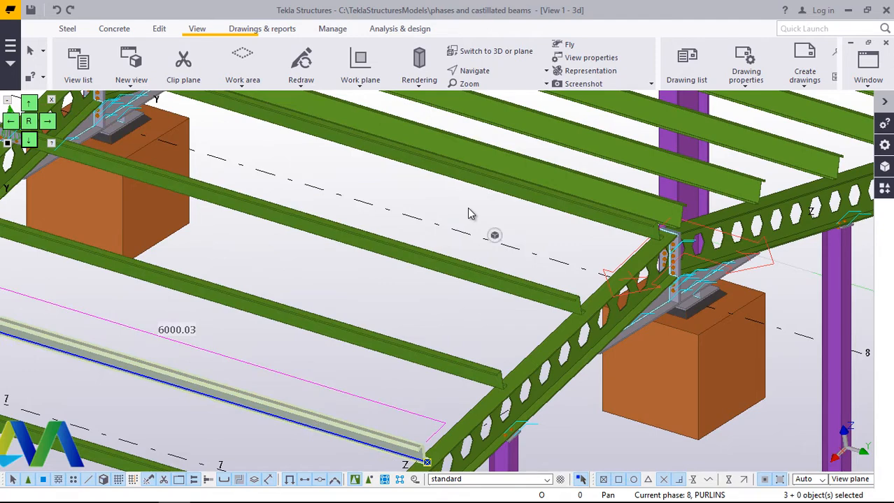
- Select the seven lowest purlins of the end bay, from the eave column up the slope
scroll(471, 214, down, 5)
scroll(271, 424, up, 5)
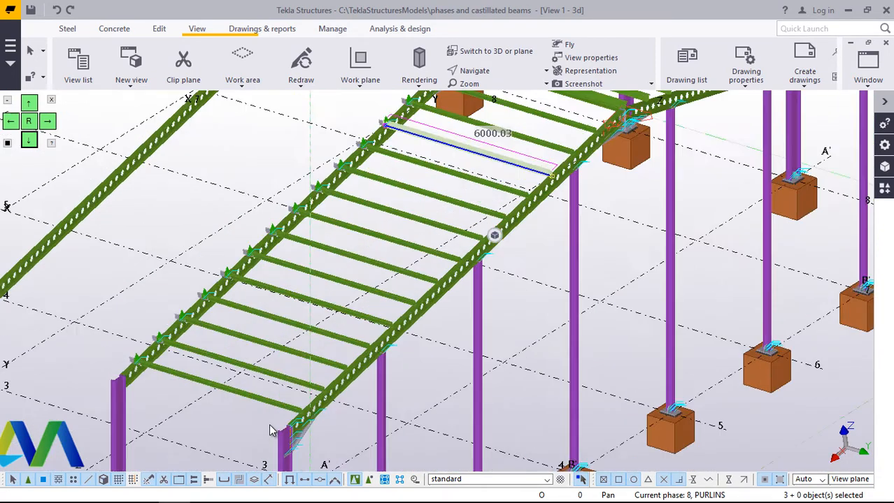
scroll(273, 419, up, 3)
click(299, 386)
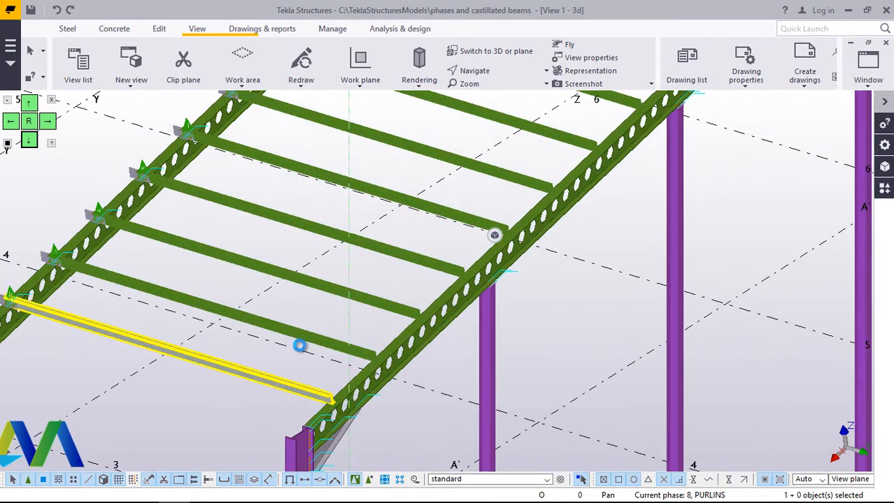
ctrl+click(383, 304)
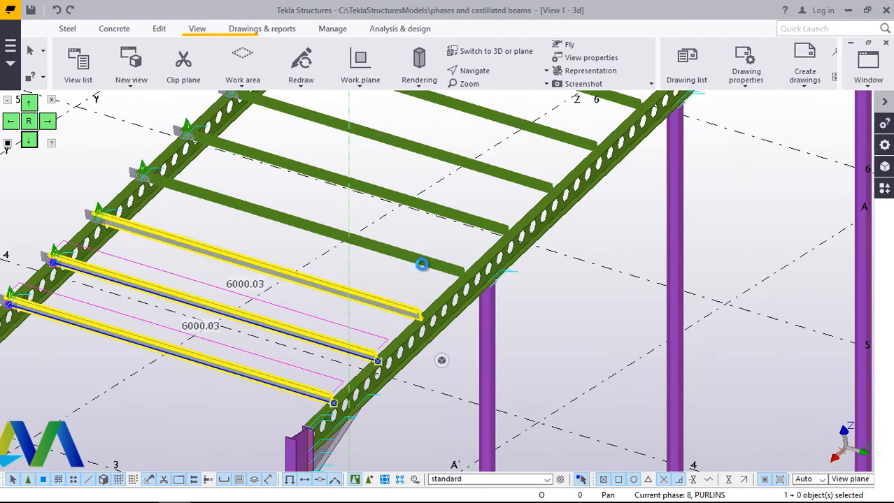
ctrl+click(421, 263)
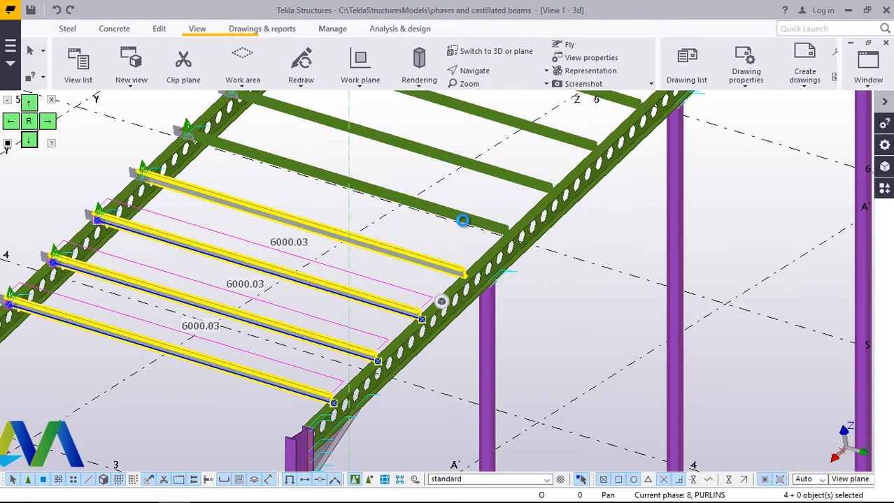
ctrl+click(466, 217)
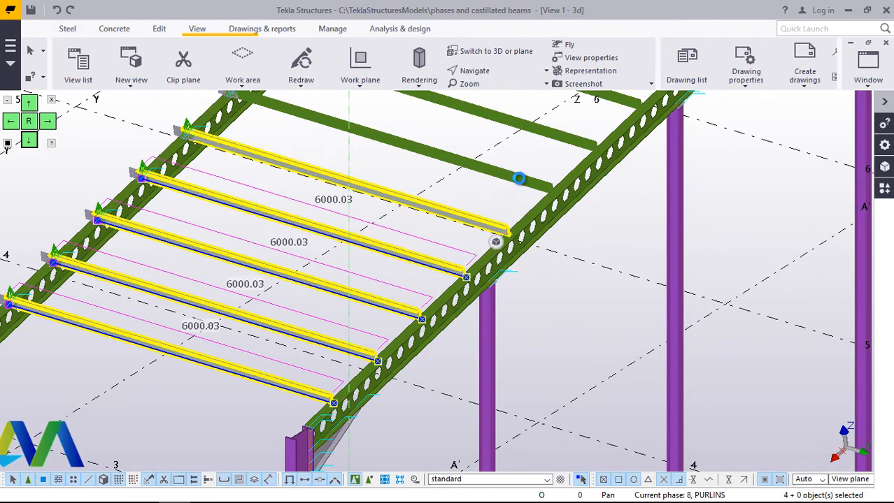
ctrl+click(520, 181)
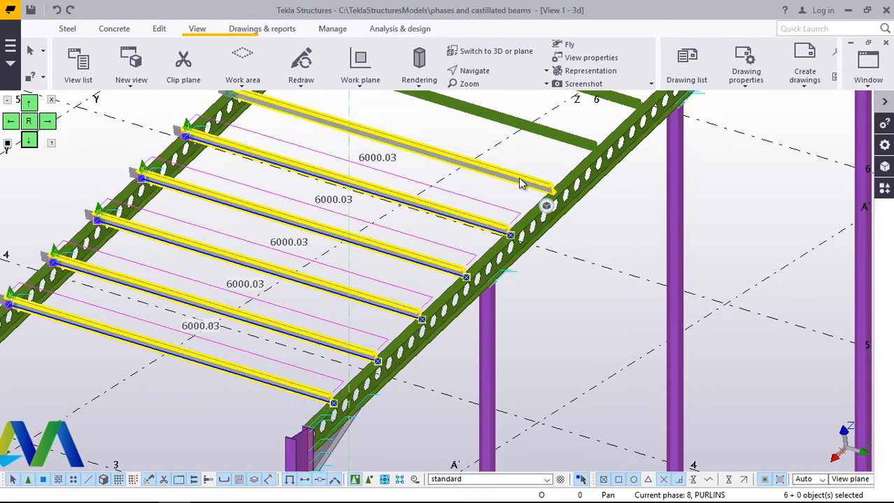
ctrl+click(565, 140)
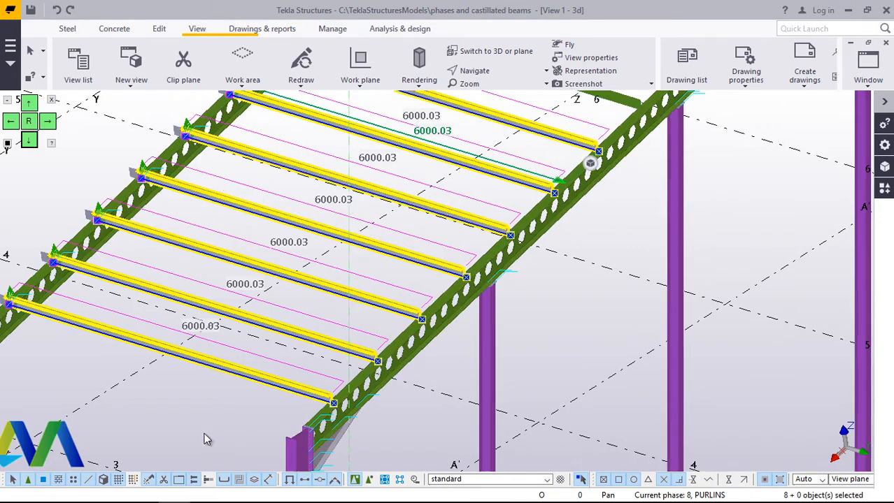
- Add the middle purlins of the end bay's front slope to the selection, continuing up from the seven lowest ones
scroll(204, 432, down, 2)
scroll(197, 432, down, 3)
scroll(198, 434, down, 2)
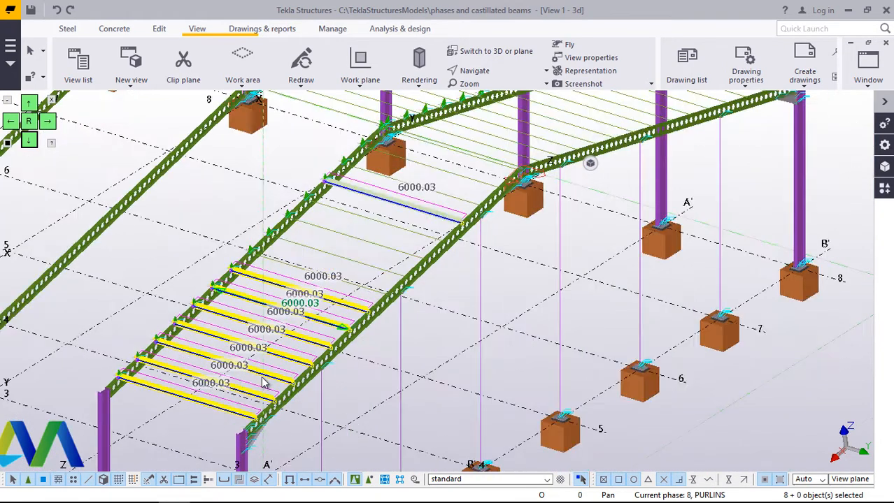
scroll(413, 257, up, 5)
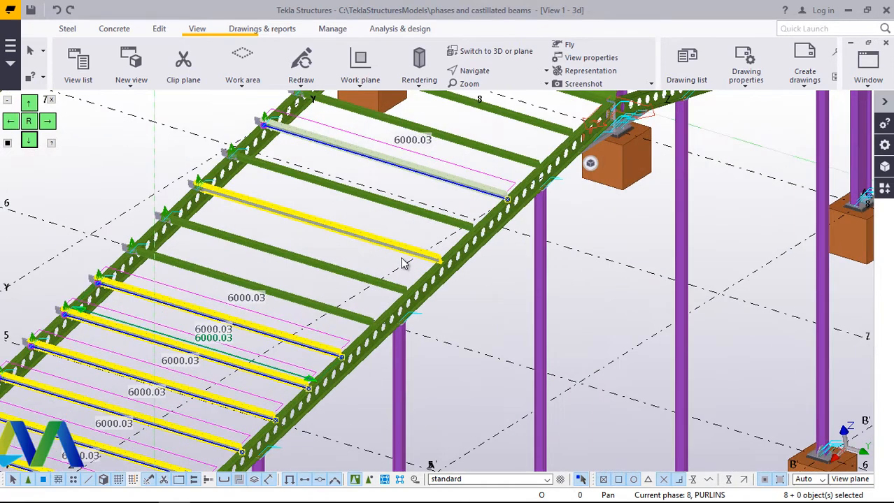
scroll(403, 264, up, 1)
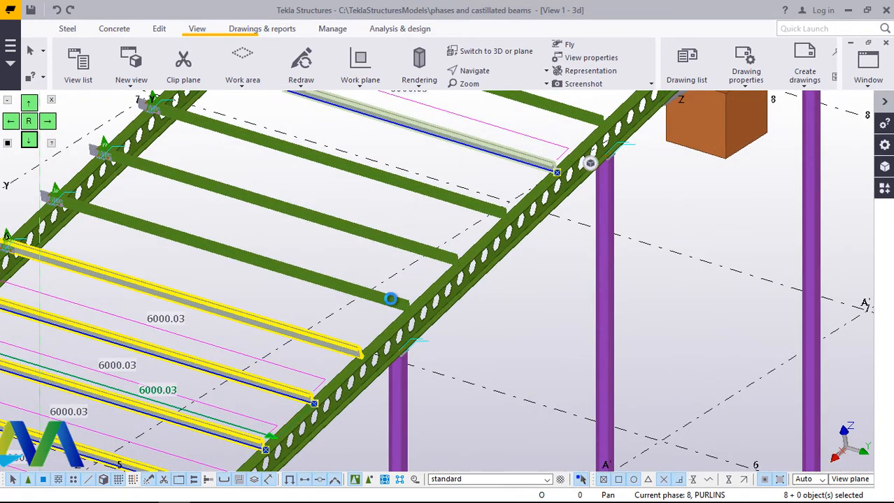
ctrl+click(390, 299)
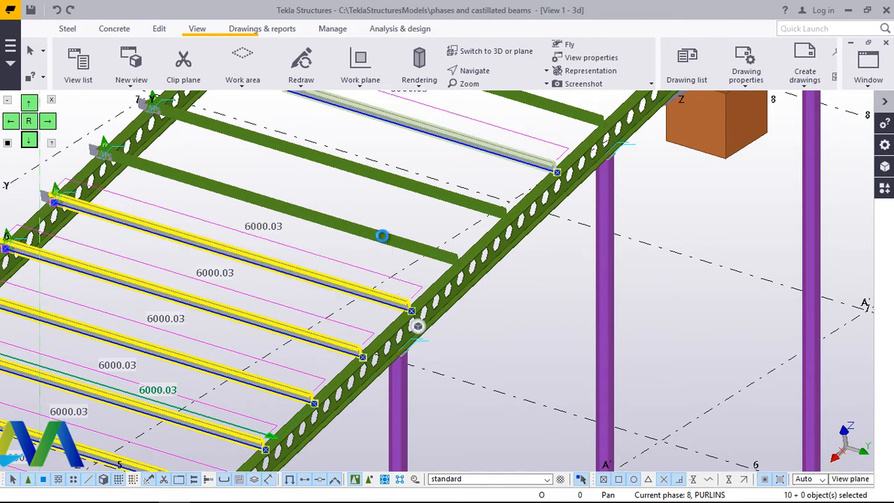
shift+click(431, 194)
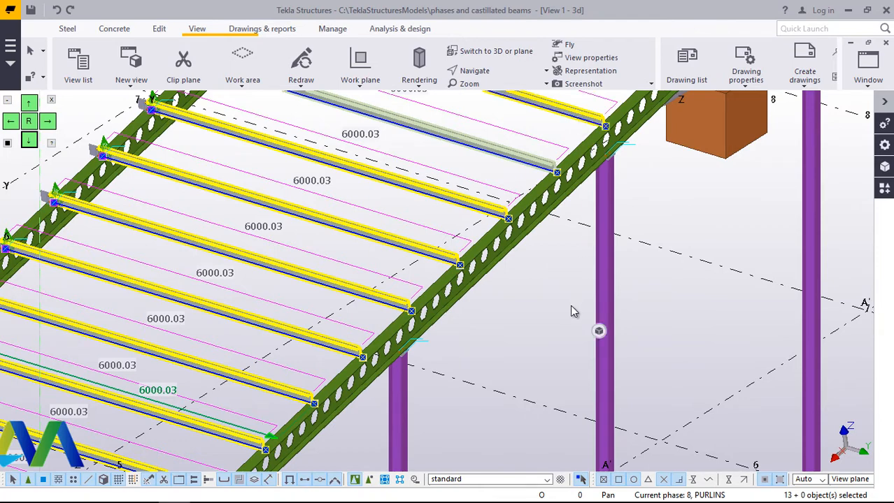
- Add the last unselected purlins next to the ridge joint of the gable frame to the selection
scroll(478, 380, down, 6)
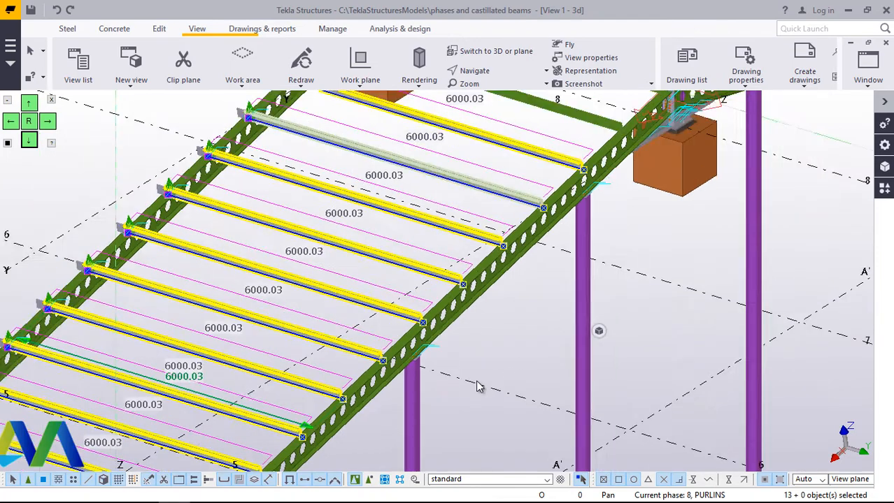
scroll(597, 174, up, 3)
scroll(598, 179, up, 6)
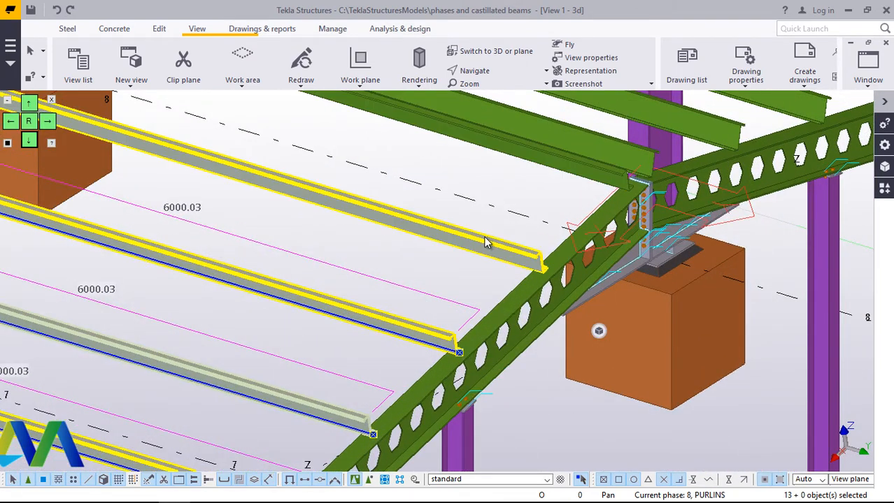
shift+click(559, 162)
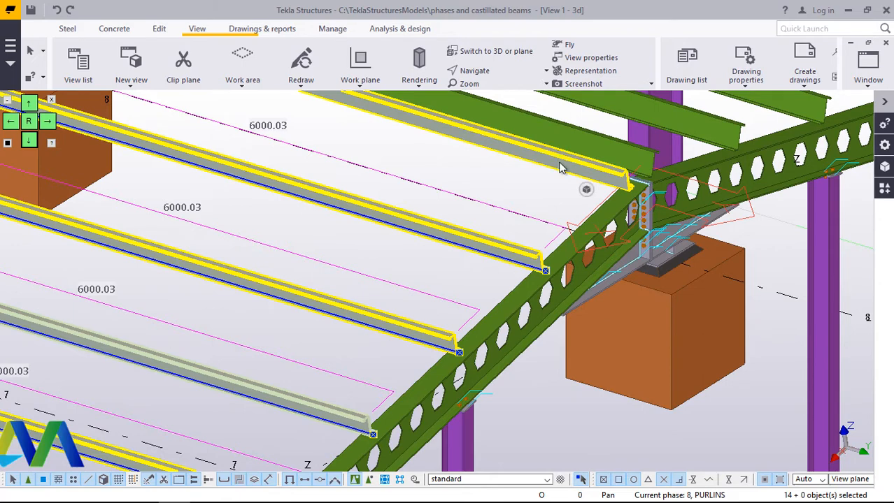
shift+click(559, 168)
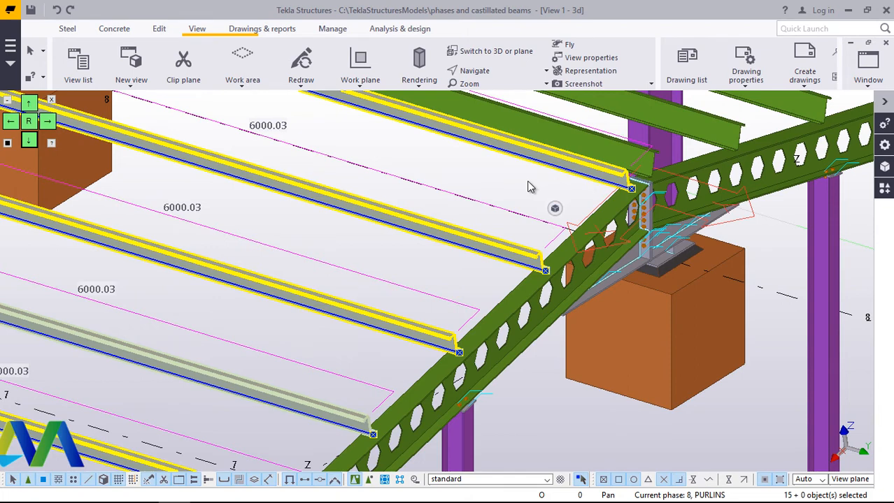
- Copy the selected end-bay purlins linearly along the building with dX 0, dY -6000, dZ 0 and 23 copies, and end the command
right_click(530, 188)
mouse_move(585, 205)
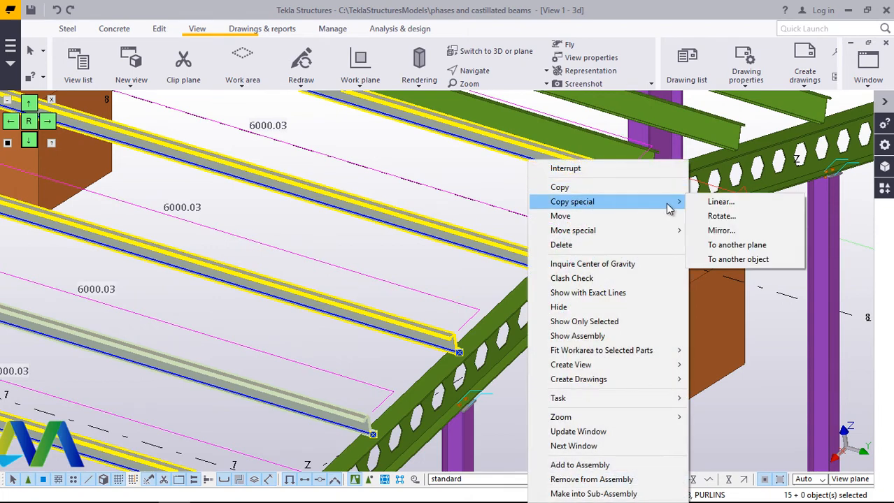
click(714, 200)
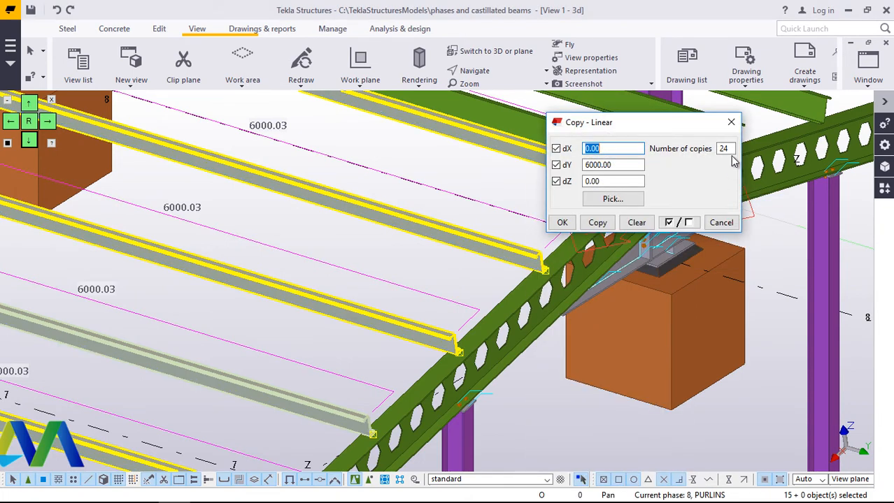
click(725, 148)
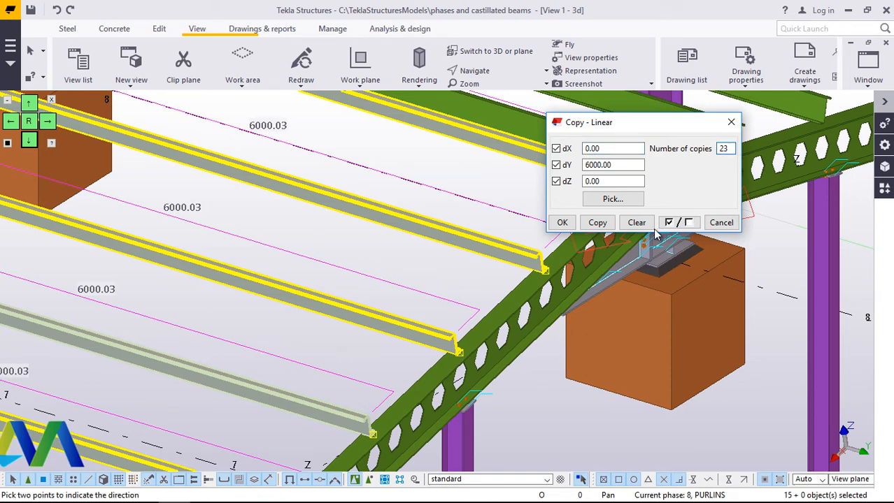
drag(655, 130, 661, 315)
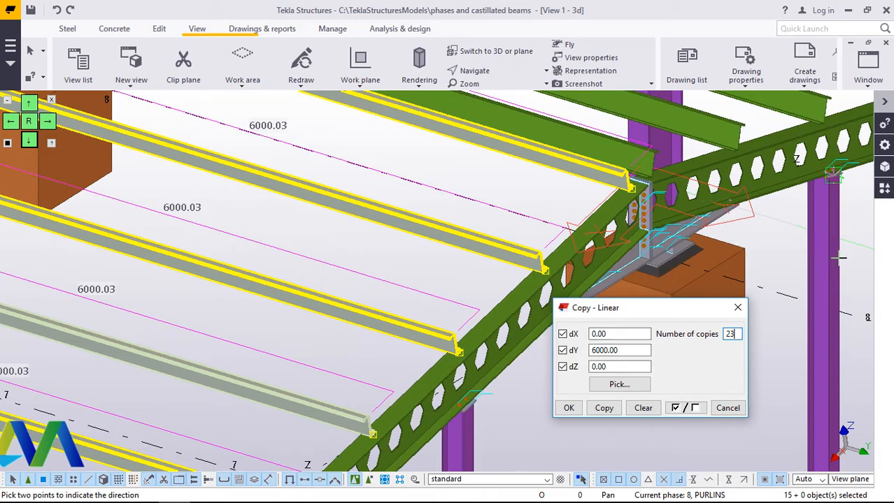
click(594, 352)
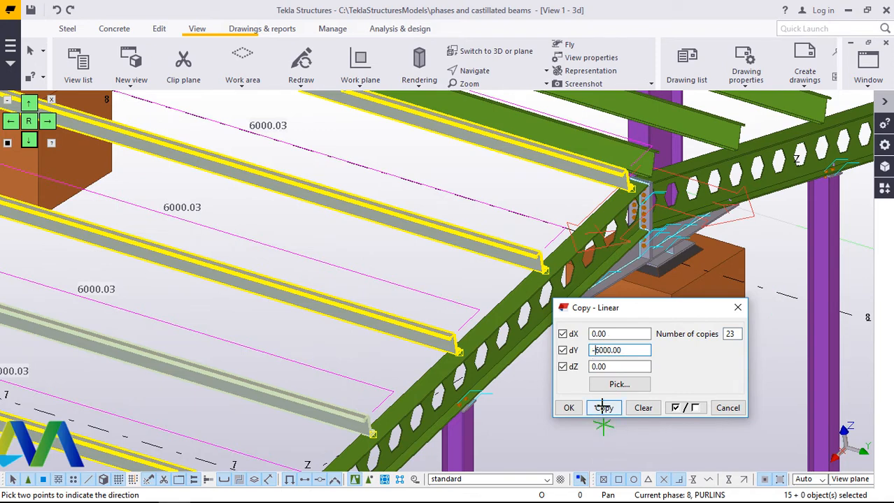
click(602, 407)
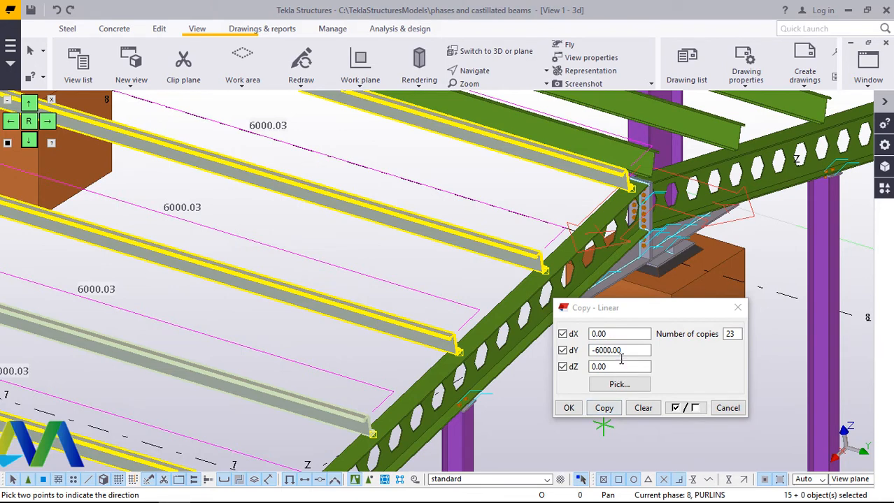
click(569, 410)
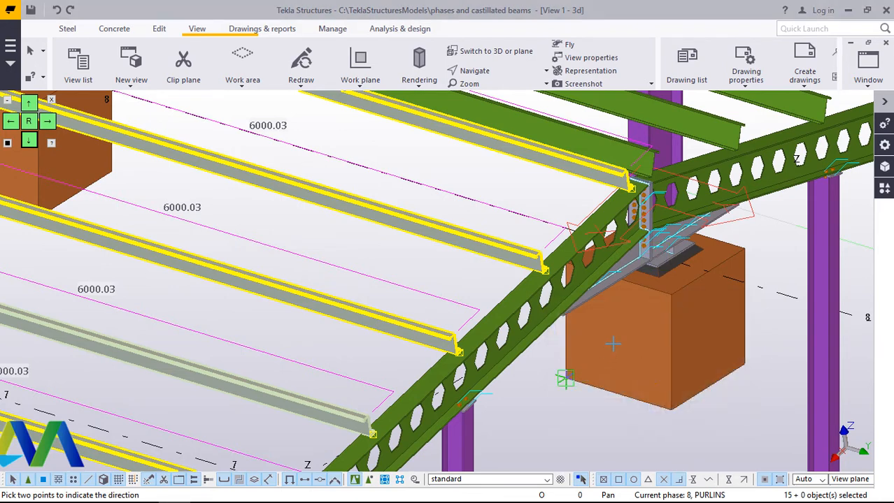
scroll(604, 353, down, 2)
scroll(585, 401, down, 2)
right_click(584, 401)
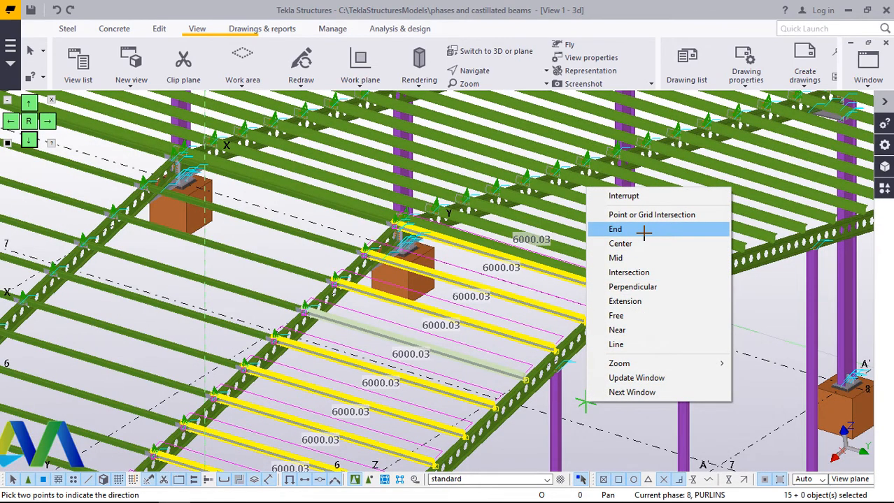
click(632, 196)
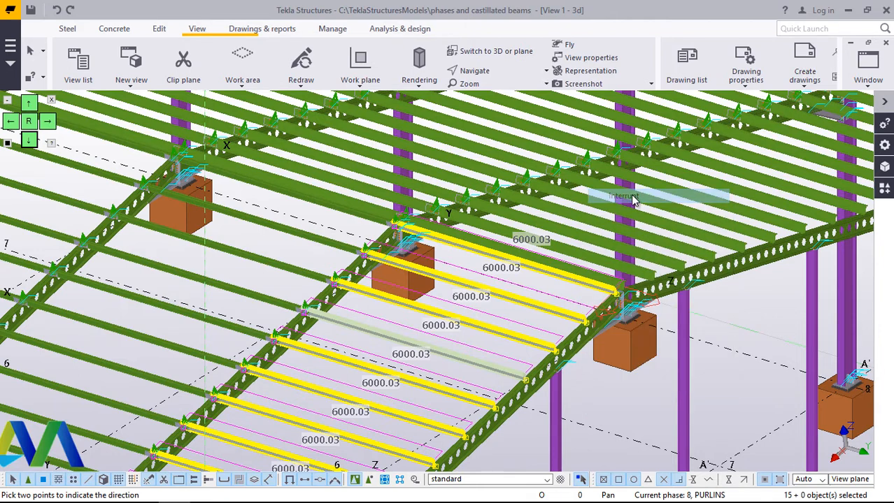
- Examine the purlins along the whole roof and their bolted cleat connections on the gable frame at grid A
scroll(662, 362, down, 2)
scroll(662, 361, down, 2)
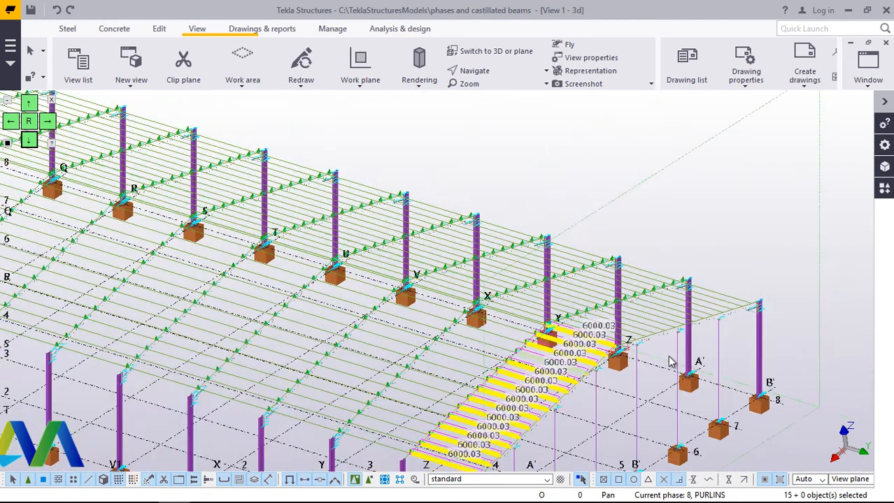
scroll(701, 344, down, 1)
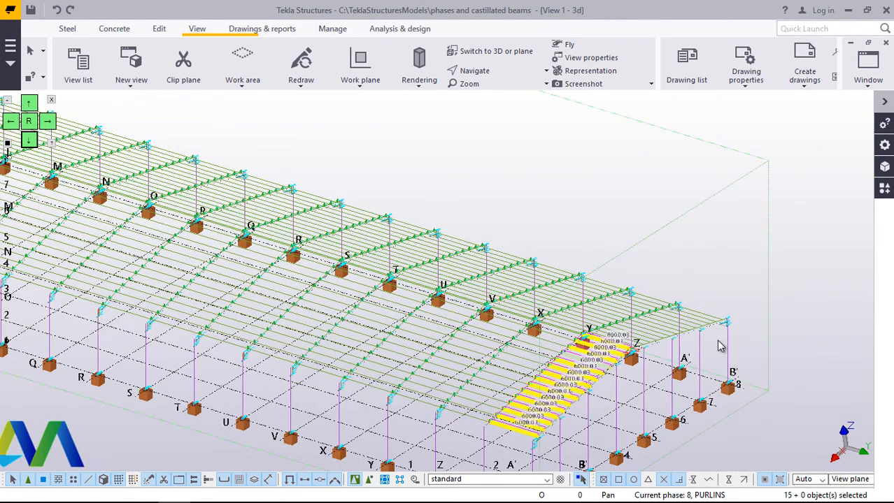
scroll(720, 346, down, 2)
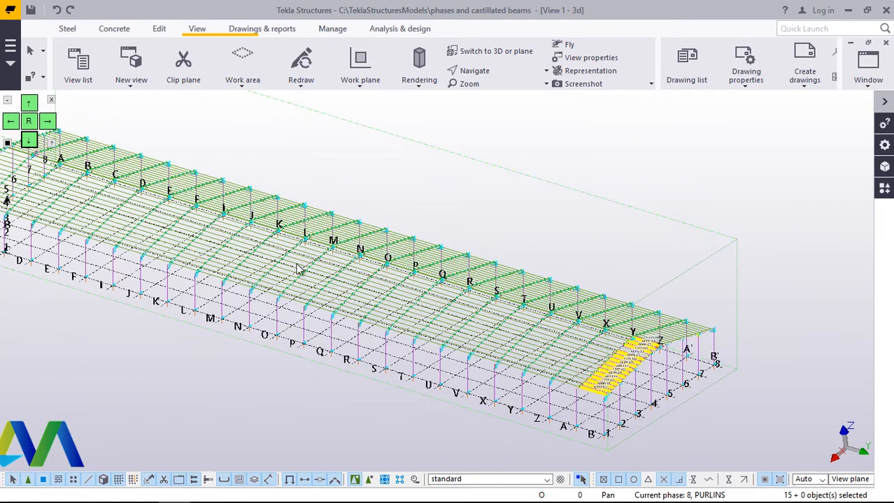
scroll(720, 346, down, 3)
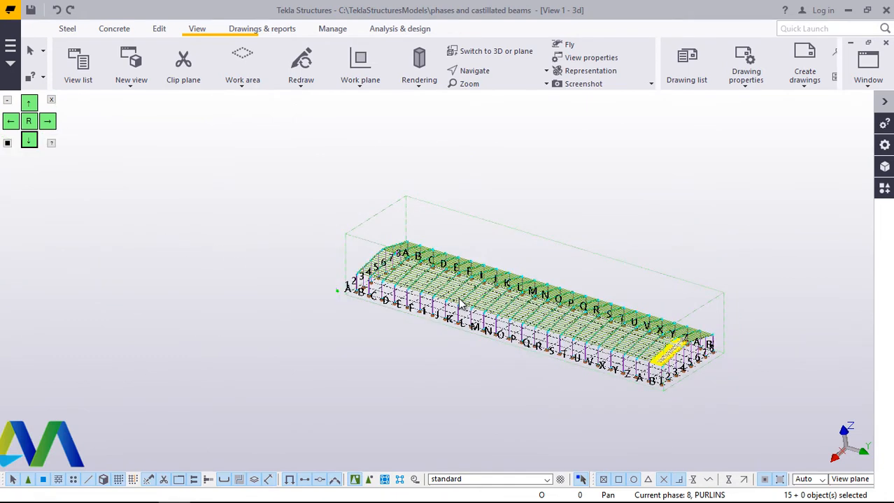
scroll(627, 355, up, 3)
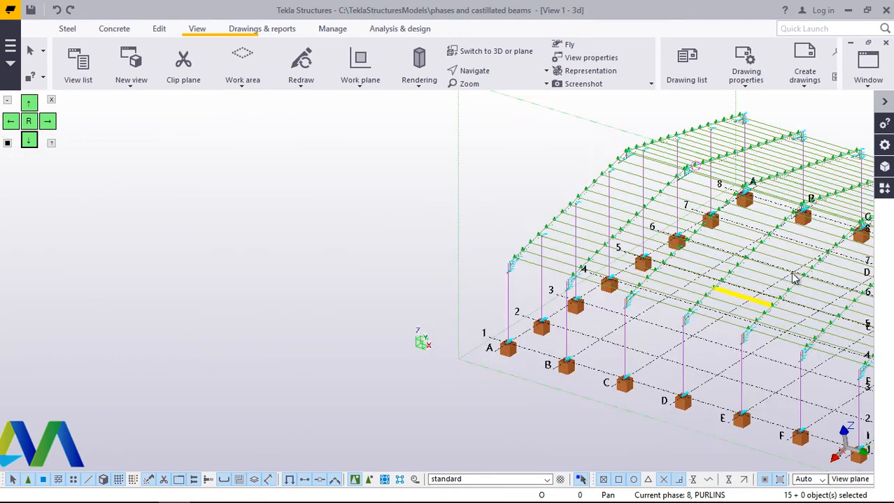
scroll(783, 279, up, 2)
scroll(538, 147, up, 4)
scroll(517, 144, up, 5)
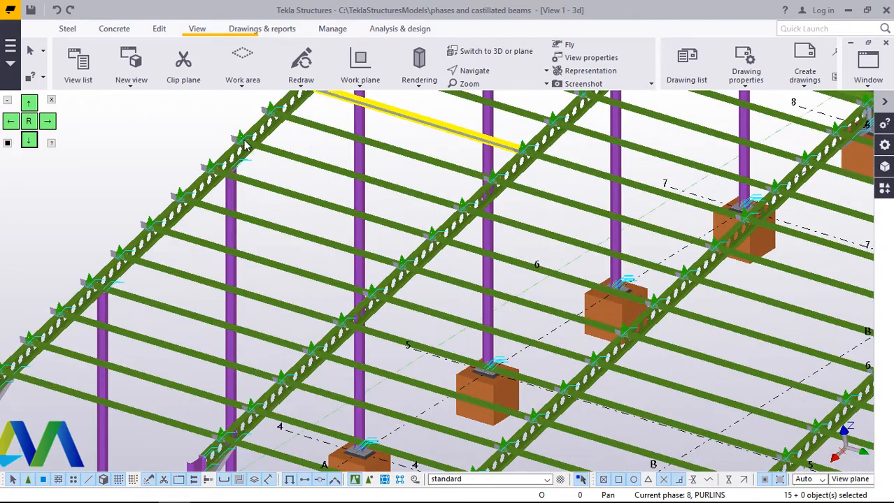
scroll(214, 140, up, 6)
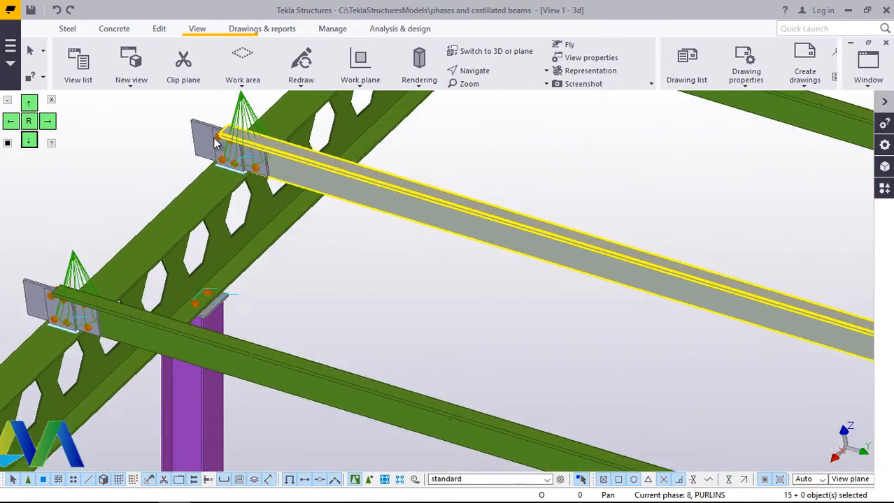
scroll(262, 224, down, 6)
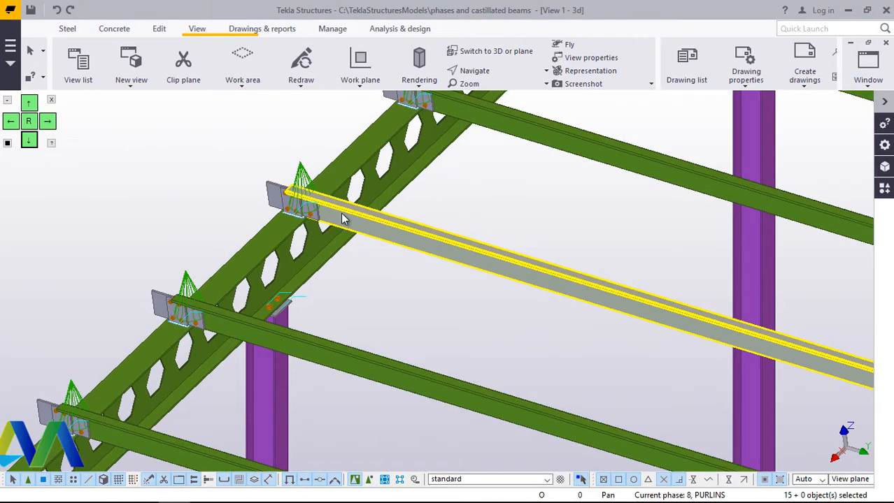
scroll(307, 193, up, 2)
scroll(318, 199, up, 1)
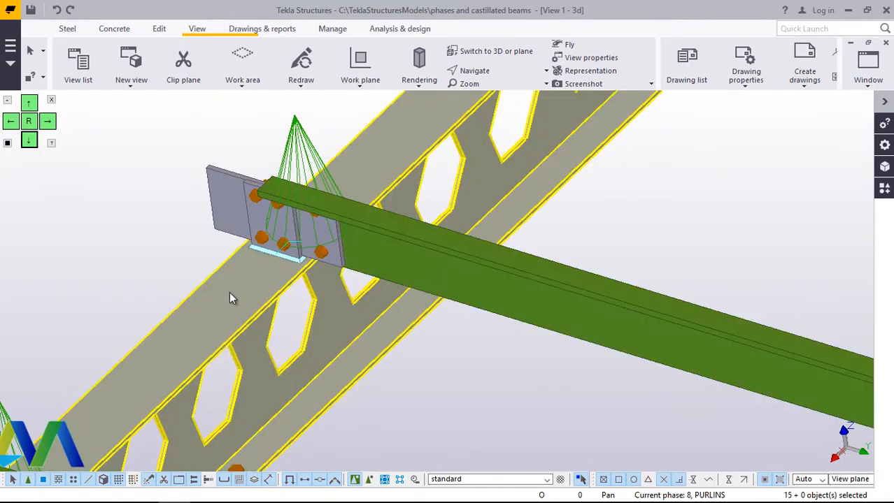
- Open the position properties of the lowest end-bay purlin on the gable frame at grid A
scroll(248, 263, down, 8)
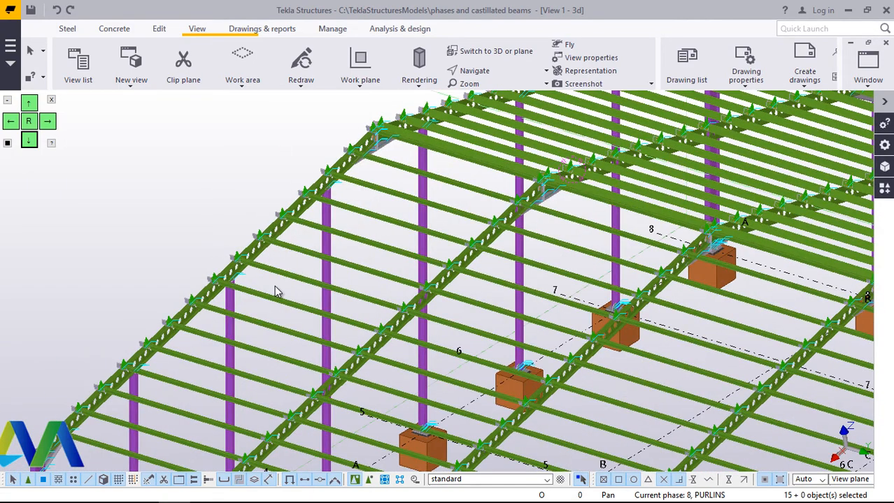
scroll(91, 419, down, 3)
scroll(140, 347, up, 8)
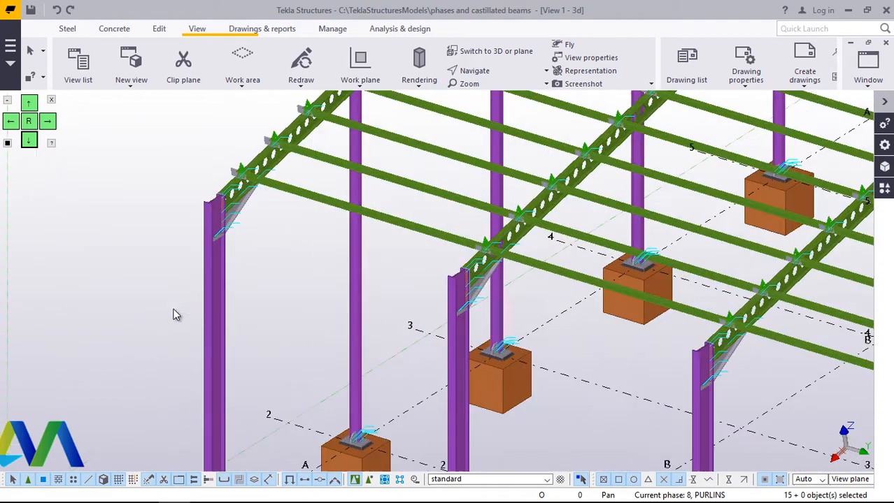
scroll(269, 151, up, 5)
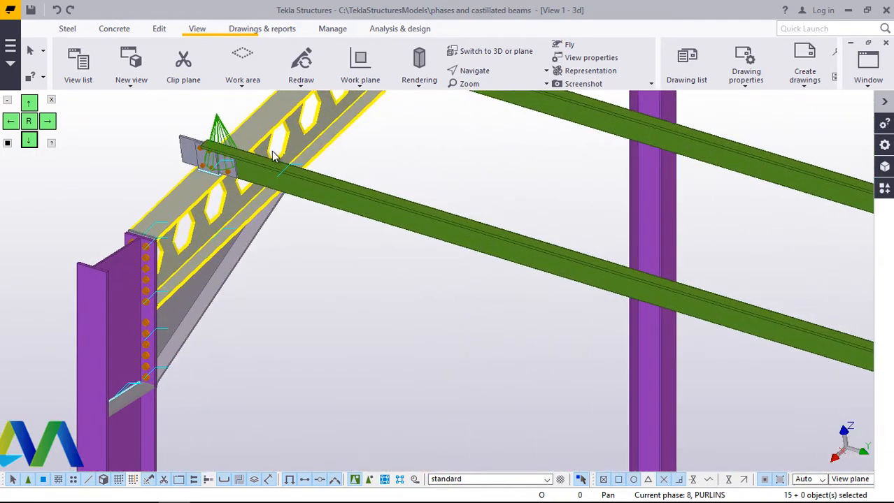
click(257, 164)
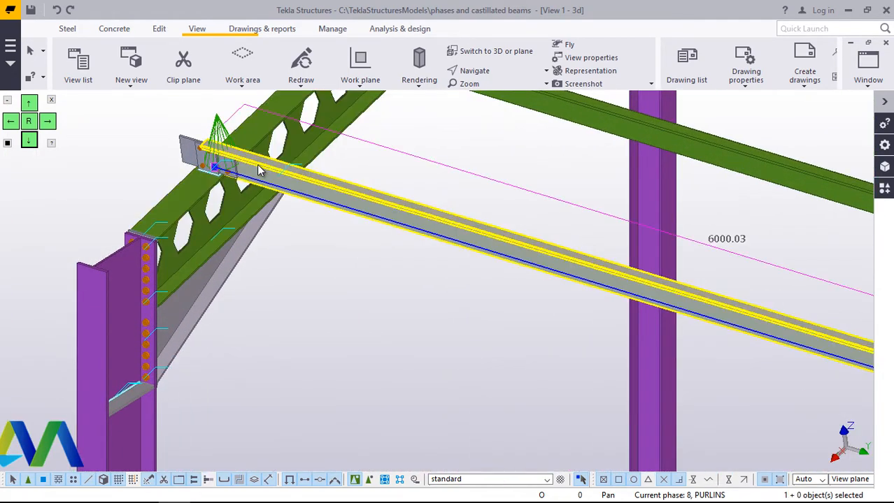
double_click(258, 169)
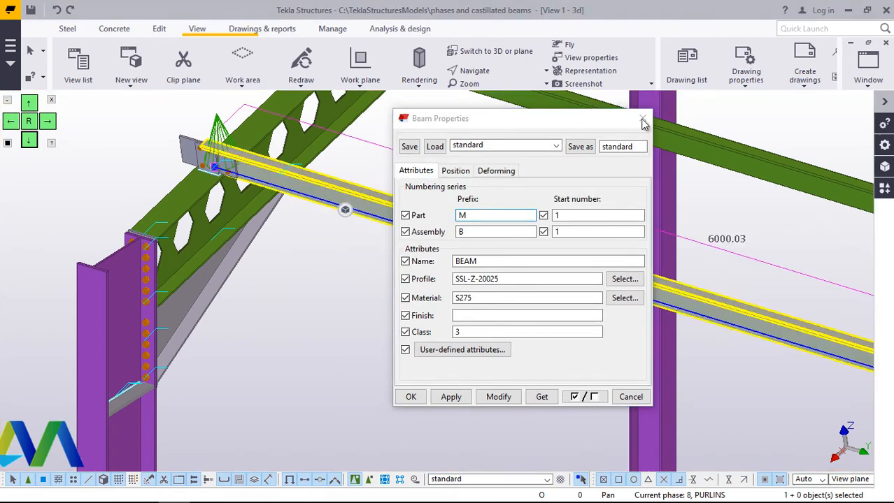
click(643, 121)
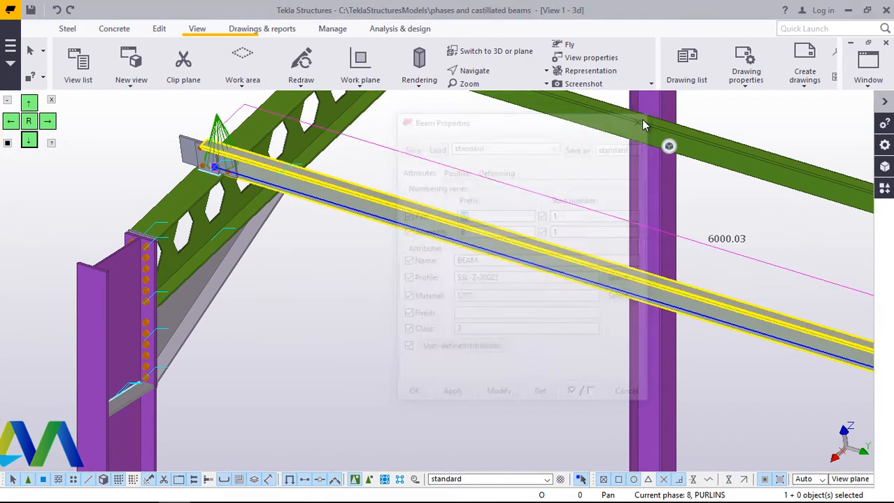
double_click(350, 194)
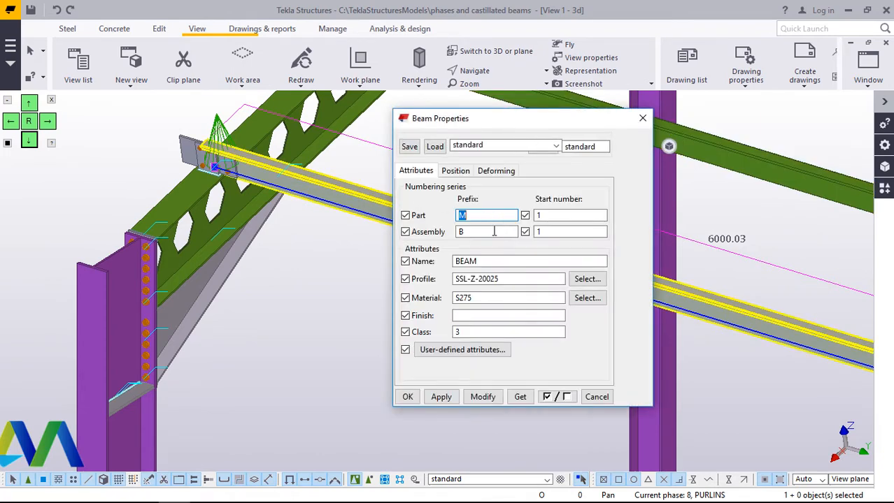
click(454, 176)
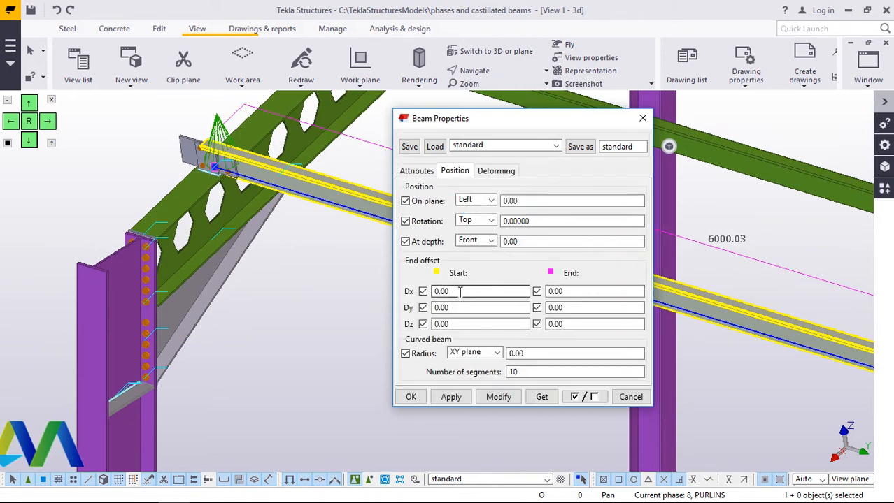
- Try a start end-offset Dx of 600 on the lowest purlin, and reset the start value to 0
drag(460, 293, 427, 291)
text(6)
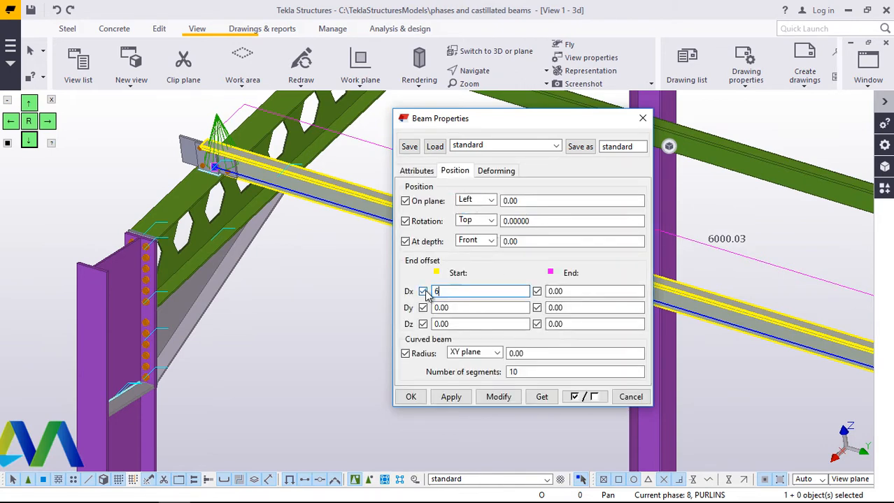
text(00)
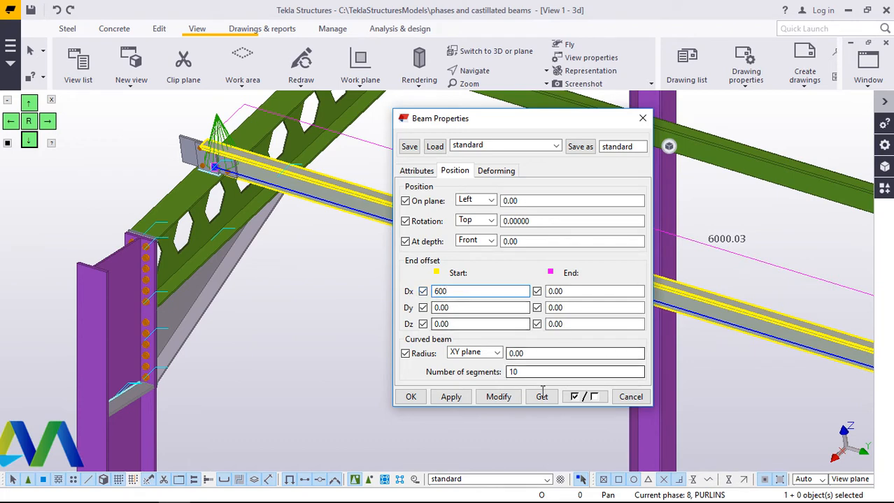
click(498, 398)
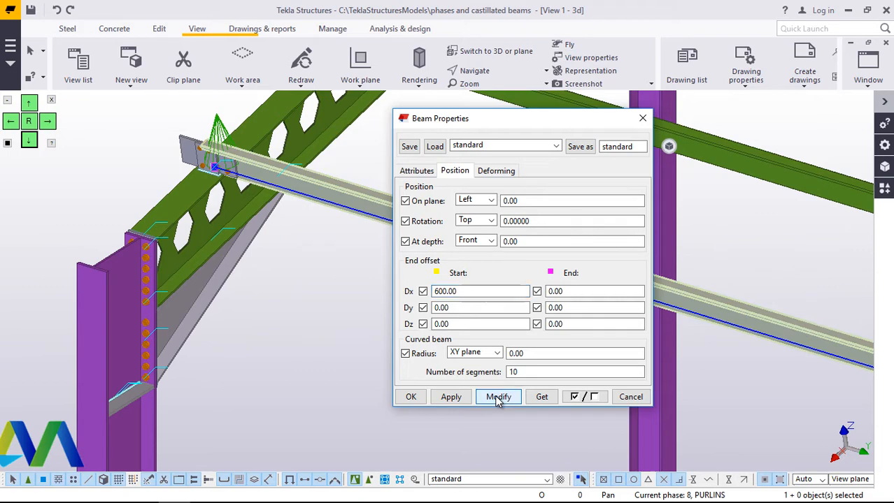
drag(469, 292, 411, 297)
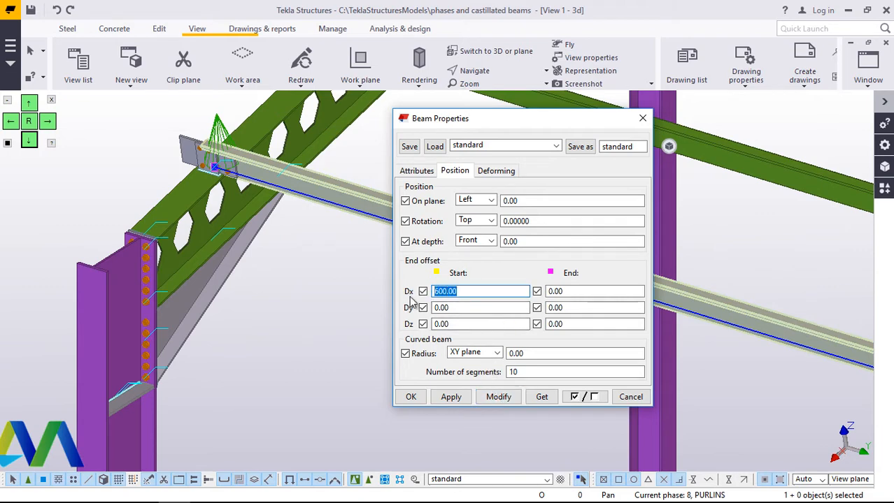
text(0)
- Apply an end-side Dx offset of 600 to the lowest purlin so it overhangs the gable frame
click(570, 292)
drag(568, 290, 533, 292)
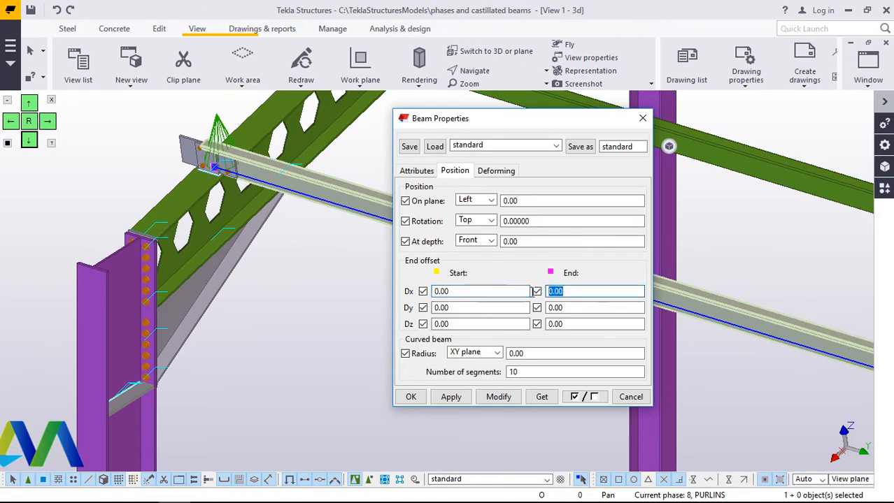
text(600)
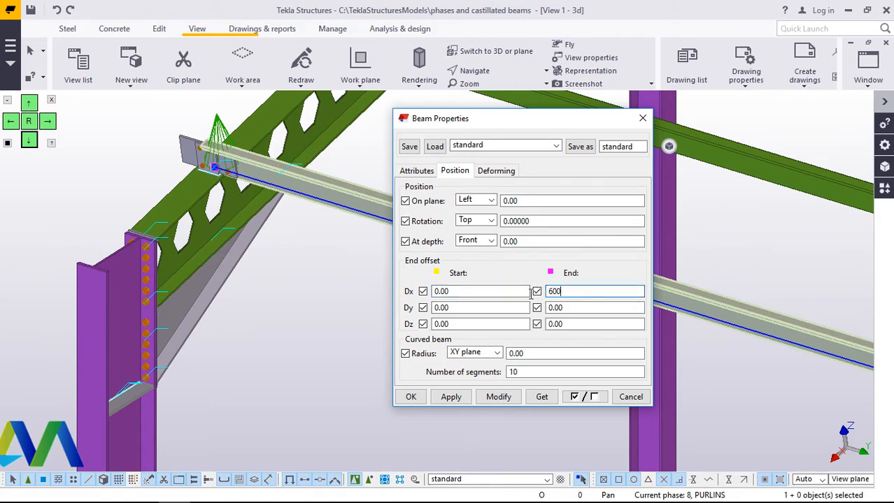
click(498, 397)
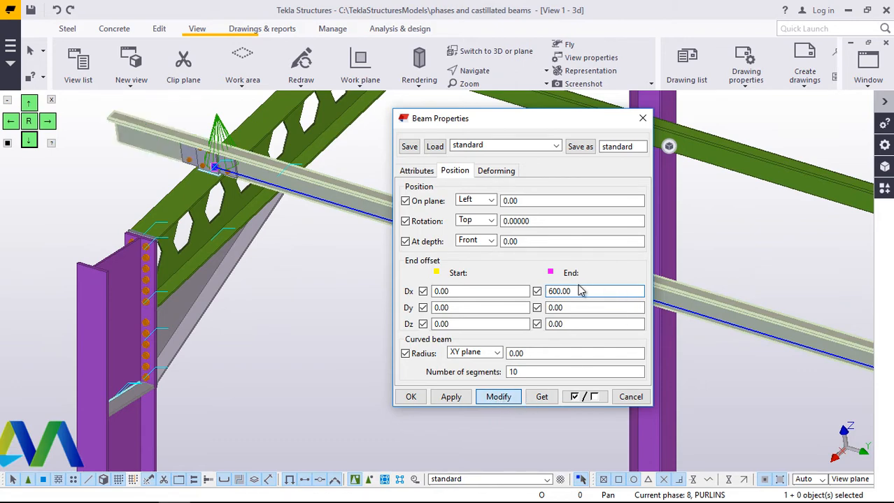
- Set the lowest purlin's end-side Dx offset to 300 and apply the modification
drag(579, 290, 551, 291)
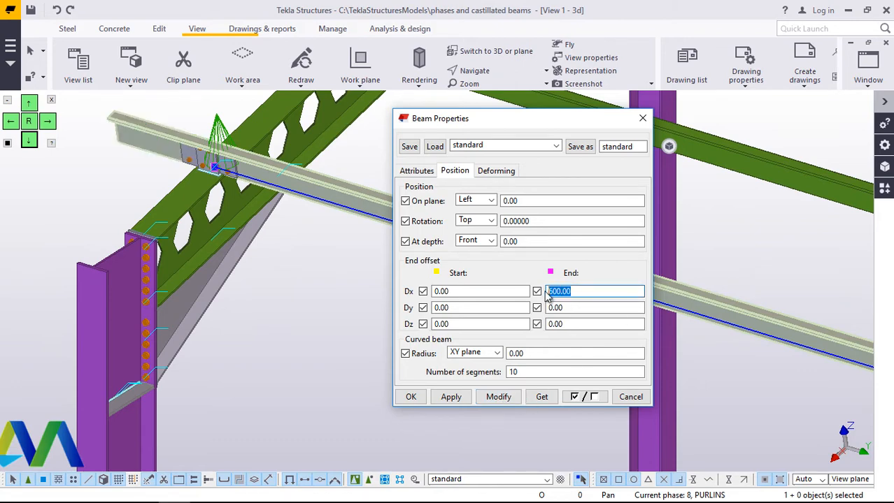
text(300)
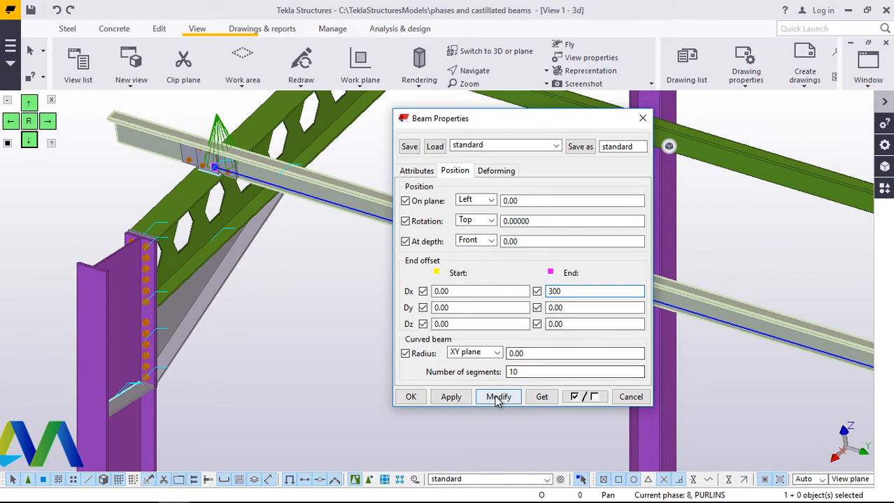
click(497, 398)
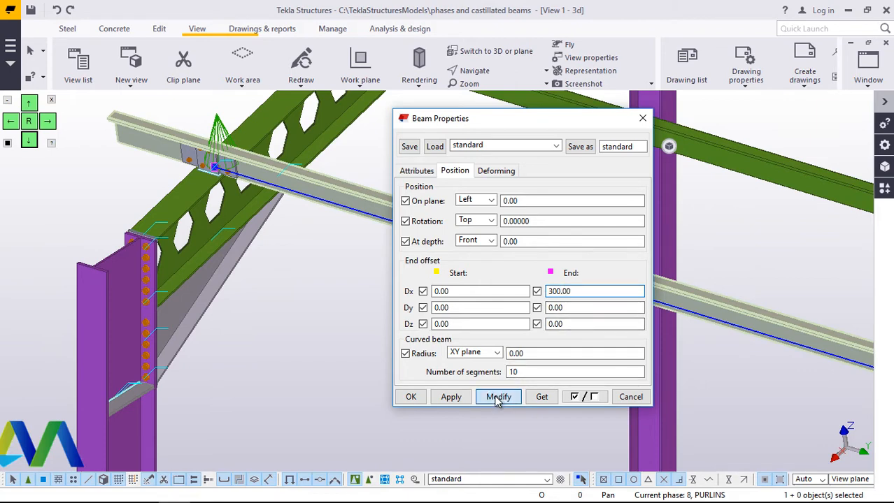
click(497, 398)
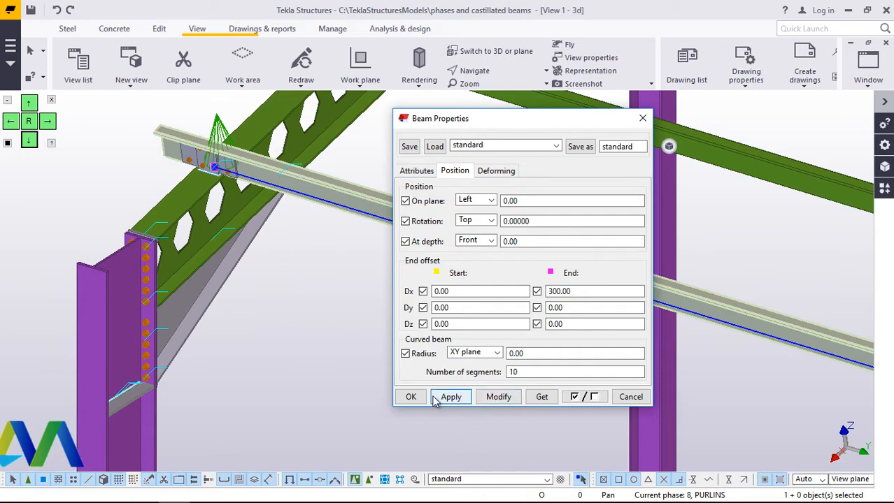
- Select the eight end-bay purlins directly above the lowest one on the gable frame's front slope
scroll(160, 422, down, 5)
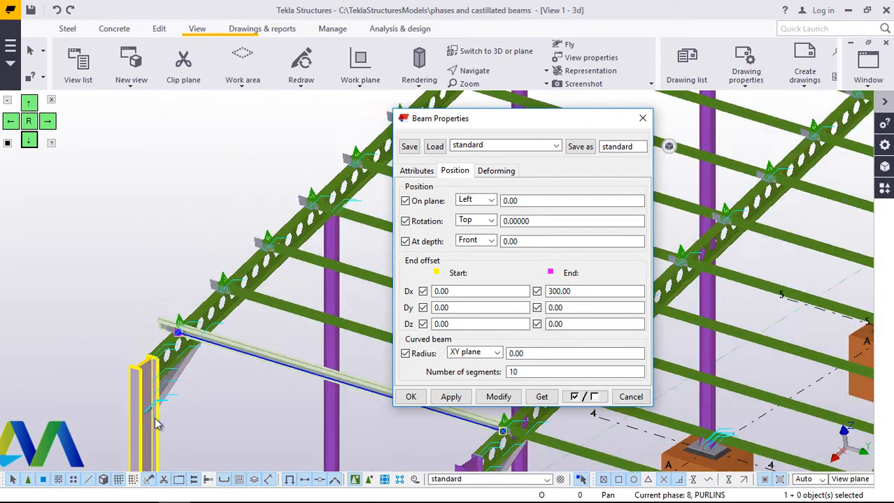
scroll(111, 413, down, 3)
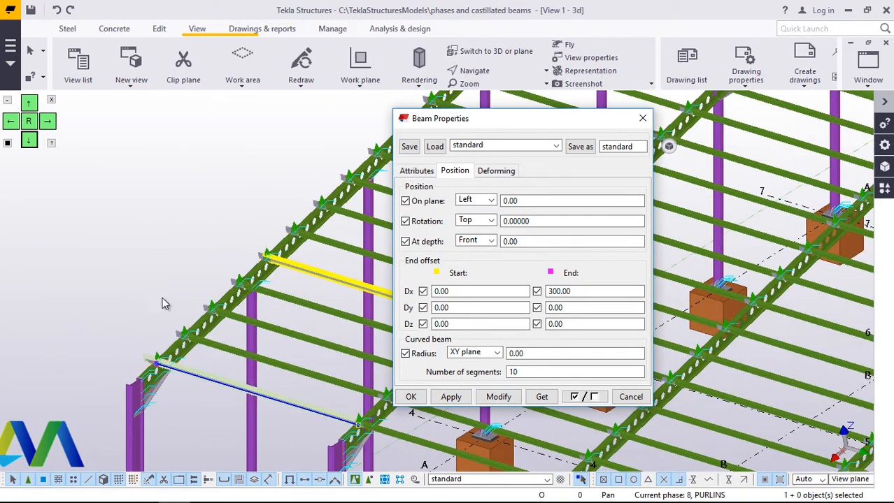
scroll(97, 300, down, 4)
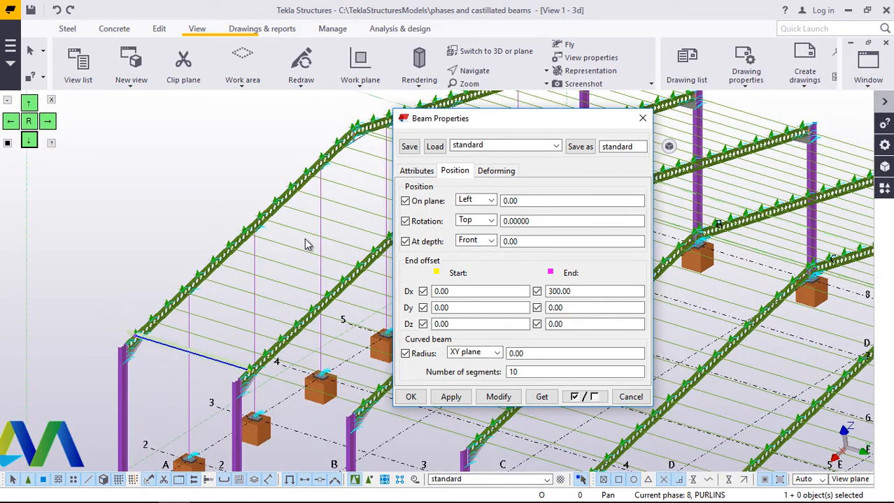
scroll(300, 239, up, 2)
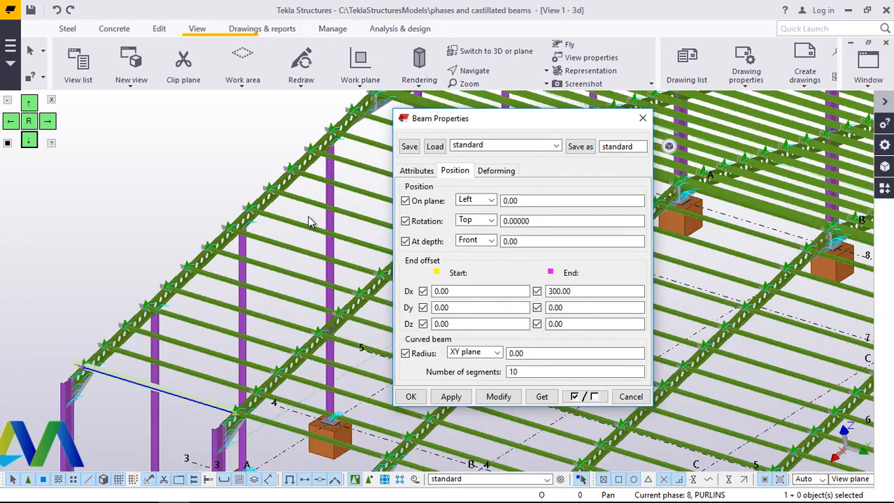
click(304, 218)
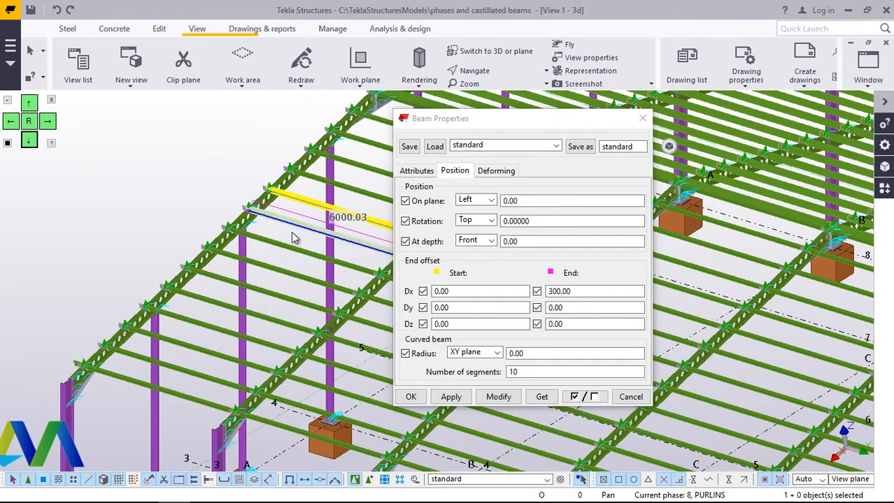
click(241, 183)
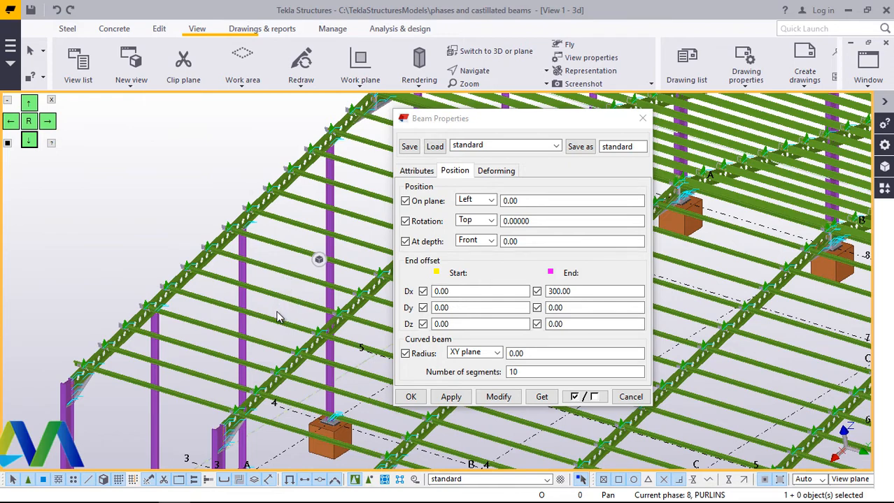
drag(272, 317, 297, 214)
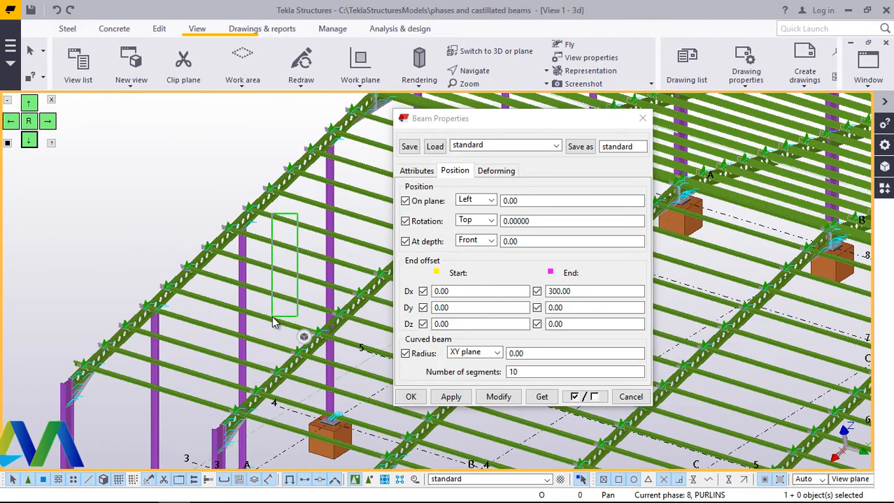
drag(274, 324, 270, 323)
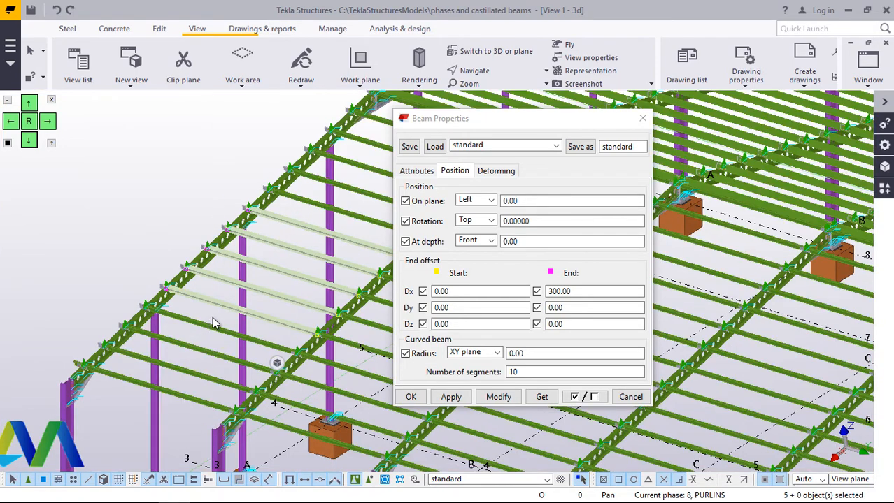
drag(210, 319, 197, 393)
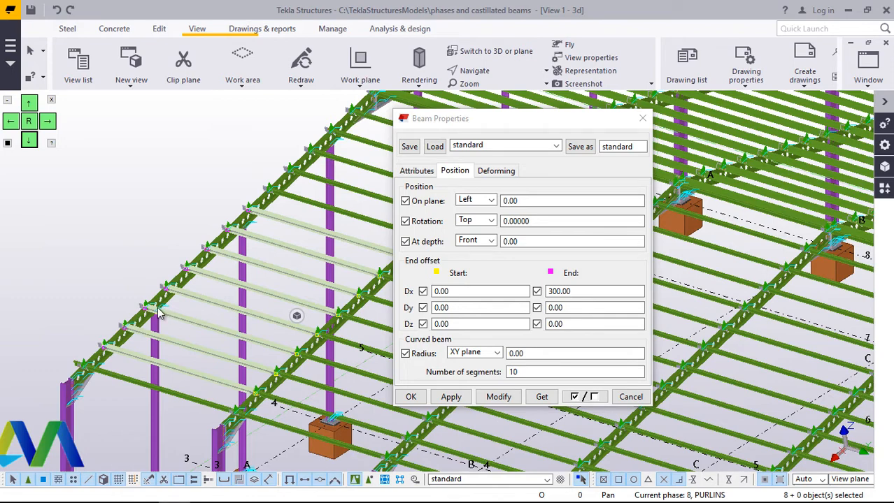
- Add the next five end-bay purlins up the slope and the one at the ridge joint to the selection
scroll(110, 323, down, 2)
scroll(350, 203, up, 3)
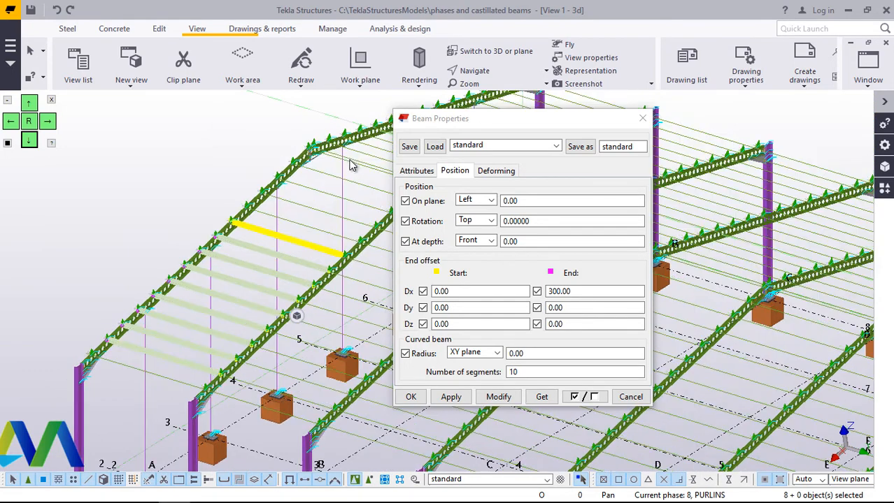
scroll(352, 159, up, 2)
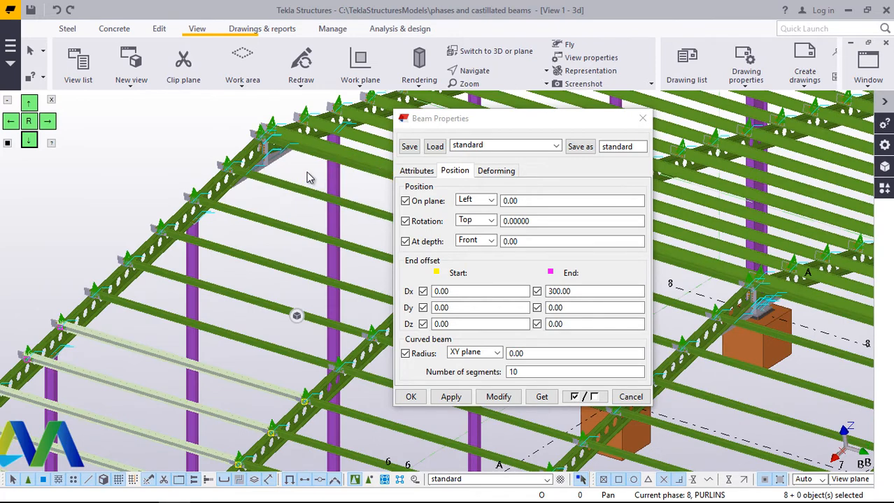
drag(300, 216, 275, 360)
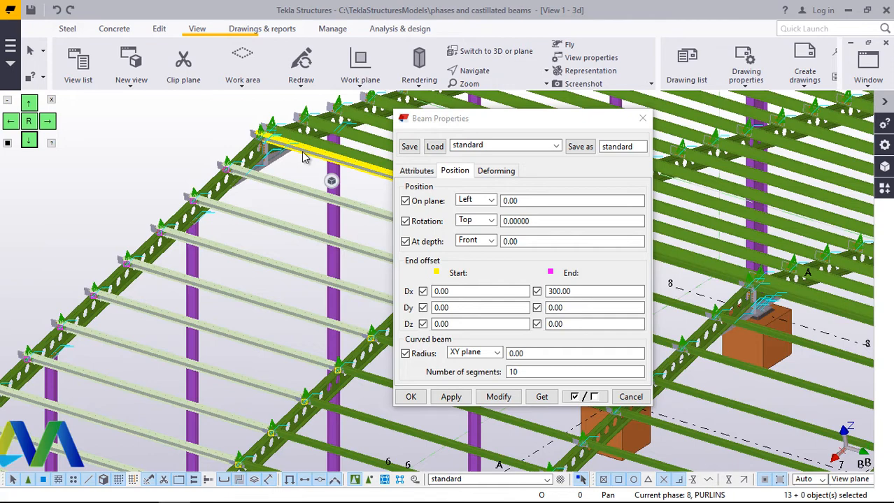
shift+click(302, 156)
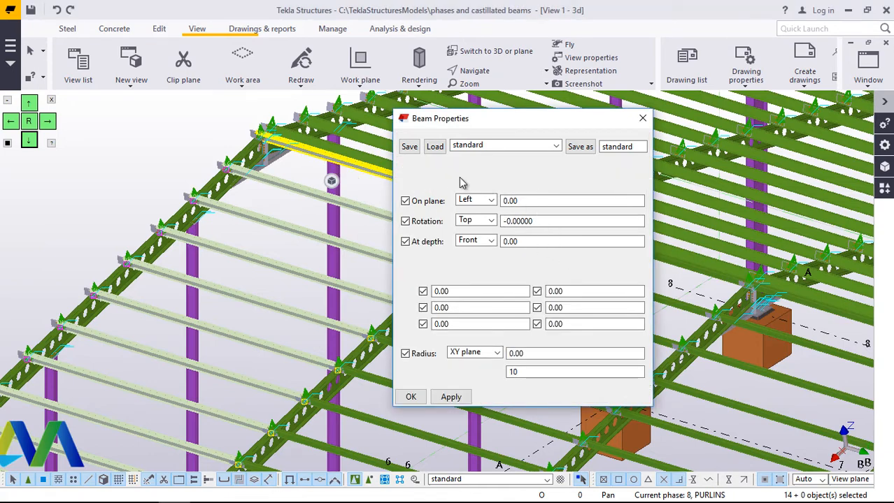
- Set the end-side Dx offset of all selected end-bay purlins to 300 and apply the modification
double_click(567, 292)
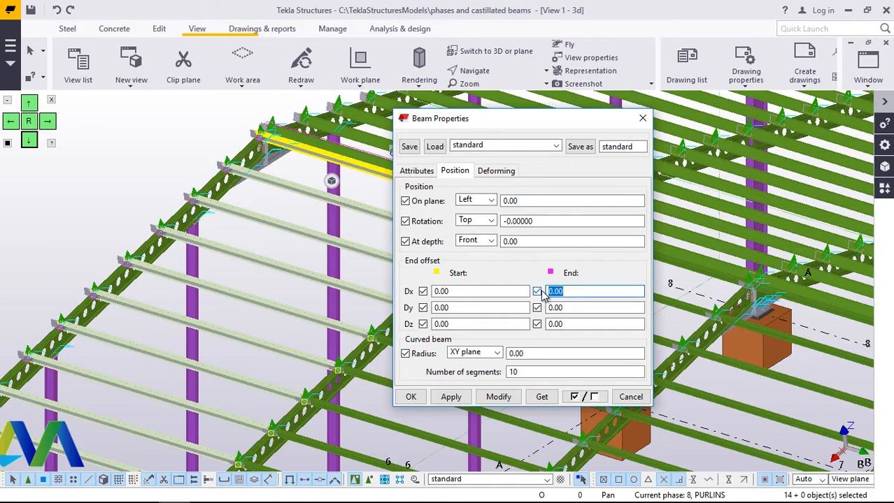
text(3)
click(499, 397)
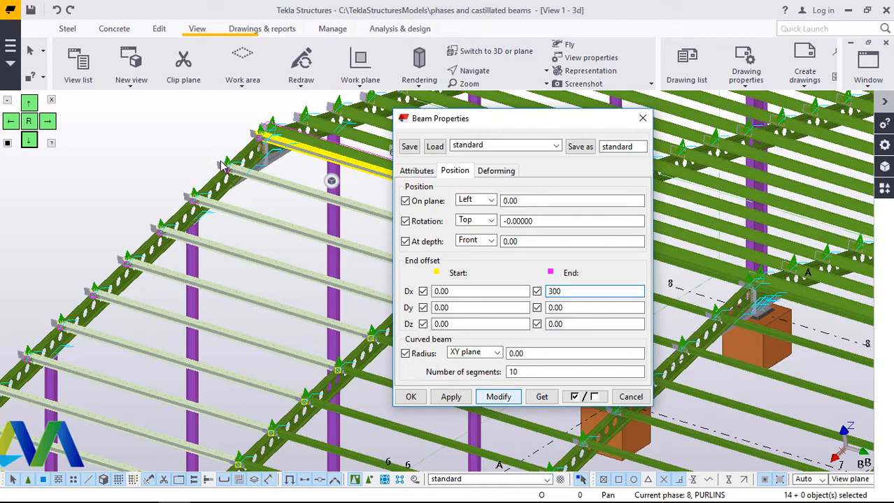
scroll(218, 165, up, 4)
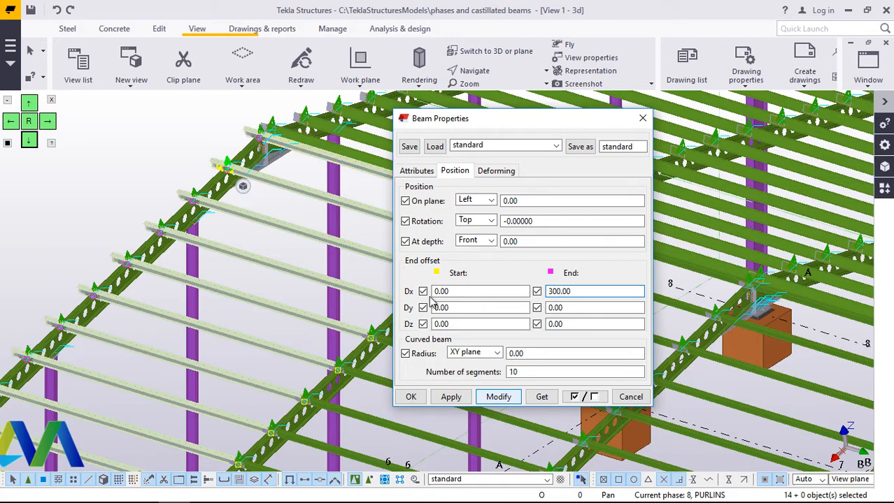
- Close the beam properties and examine the extended purlin ends and their bolted connections along the gable frame from several angles
click(411, 397)
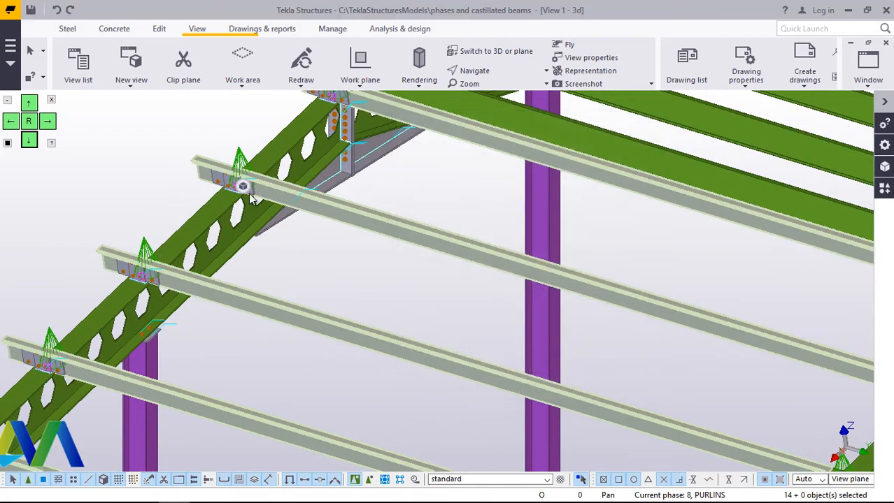
scroll(221, 154, up, 4)
scroll(222, 155, up, 3)
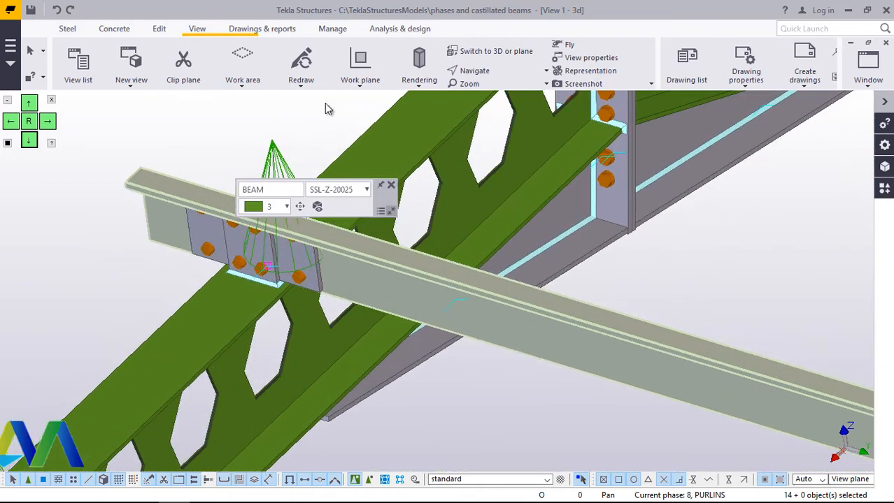
click(479, 71)
click(489, 95)
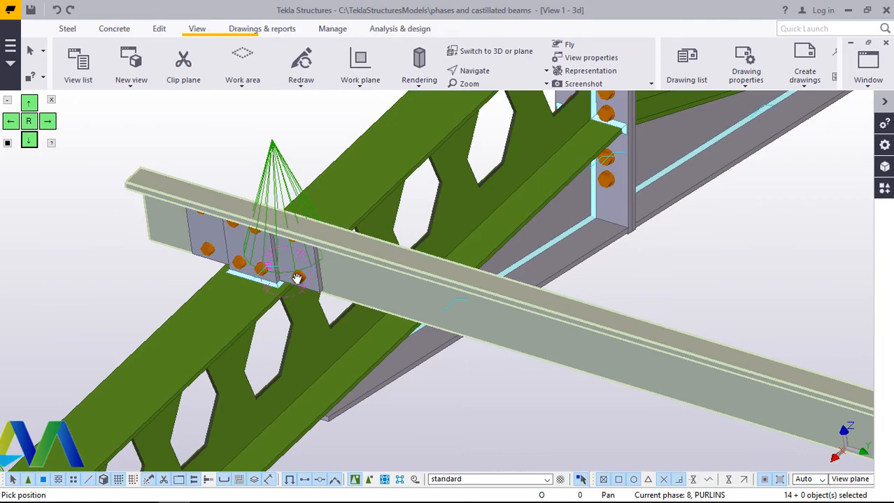
drag(345, 225, 444, 249)
scroll(232, 284, up, 4)
scroll(398, 287, down, 4)
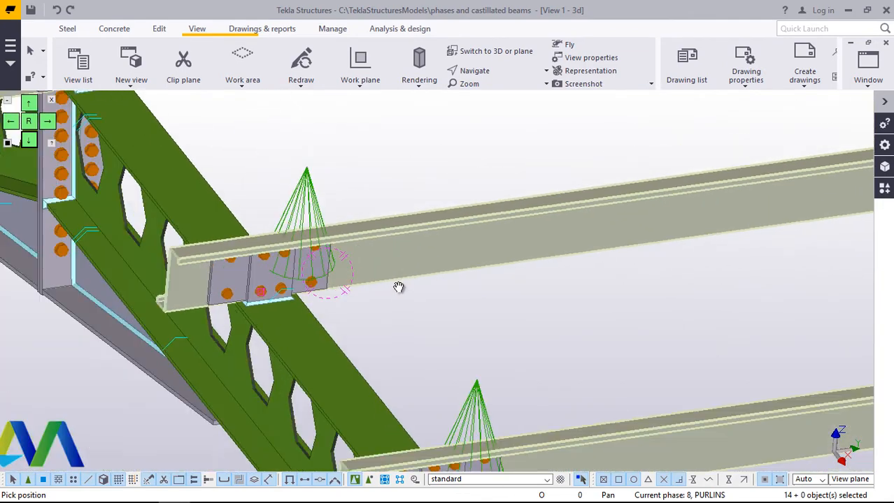
scroll(407, 289, down, 4)
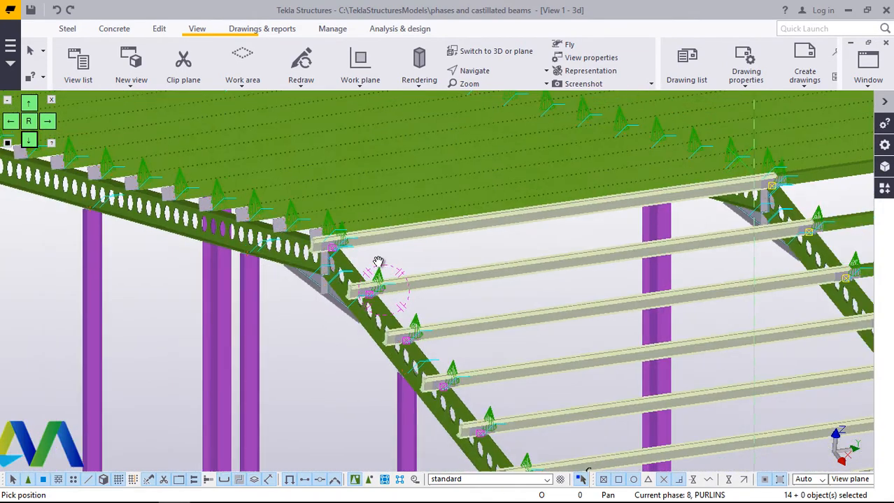
scroll(483, 287, up, 5)
ctrl+middle_drag(542, 298, 684, 298)
scroll(684, 299, down, 3)
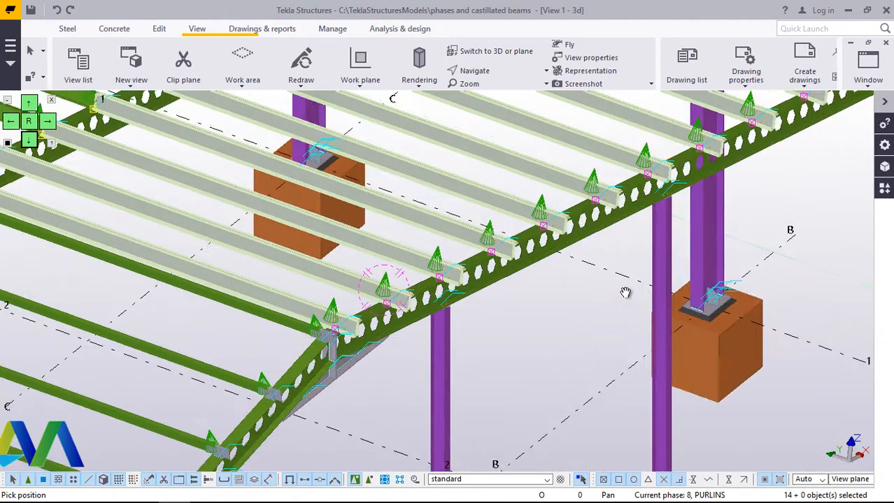
scroll(608, 236, down, 5)
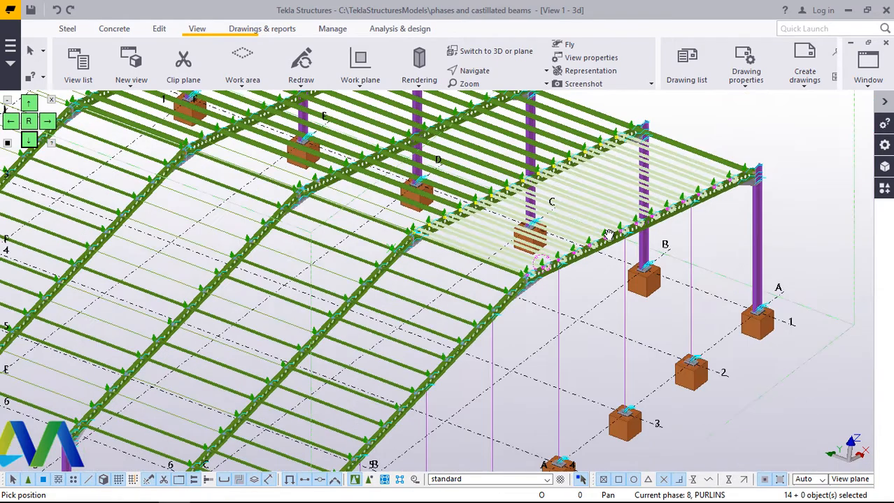
scroll(418, 432, up, 1)
scroll(489, 354, up, 6)
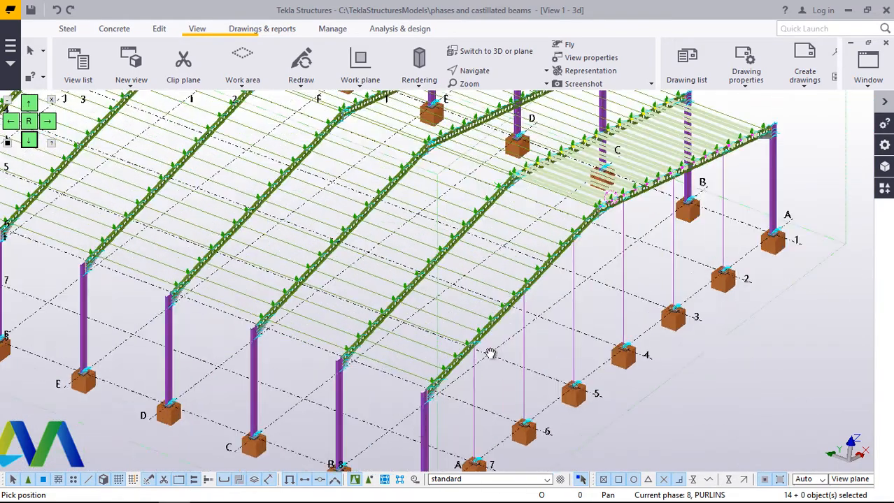
right_click(597, 335)
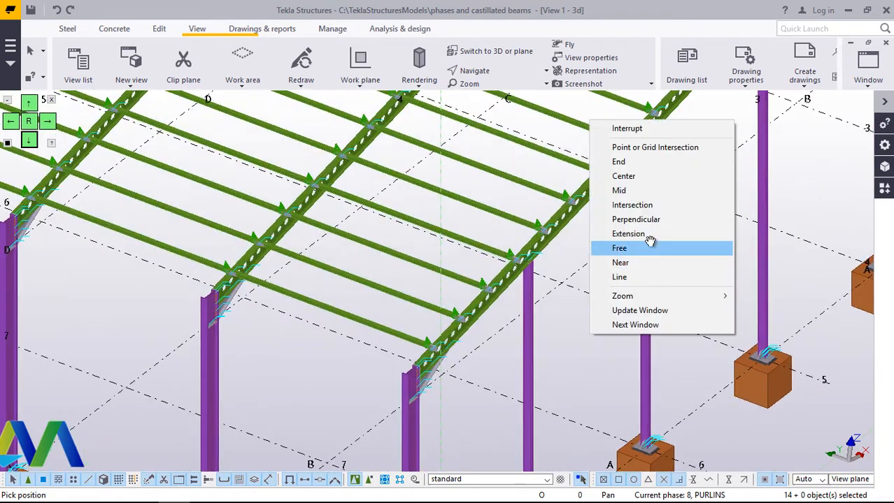
click(633, 128)
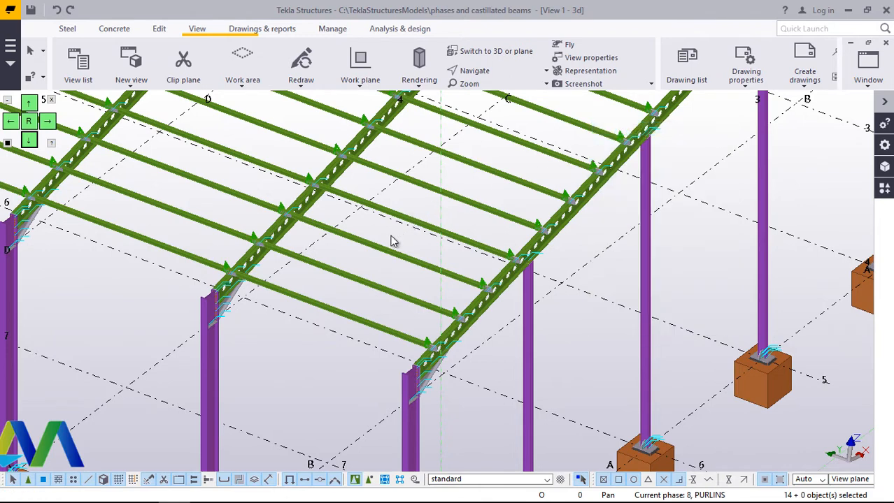
- Open the position properties of the lowest end-bay purlin on the opposite roof slope at the gable frame
mouse_move(390, 234)
mouse_down()
mouse_move(354, 334)
mouse_move(381, 293)
mouse_move(393, 246)
mouse_up()
scroll(409, 335, up, 3)
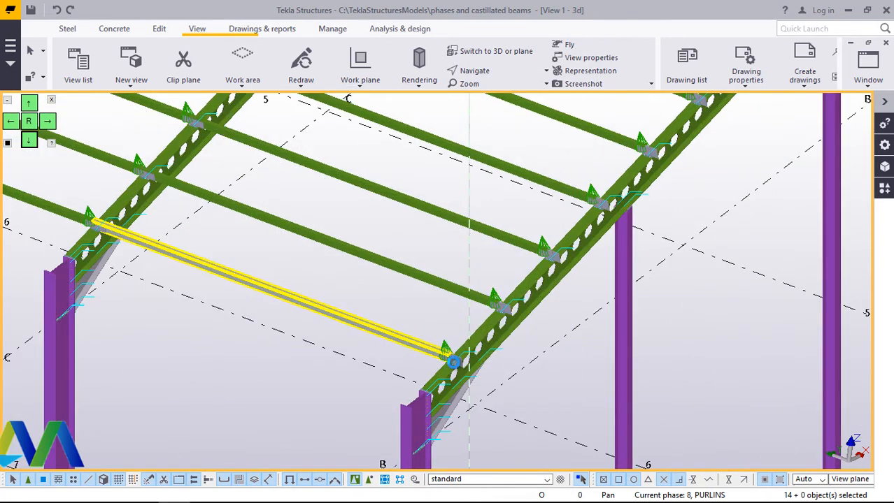
scroll(451, 365, up, 2)
scroll(455, 371, up, 1)
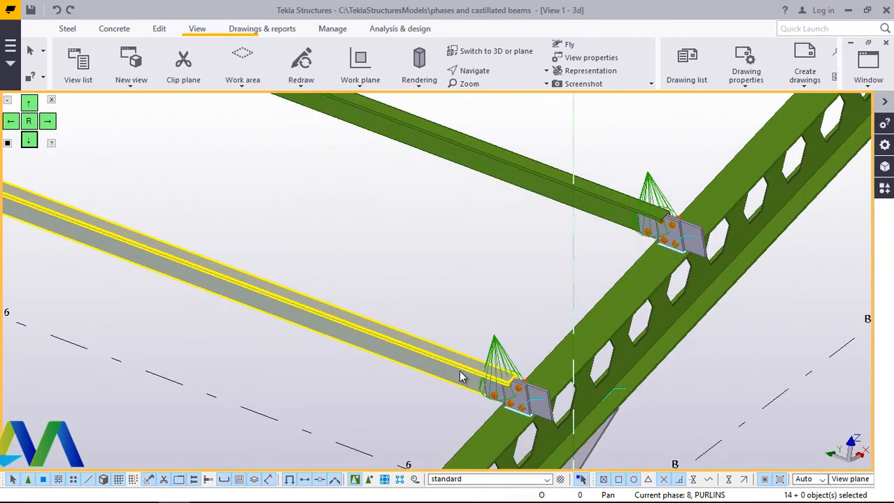
double_click(395, 342)
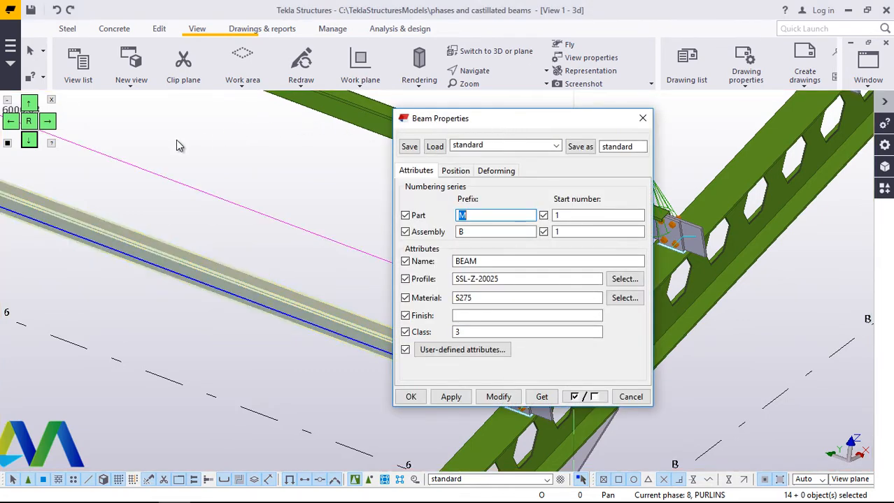
drag(510, 118, 189, 137)
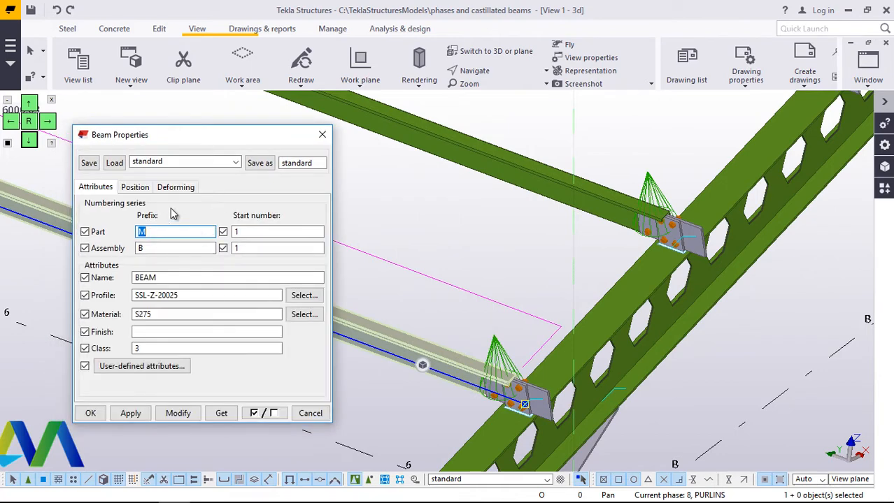
click(135, 187)
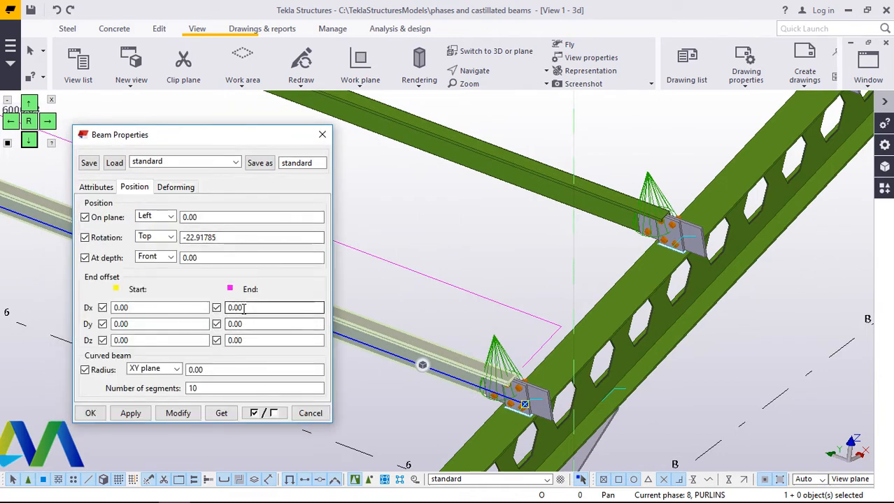
- Try end-side Dx offsets of -300 and 300 on this purlin, and reset that offset to 0
drag(244, 308, 221, 314)
text(-3)
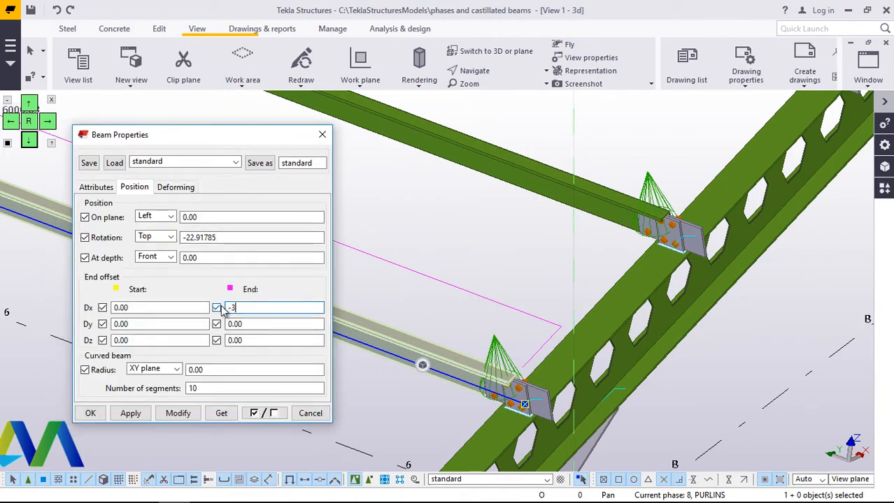
text(00)
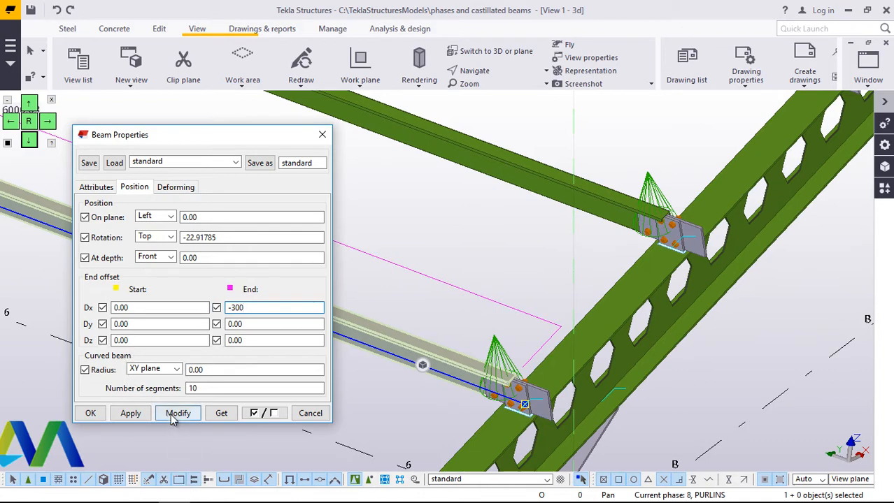
click(172, 413)
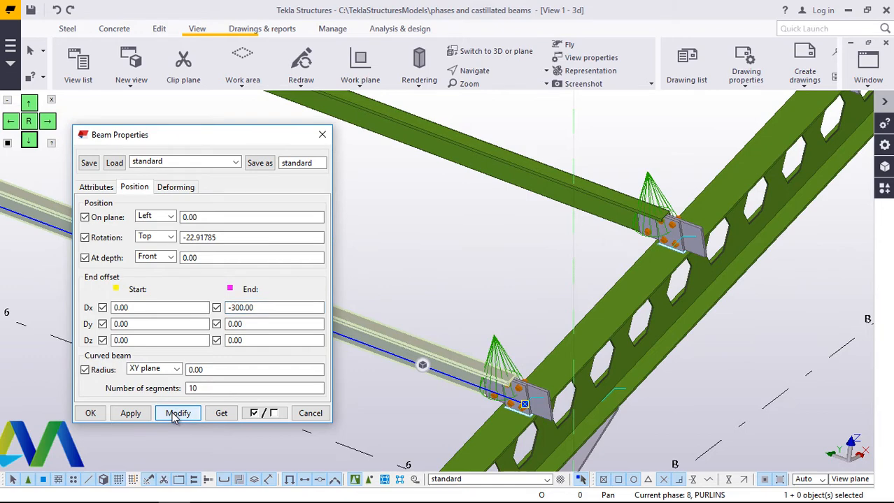
double_click(235, 309)
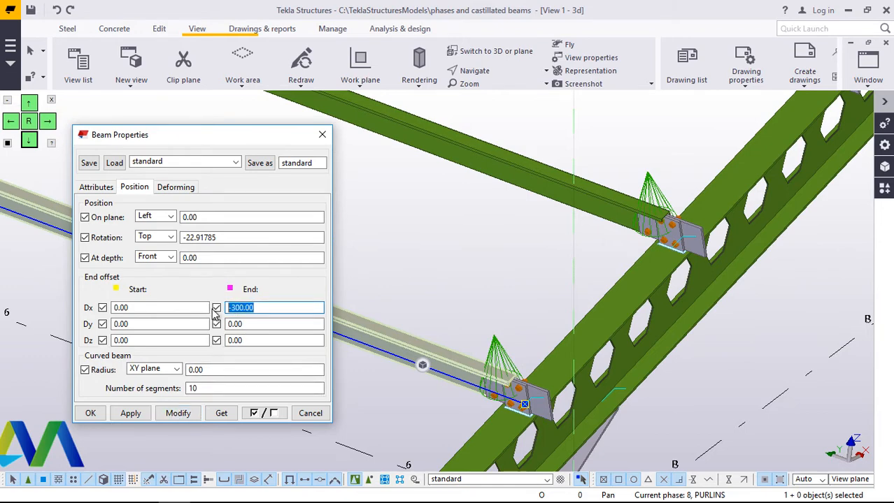
text(00.0)
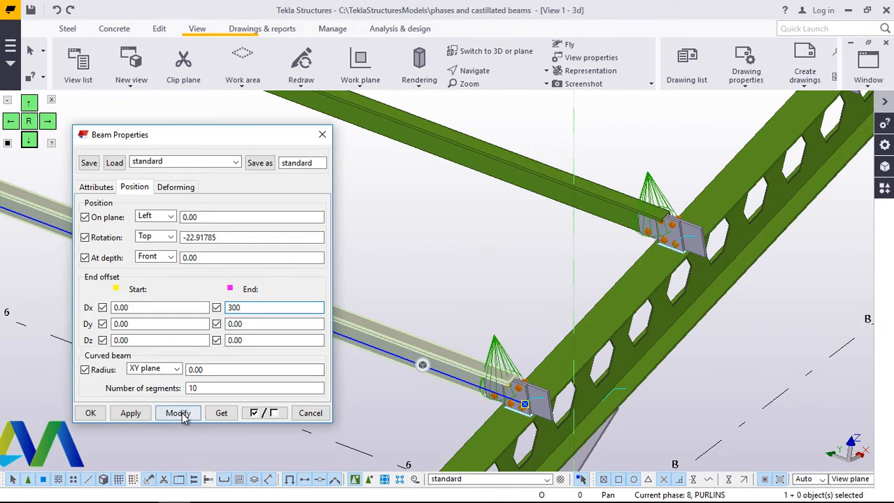
click(177, 413)
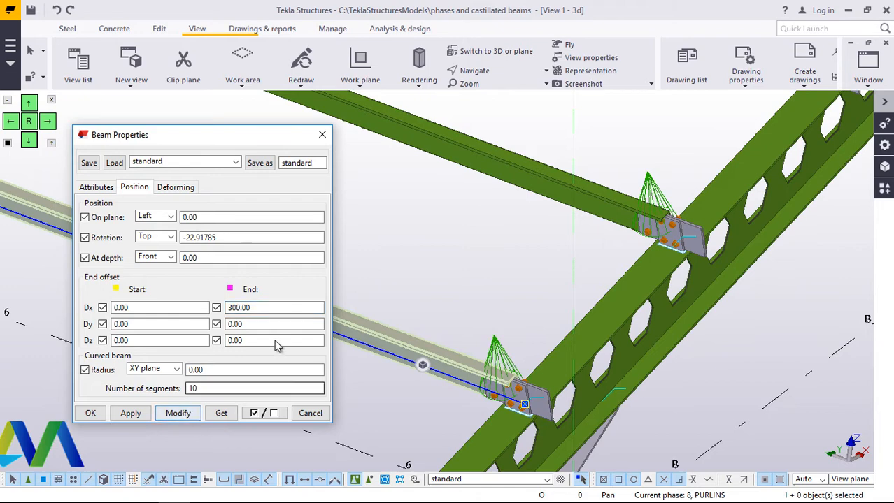
drag(253, 307, 216, 308)
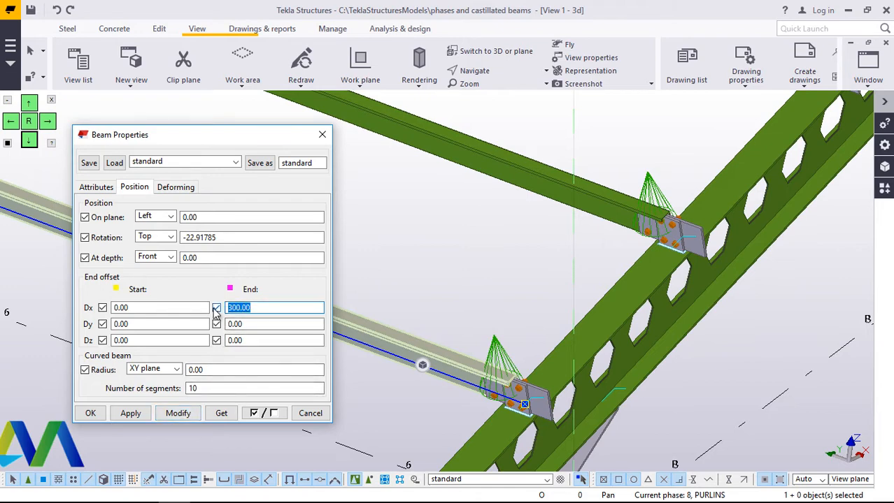
text(0)
- Apply a start-side Dx offset of 300 to the purlin, correct it to -300, and close the properties
drag(129, 308, 103, 309)
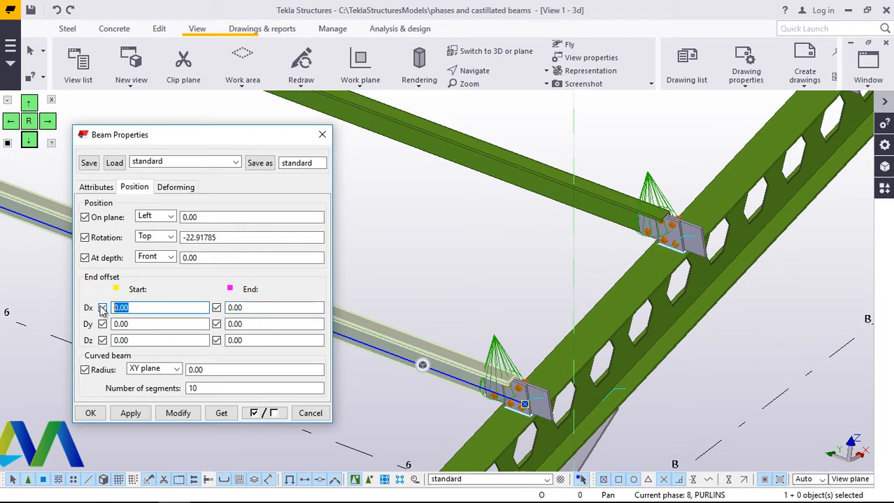
text(300)
click(178, 413)
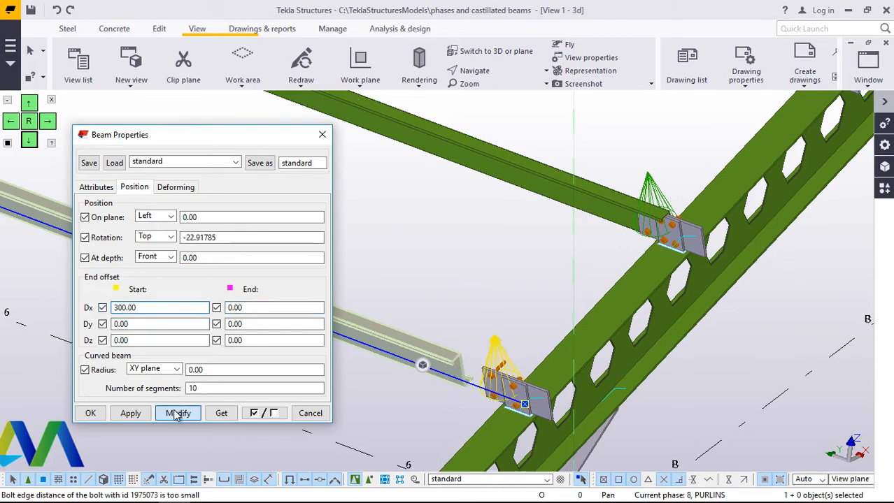
click(114, 307)
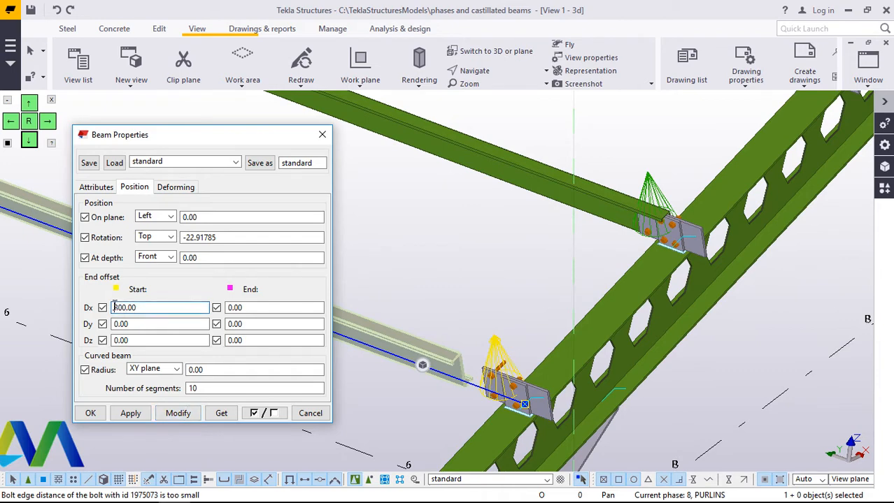
text(-)
click(178, 413)
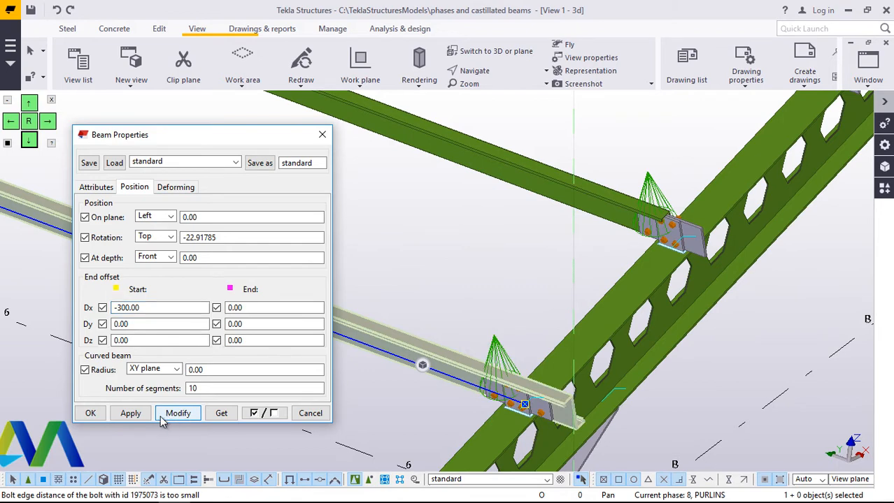
click(130, 413)
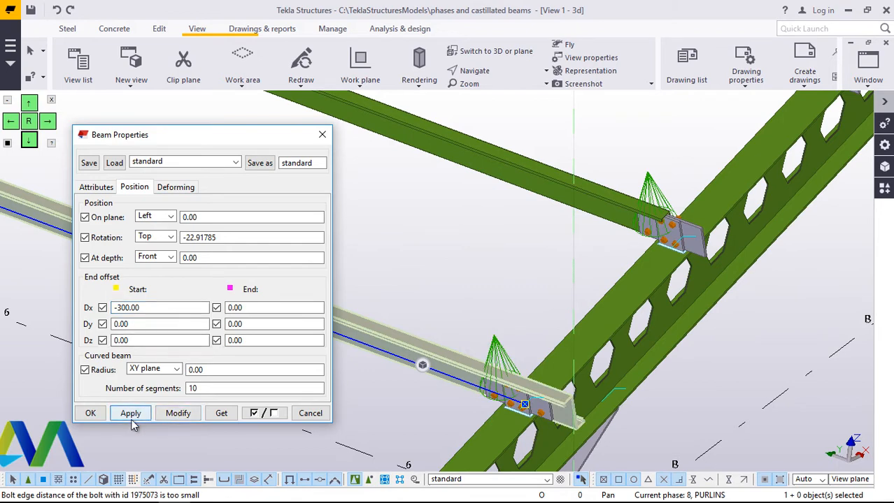
click(142, 311)
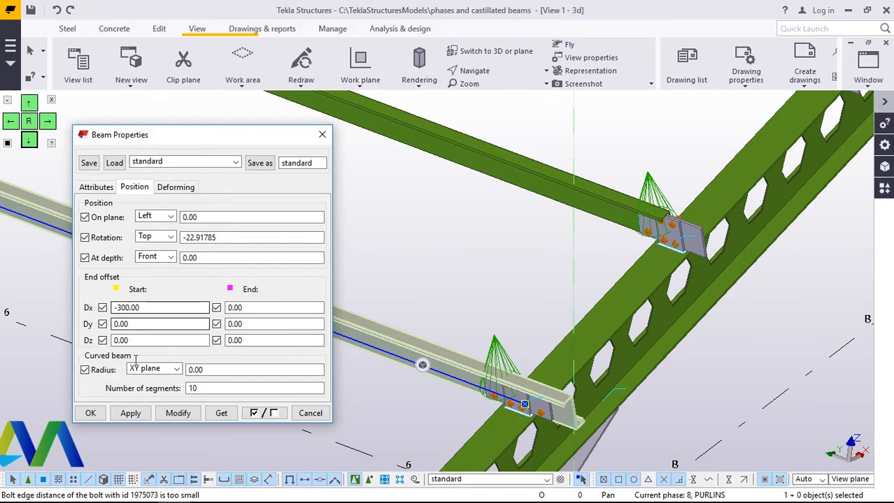
click(88, 413)
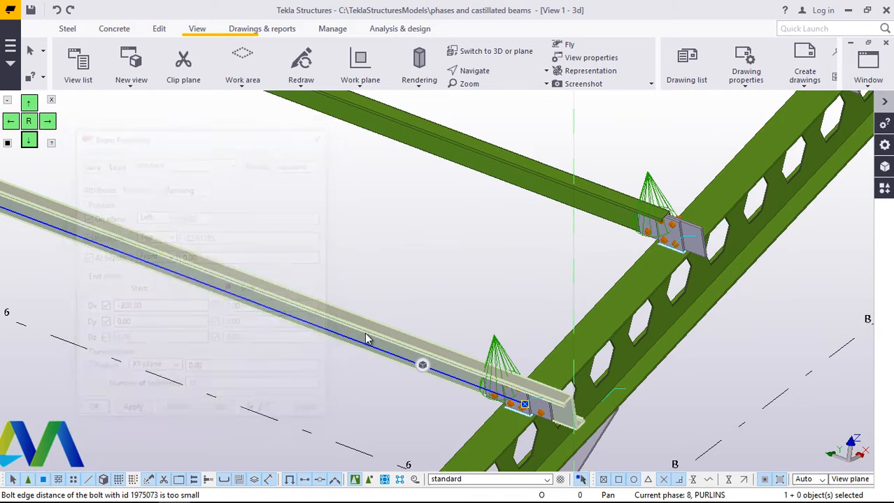
- Select the seven end-bay purlins directly above the lowest one on this roof slope at the gable frame
scroll(293, 389, down, 1)
scroll(294, 388, down, 2)
scroll(302, 394, down, 3)
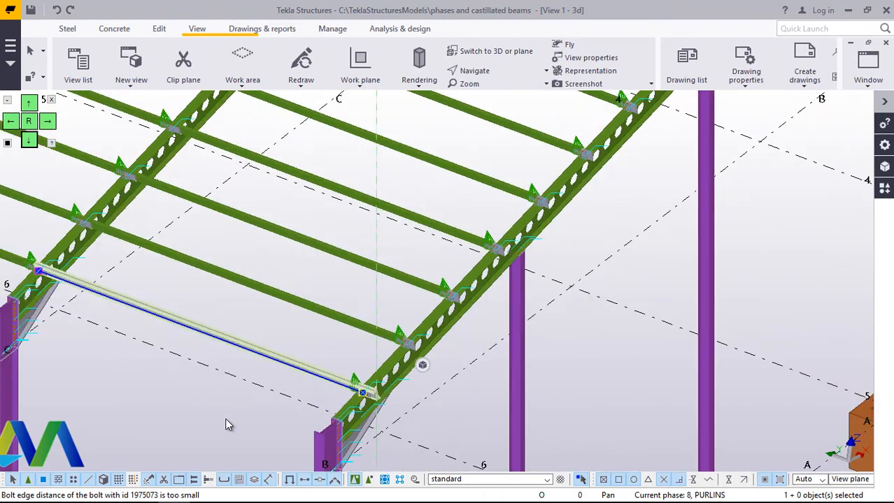
scroll(304, 301, down, 1)
scroll(311, 300, up, 1)
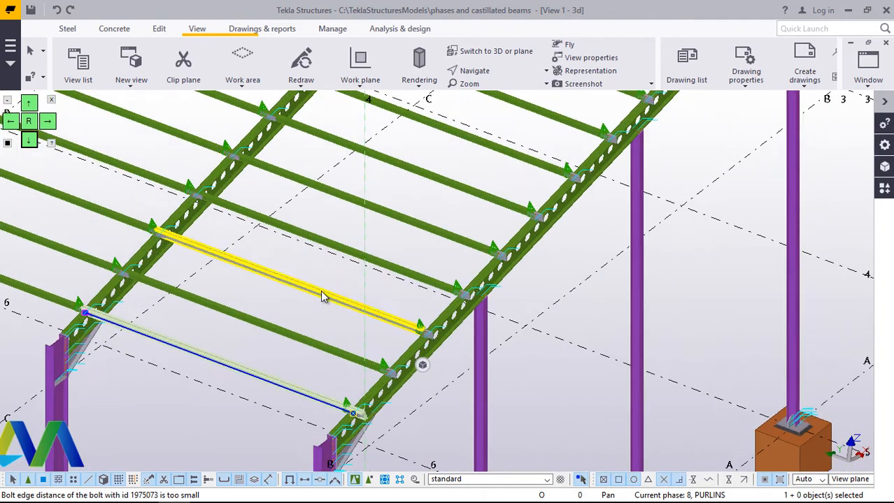
click(330, 284)
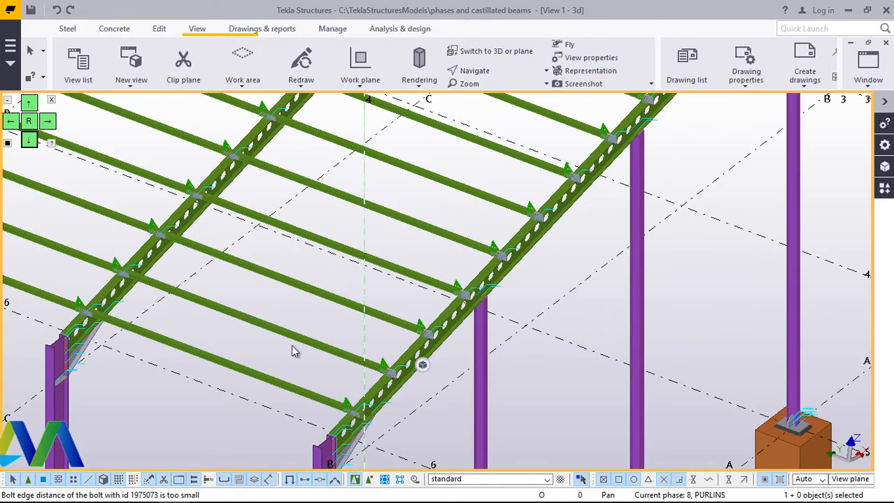
drag(329, 272, 289, 350)
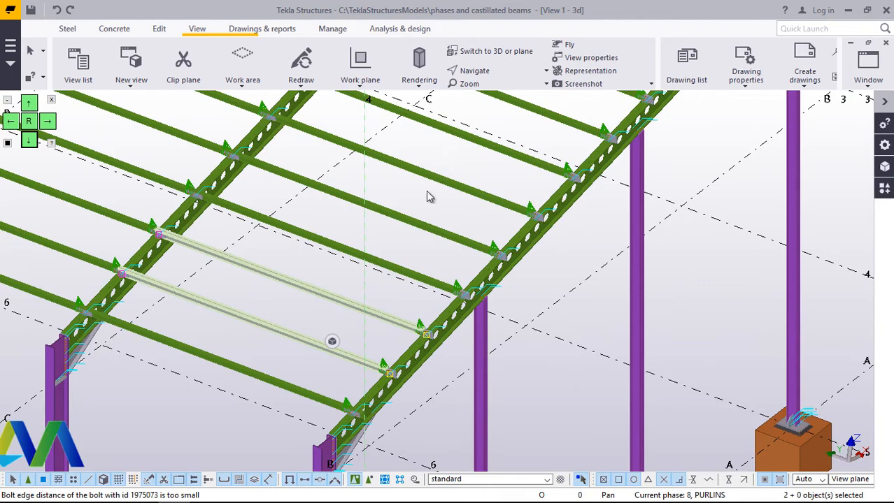
drag(428, 191, 402, 239)
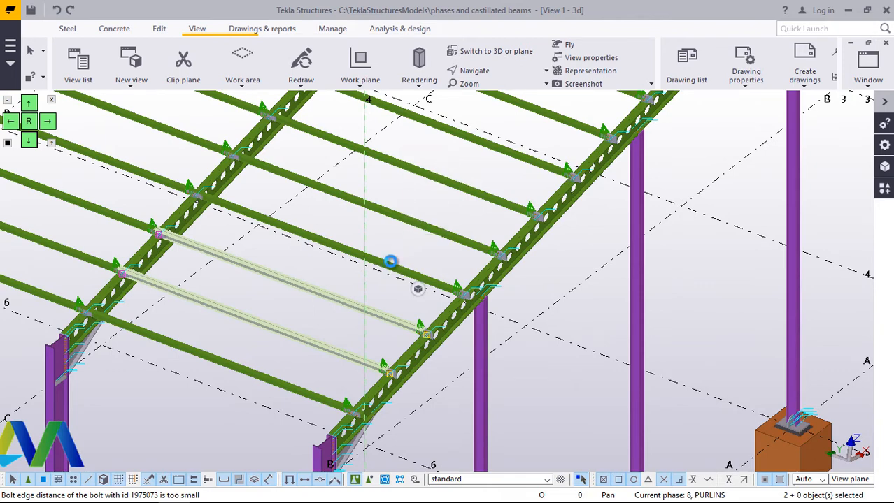
ctrl+click(392, 268)
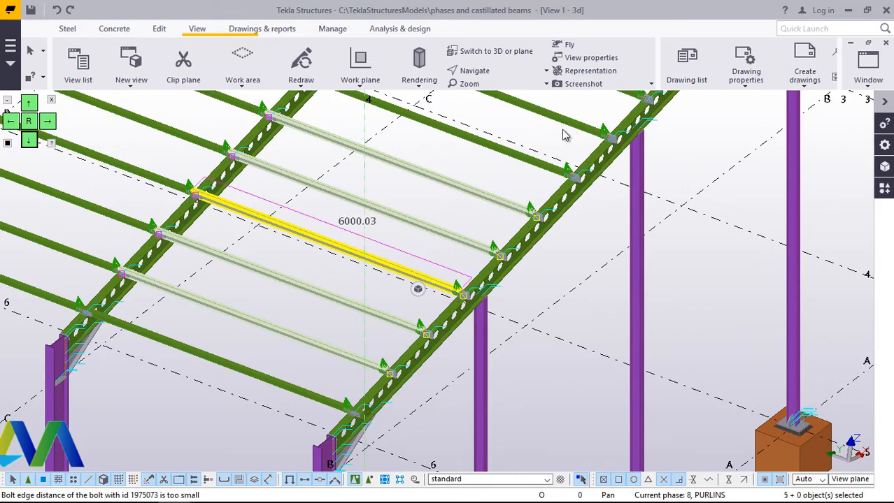
ctrl+click(521, 159)
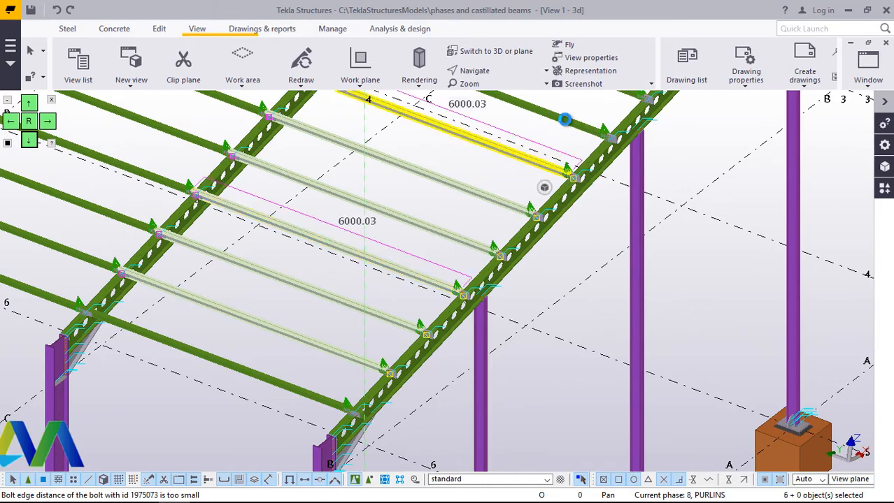
ctrl+click(564, 123)
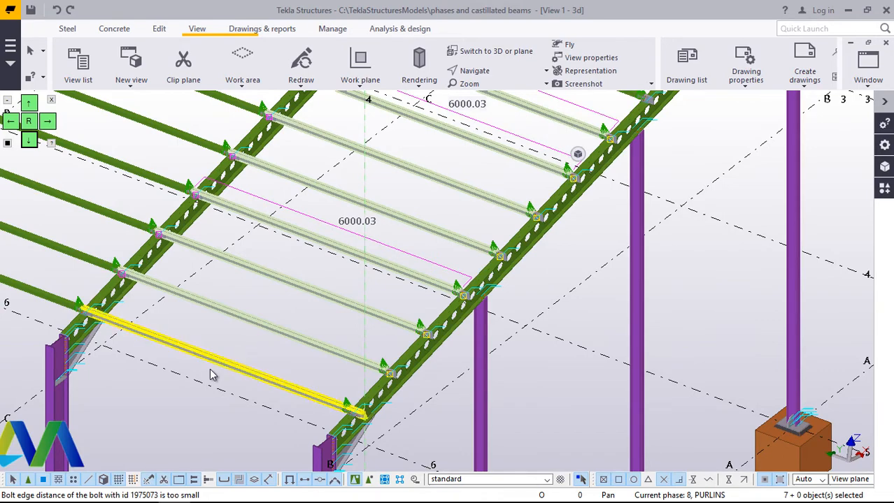
- Add the remaining end-bay purlins up to the ridge on this slope to the selection
scroll(213, 377, down, 2)
scroll(214, 377, down, 4)
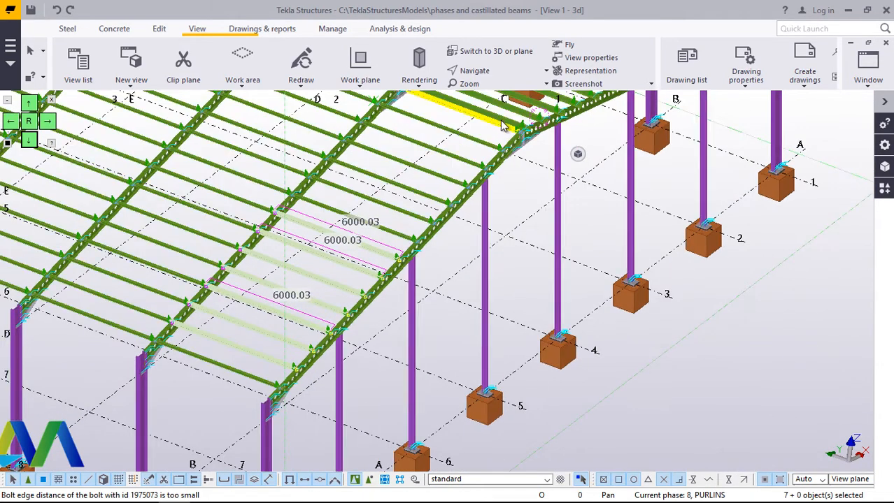
scroll(501, 124, up, 4)
scroll(501, 124, up, 4)
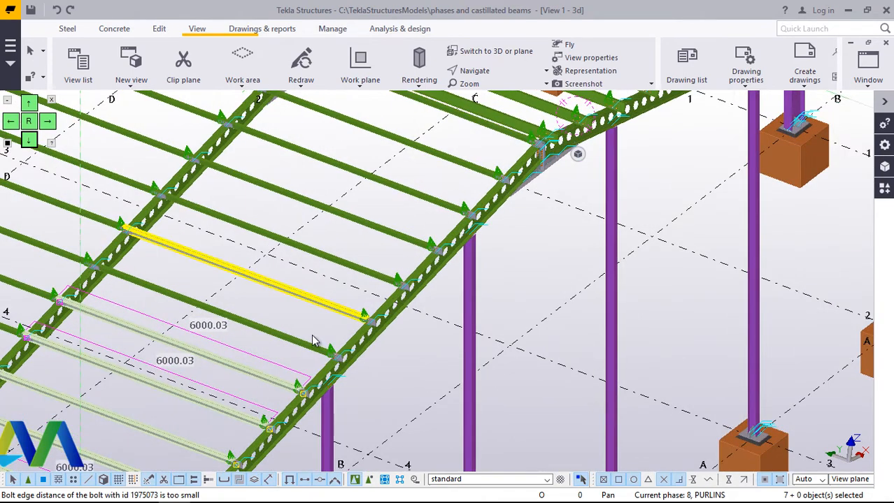
ctrl+click(294, 348)
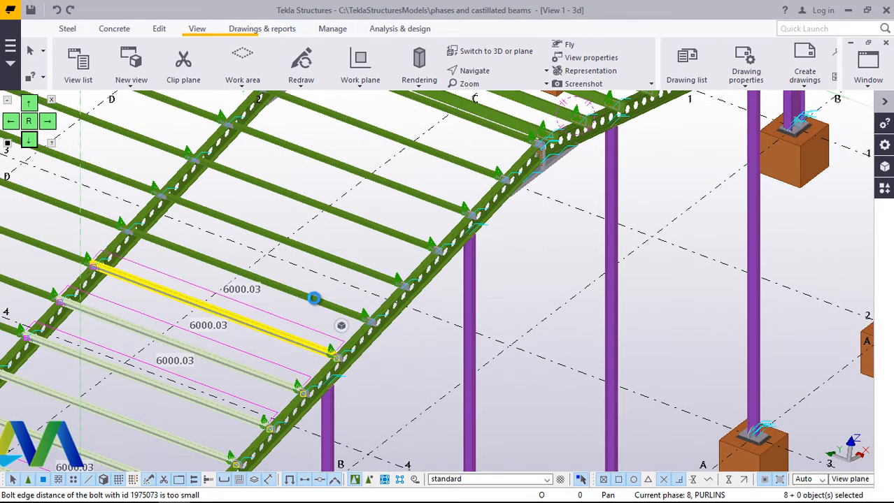
ctrl+click(339, 301)
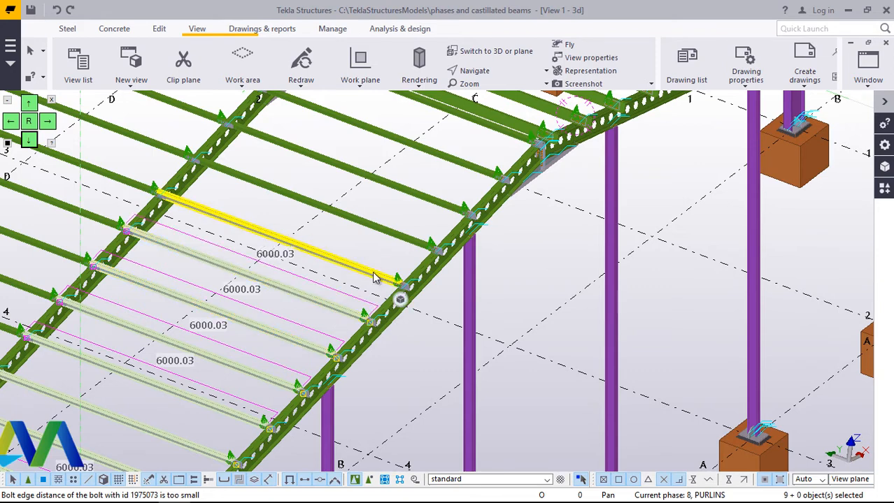
ctrl+click(378, 274)
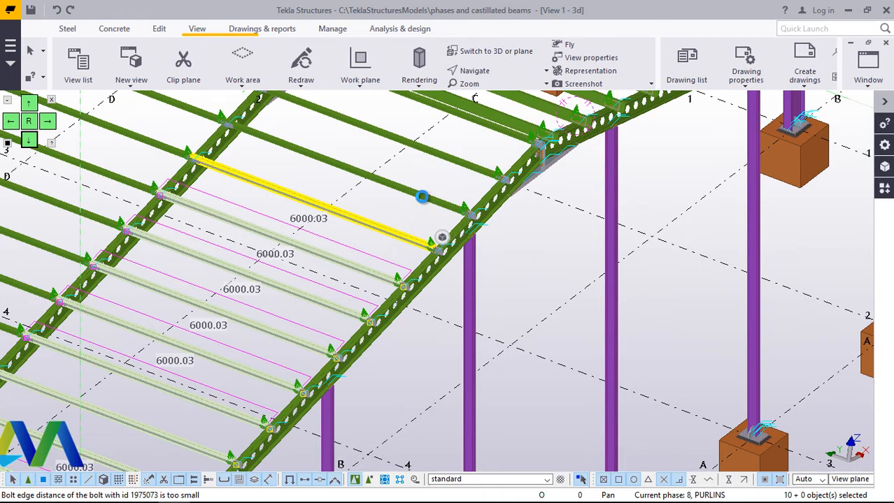
ctrl+click(422, 199)
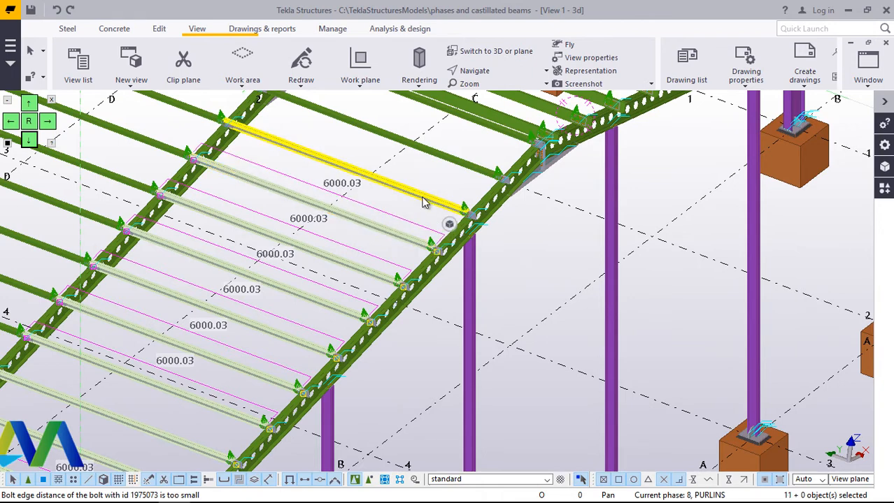
ctrl+click(442, 193)
ctrl+click(458, 163)
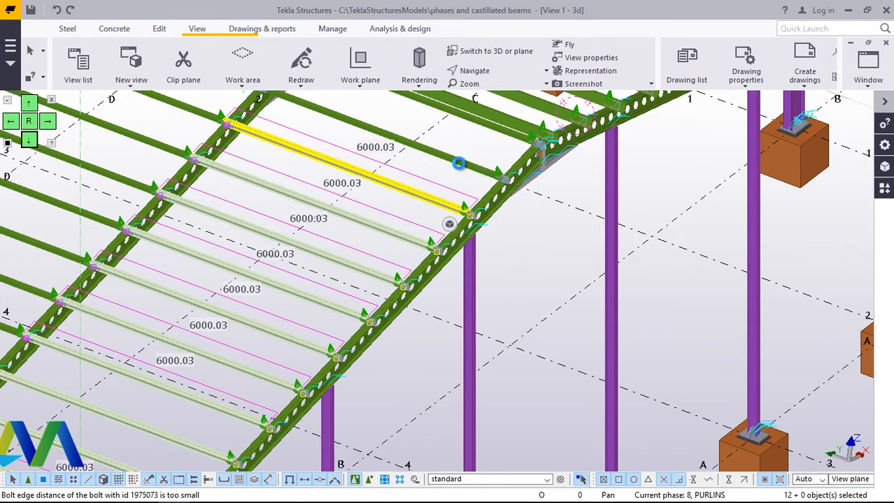
ctrl+click(496, 127)
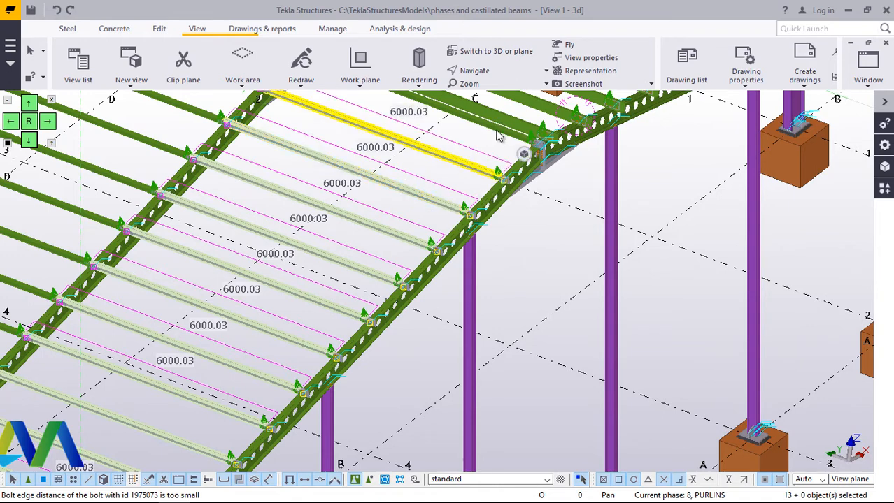
ctrl+click(498, 136)
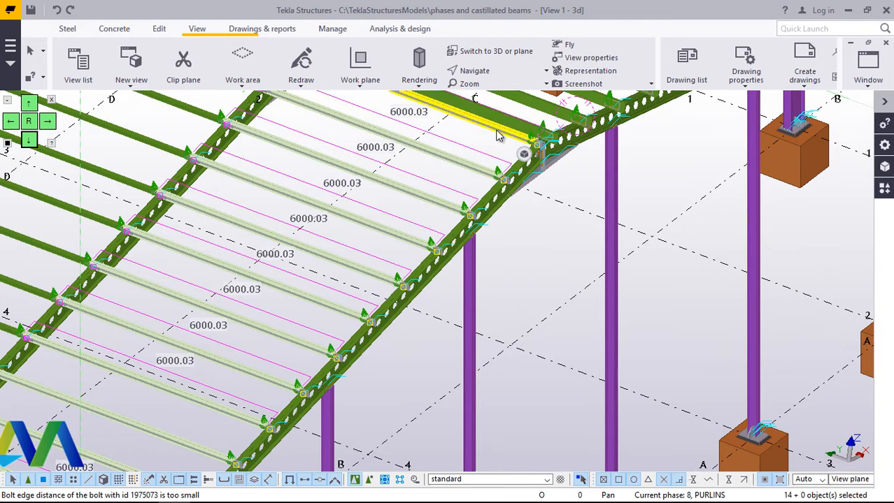
- Apply a start-side Dx offset of -300 to the selected purlins and close the beam properties
double_click(498, 136)
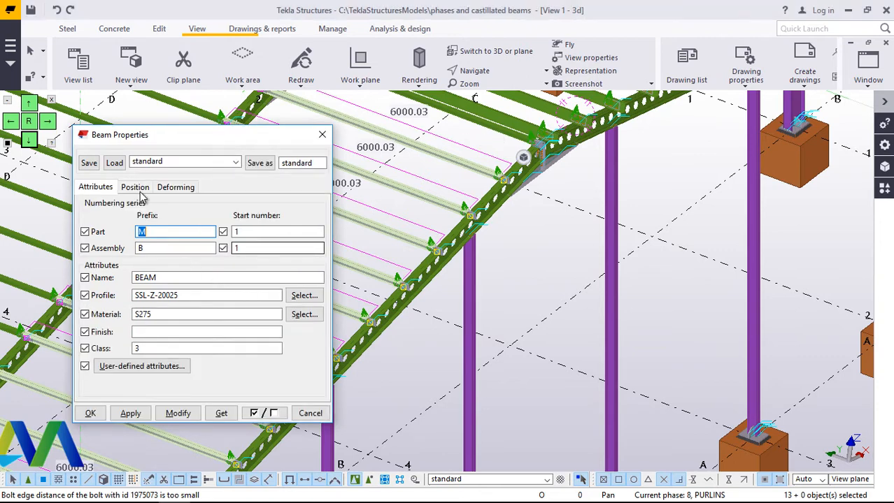
click(140, 190)
drag(150, 308, 109, 307)
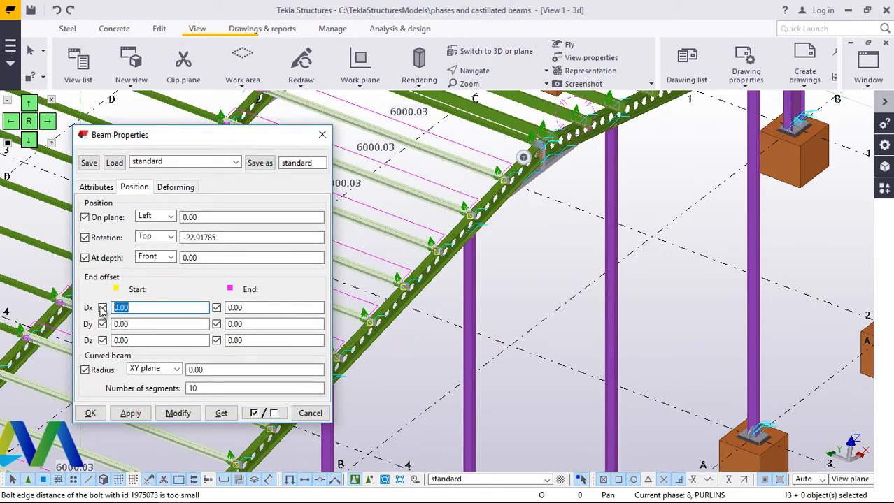
text(-3)
click(176, 414)
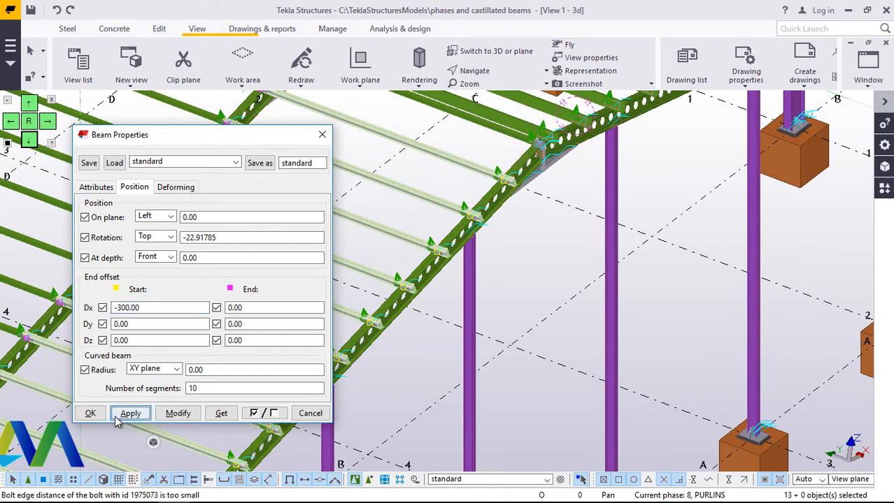
click(91, 413)
- Apply a start-side Dx offset of -300 to the topmost purlin beside the ridge on this slope, and close its properties
scroll(549, 133, up, 5)
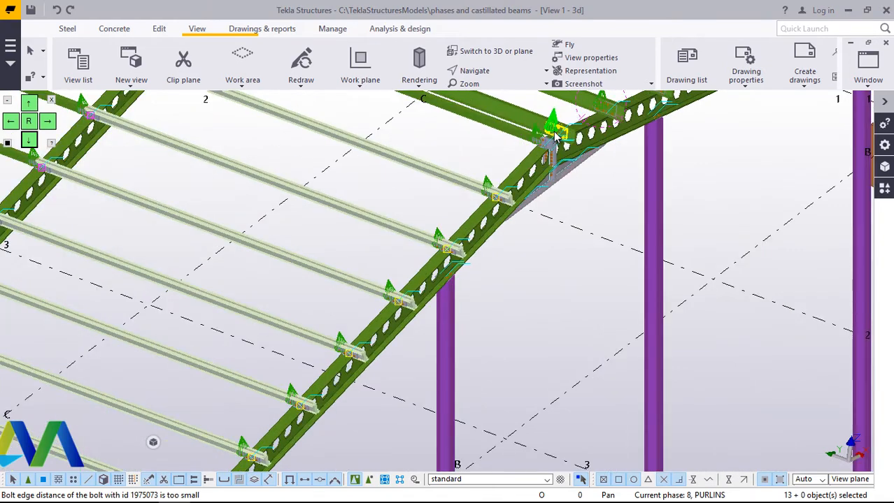
scroll(549, 132, up, 2)
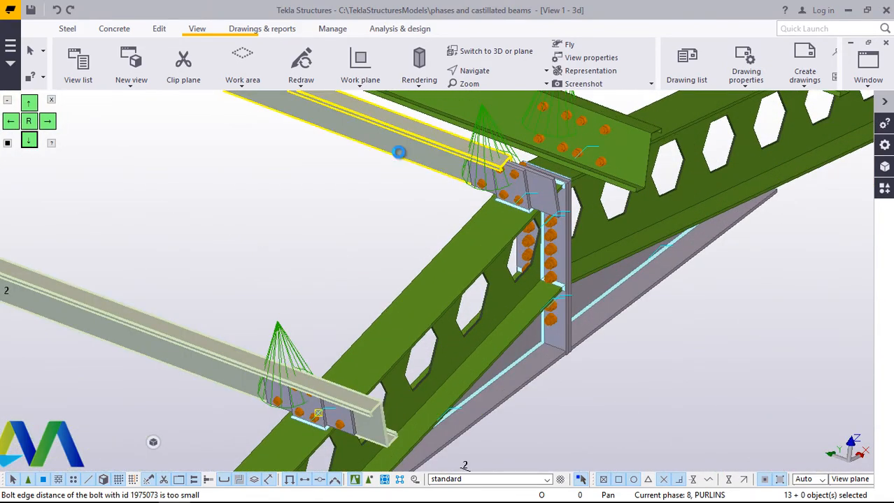
double_click(399, 158)
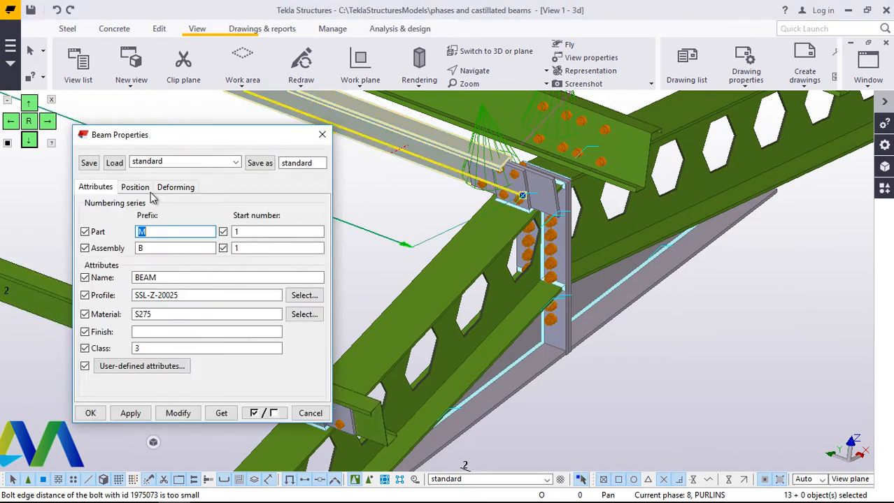
click(134, 186)
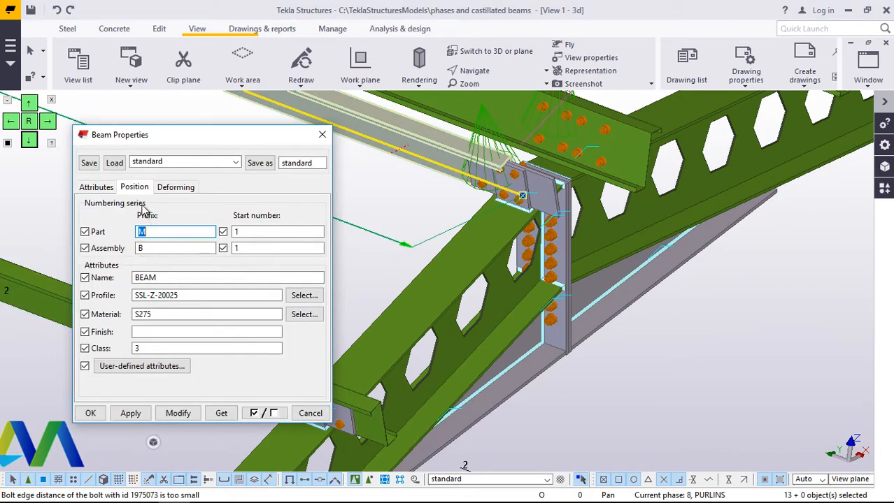
drag(139, 307, 109, 316)
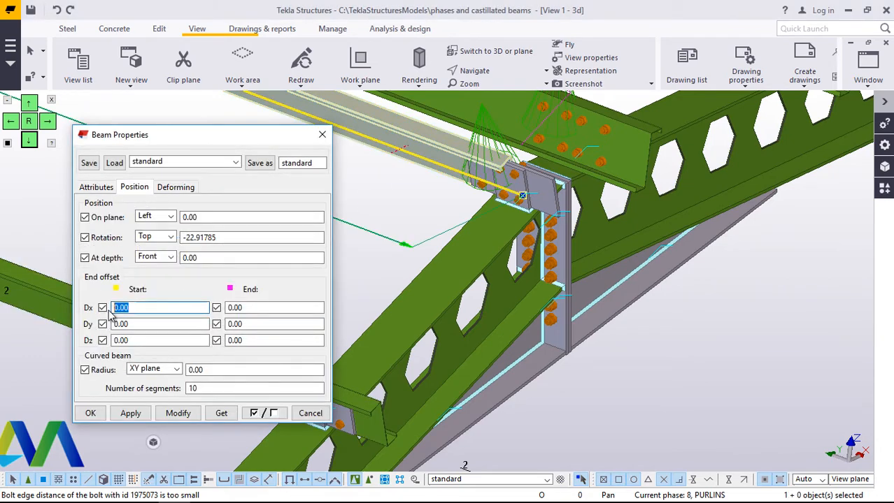
text(-3)
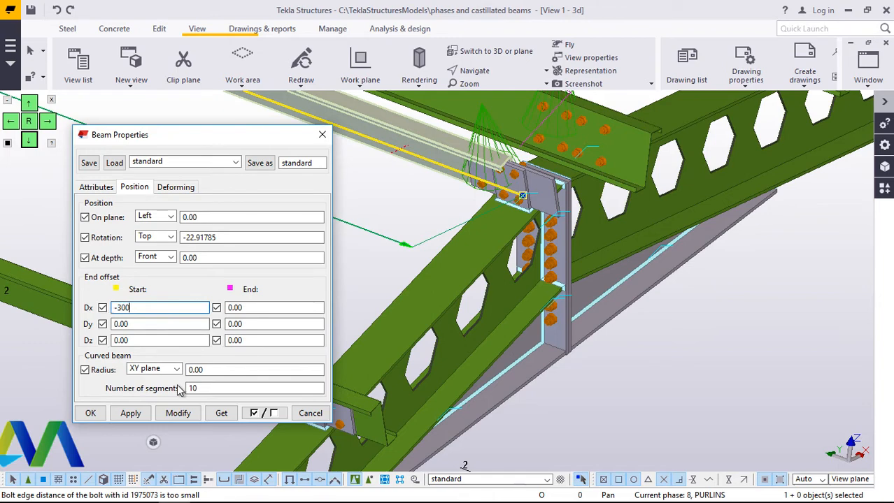
click(177, 413)
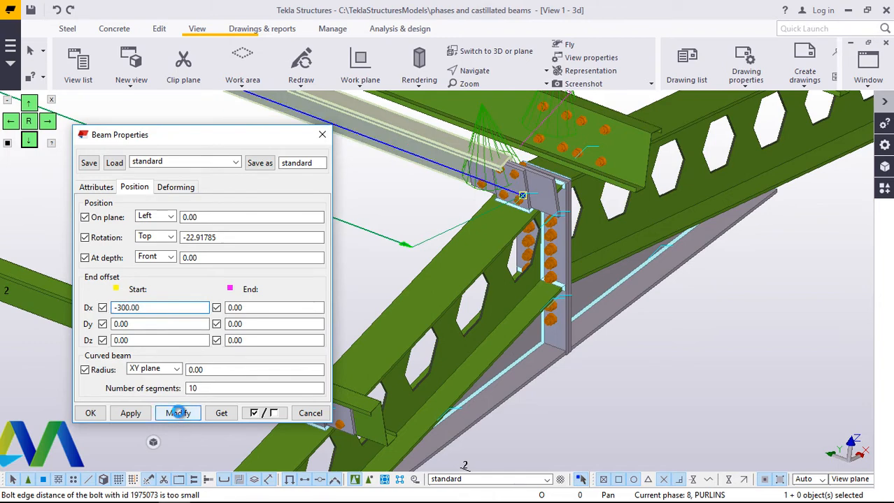
click(178, 413)
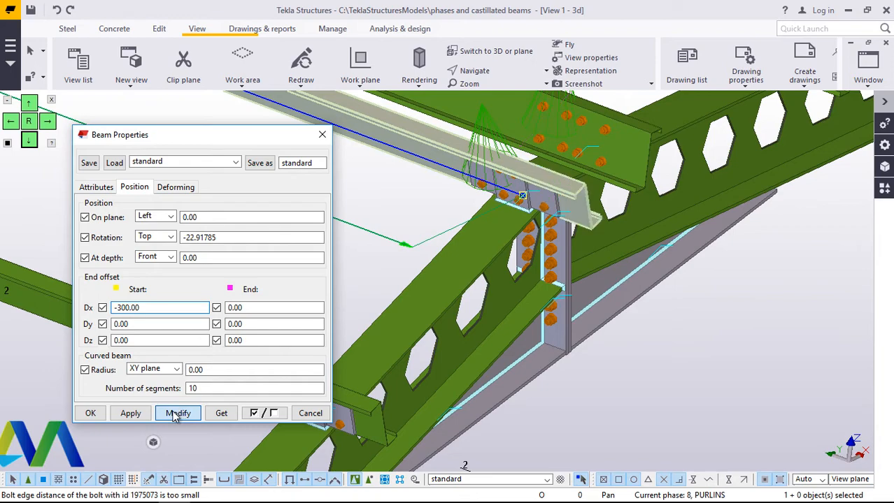
click(91, 413)
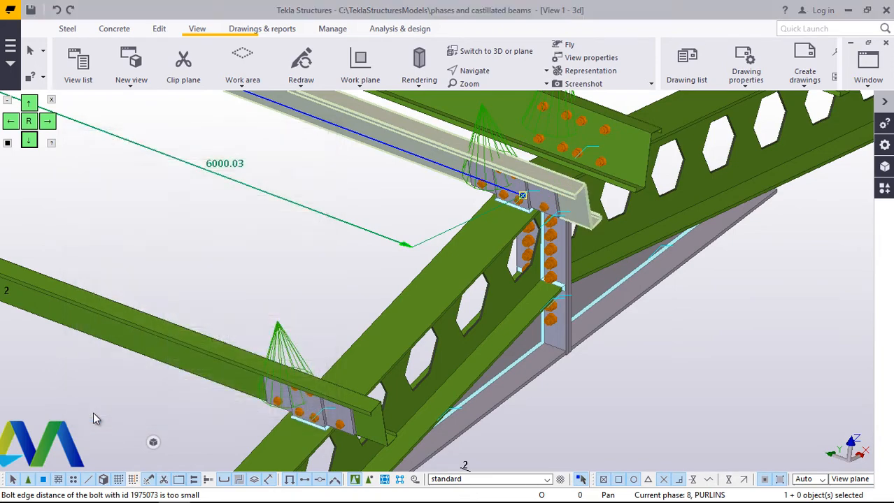
- Deselect the ridge purlin and redraw the model view showing the extended purlin ends along the gable frame
scroll(487, 275, down, 6)
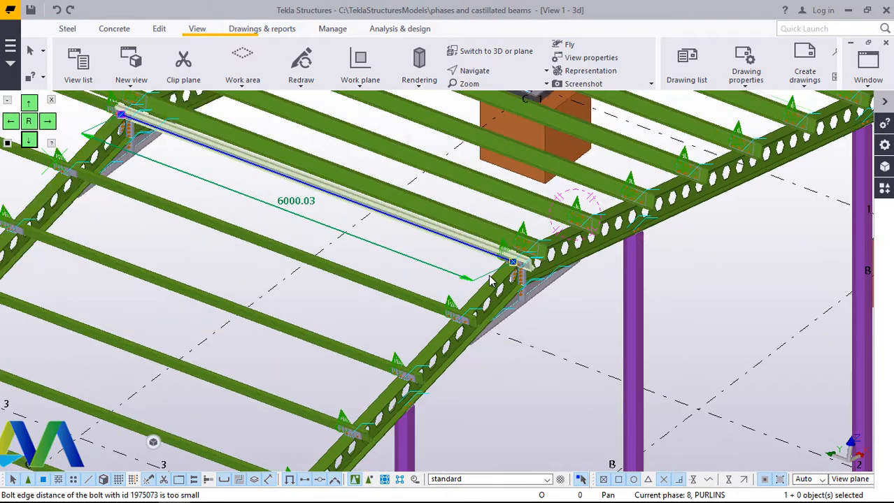
scroll(510, 309, up, 2)
scroll(510, 309, down, 3)
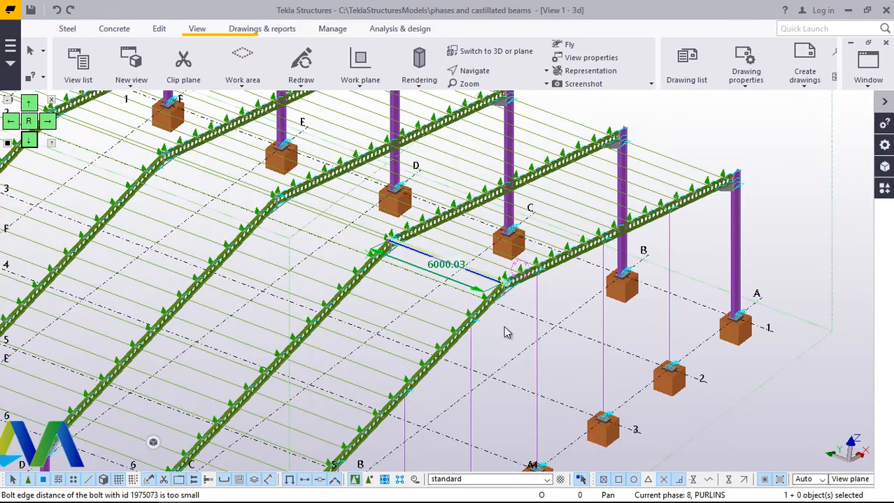
scroll(633, 230, up, 5)
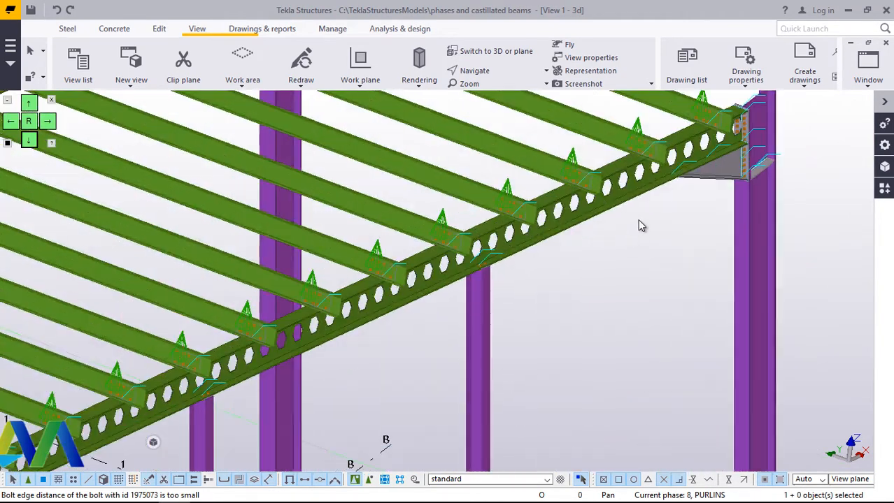
right_click(595, 291)
click(549, 315)
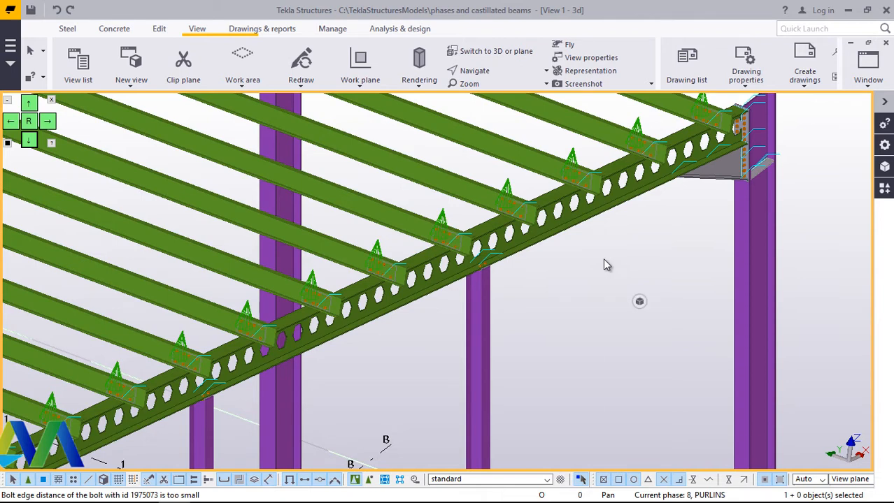
right_click(605, 261)
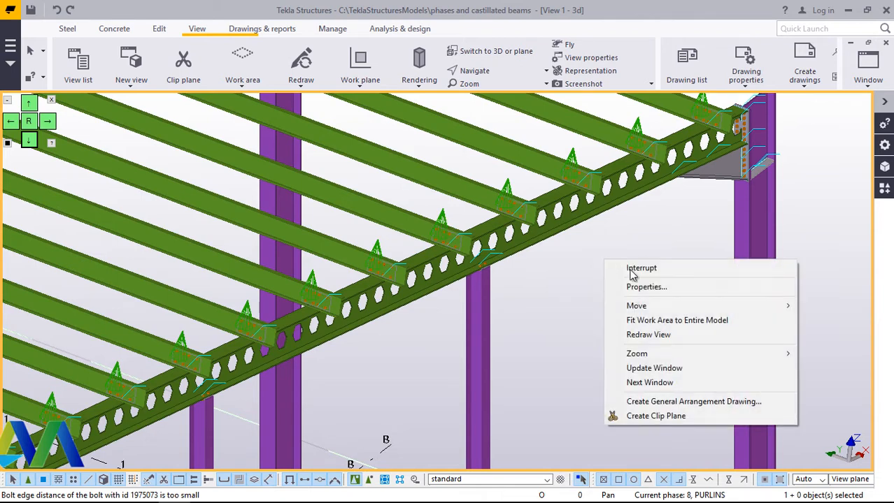
click(645, 336)
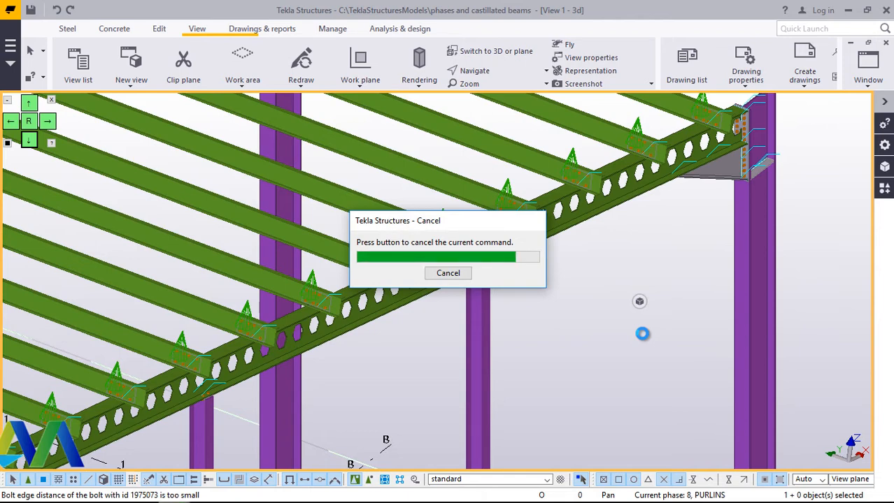
- Rotate the model to the opposite viewing direction and examine the whole building from the grid A gable end
scroll(575, 345, down, 8)
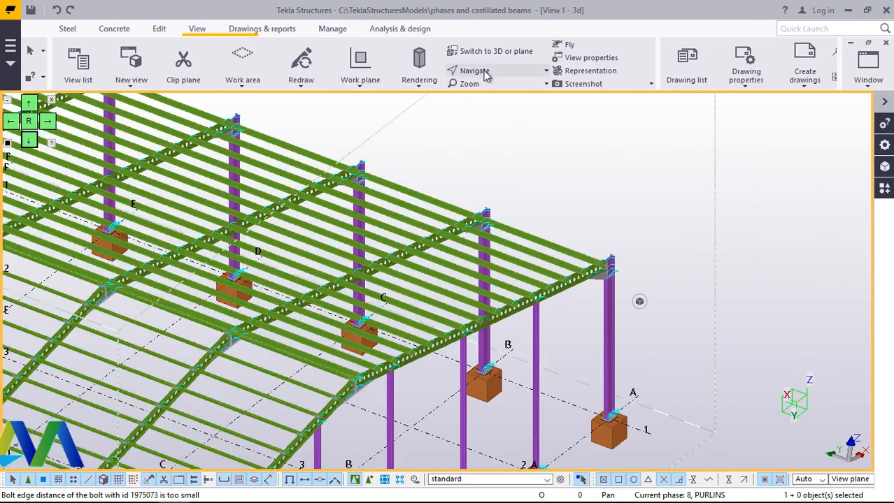
click(483, 71)
click(492, 88)
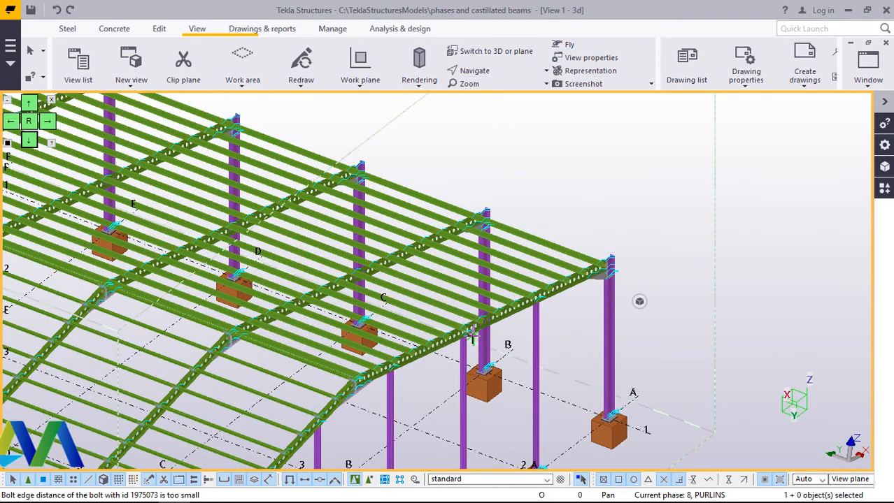
drag(478, 342, 310, 268)
scroll(363, 231, down, 6)
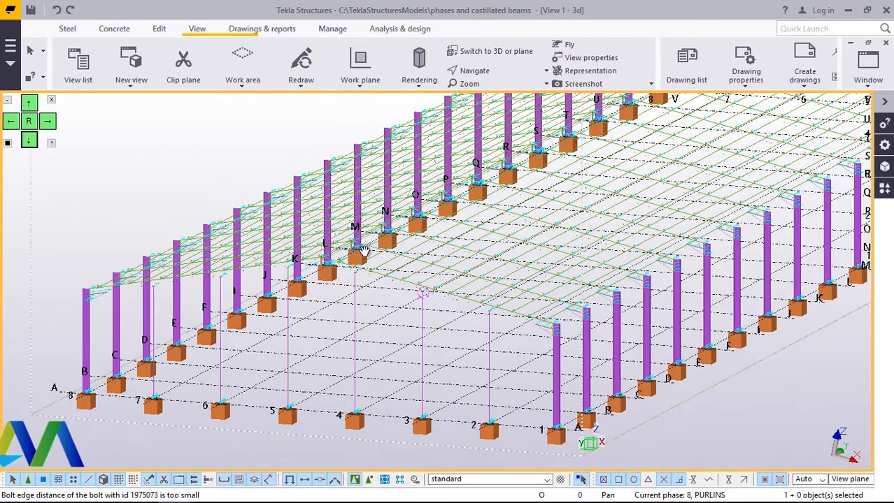
drag(565, 268, 534, 305)
scroll(349, 390, down, 5)
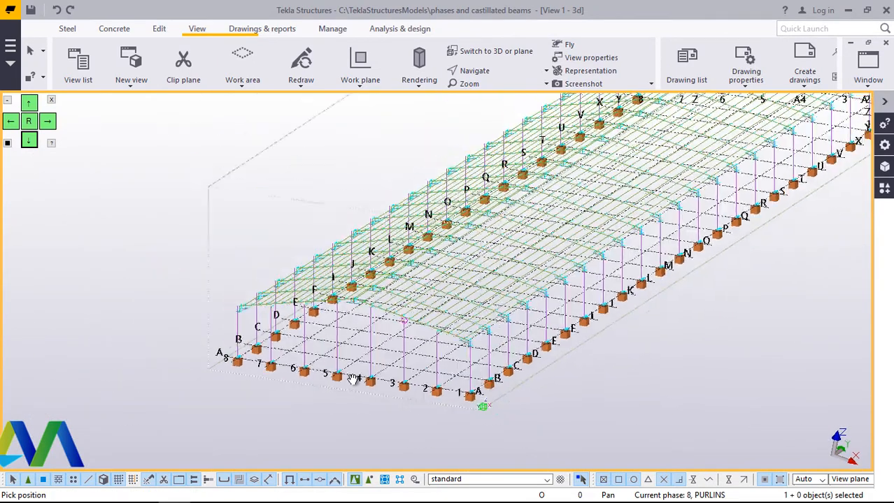
scroll(349, 379, down, 3)
scroll(406, 352, down, 1)
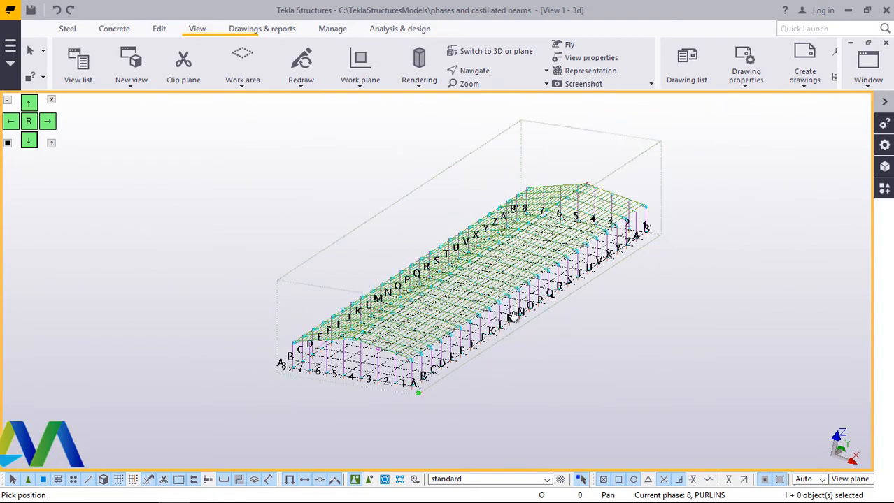
- Examine the purlins and castellated rafters along the grid 1 side and around the grid A gable, and end panning
scroll(499, 330, up, 2)
scroll(441, 354, up, 2)
scroll(454, 339, up, 2)
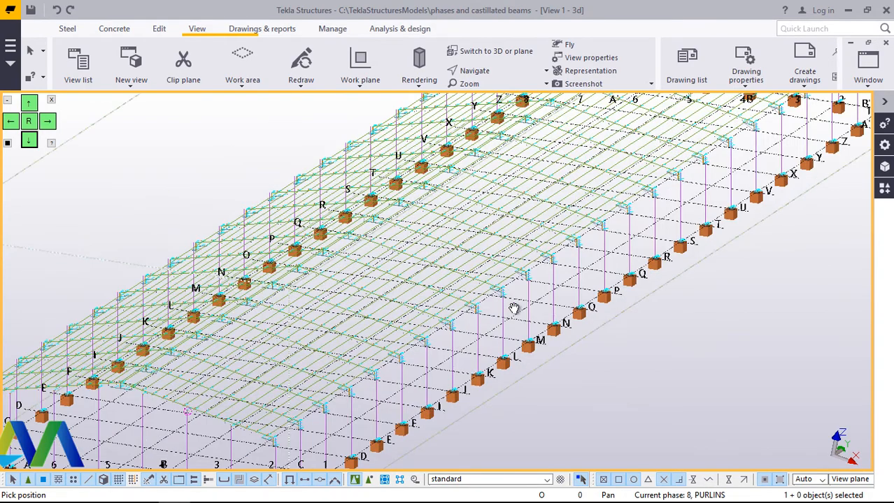
scroll(514, 308, up, 1)
scroll(576, 246, down, 2)
scroll(584, 240, down, 1)
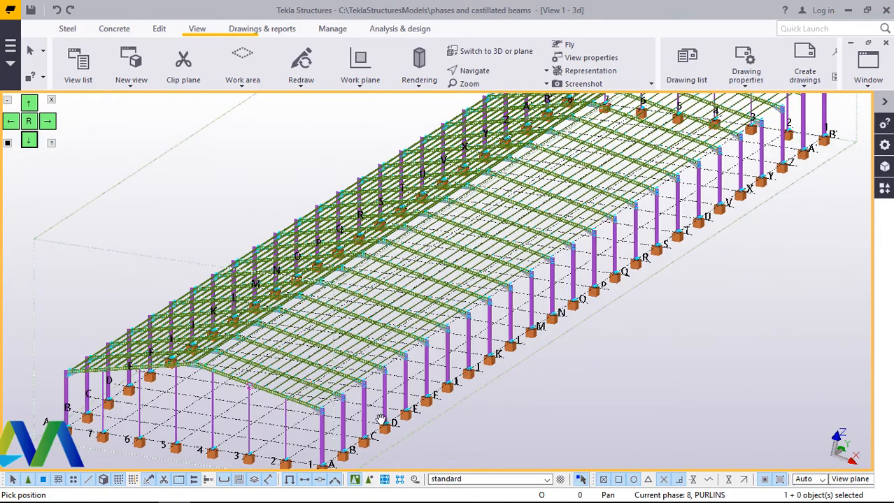
scroll(245, 407, up, 5)
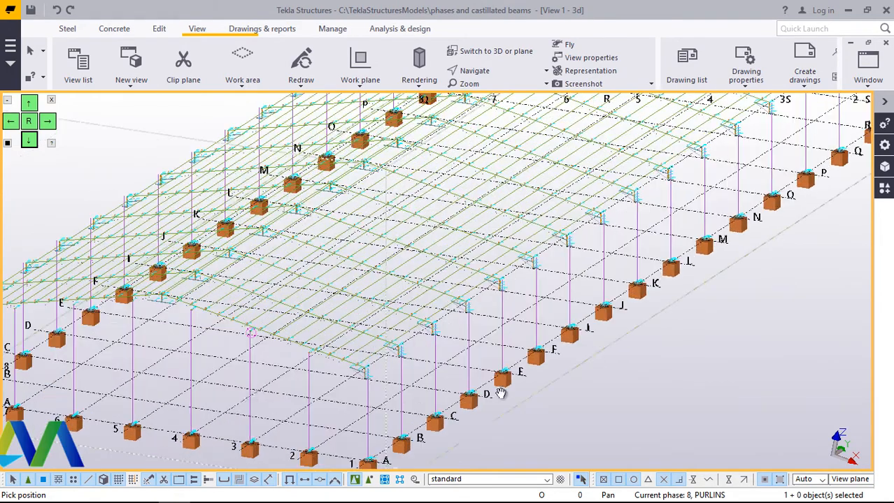
scroll(300, 349, down, 2)
scroll(252, 351, down, 1)
scroll(252, 350, up, 2)
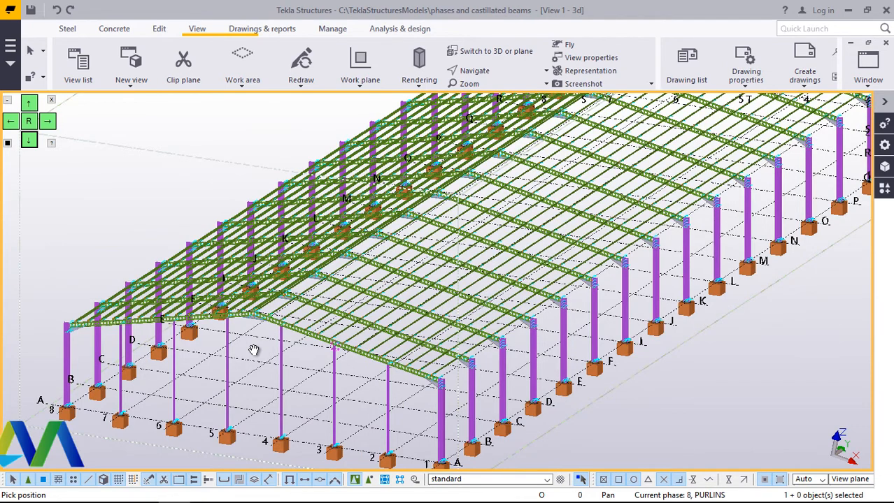
scroll(253, 349, up, 2)
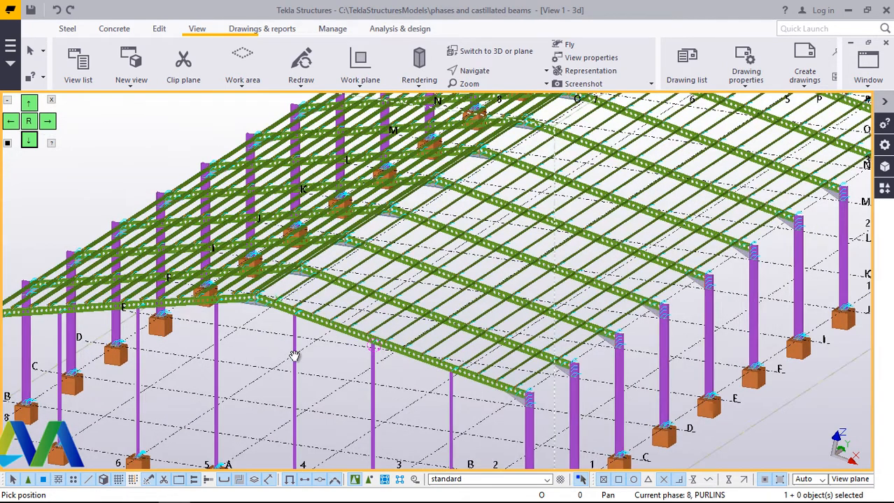
right_click(170, 141)
click(199, 147)
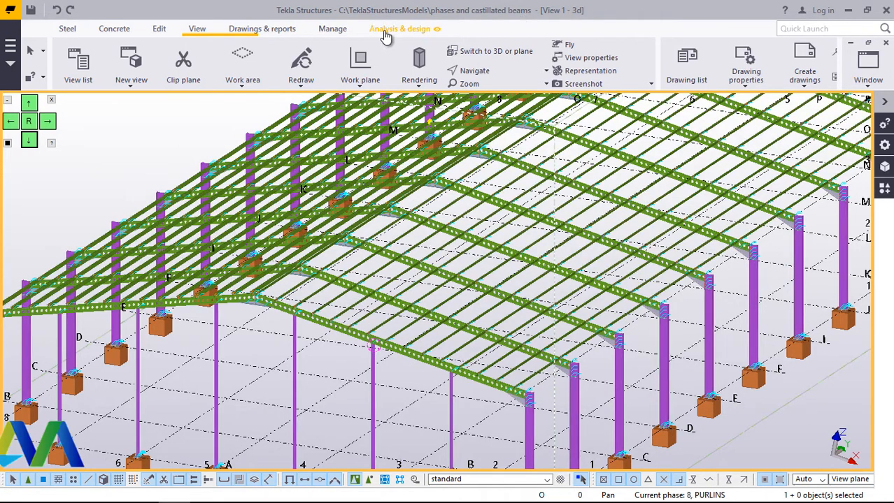
- Open the Phase Manager and select all model objects belonging to phase 8, PURLINS
click(245, 28)
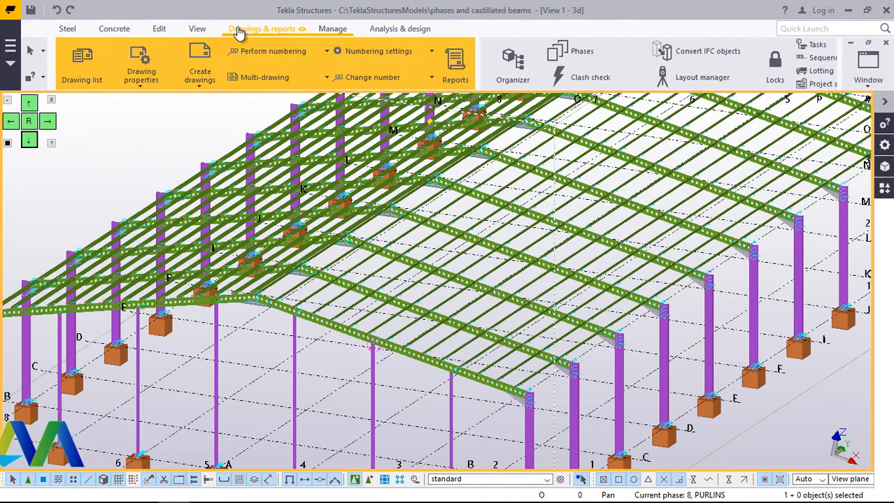
click(589, 56)
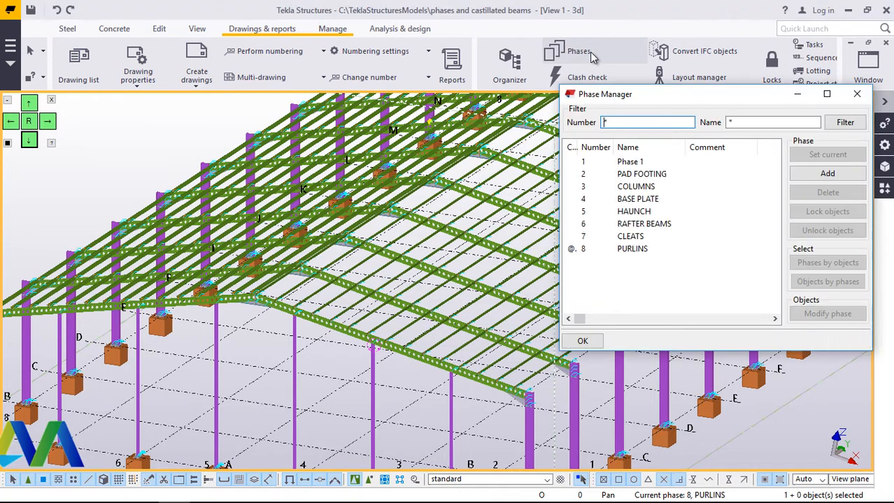
click(640, 251)
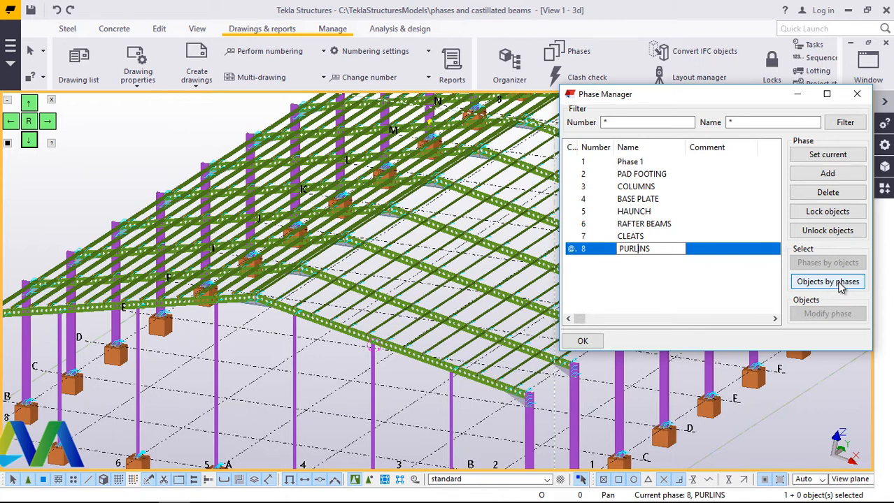
click(839, 283)
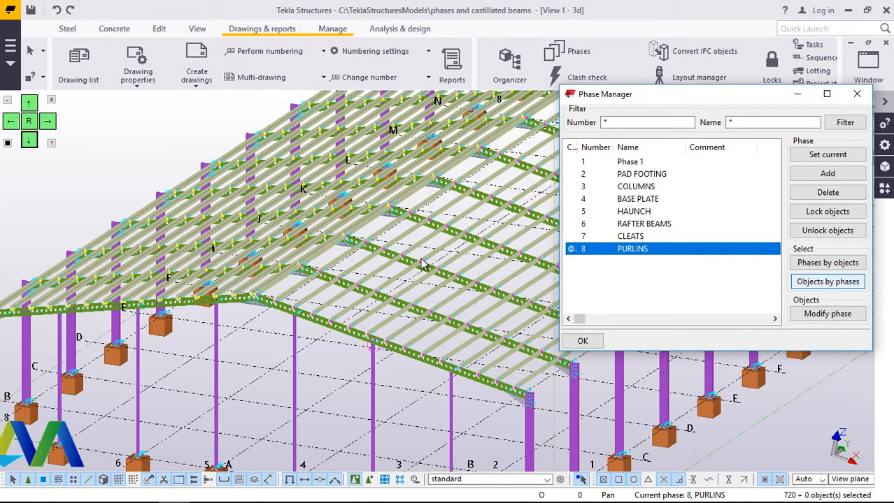
- Inspect the selected purlins on both roof slopes, from close up near the grid A gable to the full building
scroll(371, 277, up, 1)
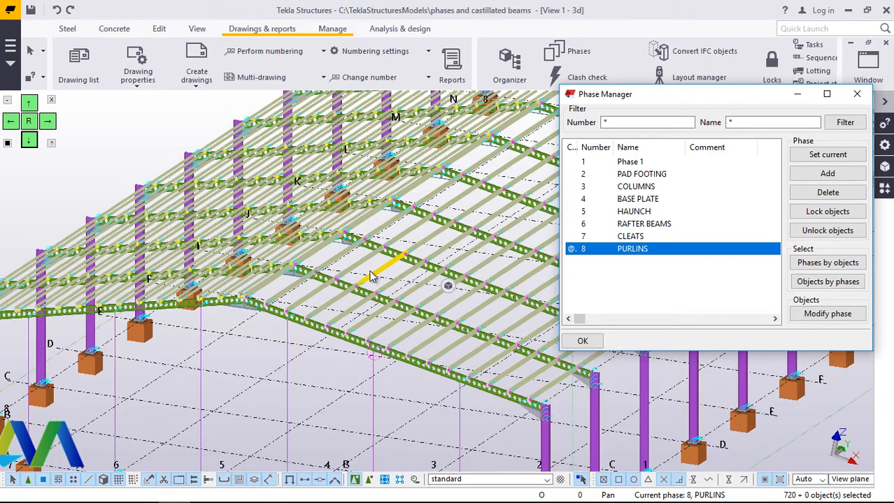
scroll(371, 276, up, 4)
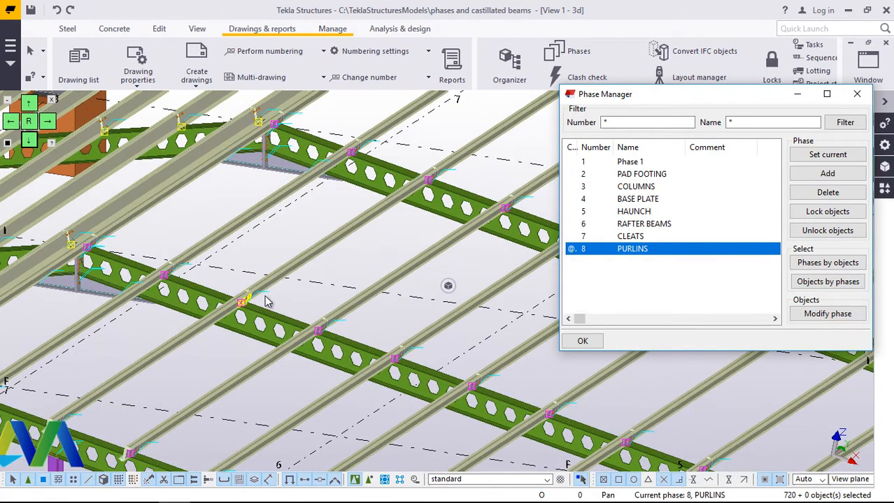
scroll(266, 300, down, 2)
scroll(262, 293, down, 4)
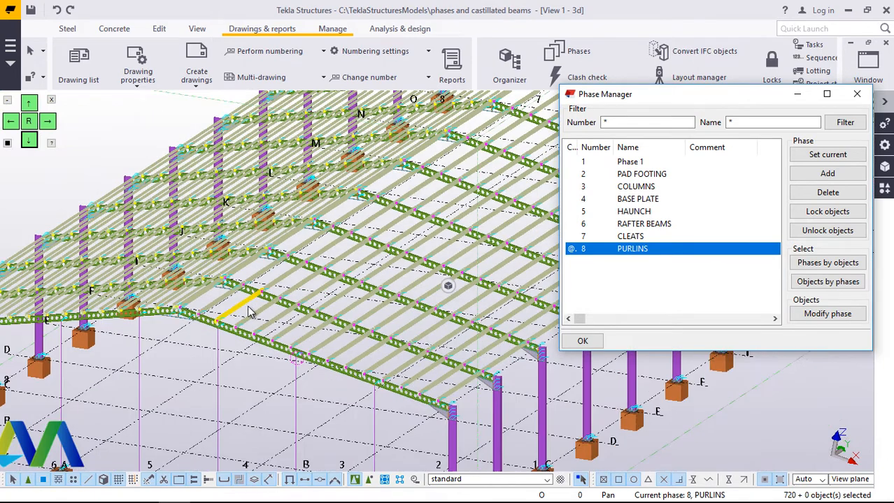
scroll(252, 311, down, 3)
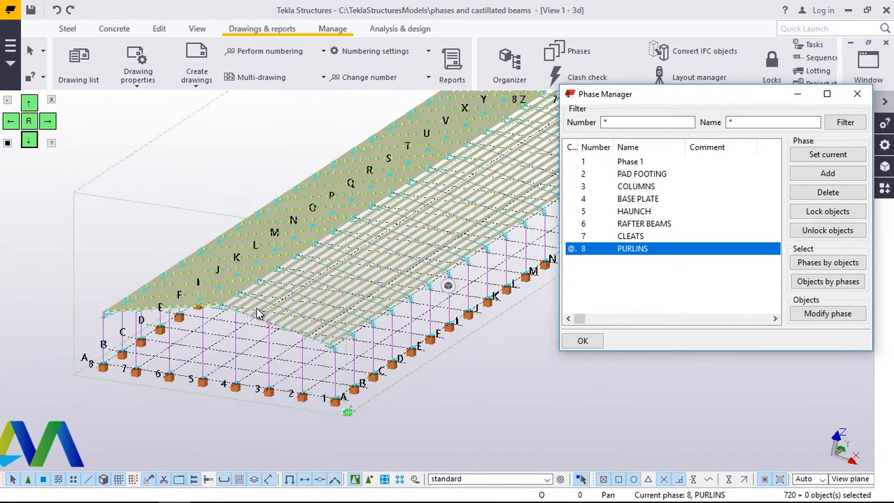
scroll(328, 360, down, 1)
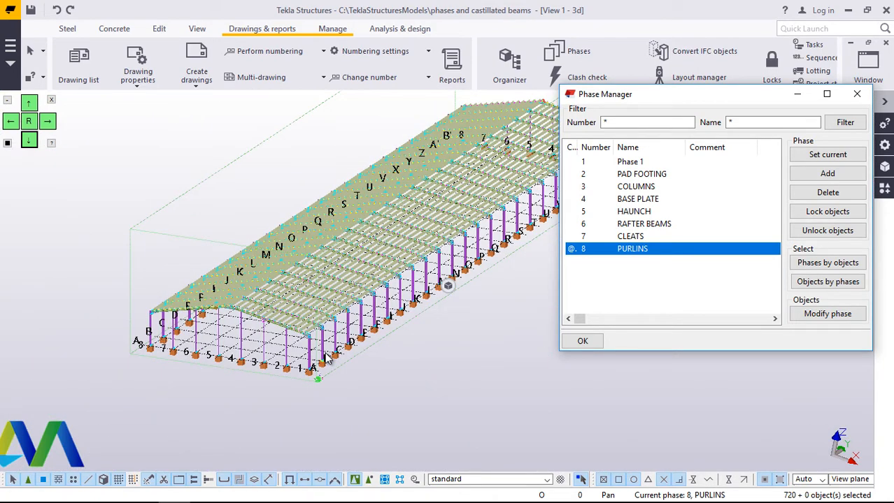
scroll(327, 353, up, 6)
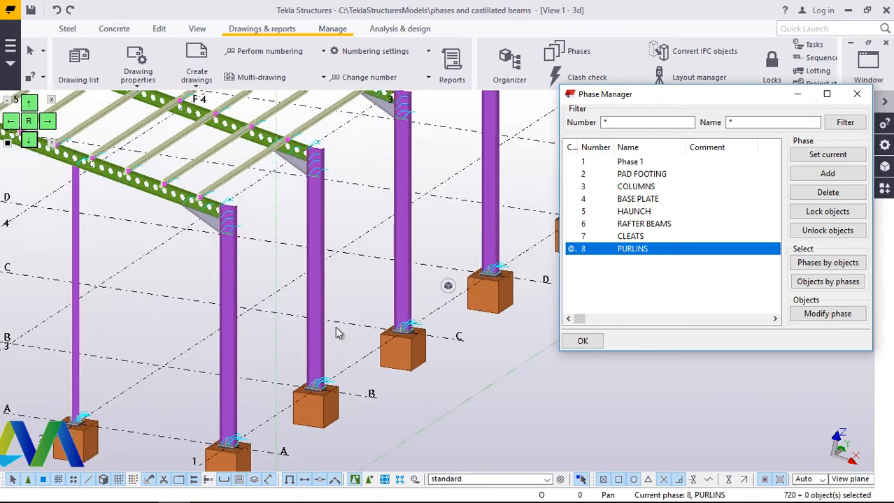
scroll(344, 361, down, 5)
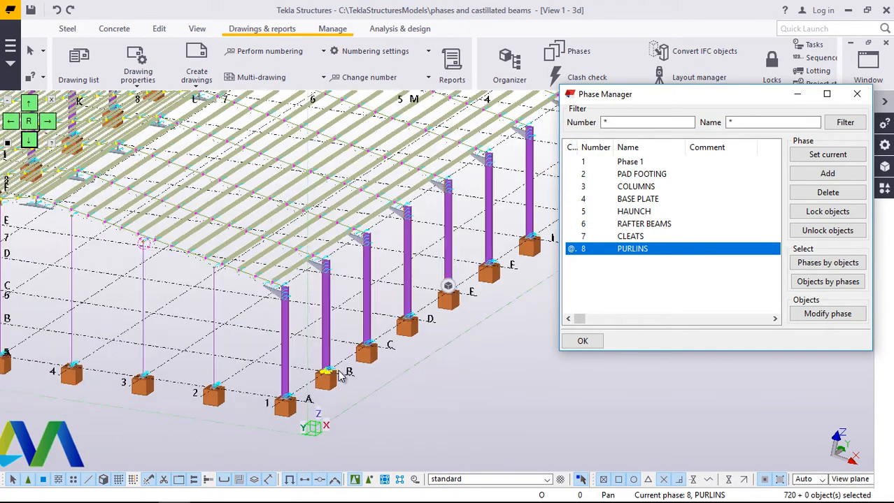
scroll(343, 376, down, 2)
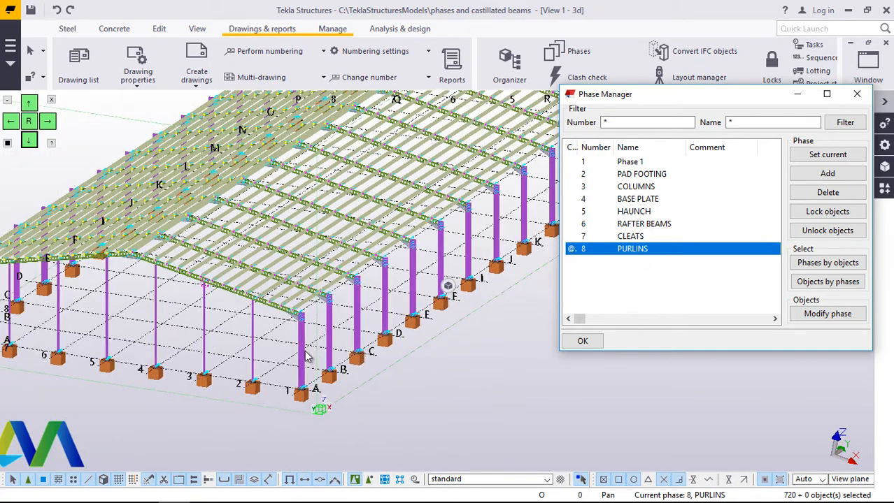
scroll(304, 371, down, 4)
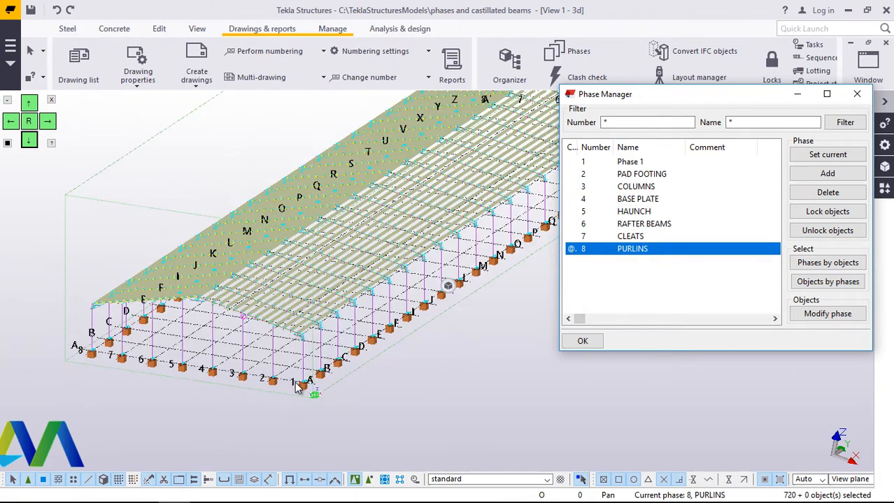
scroll(297, 386, down, 3)
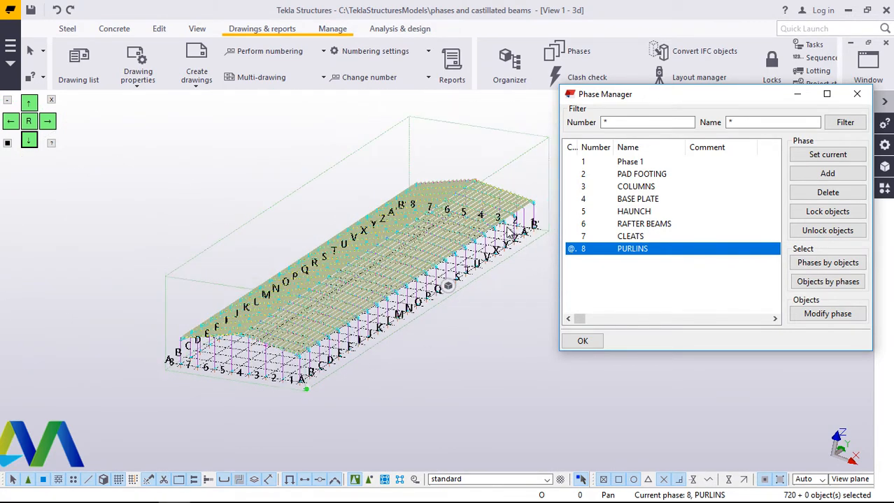
- Inspect the selected purlins toward the far gable end and display the drawing types that can be created for them
scroll(517, 210, up, 5)
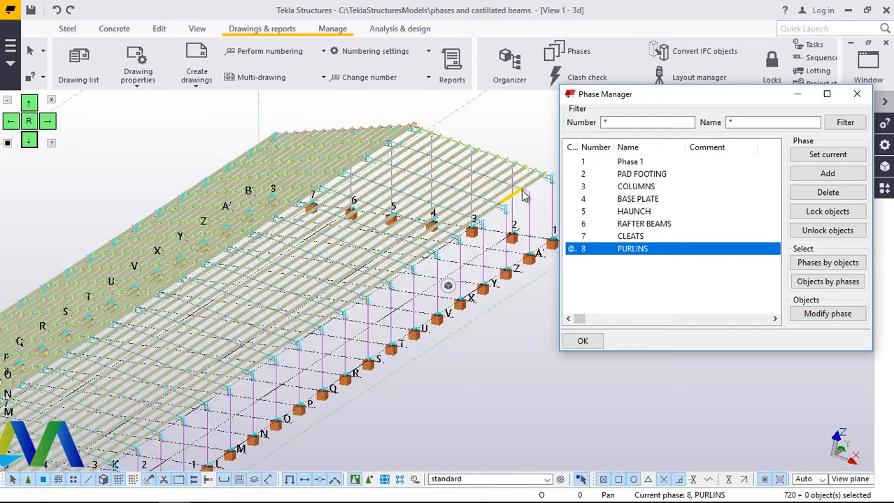
scroll(521, 192, up, 3)
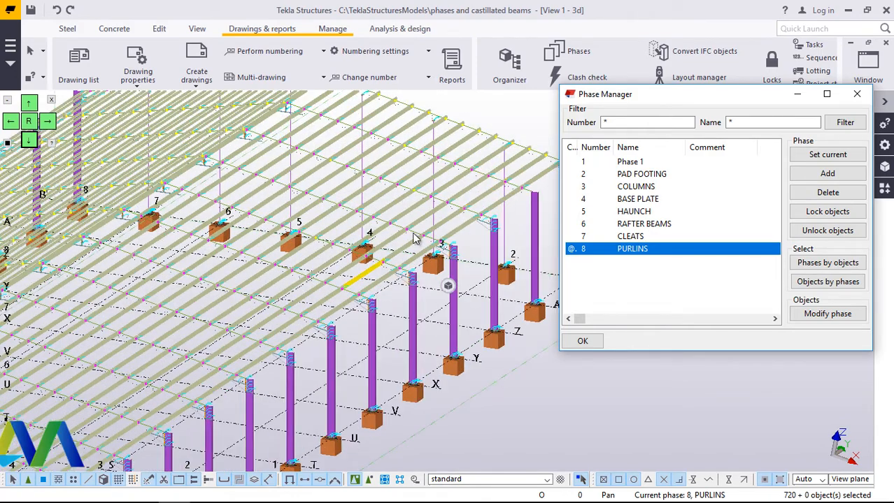
scroll(461, 287, down, 2)
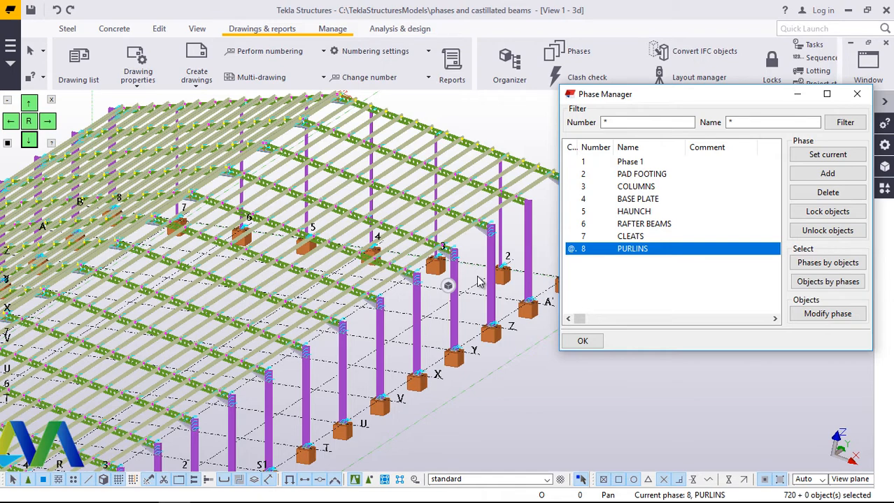
scroll(485, 260, down, 1)
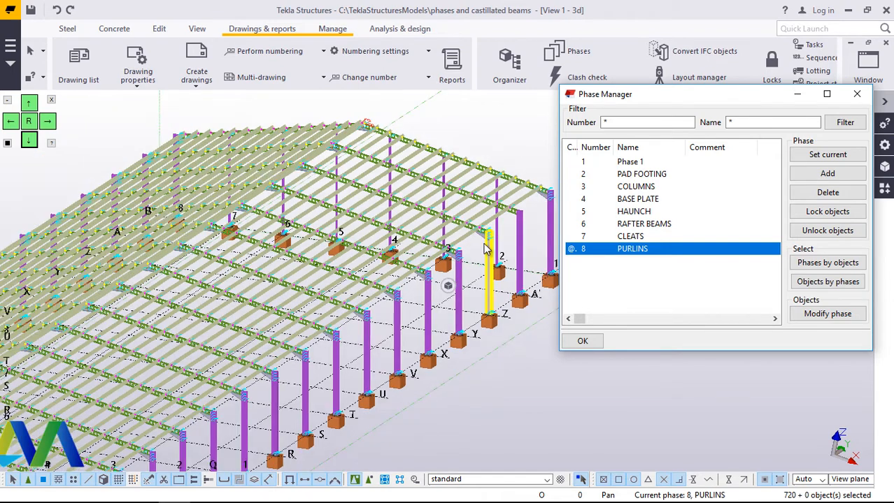
scroll(235, 231, up, 3)
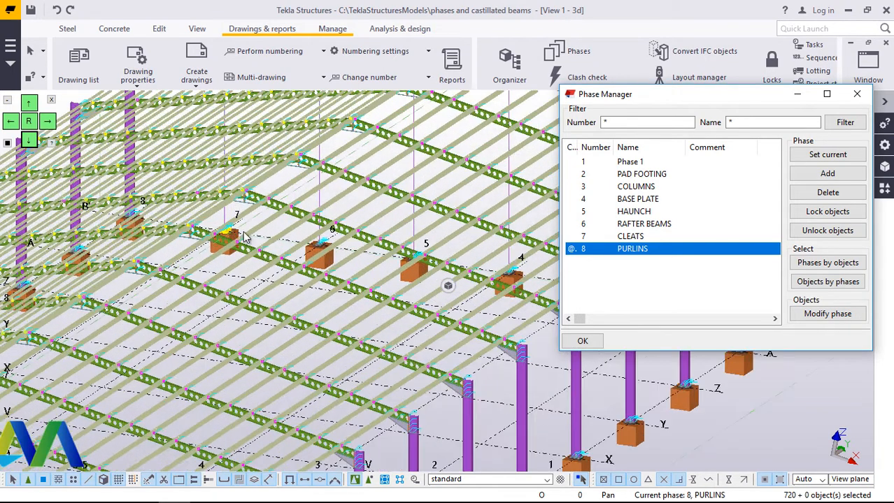
click(197, 88)
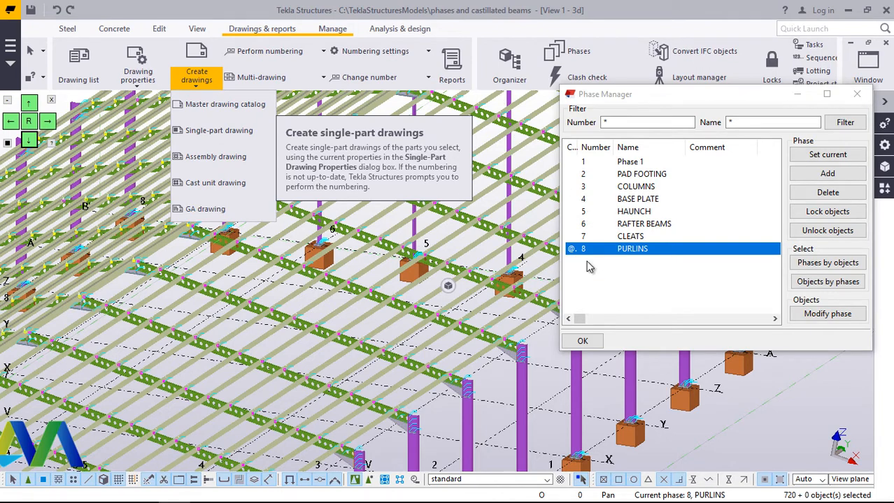
- Select all model objects belonging to phase 7, CLEATS, and inspect a highlighted purlin cleat on a rafter up close
double_click(632, 239)
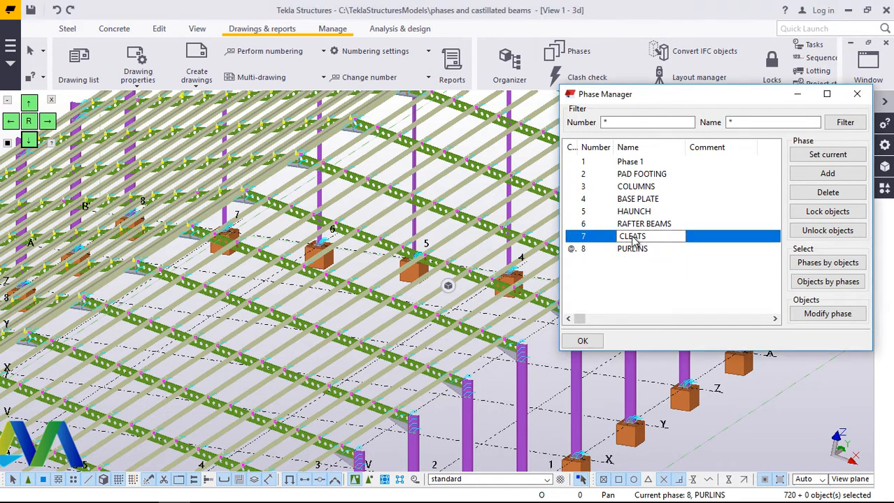
click(843, 282)
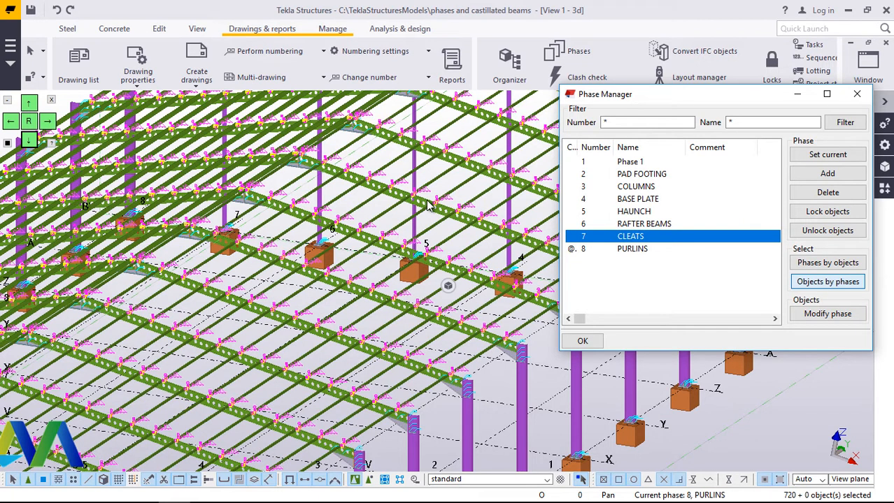
scroll(429, 203, up, 4)
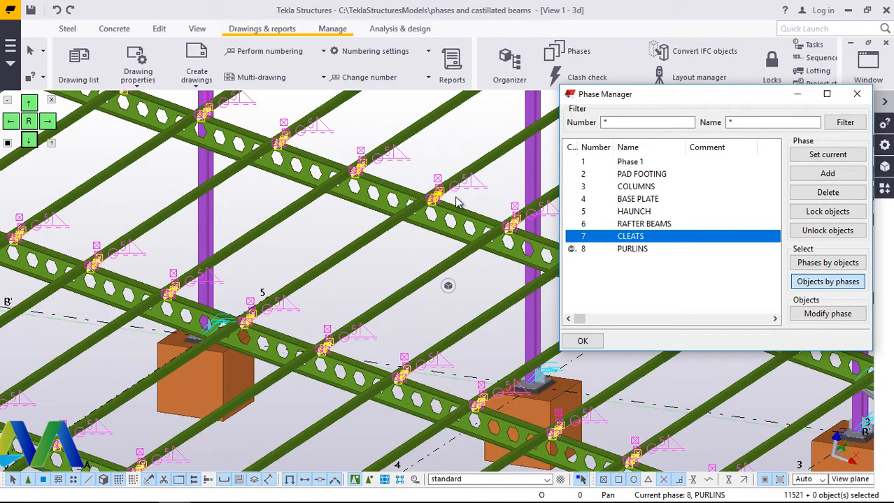
scroll(456, 202, up, 5)
scroll(456, 203, up, 3)
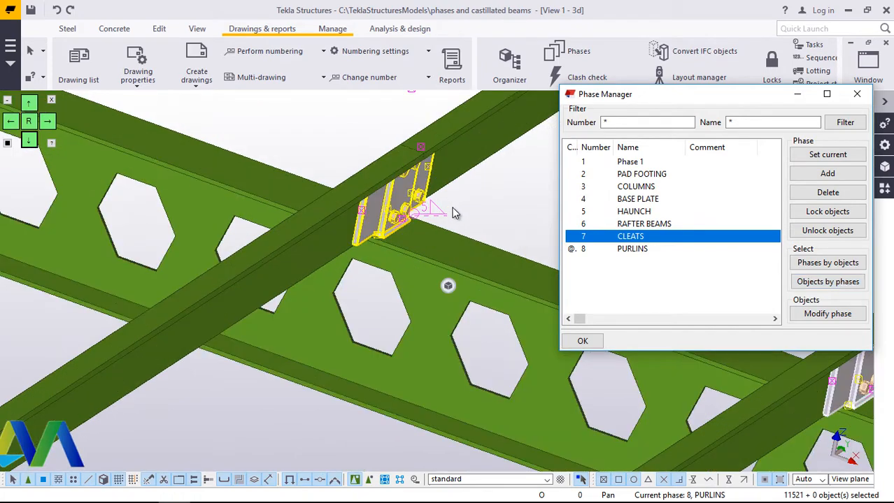
- Inspect the selected purlin cleats from a single rafter connection out to the full building
scroll(333, 221, down, 4)
scroll(334, 222, down, 6)
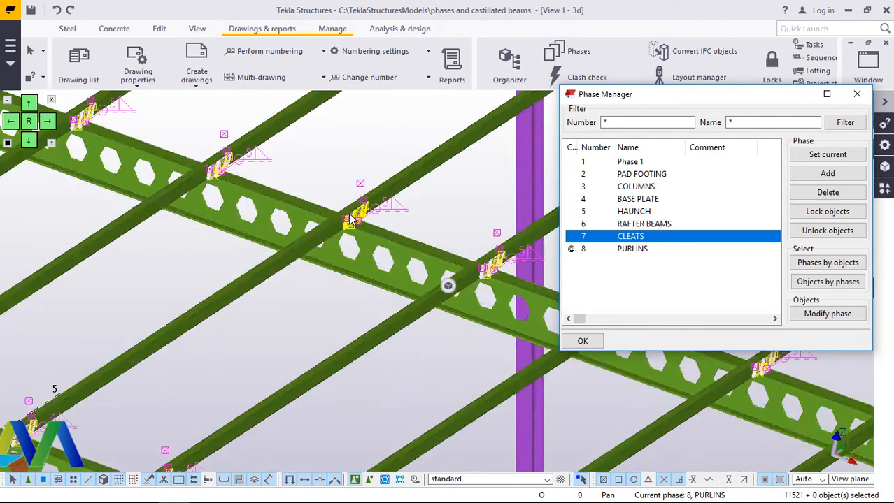
scroll(369, 221, down, 2)
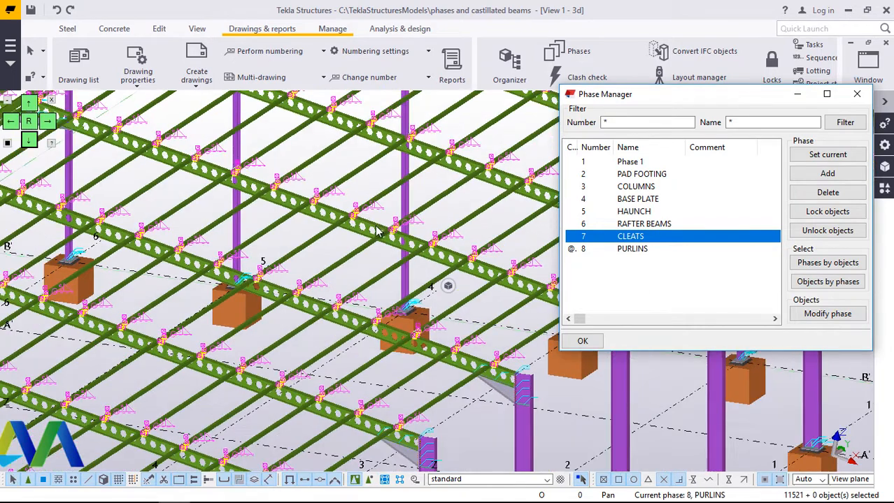
scroll(440, 253, down, 2)
scroll(456, 256, down, 2)
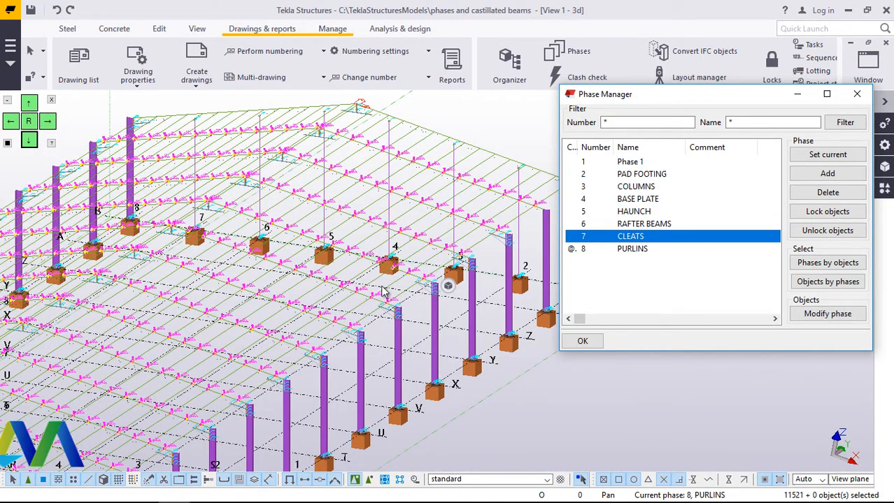
scroll(330, 327, down, 3)
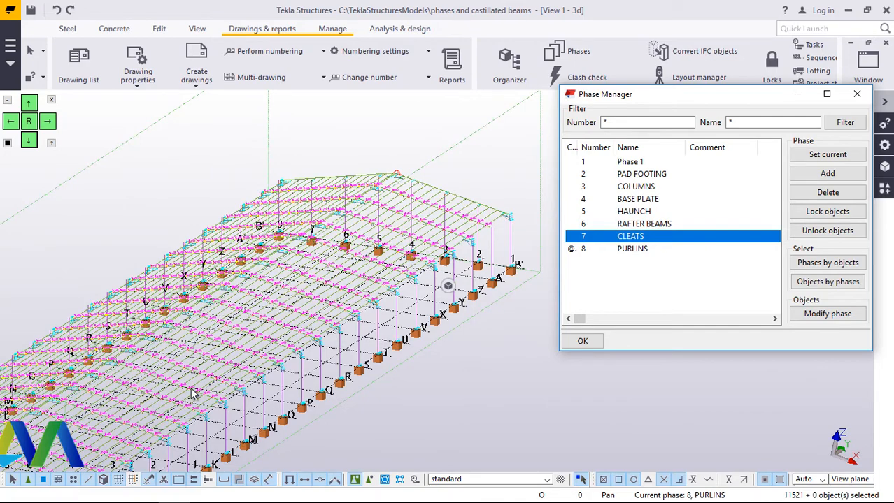
scroll(214, 393, down, 2)
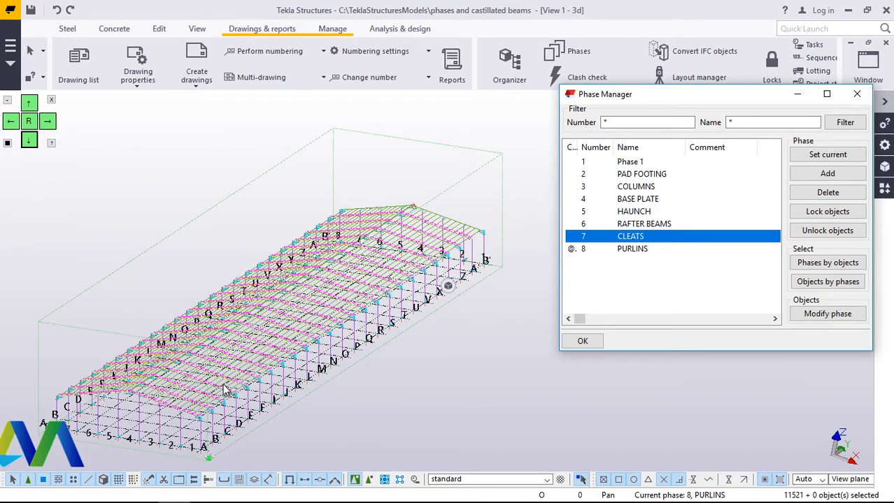
- Inspect the selected cleats up close along the rafters and display the drawing types that can be created for them
scroll(225, 381, up, 4)
scroll(269, 358, up, 2)
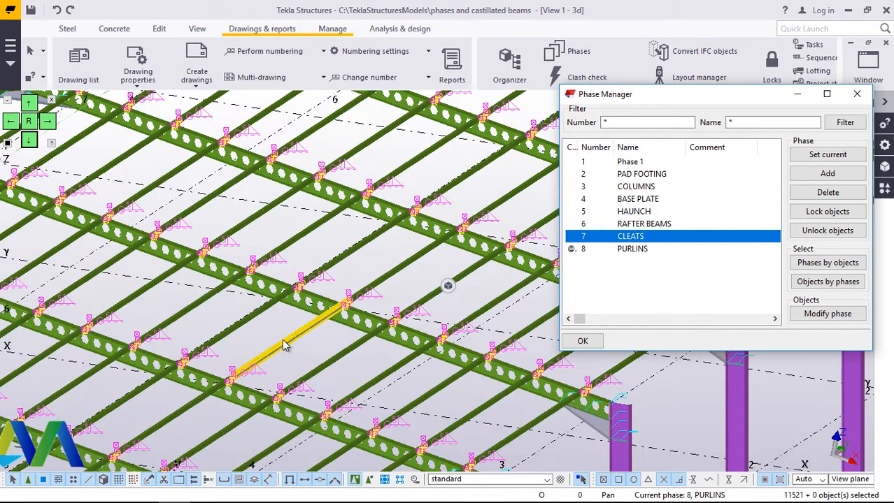
scroll(360, 304, up, 3)
scroll(441, 276, up, 2)
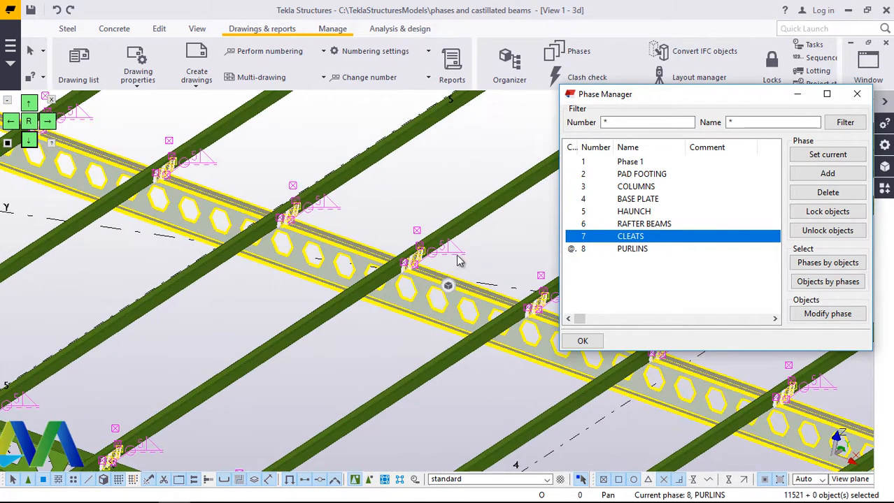
scroll(458, 262, up, 2)
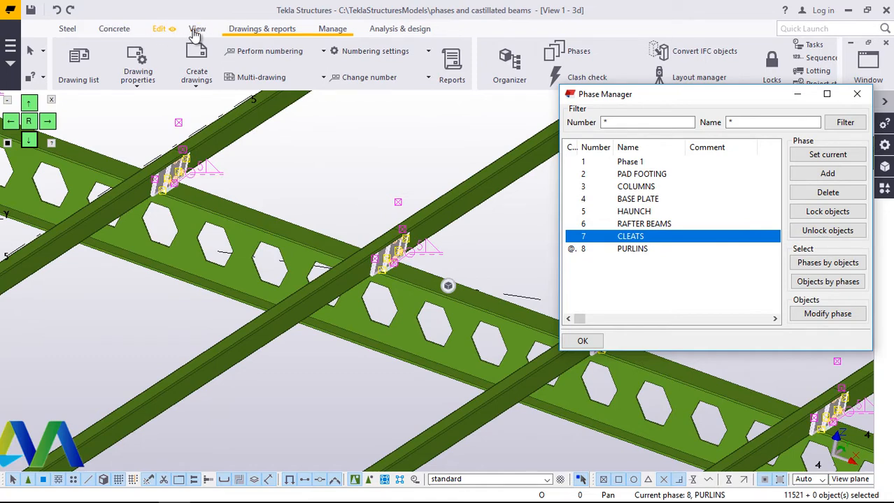
click(199, 90)
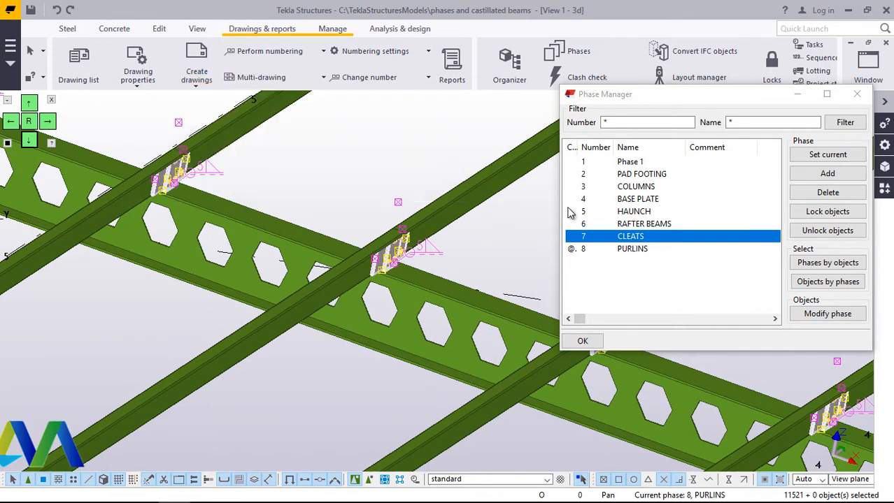
- Select all model objects belonging to phase 6, RAFTER BEAMS
scroll(266, 228, down, 4)
scroll(288, 207, down, 3)
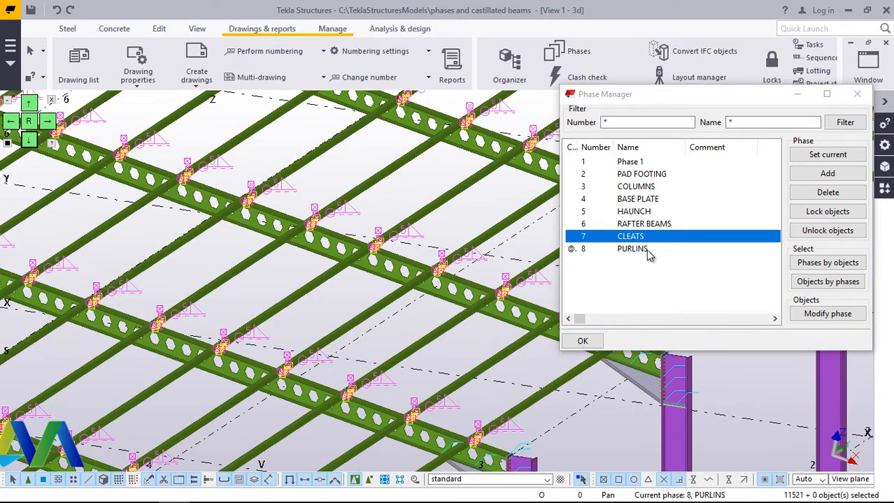
double_click(650, 224)
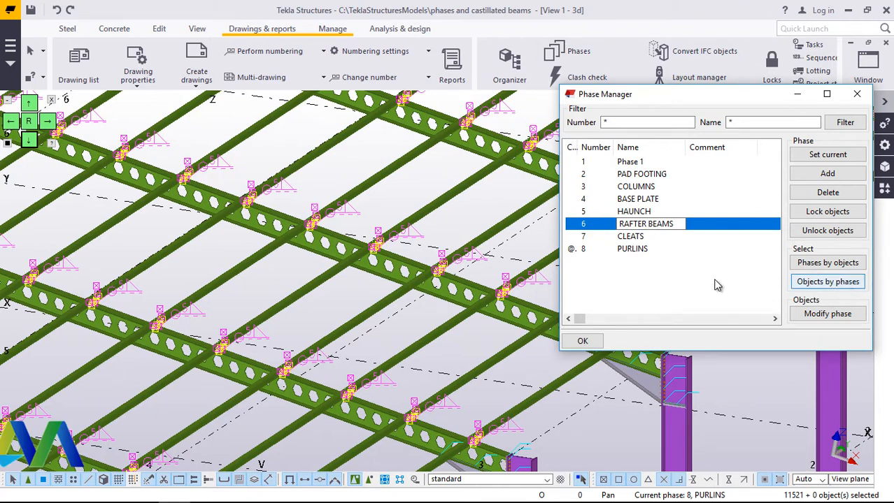
click(836, 288)
click(832, 289)
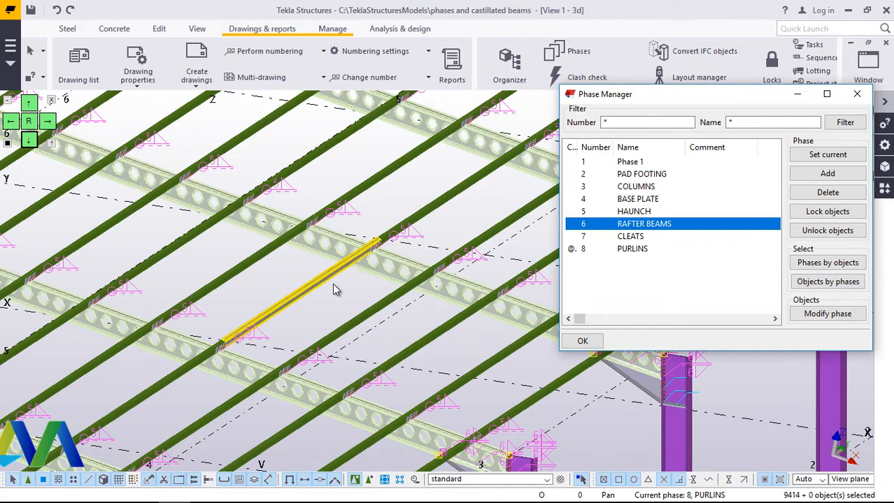
- Inspect the selected rafter beams over the full building and near the grid A gable, and close the Phase Manager
scroll(388, 245, down, 2)
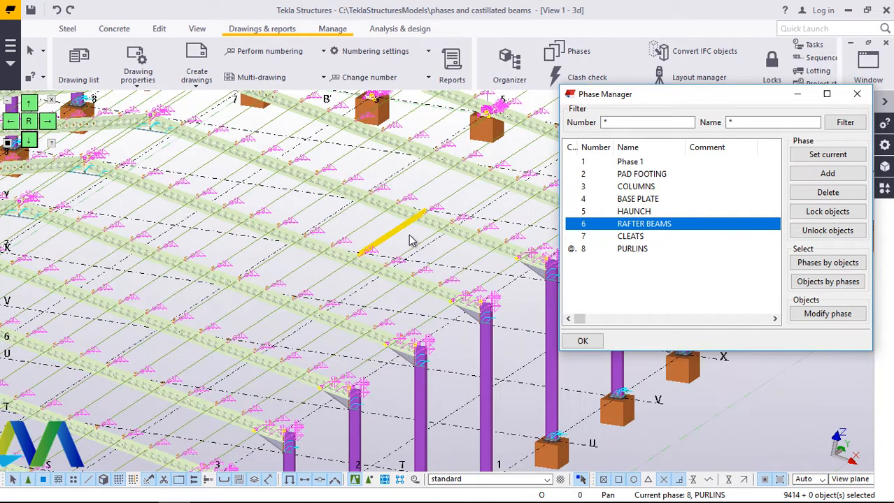
scroll(423, 239, down, 1)
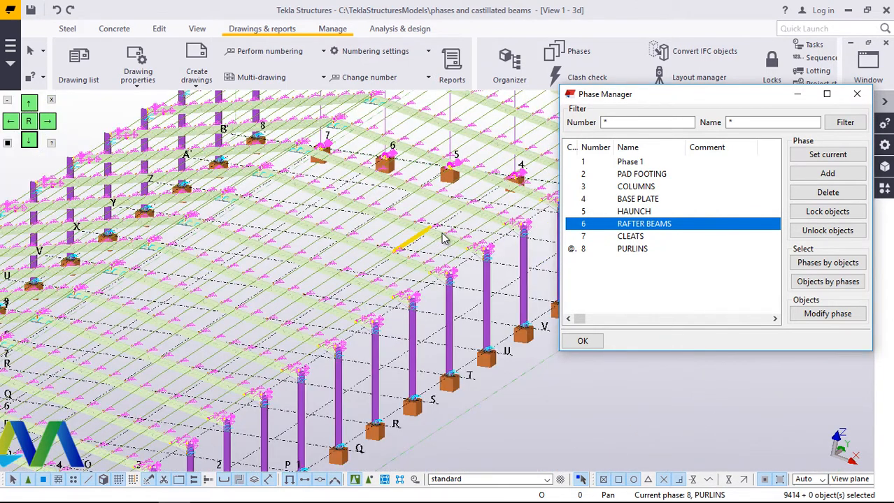
scroll(442, 238, down, 1)
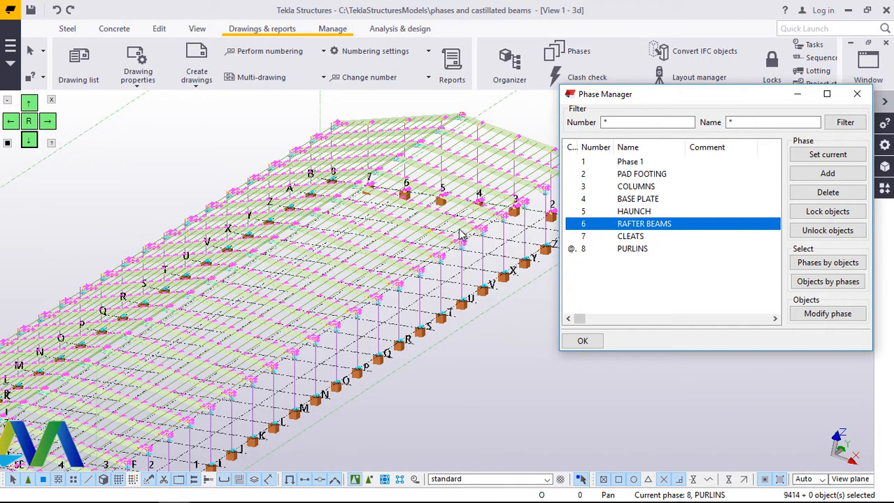
scroll(461, 253, down, 1)
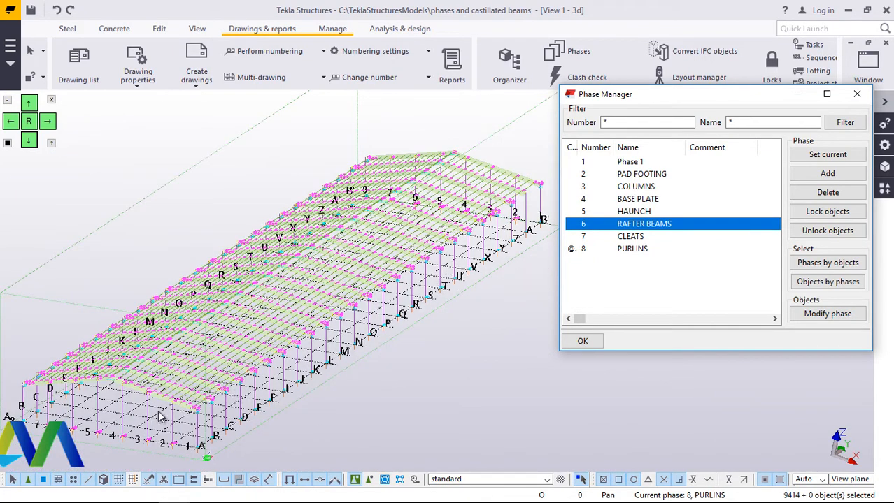
scroll(280, 358, up, 3)
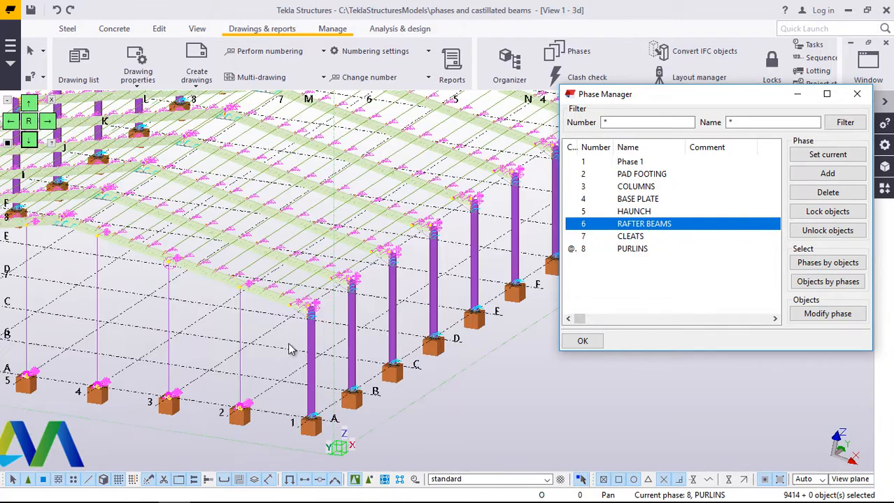
scroll(272, 361, up, 1)
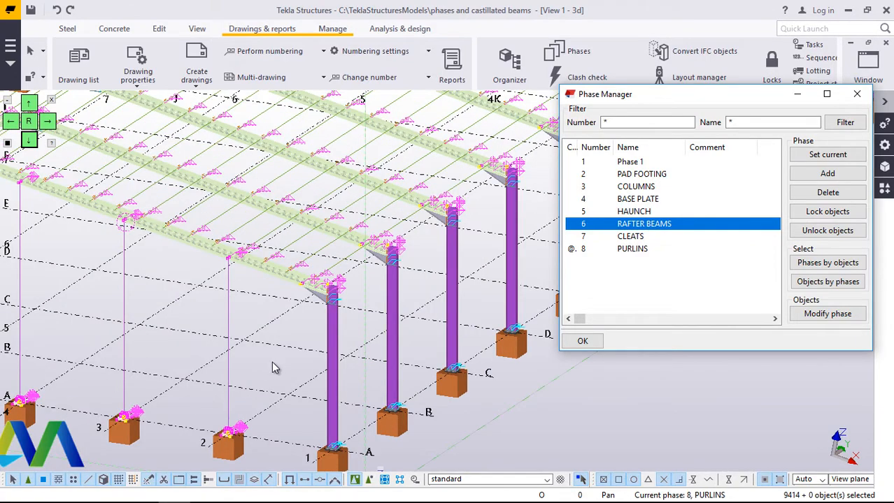
scroll(272, 362, down, 2)
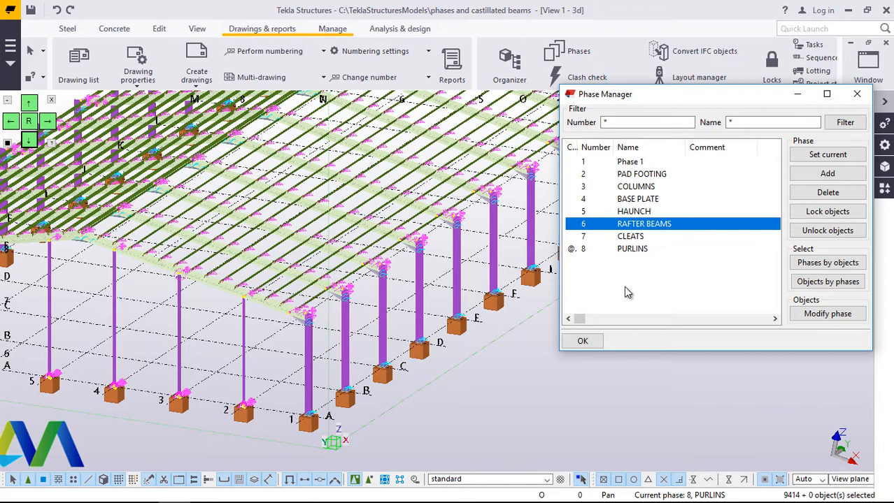
click(584, 342)
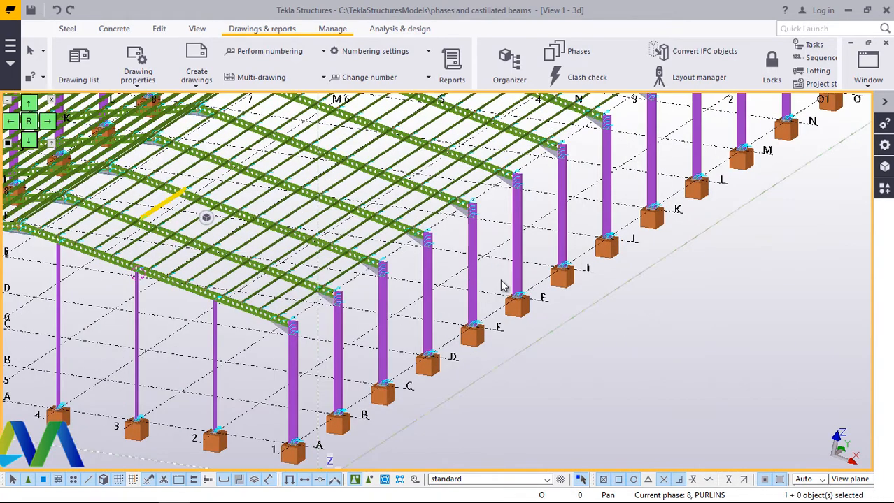
- Change the projection of the 3d view from Orthogonal to Perspective in its view properties
scroll(619, 299, down, 2)
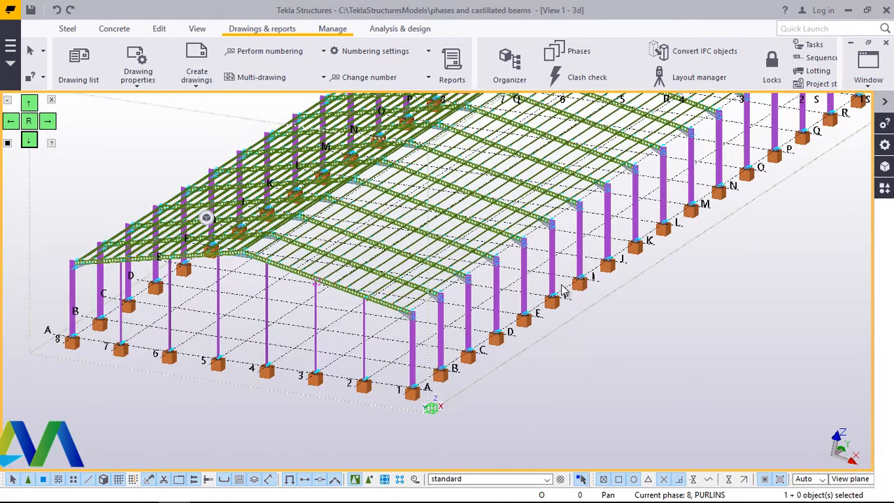
scroll(619, 300, down, 1)
scroll(450, 323, up, 2)
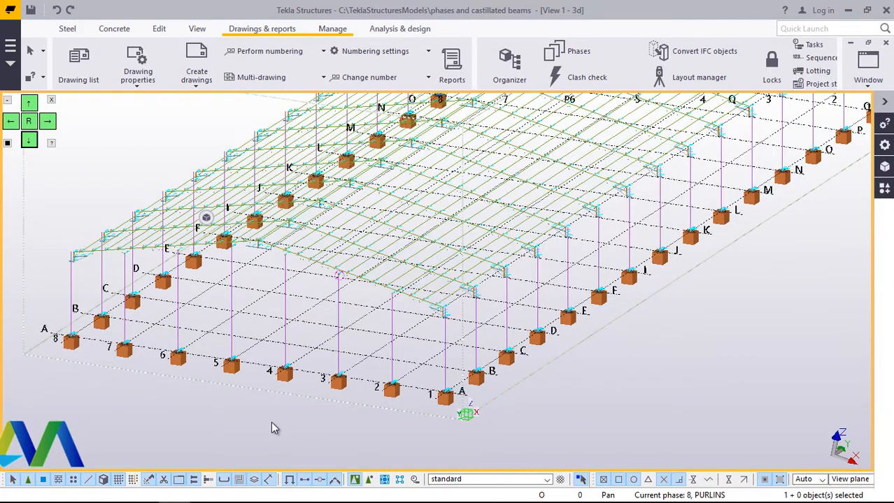
double_click(262, 423)
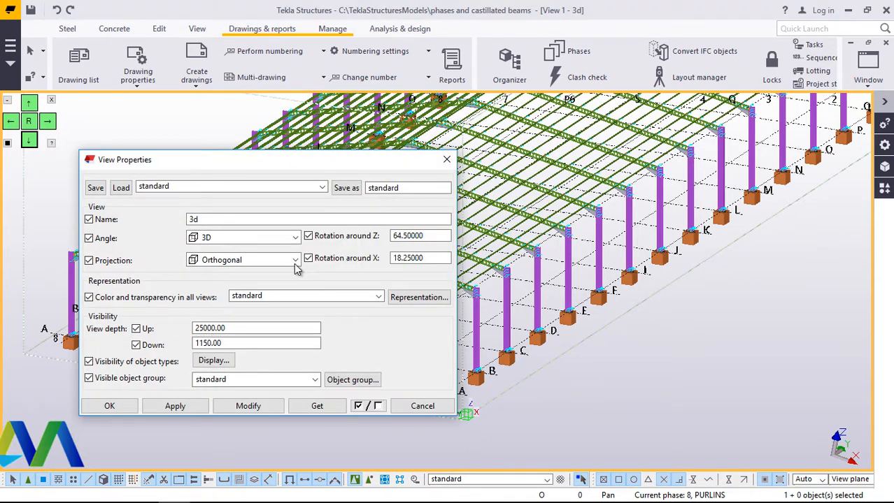
click(295, 261)
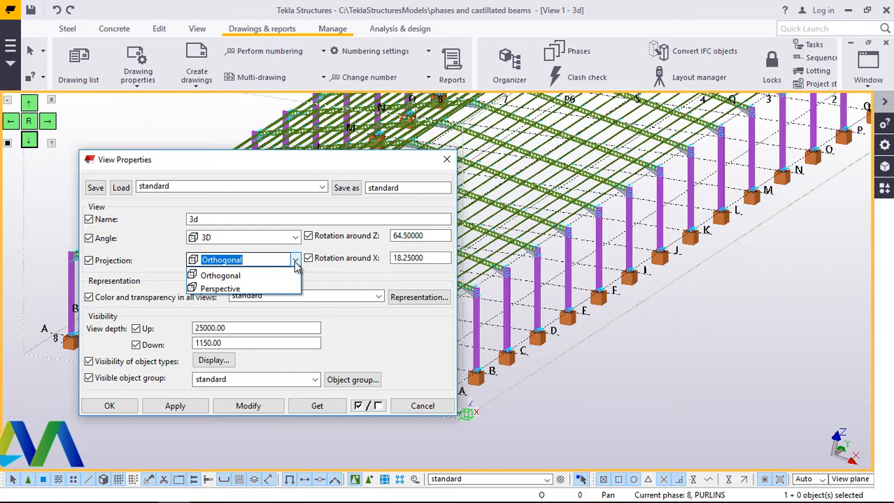
click(239, 289)
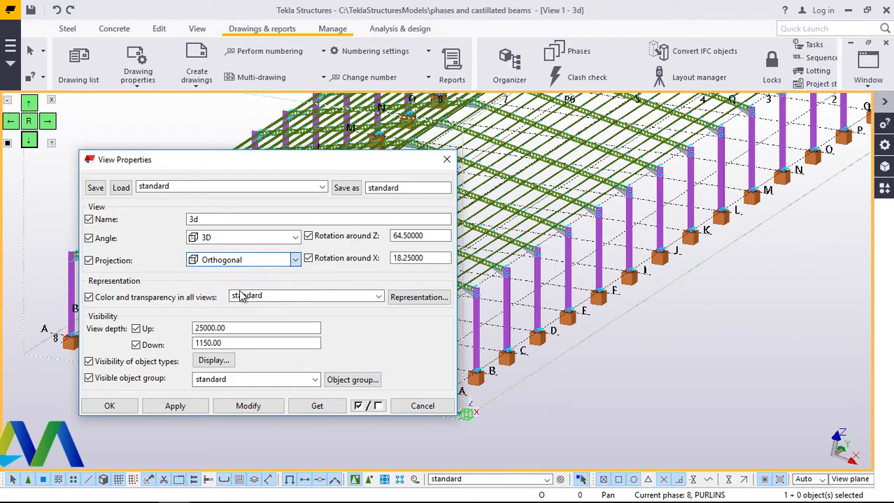
click(251, 410)
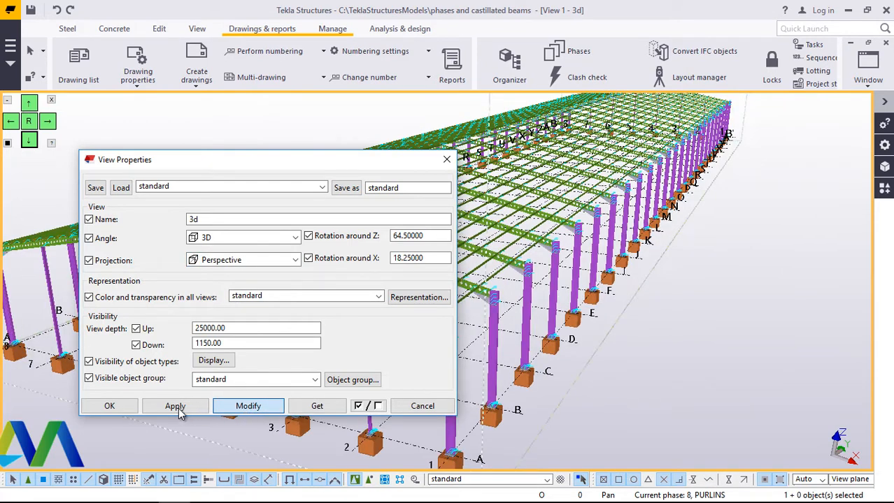
click(115, 408)
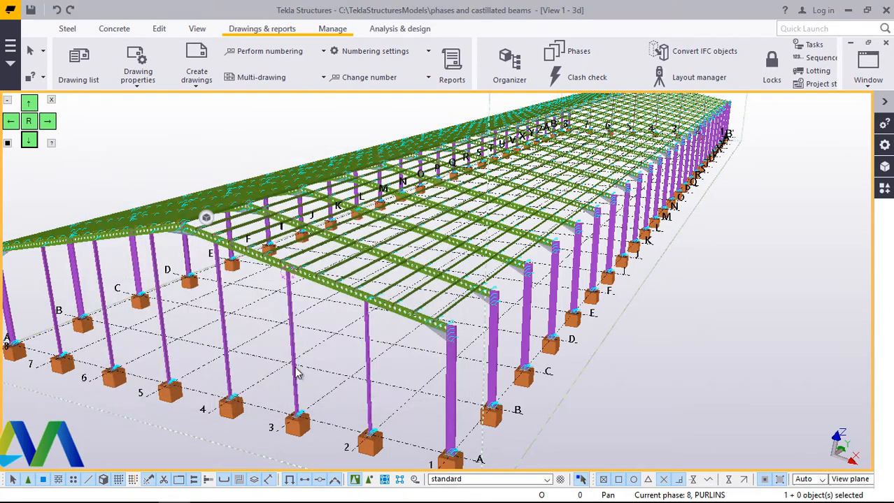
- Rotate the perspective view down to near ground level and inspect the frames around the grid A gable columns
click(197, 30)
click(490, 71)
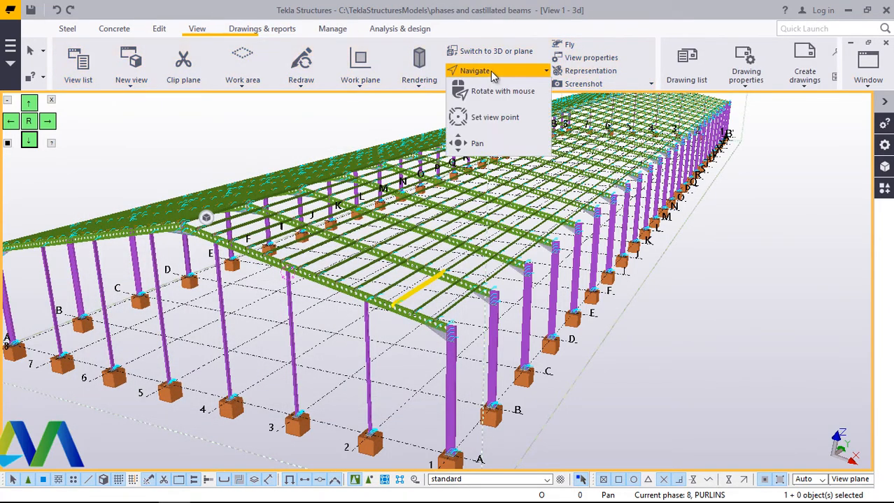
click(495, 93)
mouse_move(374, 430)
mouse_down()
mouse_move(385, 392)
mouse_move(394, 399)
mouse_move(369, 432)
mouse_up()
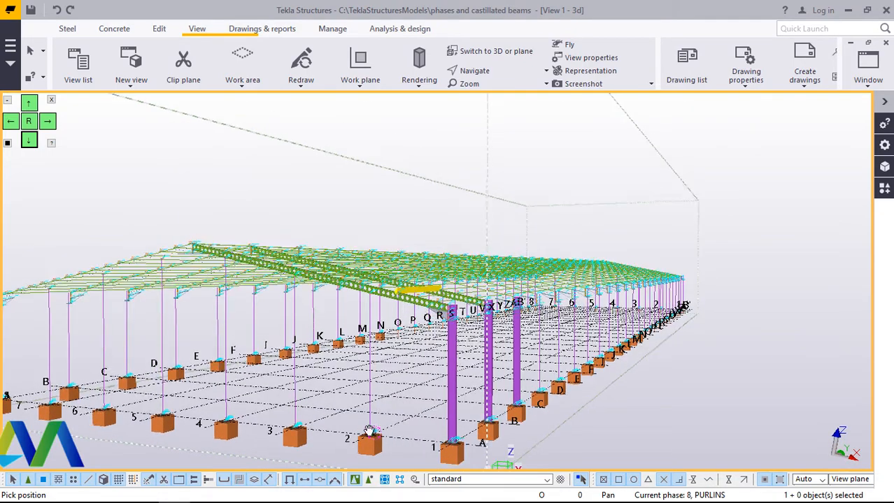
scroll(369, 431, up, 5)
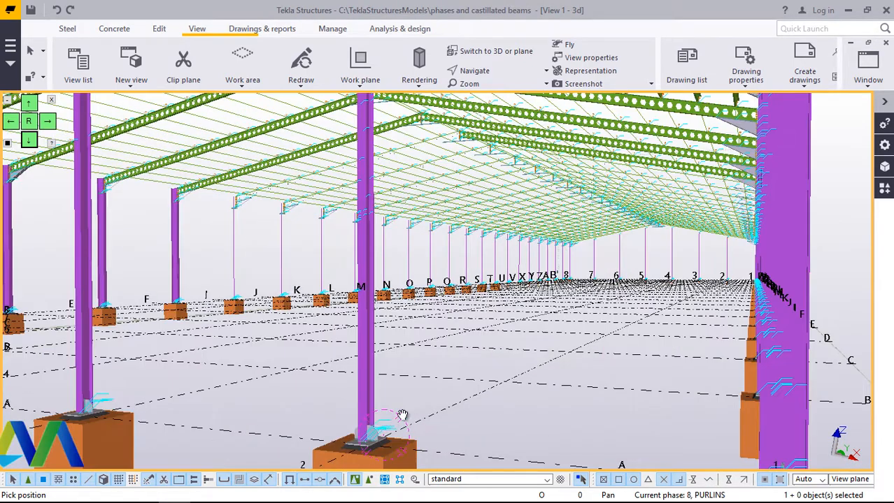
scroll(402, 416, down, 3)
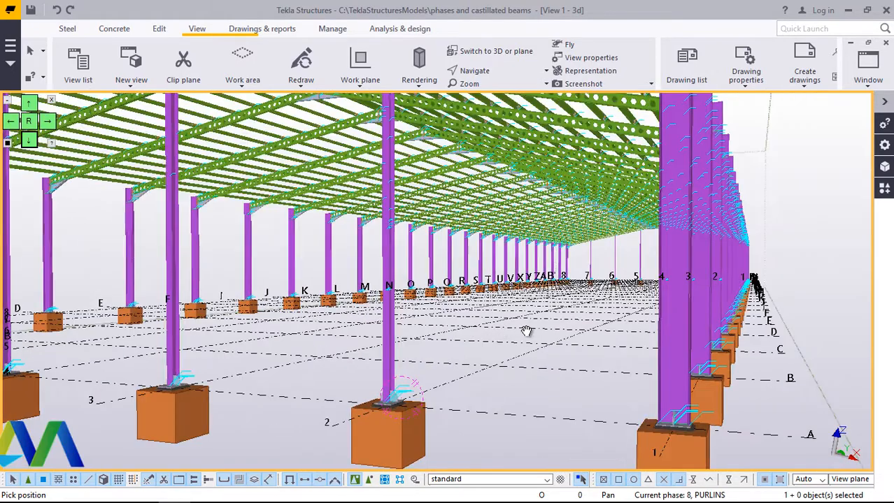
- Rotate the view to look lengthwise through the building and inspect its interior towards the far gable and its overall shape
drag(529, 332, 640, 349)
drag(382, 368, 483, 175)
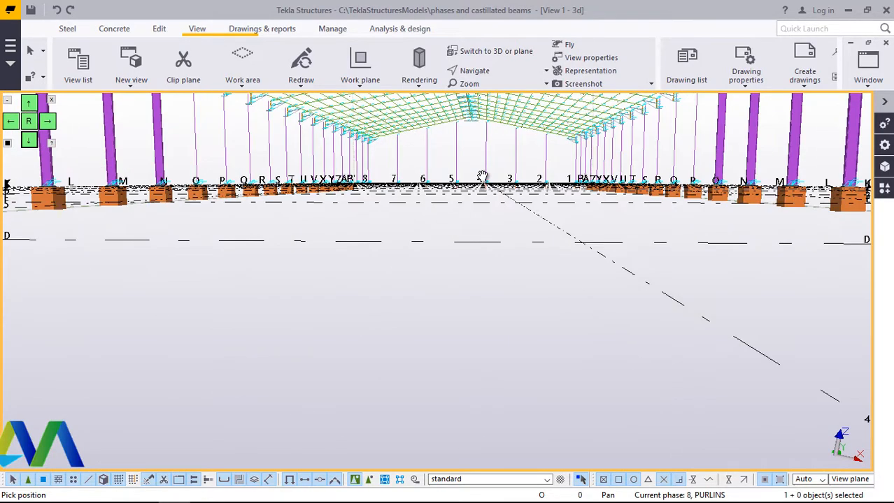
scroll(484, 173, up, 5)
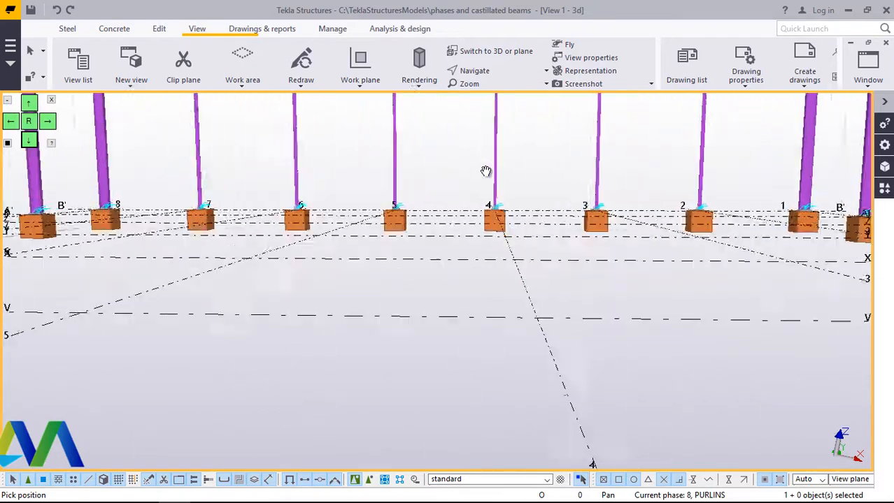
scroll(486, 172, up, 3)
scroll(514, 266, down, 5)
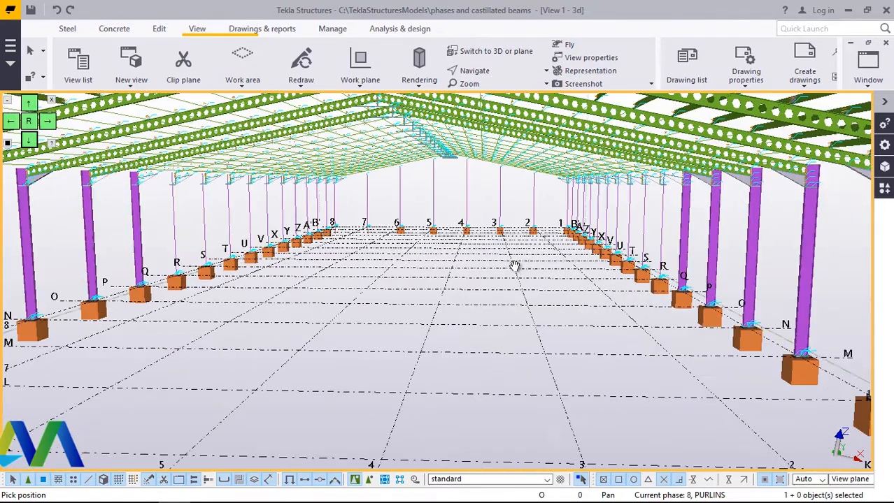
scroll(528, 264, down, 6)
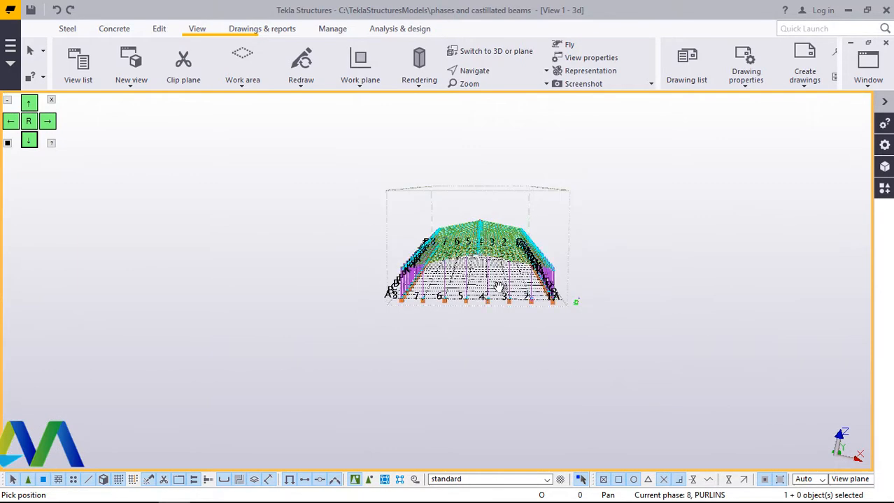
- Inspect the castellated rafters and columns from the grid A gable inwards, then the overall shape of the building in perspective
scroll(496, 287, up, 5)
scroll(495, 288, up, 4)
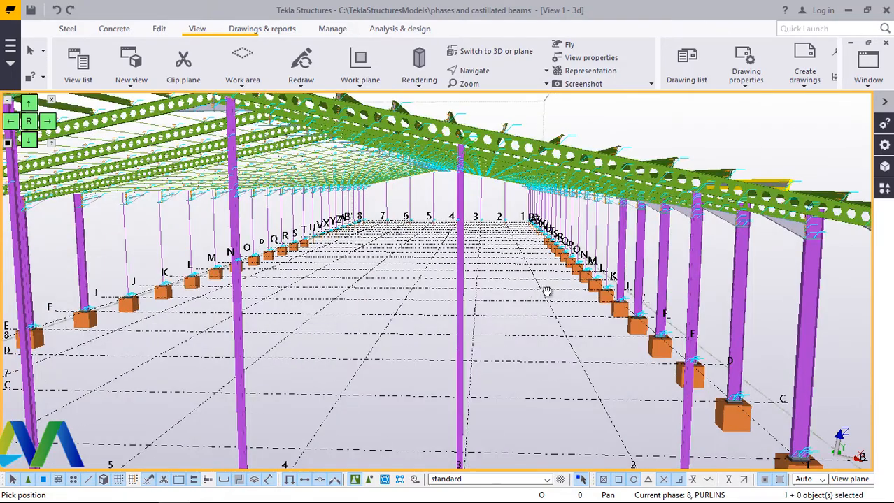
scroll(573, 289, up, 2)
scroll(620, 295, up, 3)
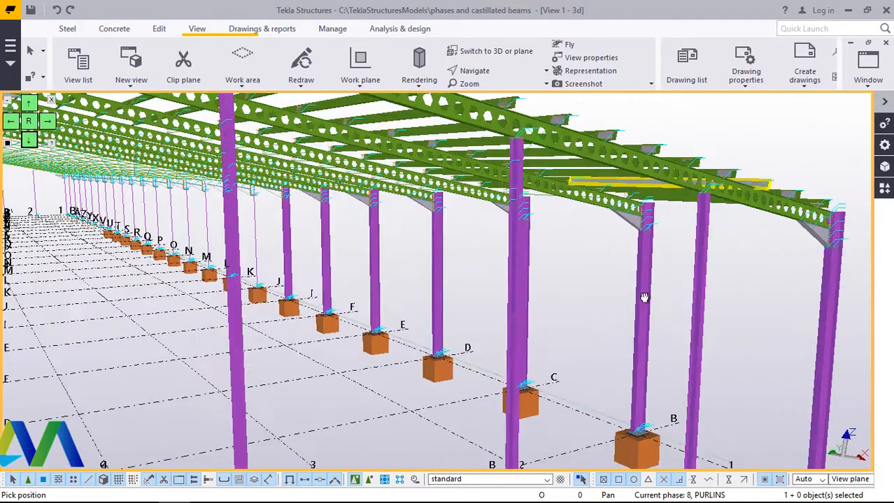
scroll(633, 273, down, 5)
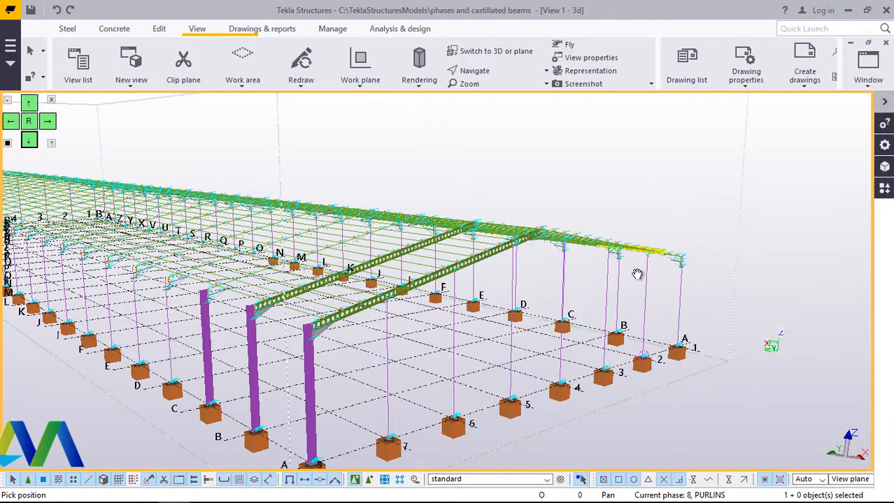
scroll(636, 274, down, 6)
scroll(587, 290, up, 4)
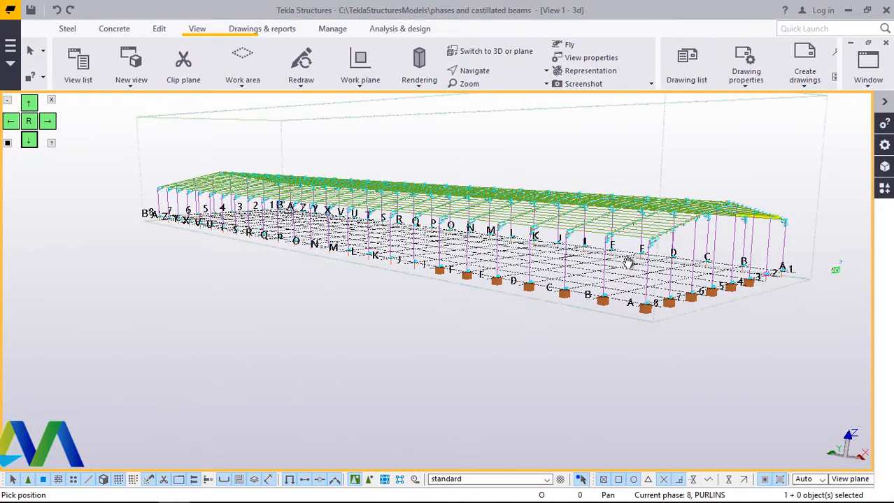
- Inspect the columns, pad footings and haunches along the grid 8 side of the building, up close and over its full length
scroll(629, 262, up, 5)
scroll(537, 324, down, 1)
scroll(534, 327, up, 1)
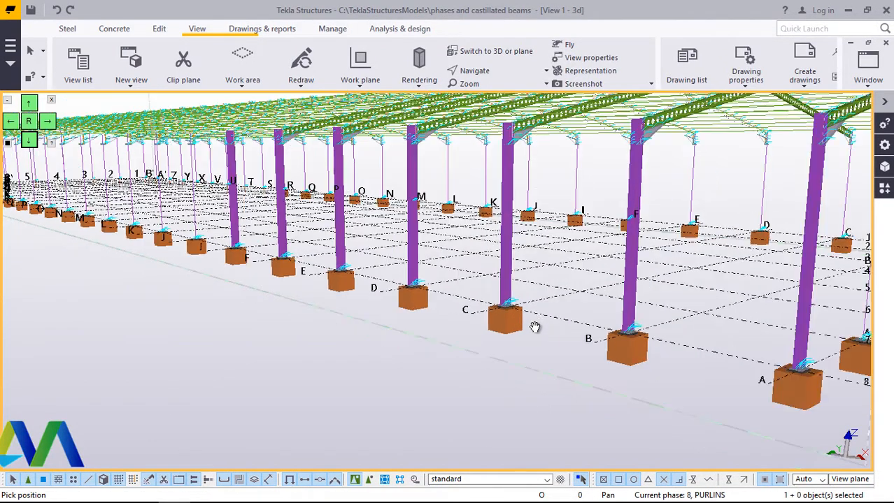
scroll(429, 170, down, 3)
scroll(123, 160, up, 3)
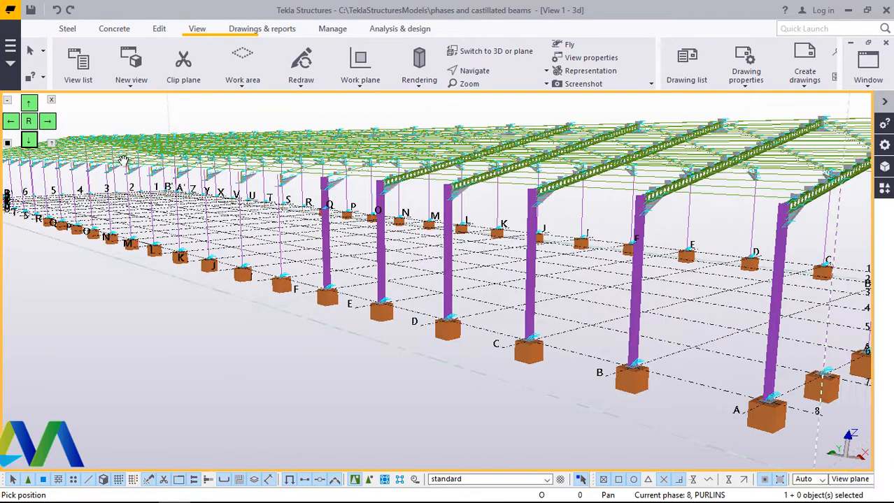
scroll(405, 221, down, 2)
scroll(519, 201, up, 4)
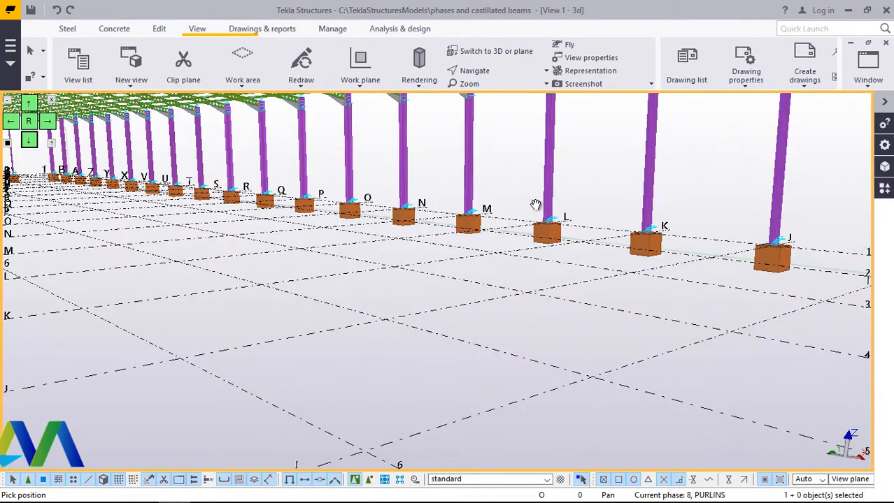
scroll(553, 219, down, 4)
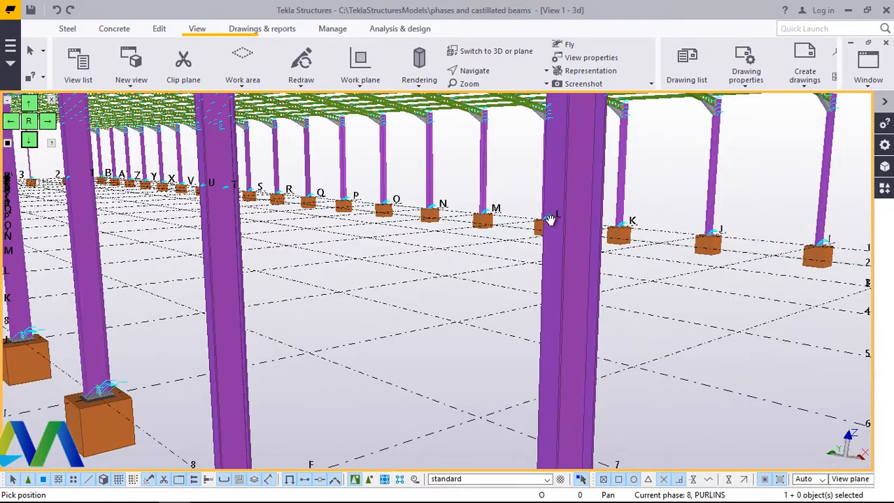
scroll(554, 221, down, 2)
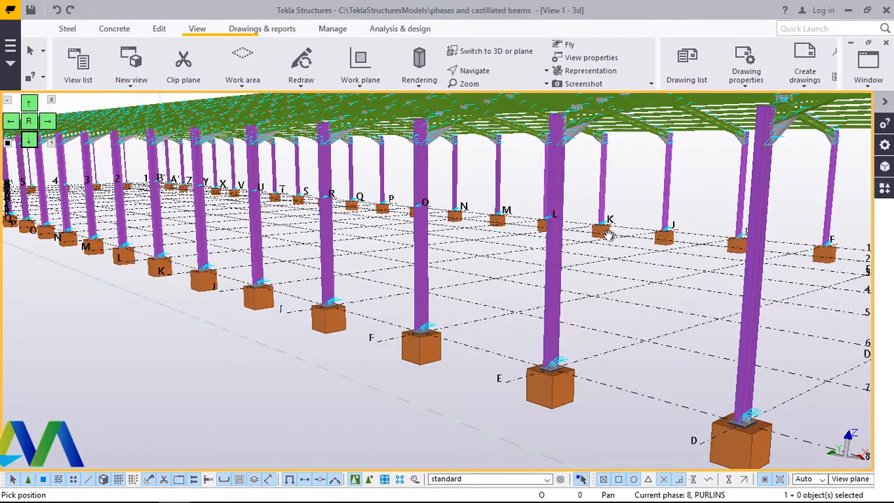
scroll(608, 235, up, 2)
scroll(614, 236, down, 3)
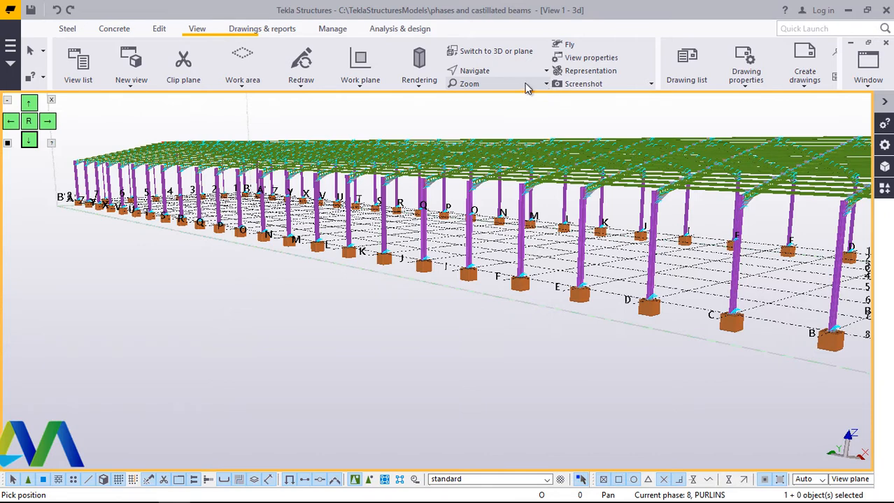
- Select all objects of phase 3 COLUMNS with the Phase Manager, and close it
click(246, 31)
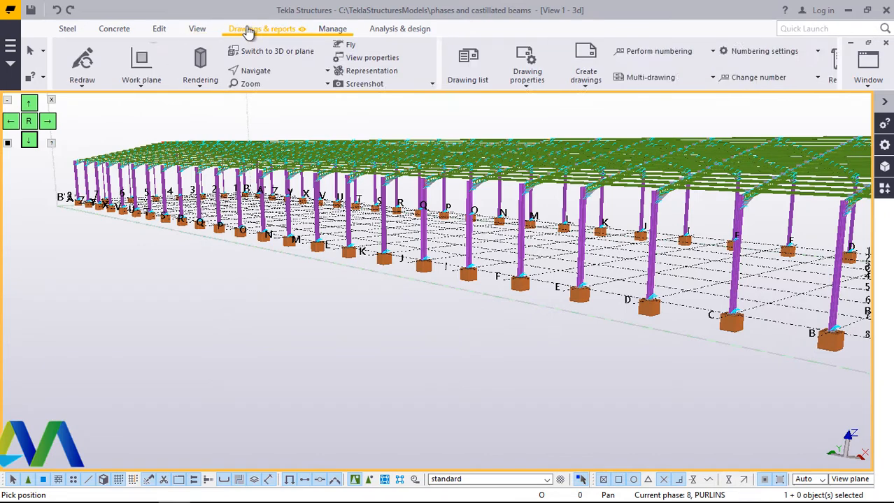
click(579, 53)
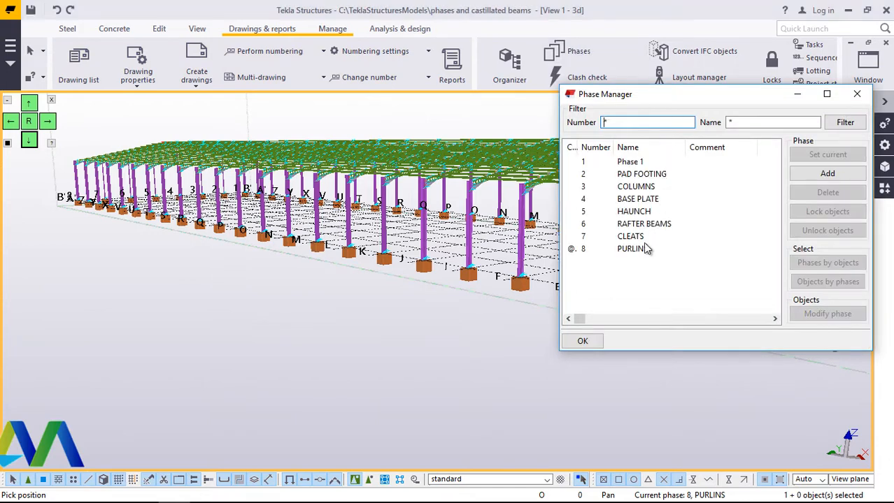
click(639, 186)
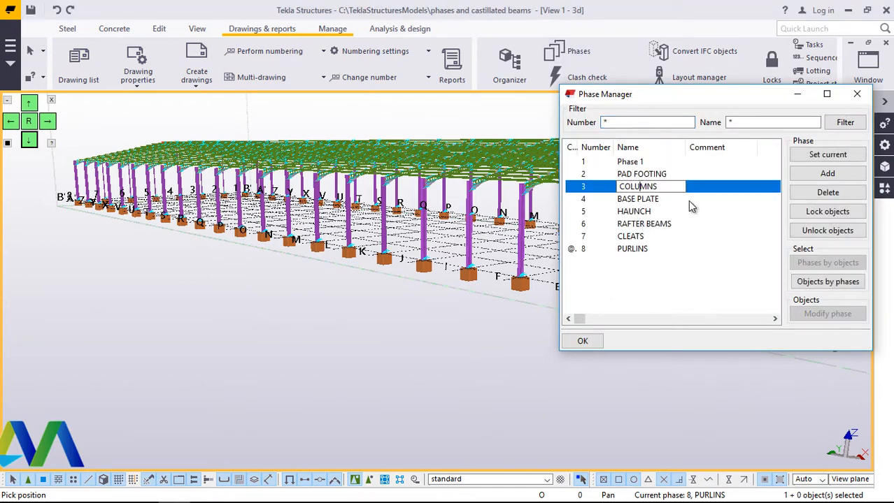
click(829, 282)
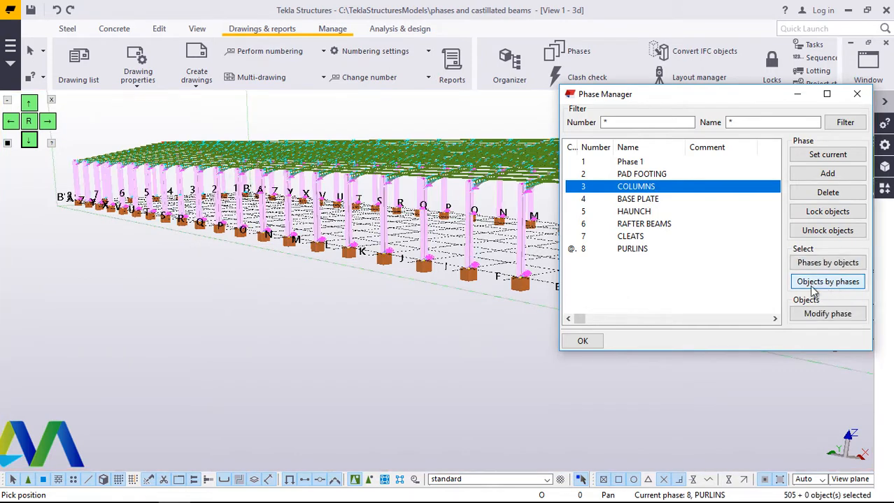
click(581, 342)
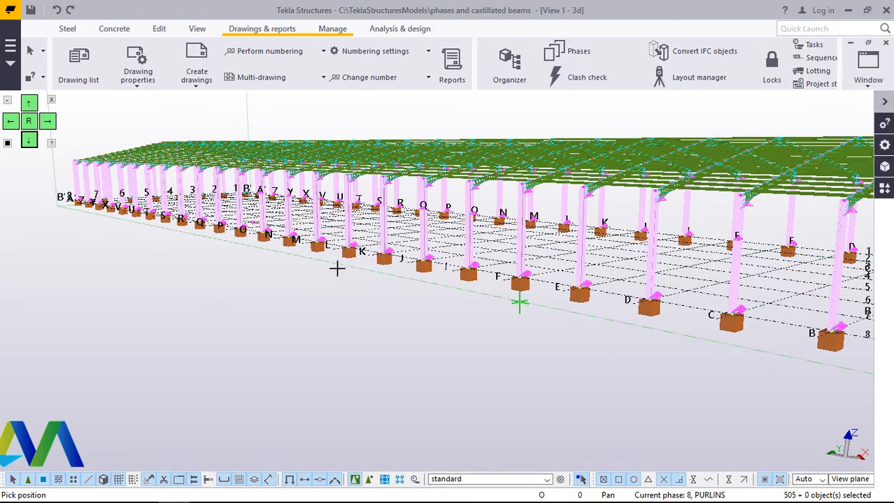
- Bring the selected columns into view up to the grid A end and interrupt the running position-picking command
scroll(288, 257, down, 1)
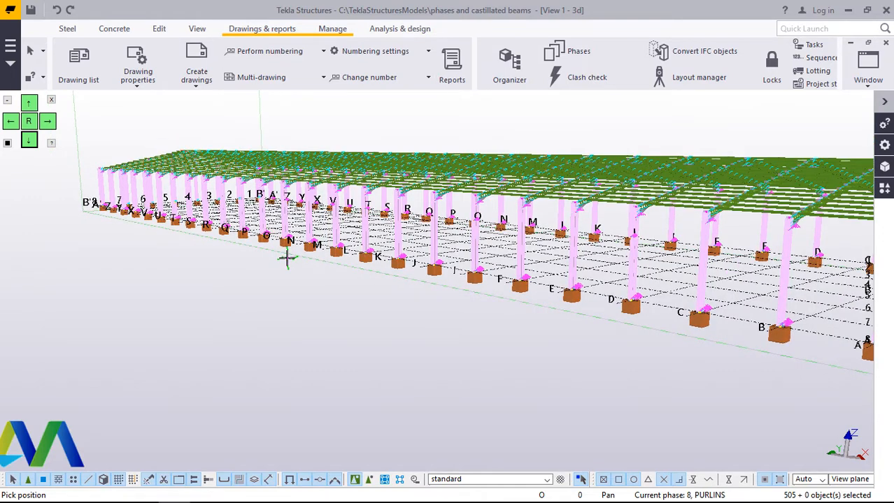
scroll(287, 257, down, 1)
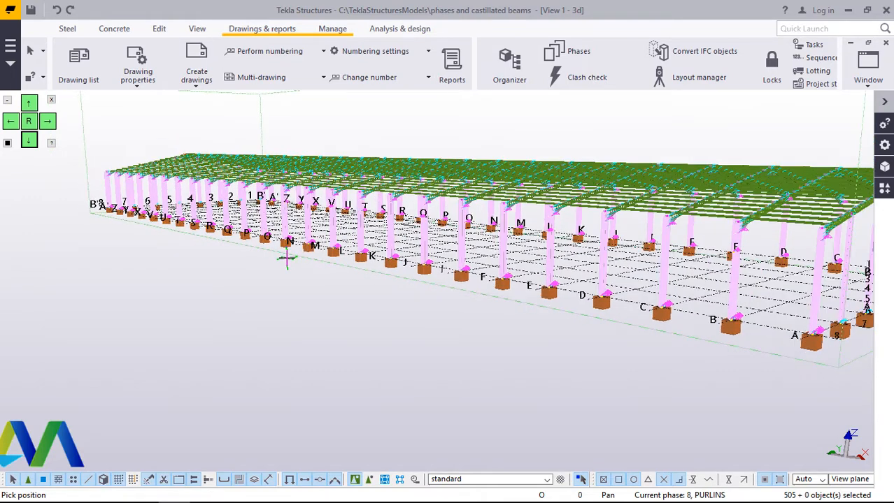
right_click(375, 323)
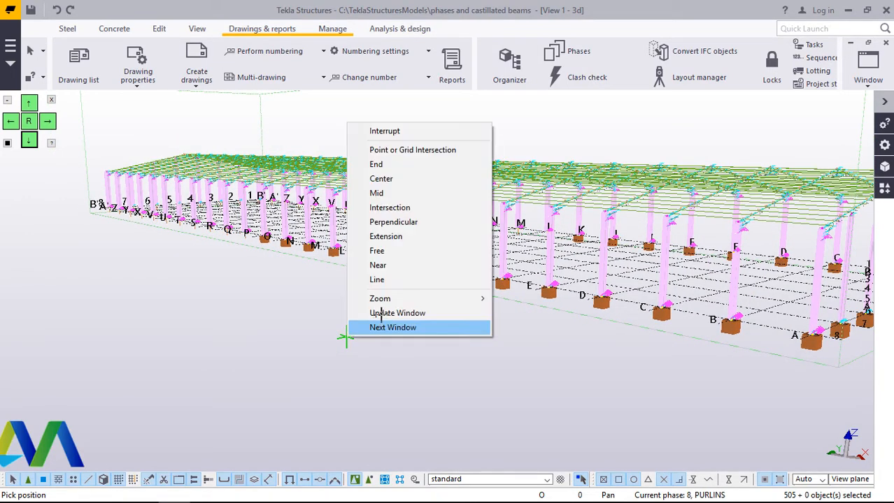
click(389, 131)
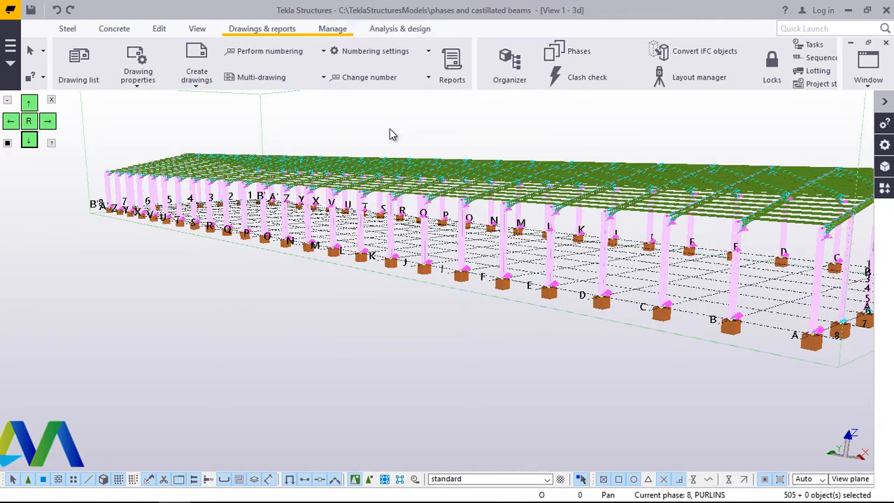